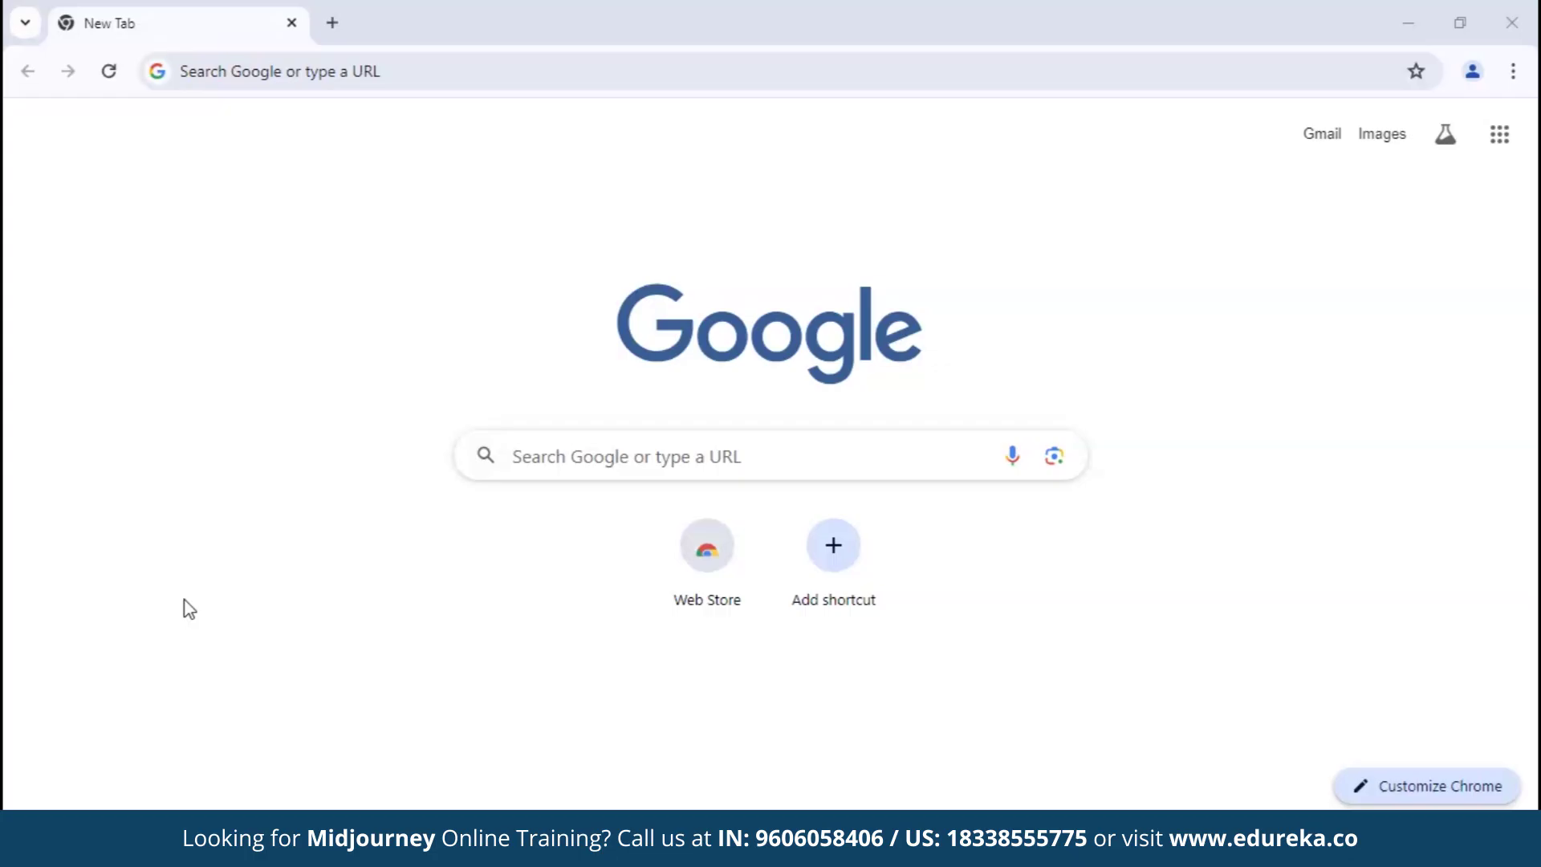
Search the web for 'midjourney' and open the official Midjourney website result
{"action": "left_click", "coordinate": [468, 83]}
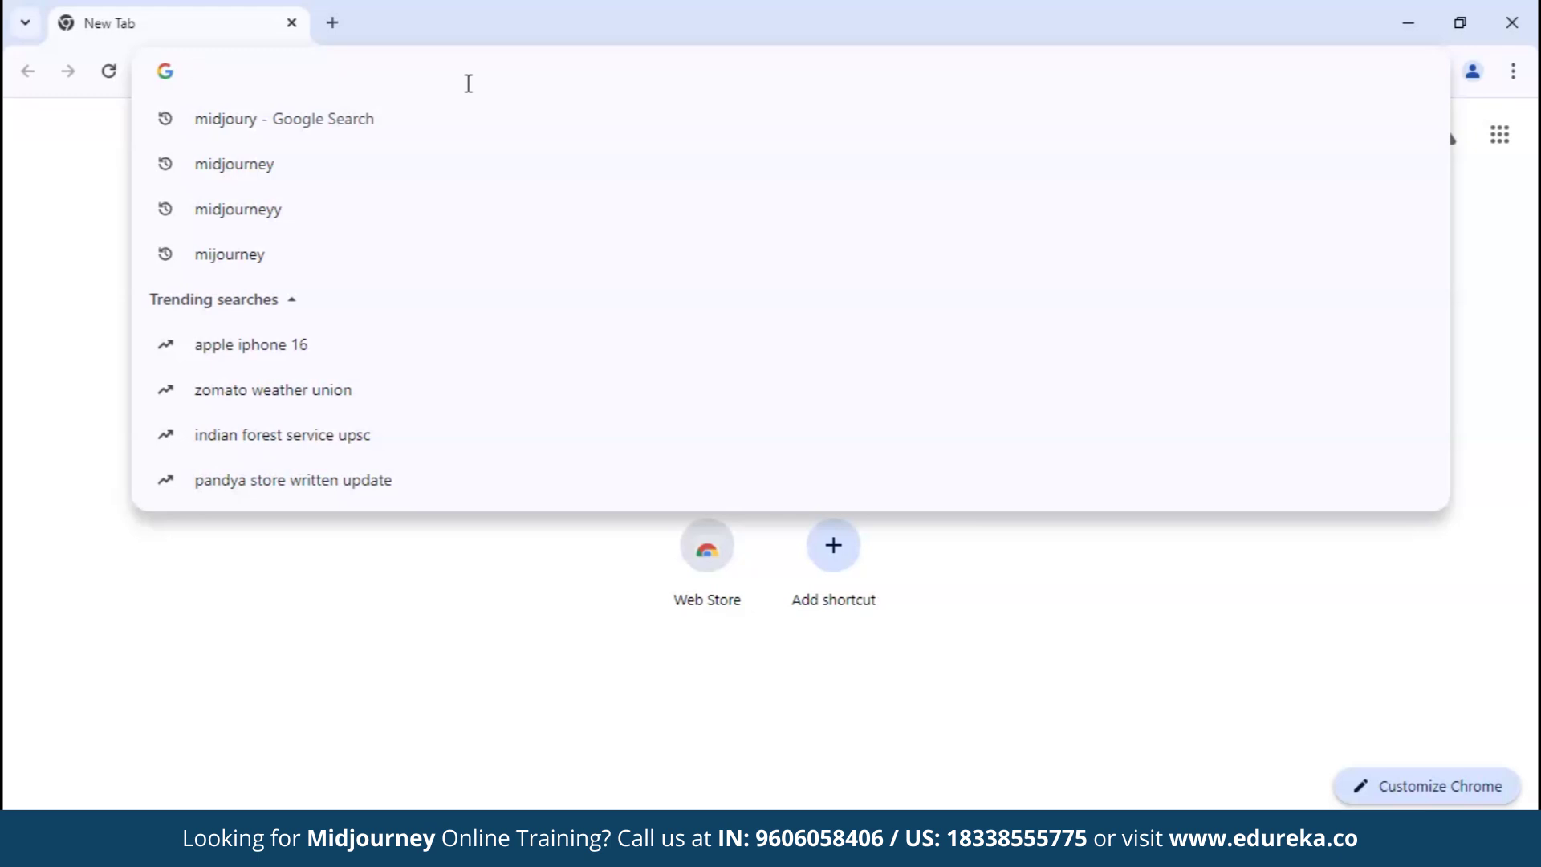
{"action": "type", "text": "midjourney"}
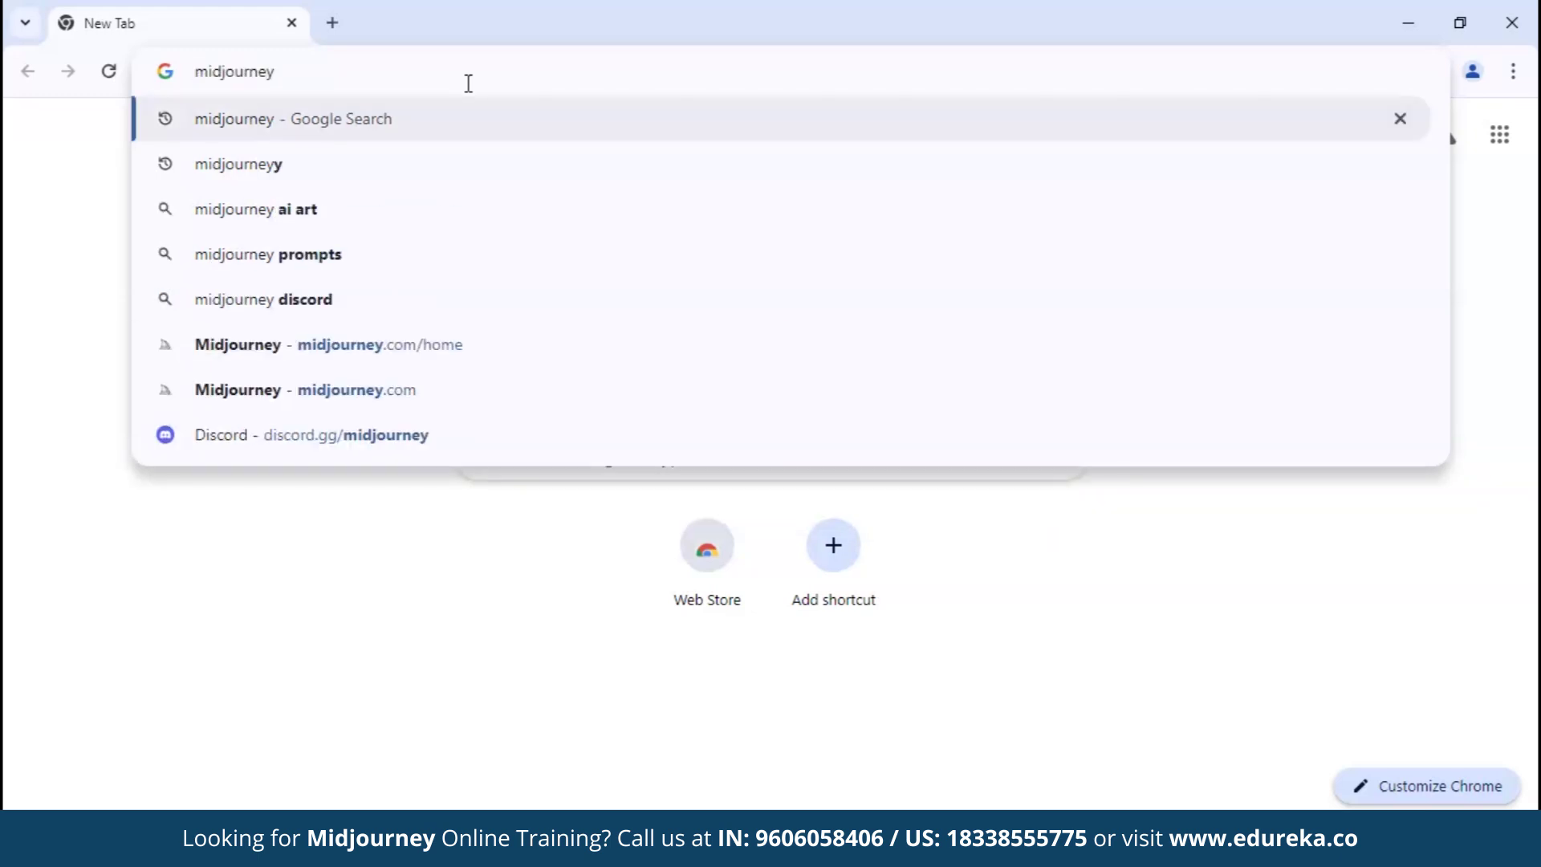
{"action": "key", "text": "Return"}
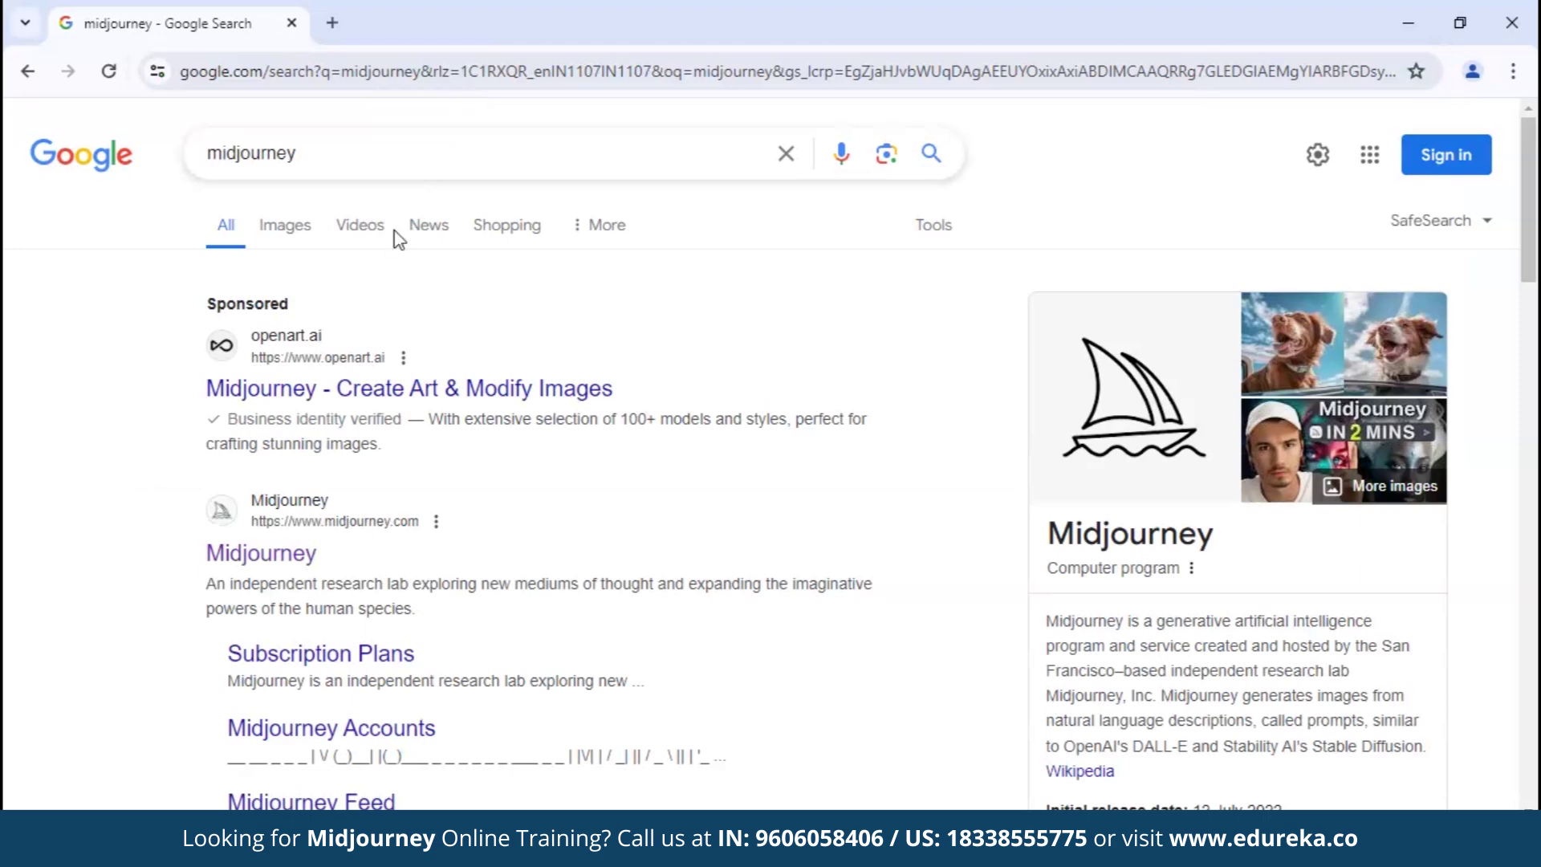
{"action": "left_click", "coordinate": [301, 552]}
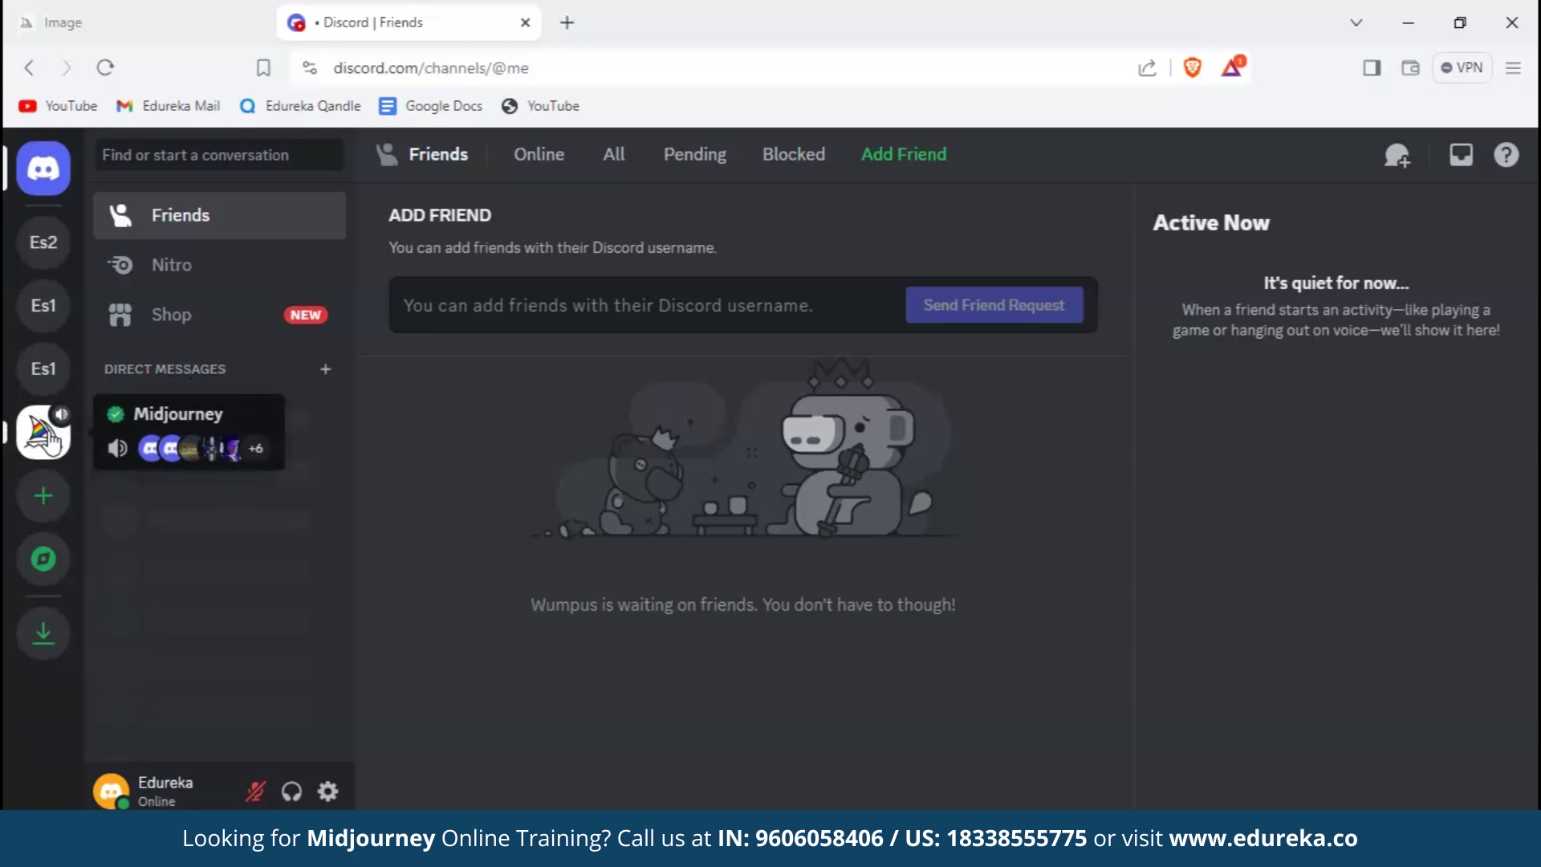
Open the Midjourney server and go to the #newbies-181 channel
{"action": "left_click", "coordinate": [43, 433]}
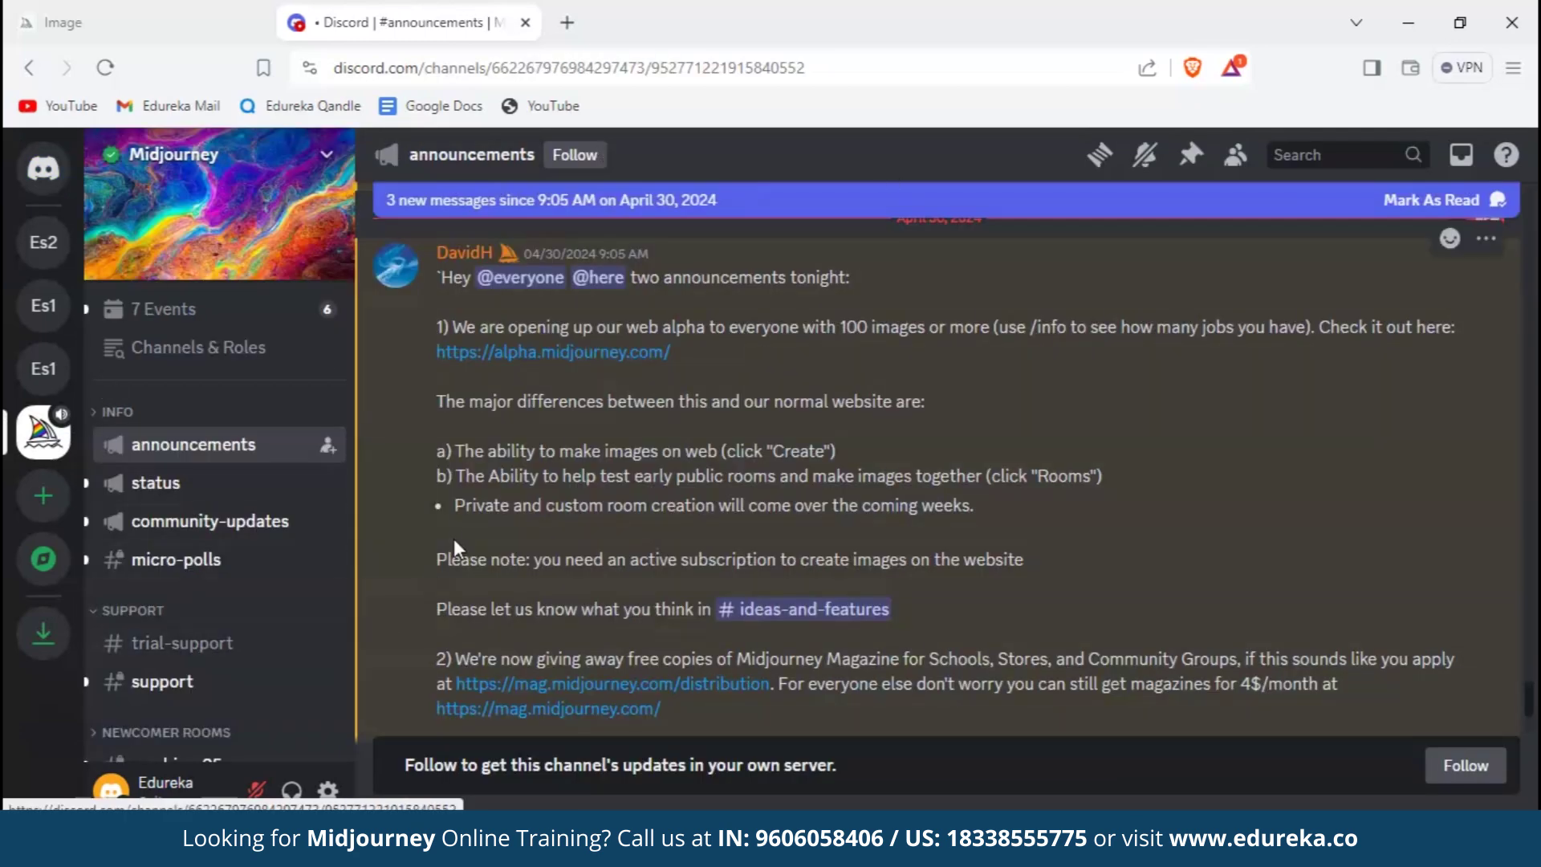
{"action": "left_click", "coordinate": [40, 453]}
{"action": "scroll", "coordinate": [178, 574], "scroll_direction": "down", "scroll_amount": 3}
{"action": "scroll", "coordinate": [178, 570], "scroll_direction": "down", "scroll_amount": 5}
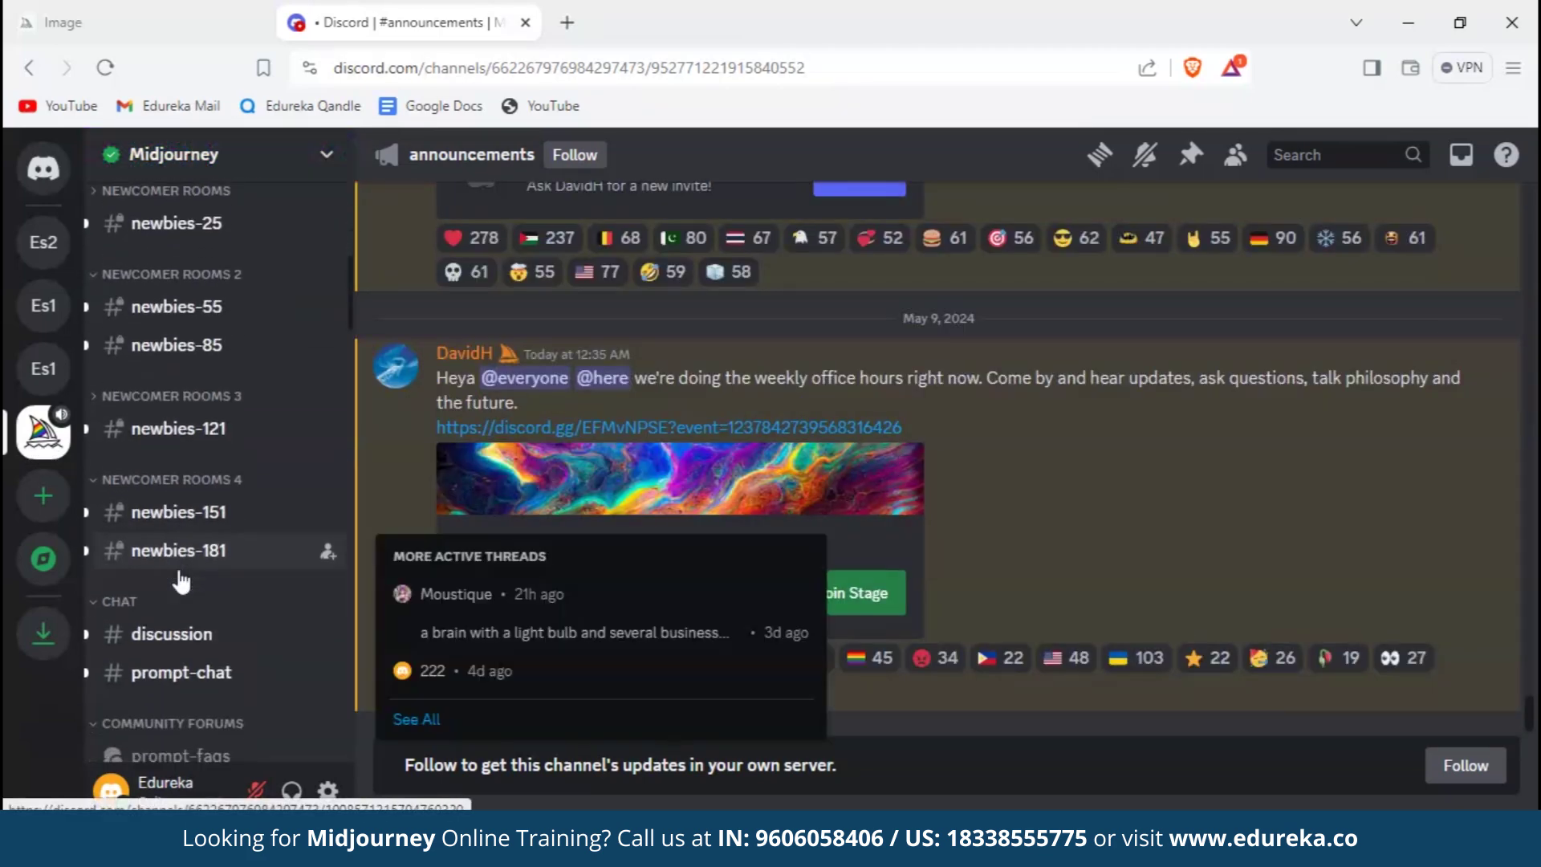
{"action": "left_click", "coordinate": [194, 541]}
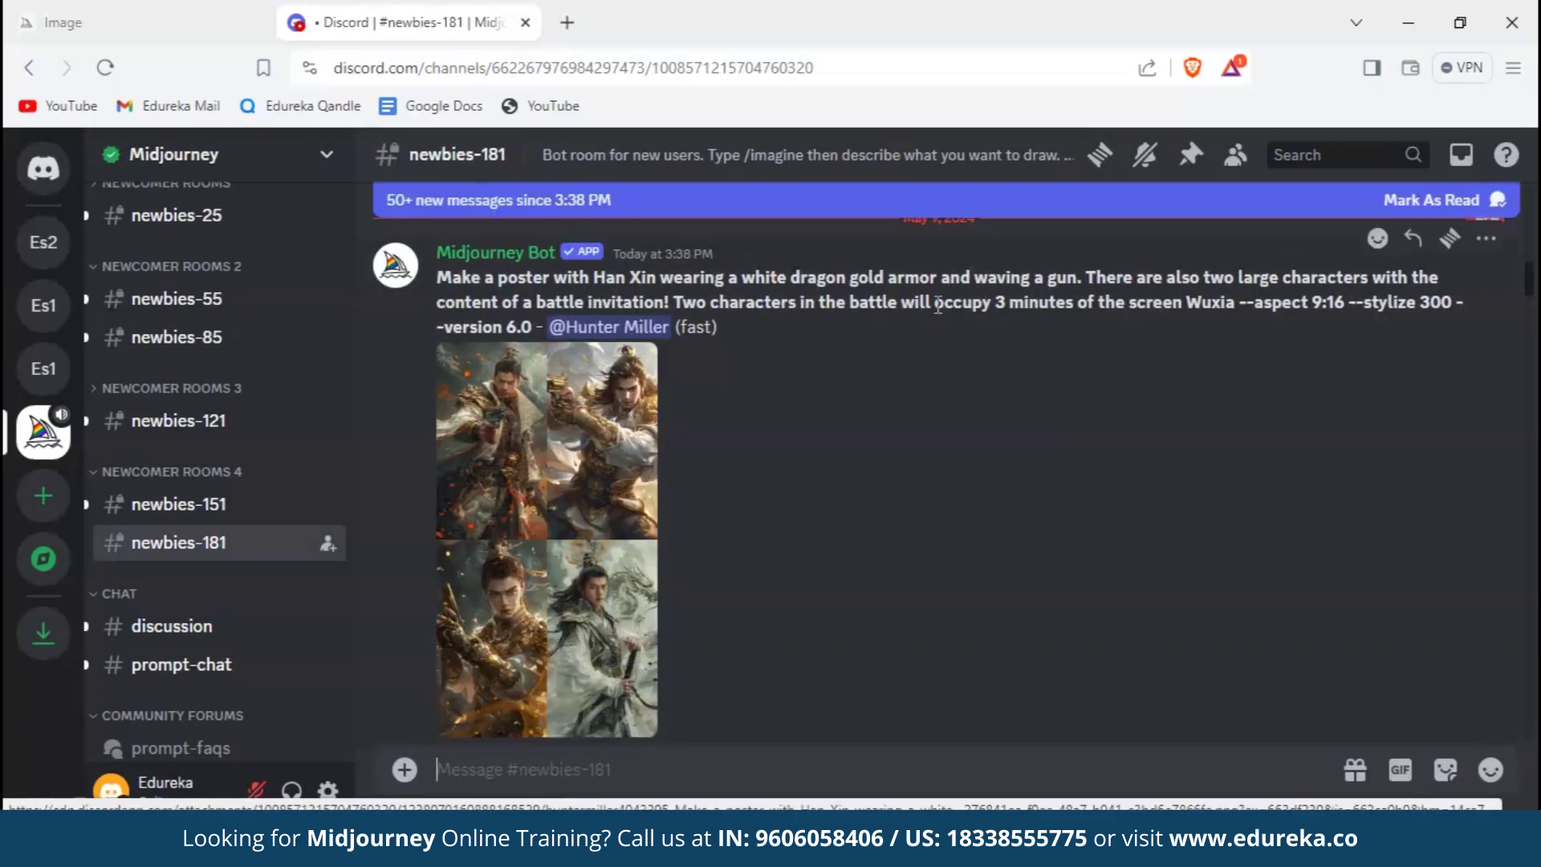
Browse the generated image grids in #newbies-181 and show the member list
{"action": "scroll", "coordinate": [588, 464], "scroll_direction": "down", "scroll_amount": 3}
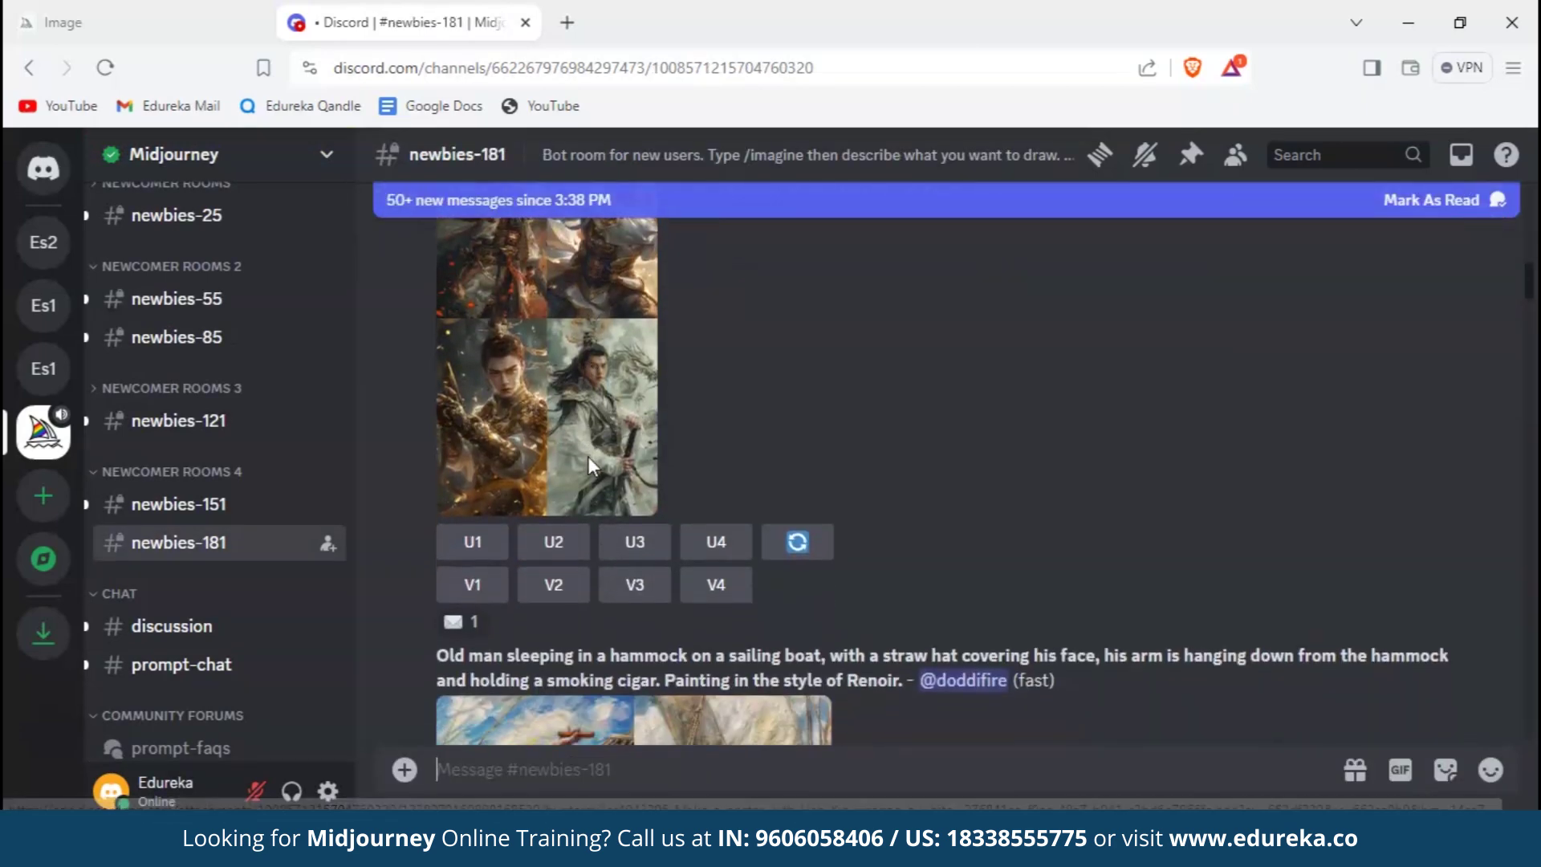
{"action": "scroll", "coordinate": [588, 456], "scroll_direction": "down", "scroll_amount": 6}
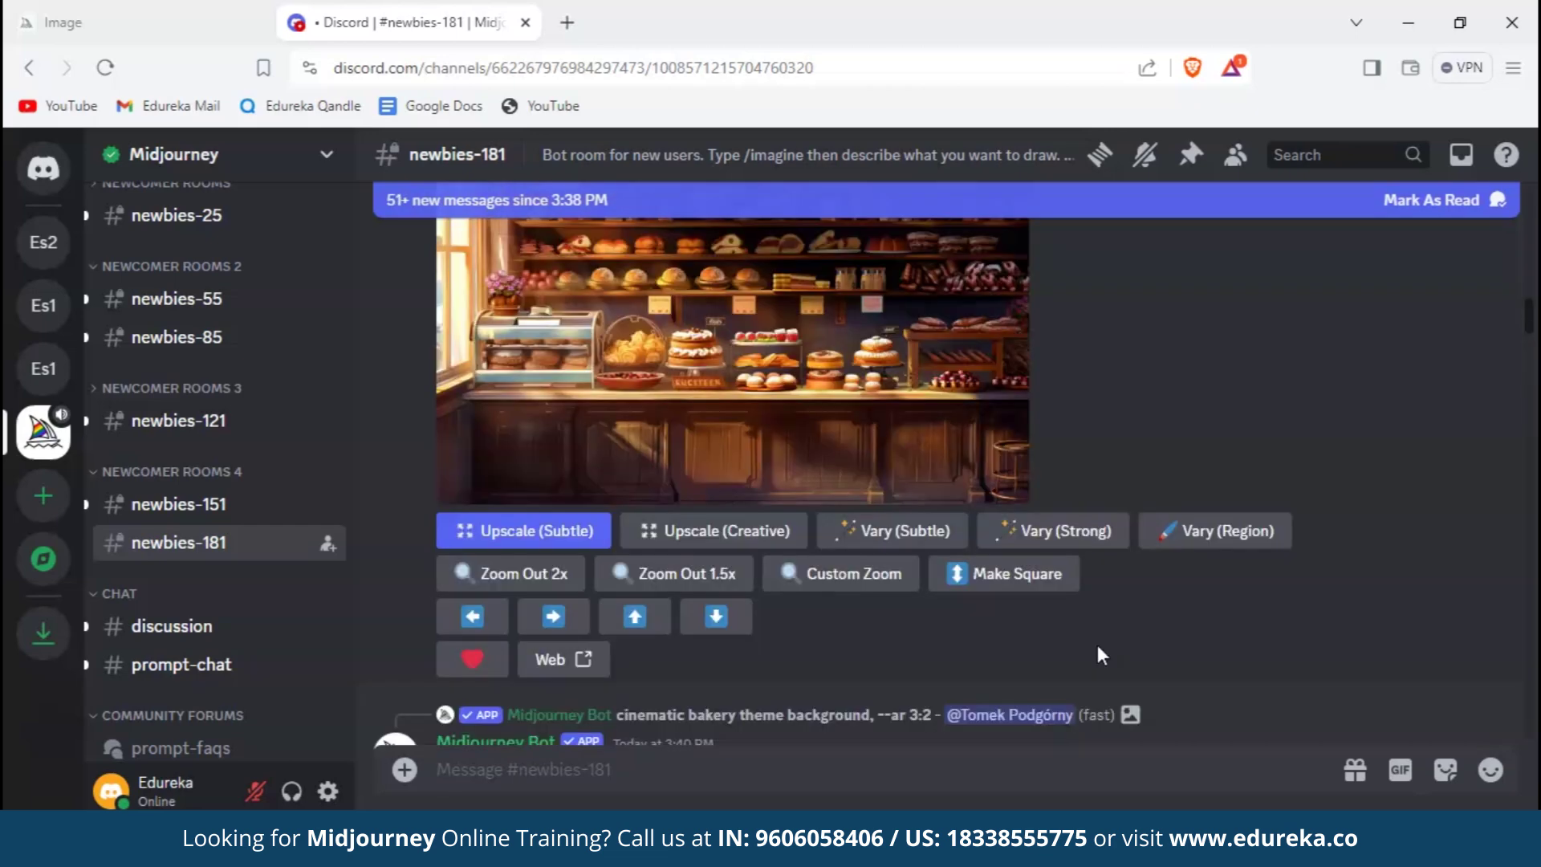
{"action": "scroll", "coordinate": [1096, 644], "scroll_direction": "down", "scroll_amount": 2}
{"action": "scroll", "coordinate": [1096, 642], "scroll_direction": "down", "scroll_amount": 1}
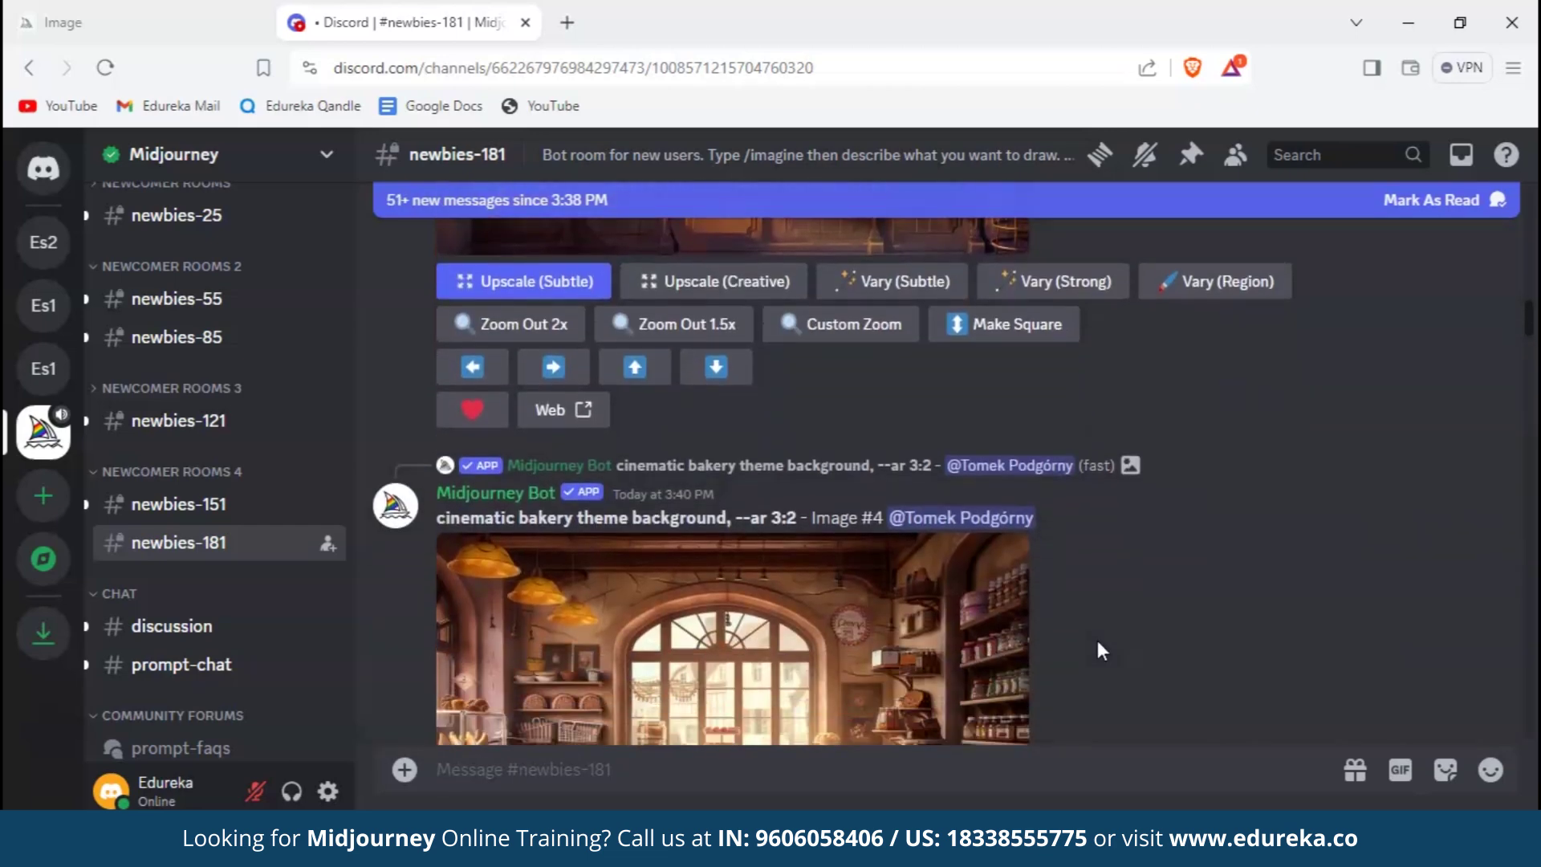
{"action": "scroll", "coordinate": [1096, 639], "scroll_direction": "down", "scroll_amount": 4}
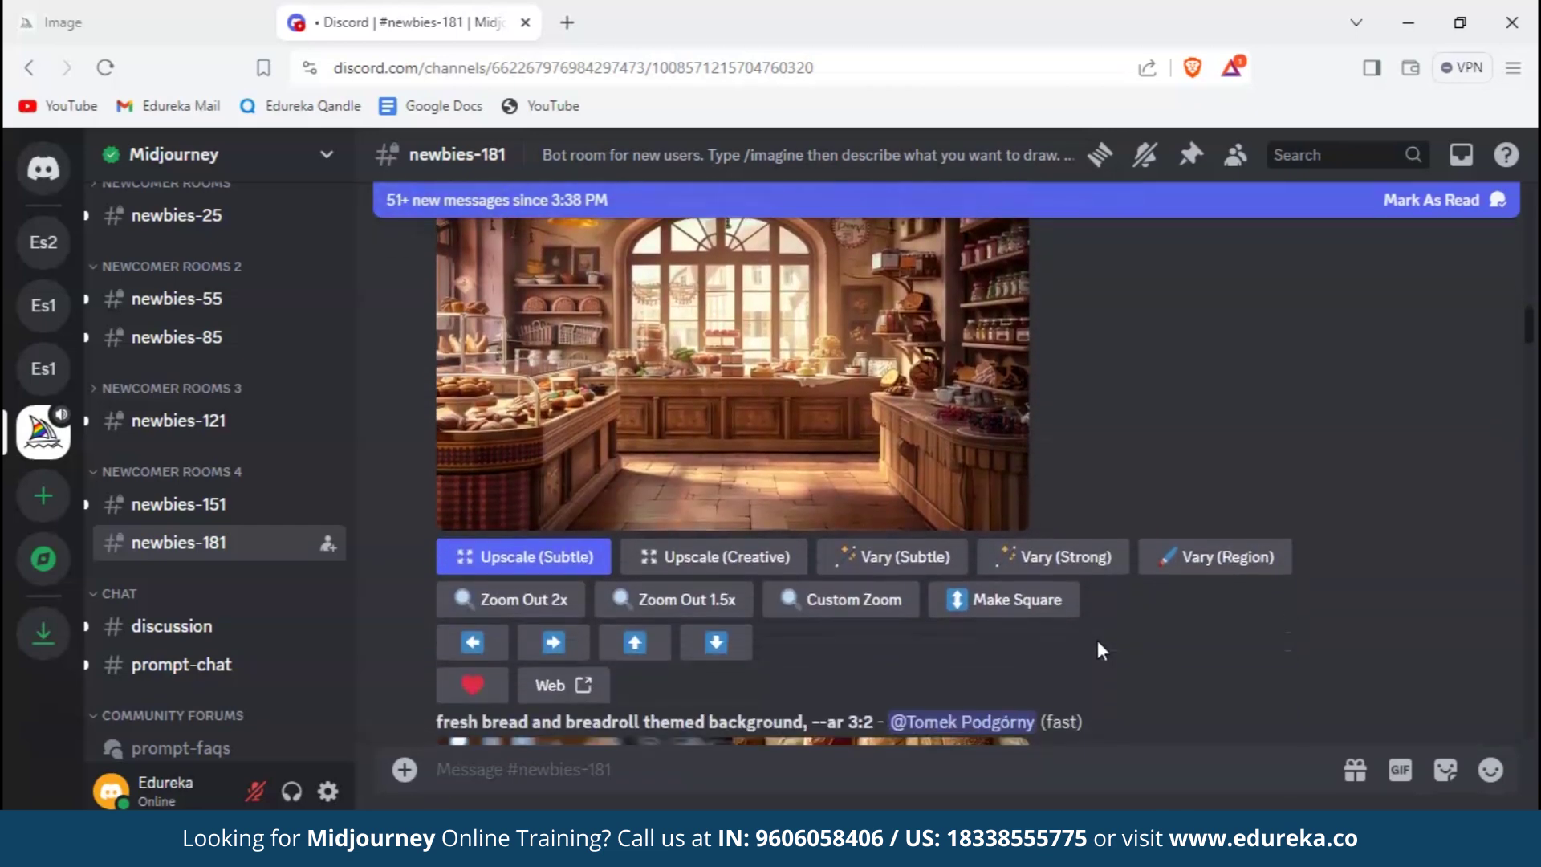
{"action": "scroll", "coordinate": [1096, 639], "scroll_direction": "down", "scroll_amount": 10}
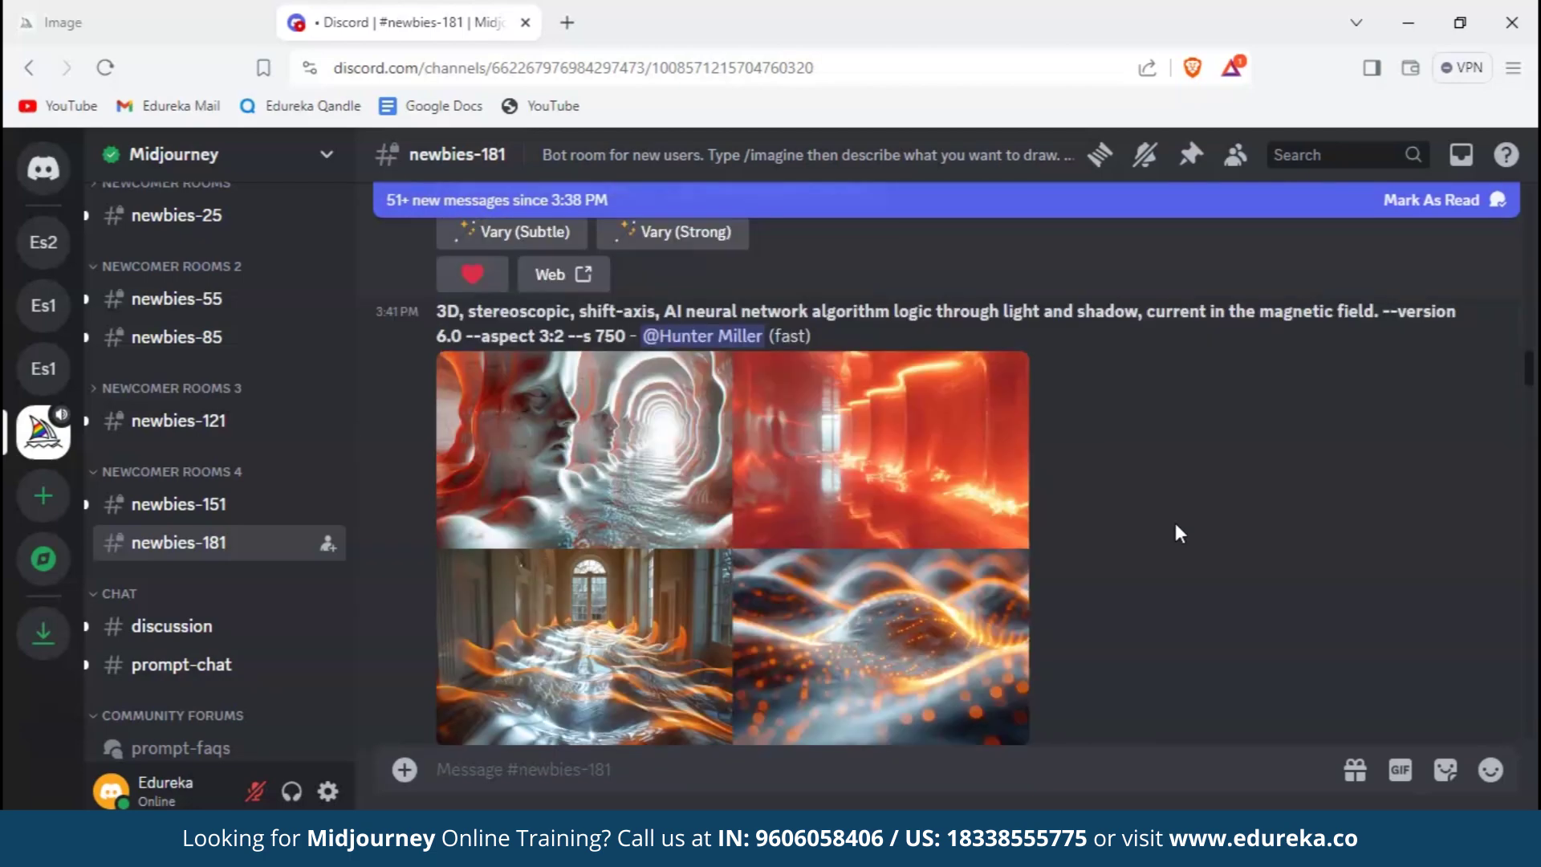
{"action": "scroll", "coordinate": [1175, 534], "scroll_direction": "down", "scroll_amount": 15}
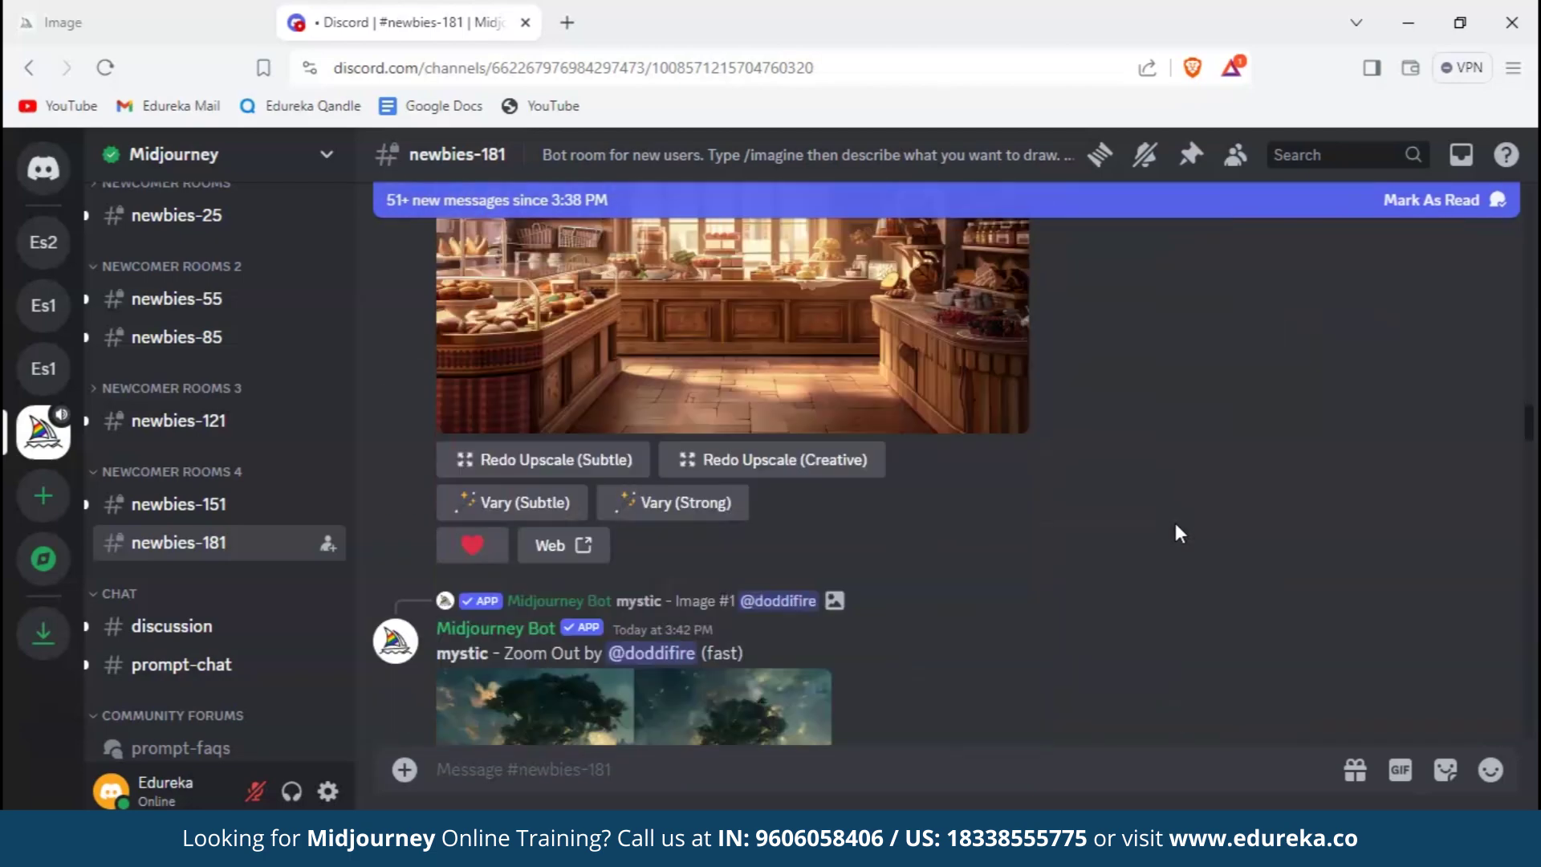
{"action": "scroll", "coordinate": [1175, 534], "scroll_direction": "down", "scroll_amount": 15}
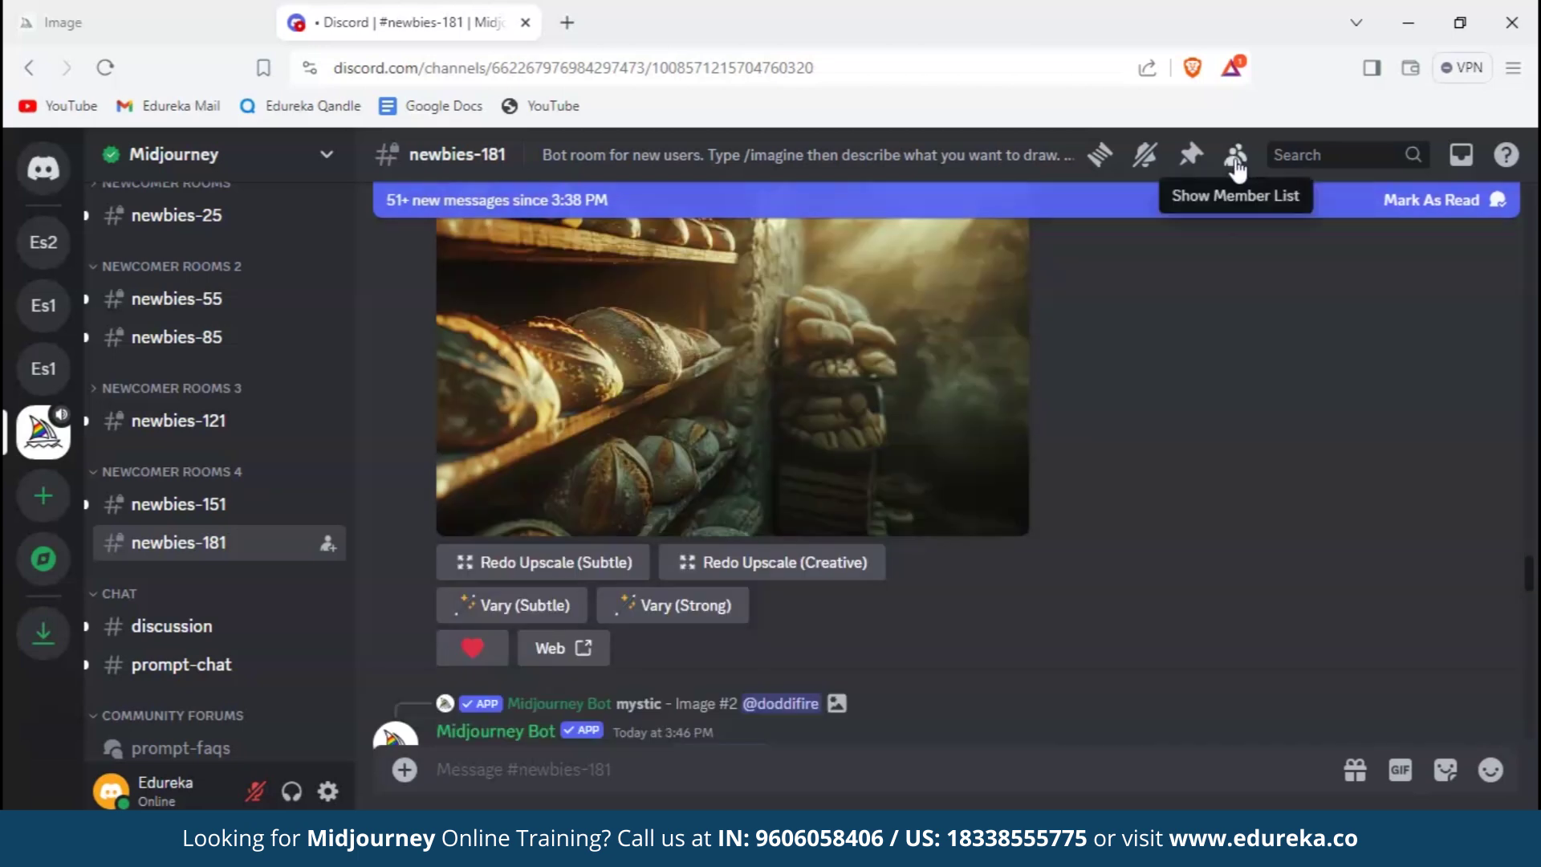
{"action": "left_click", "coordinate": [1236, 160]}
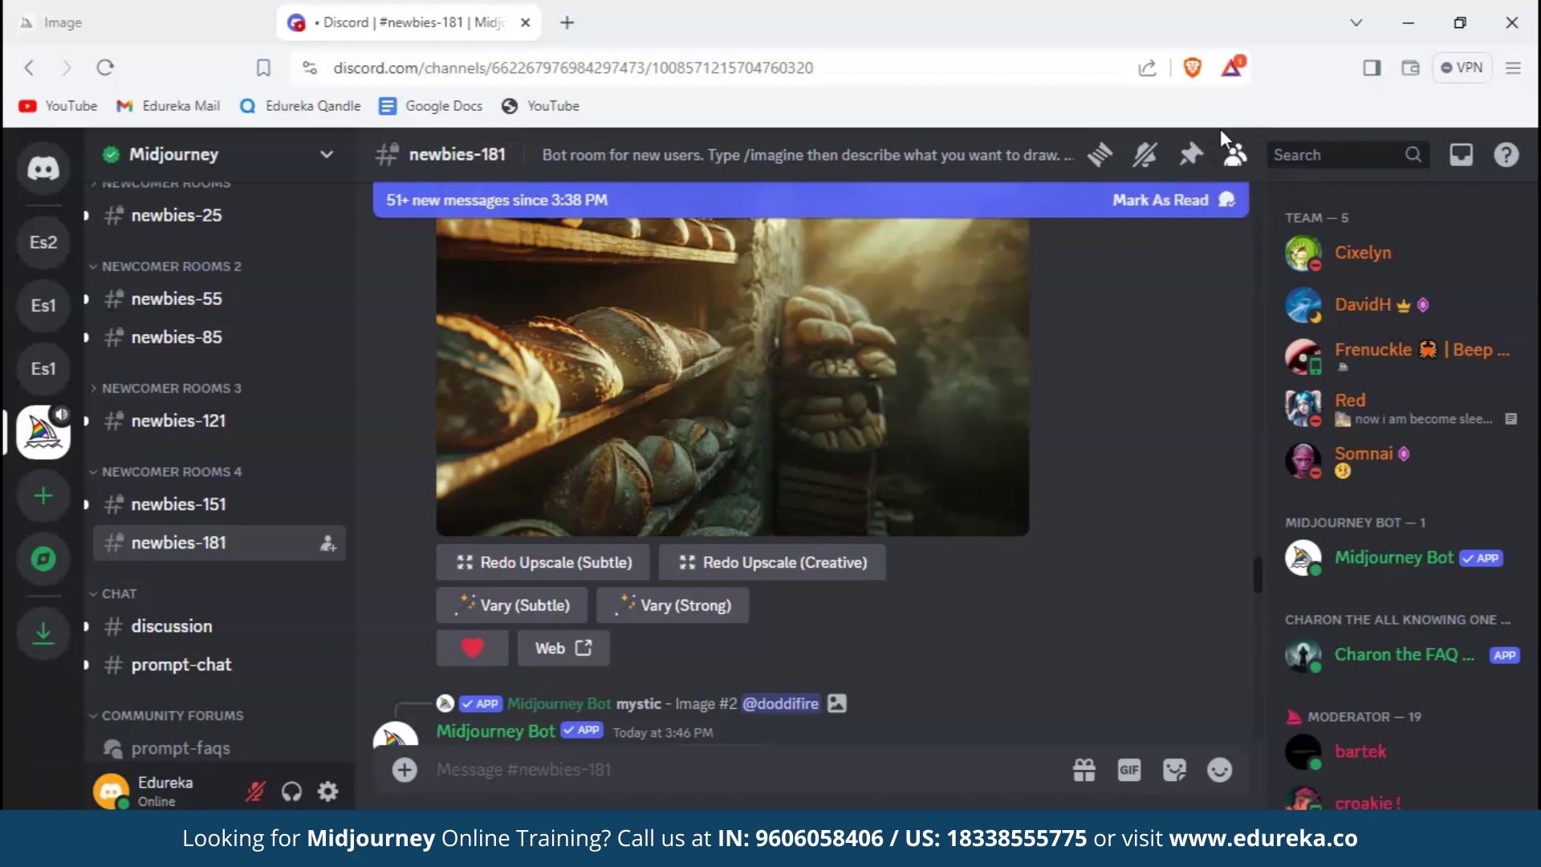
{"action": "right_click", "coordinate": [1374, 552]}
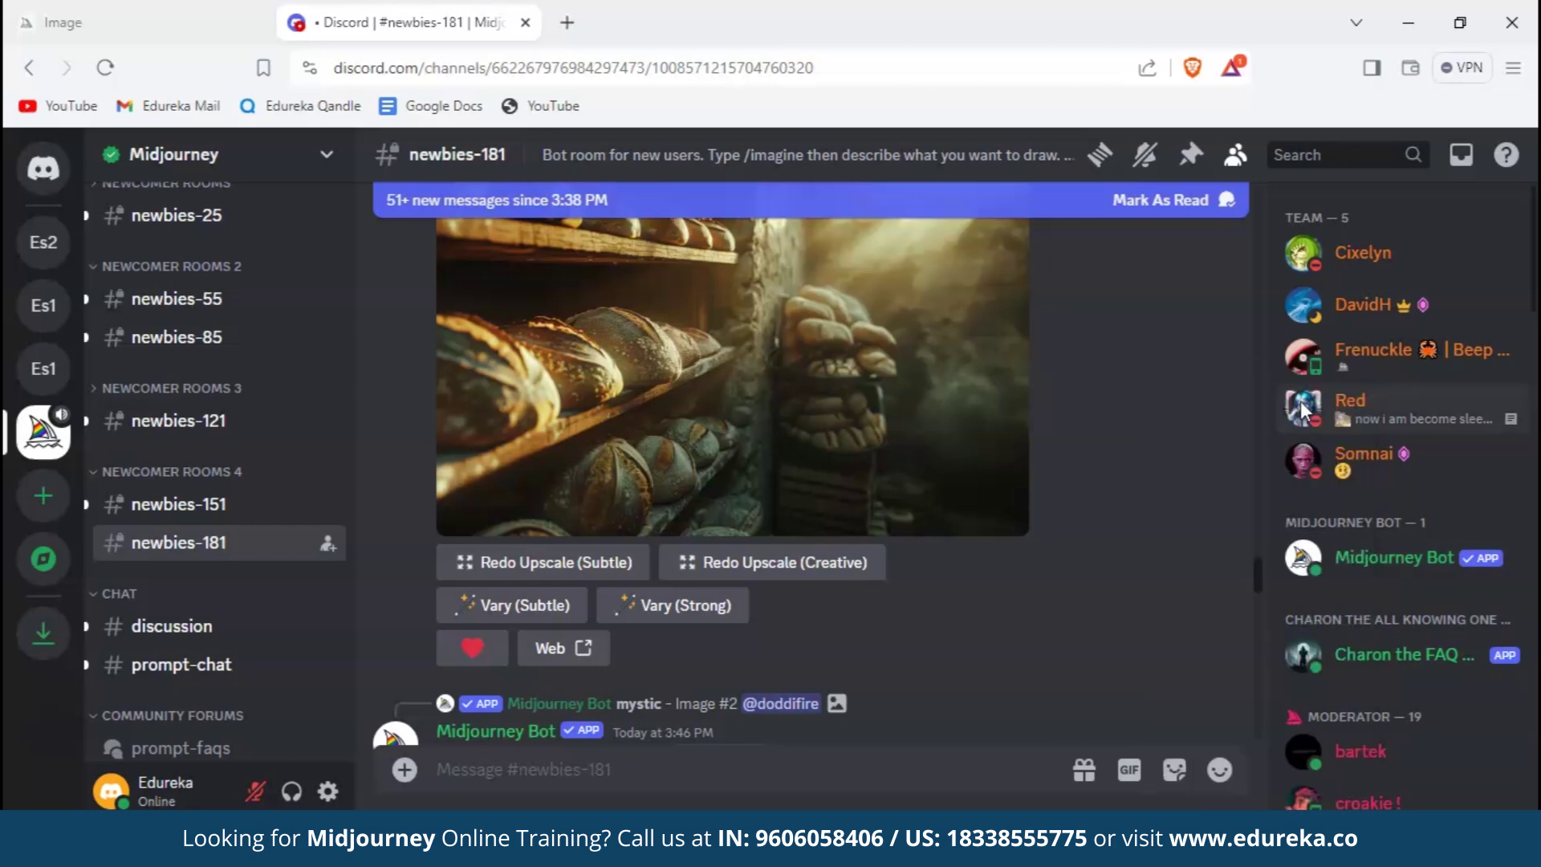
{"action": "left_click", "coordinate": [1364, 557]}
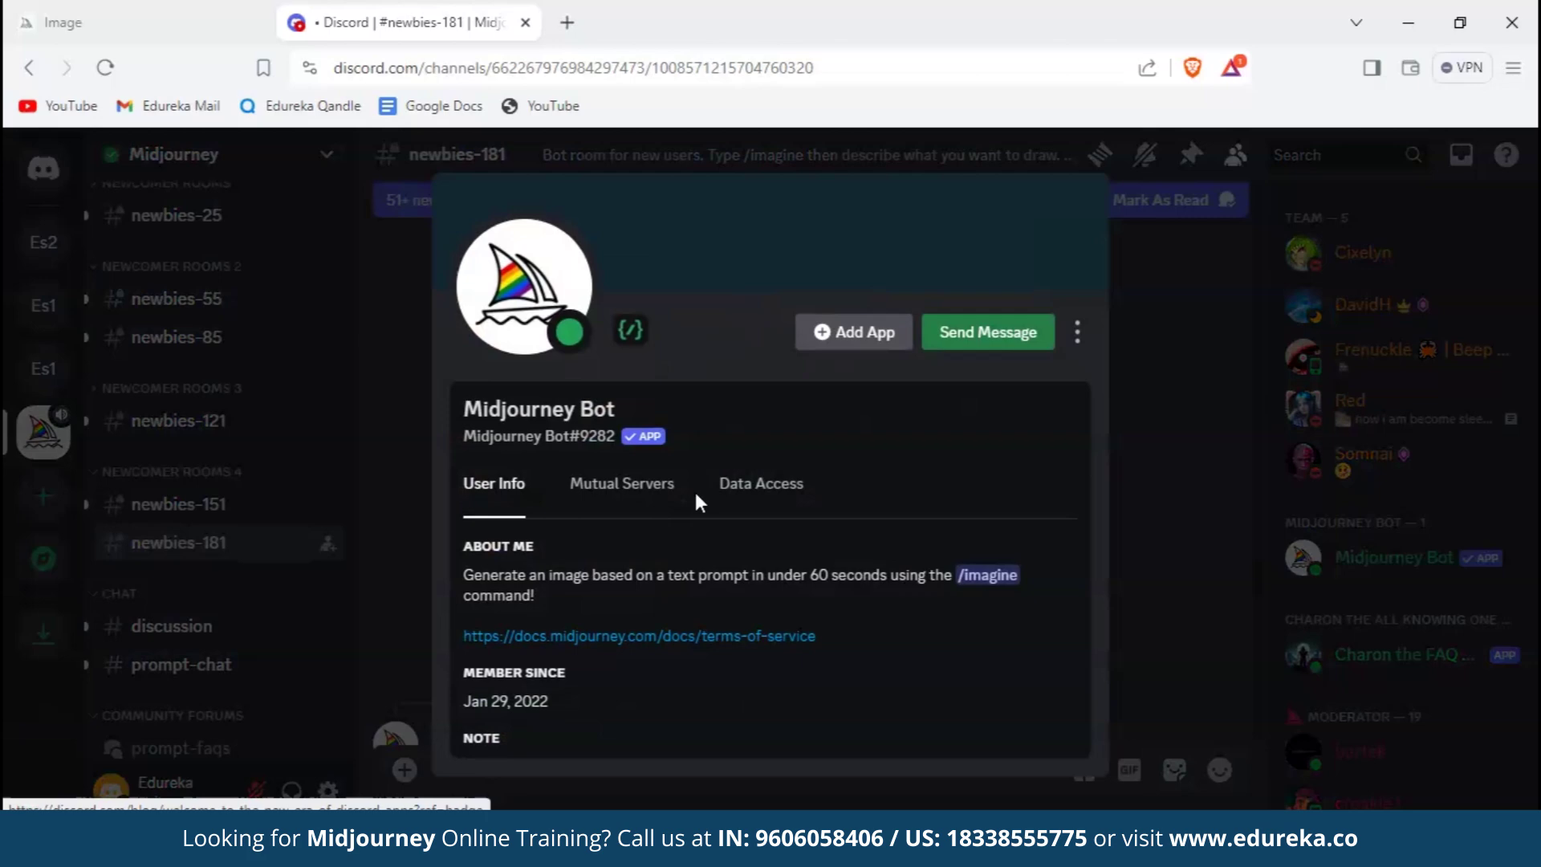
{"action": "left_click", "coordinate": [1004, 335]}
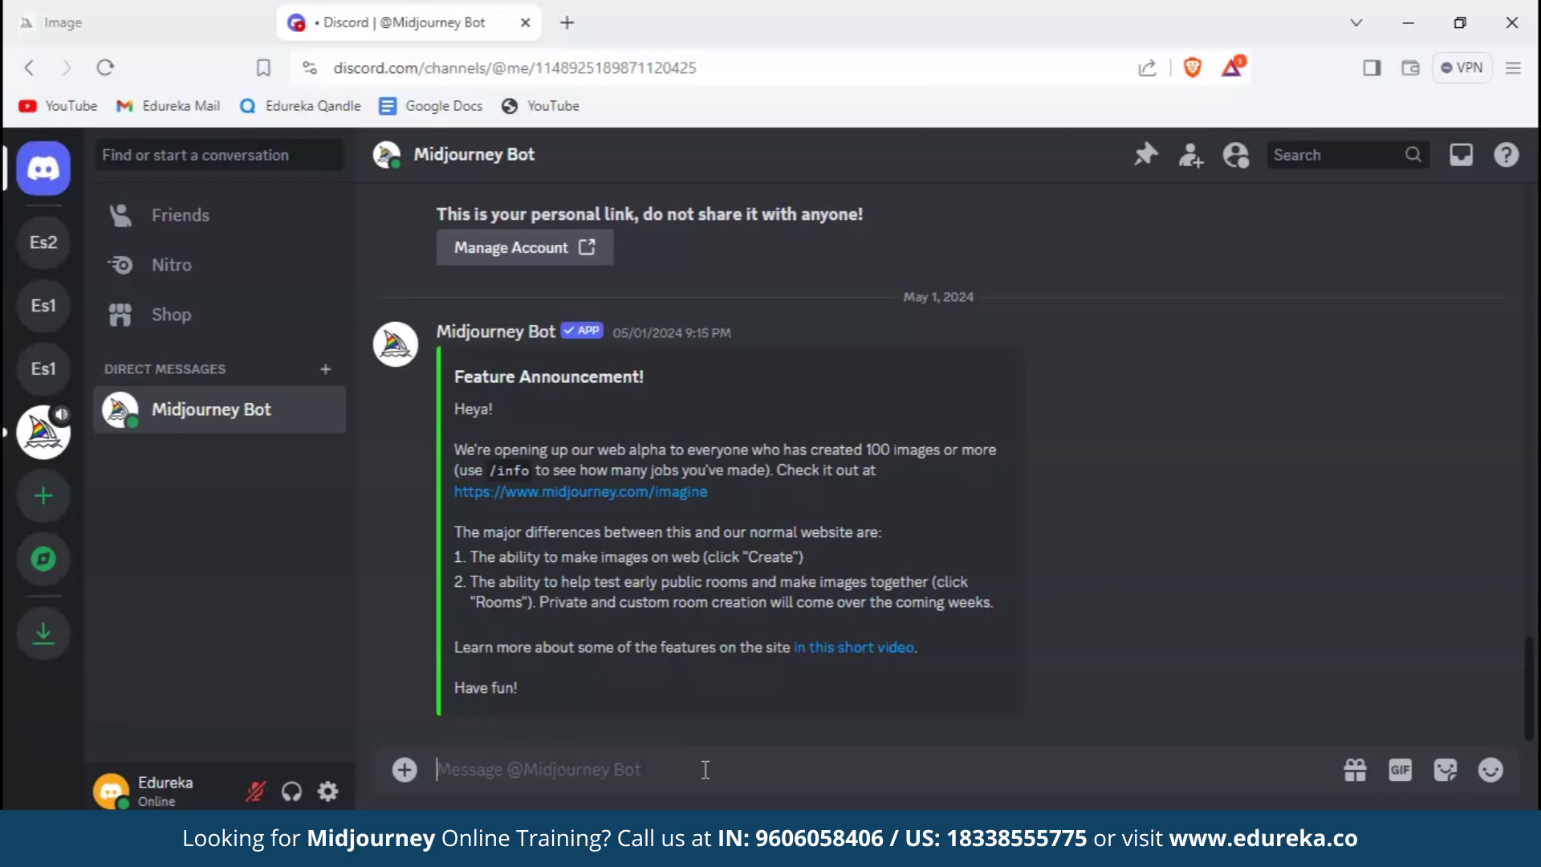
Run the /info command in the Midjourney Bot DM
{"action": "type", "text": "/info"}
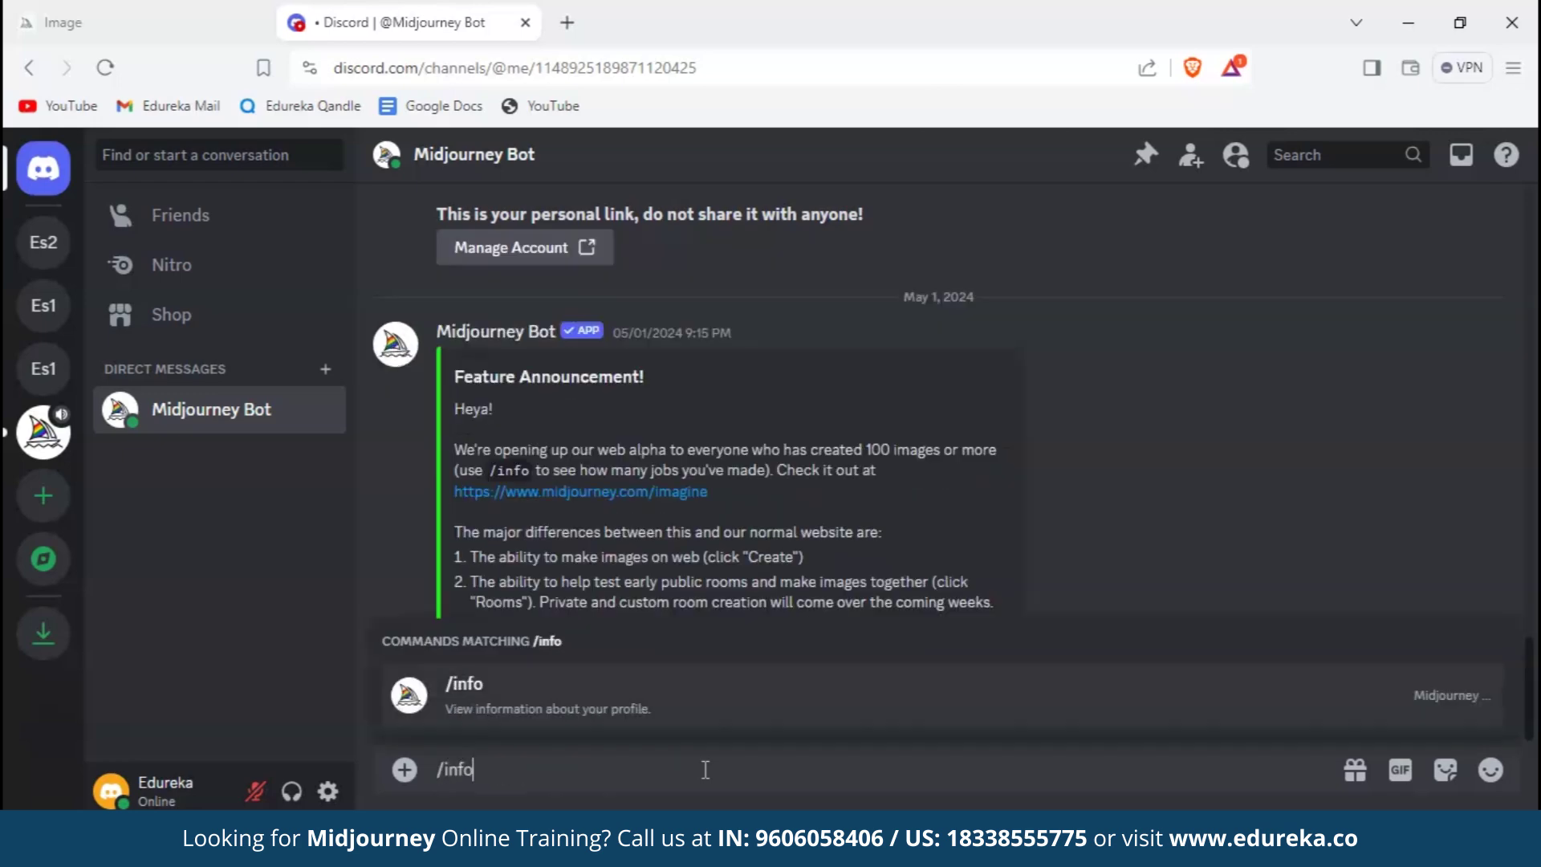
{"action": "key", "text": "Tab"}
{"action": "key", "text": "Return"}
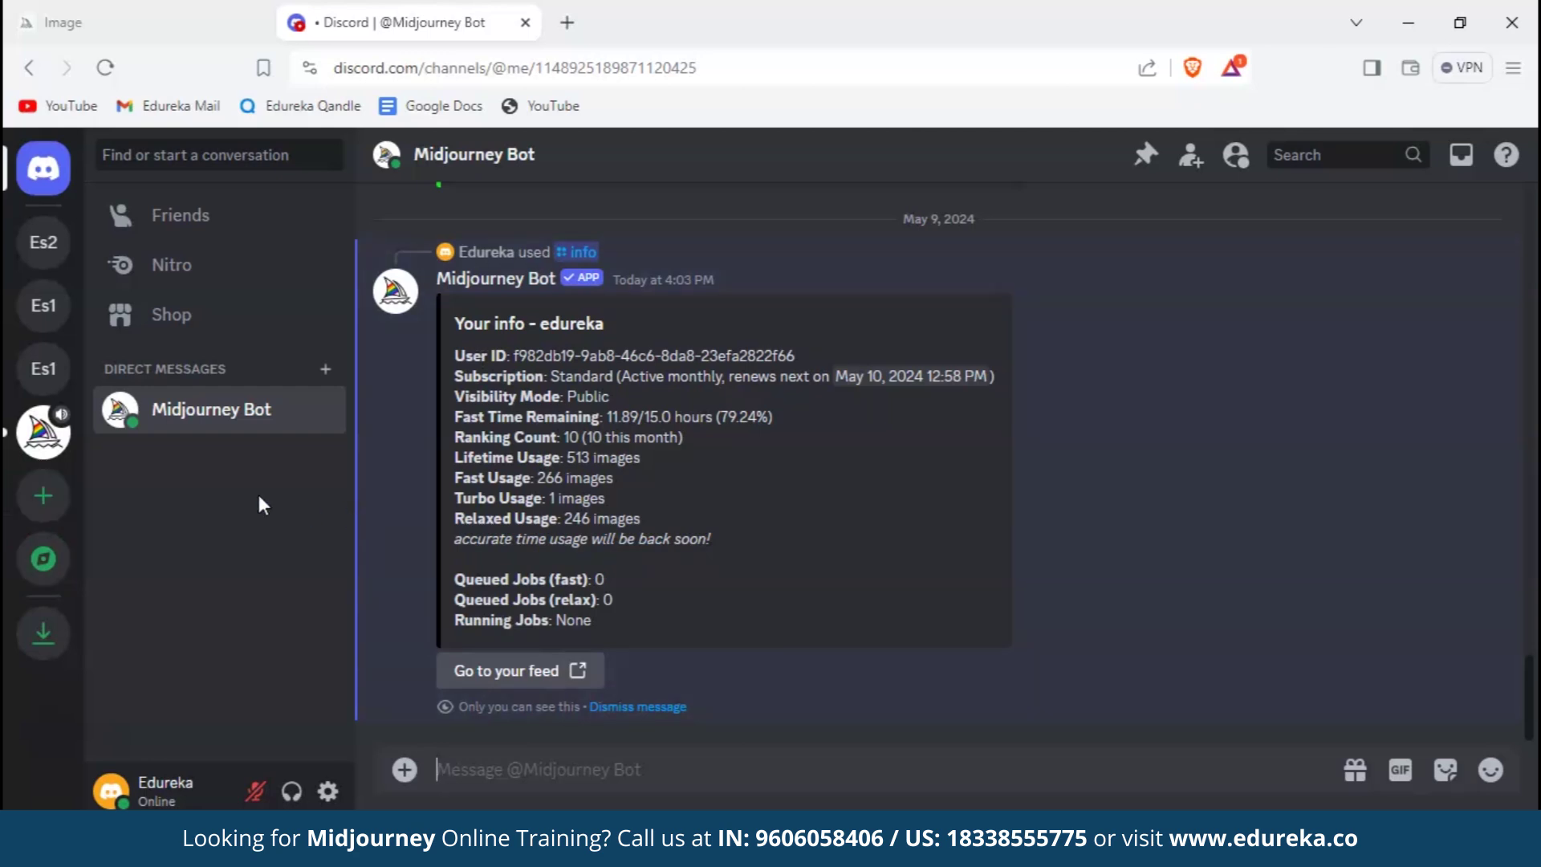
{"action": "left_click", "coordinate": [54, 504]}
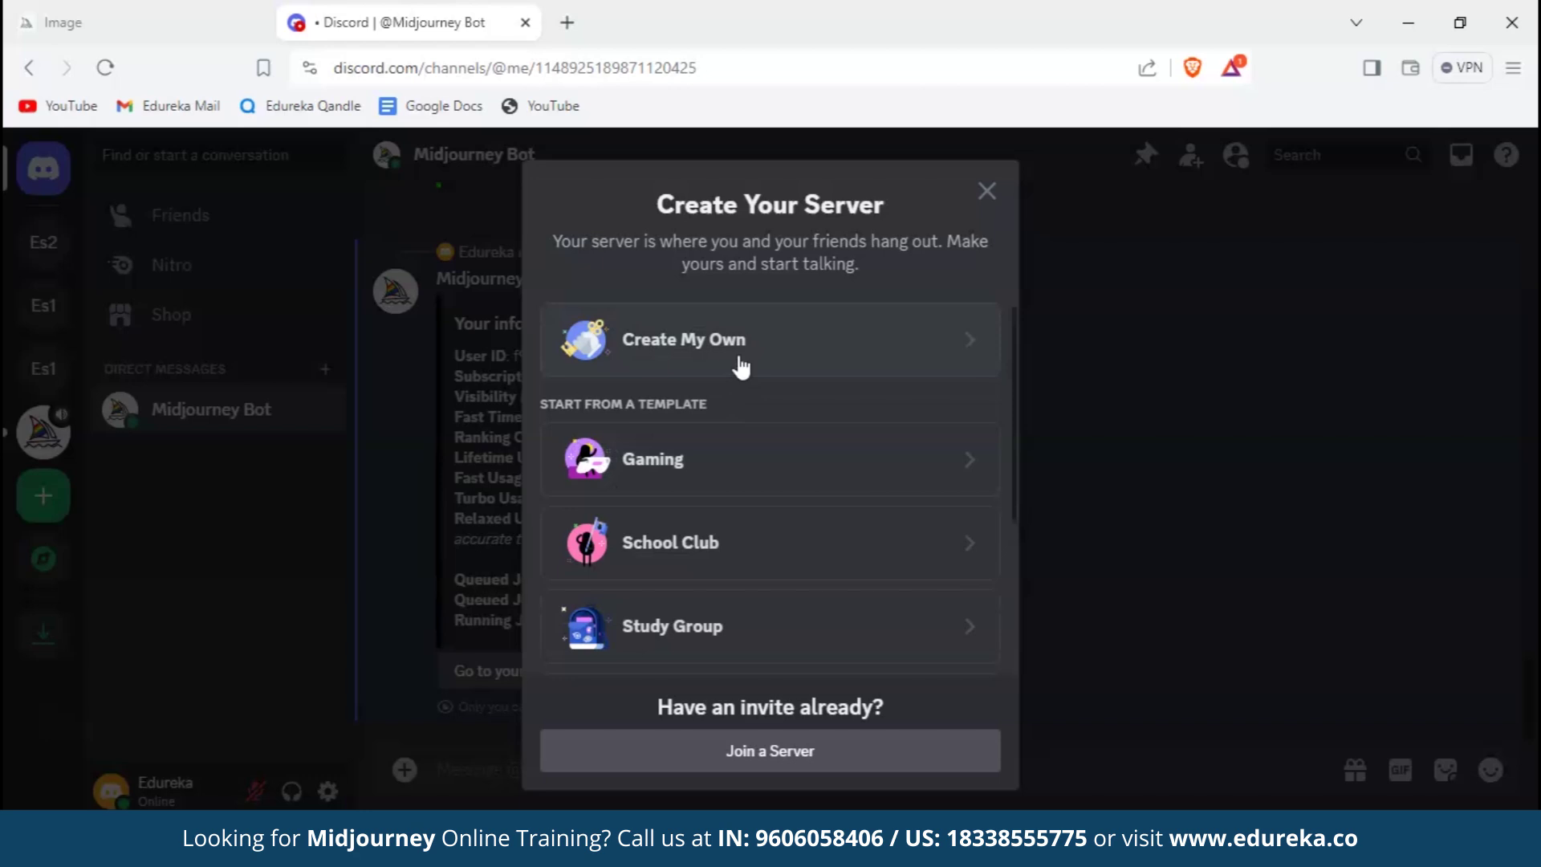
{"action": "left_click", "coordinate": [740, 366]}
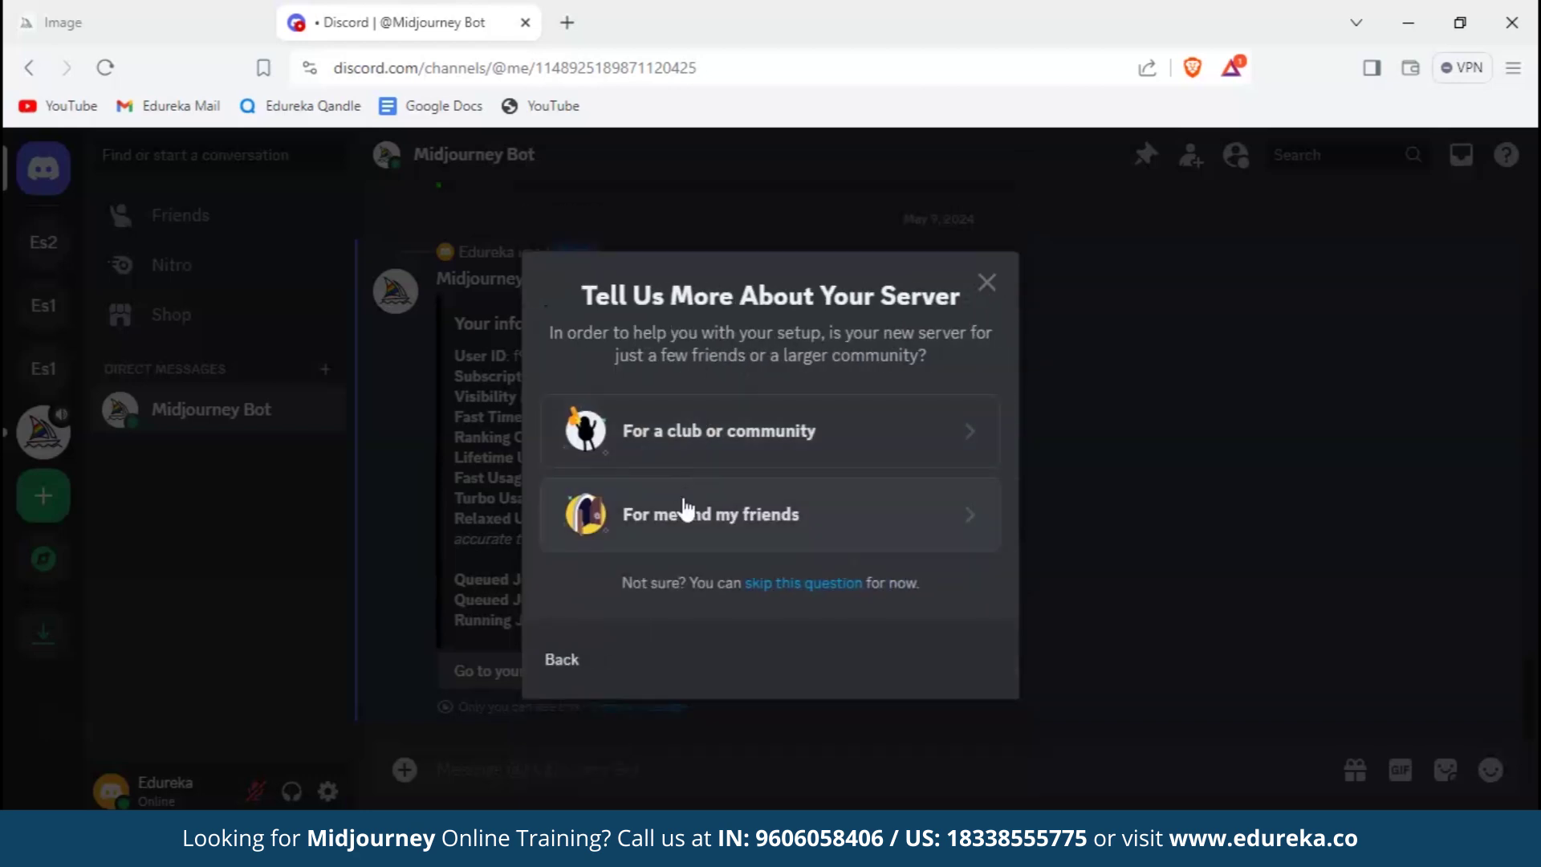
{"action": "left_click", "coordinate": [684, 510]}
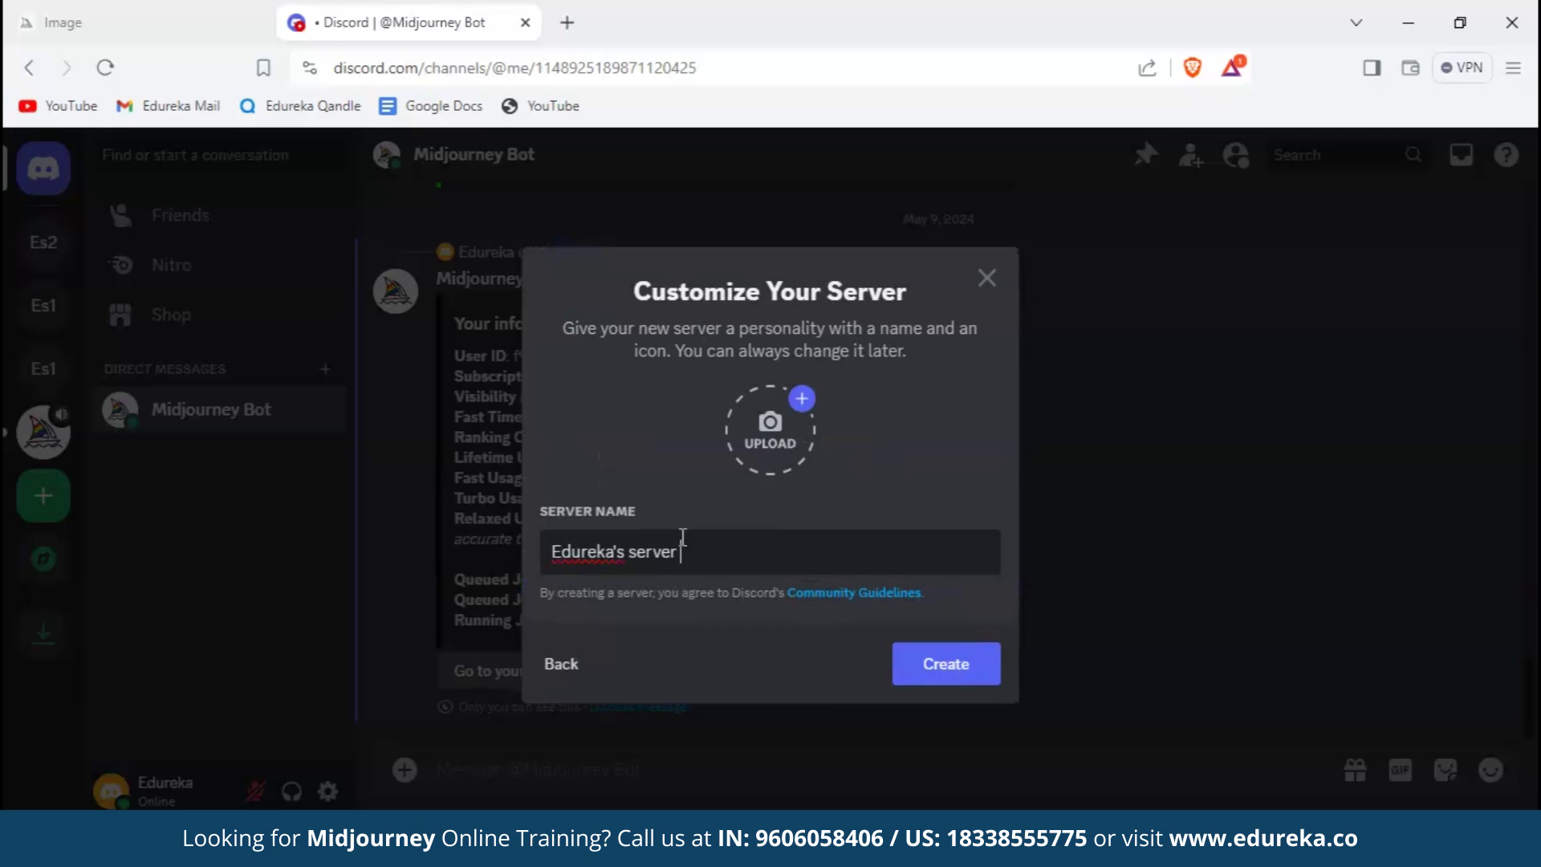
{"action": "type", "text": "3"}
{"action": "left_click", "coordinate": [949, 672]}
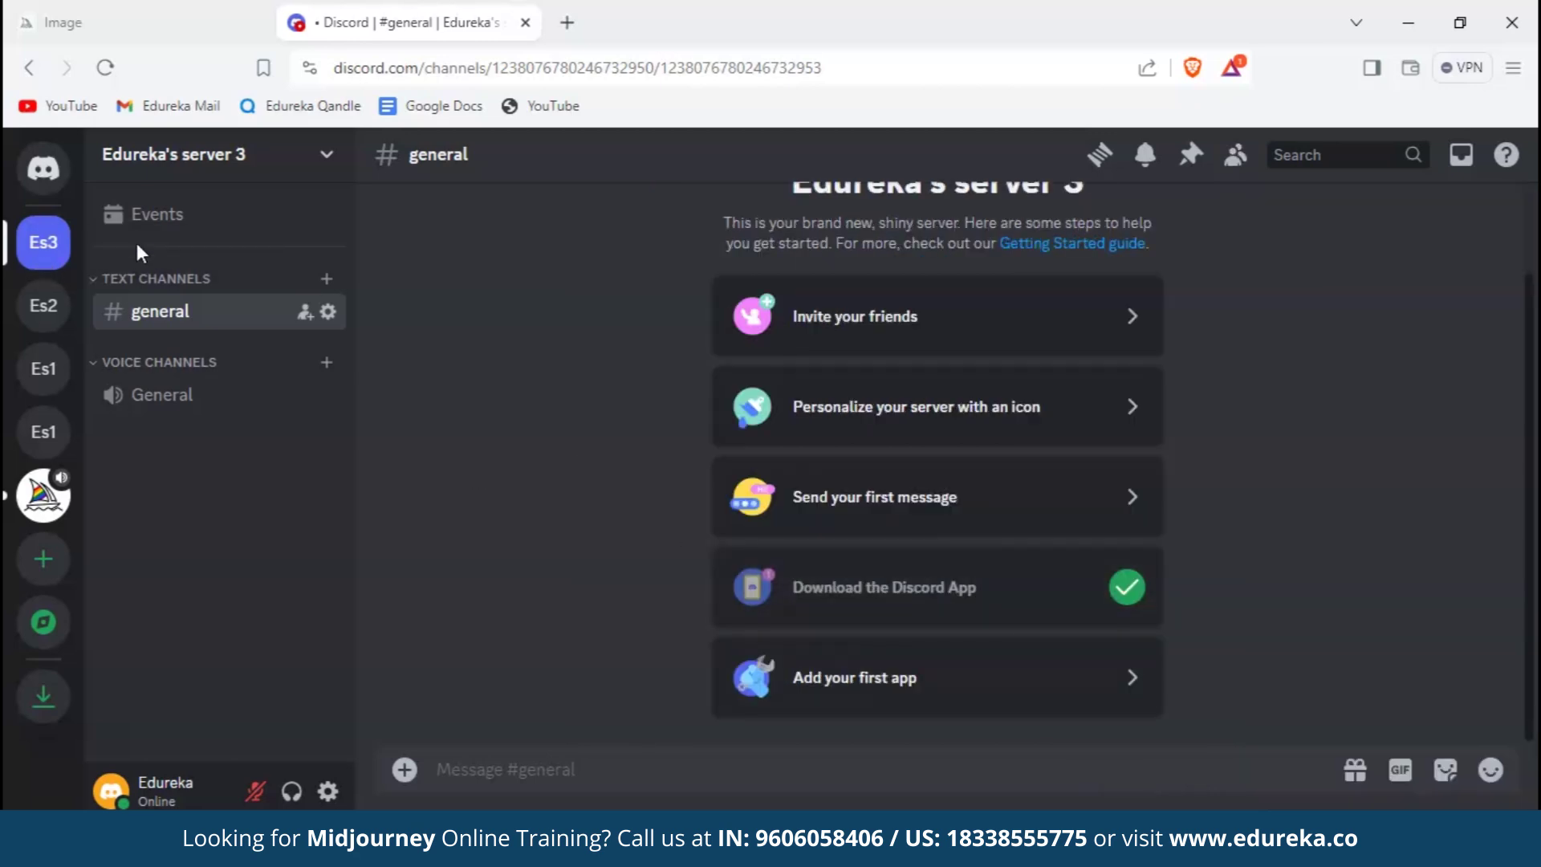
{"action": "left_click", "coordinate": [44, 168]}
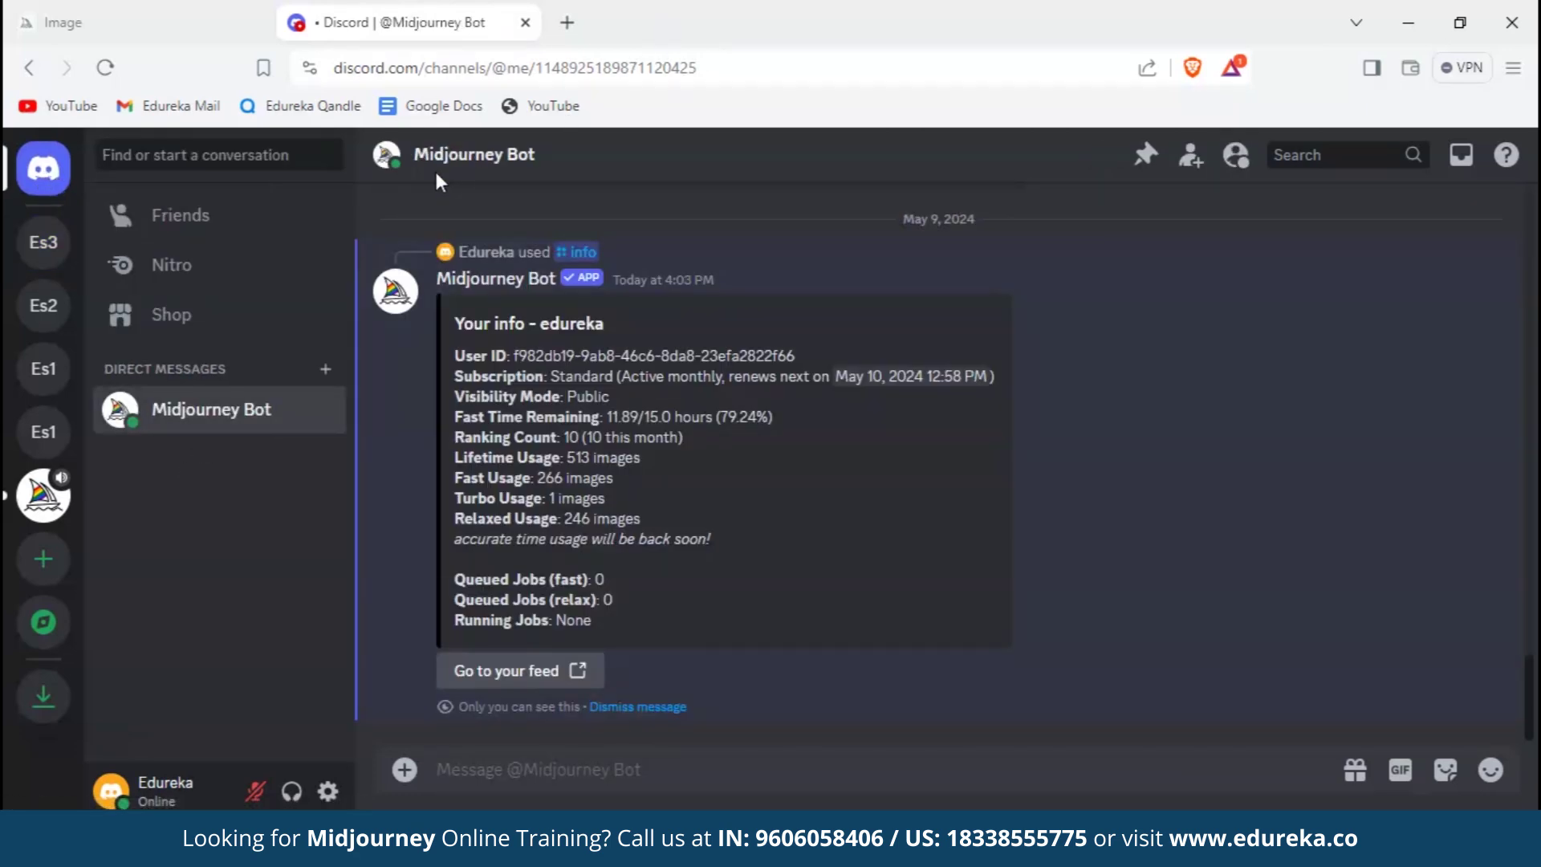
{"action": "left_click", "coordinate": [461, 160]}
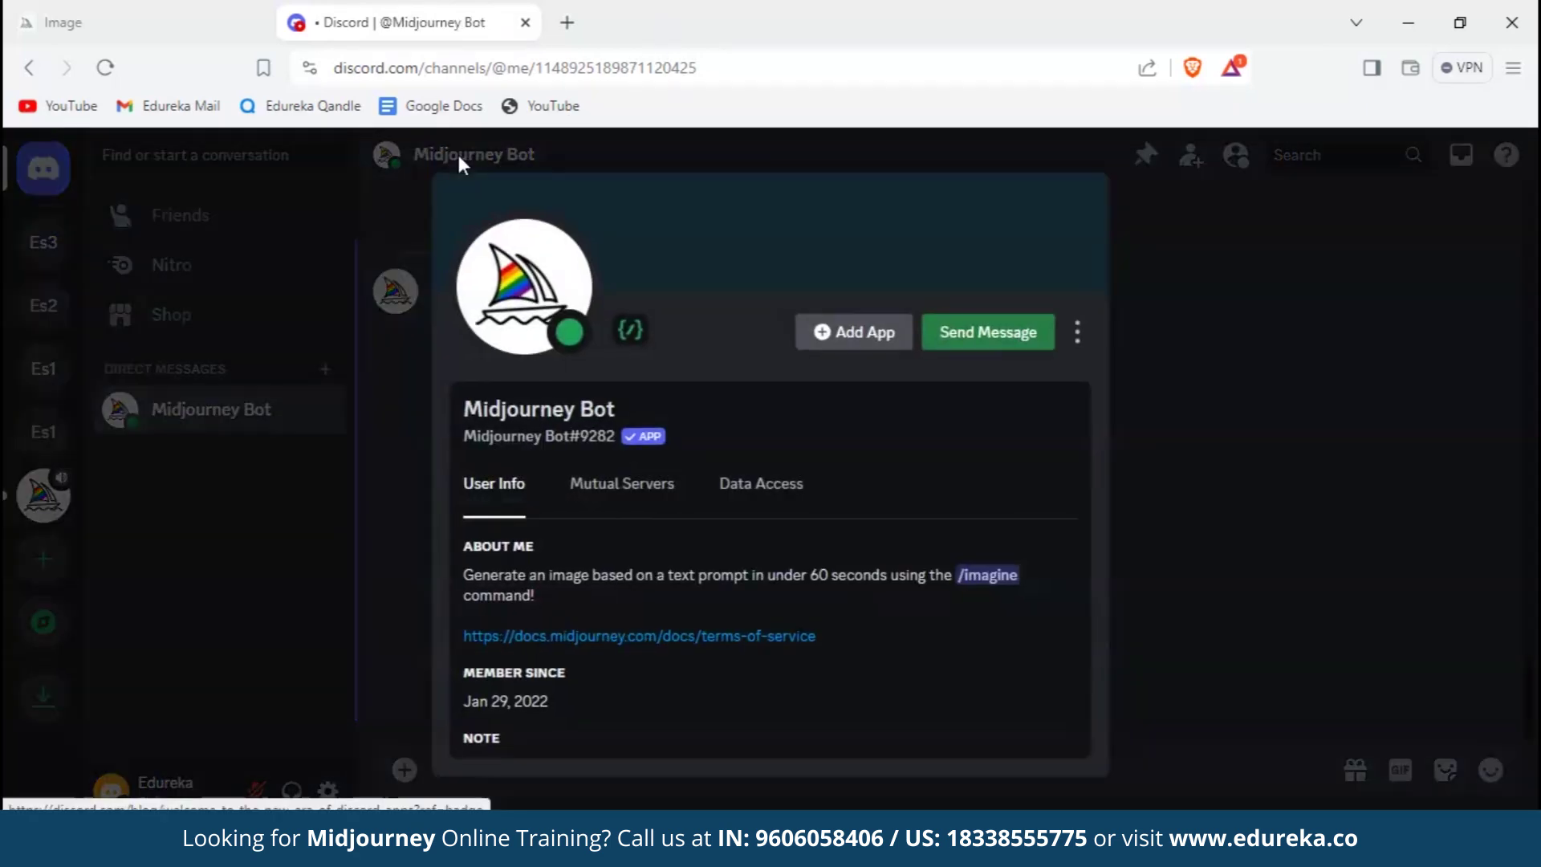
{"action": "left_click", "coordinate": [822, 334]}
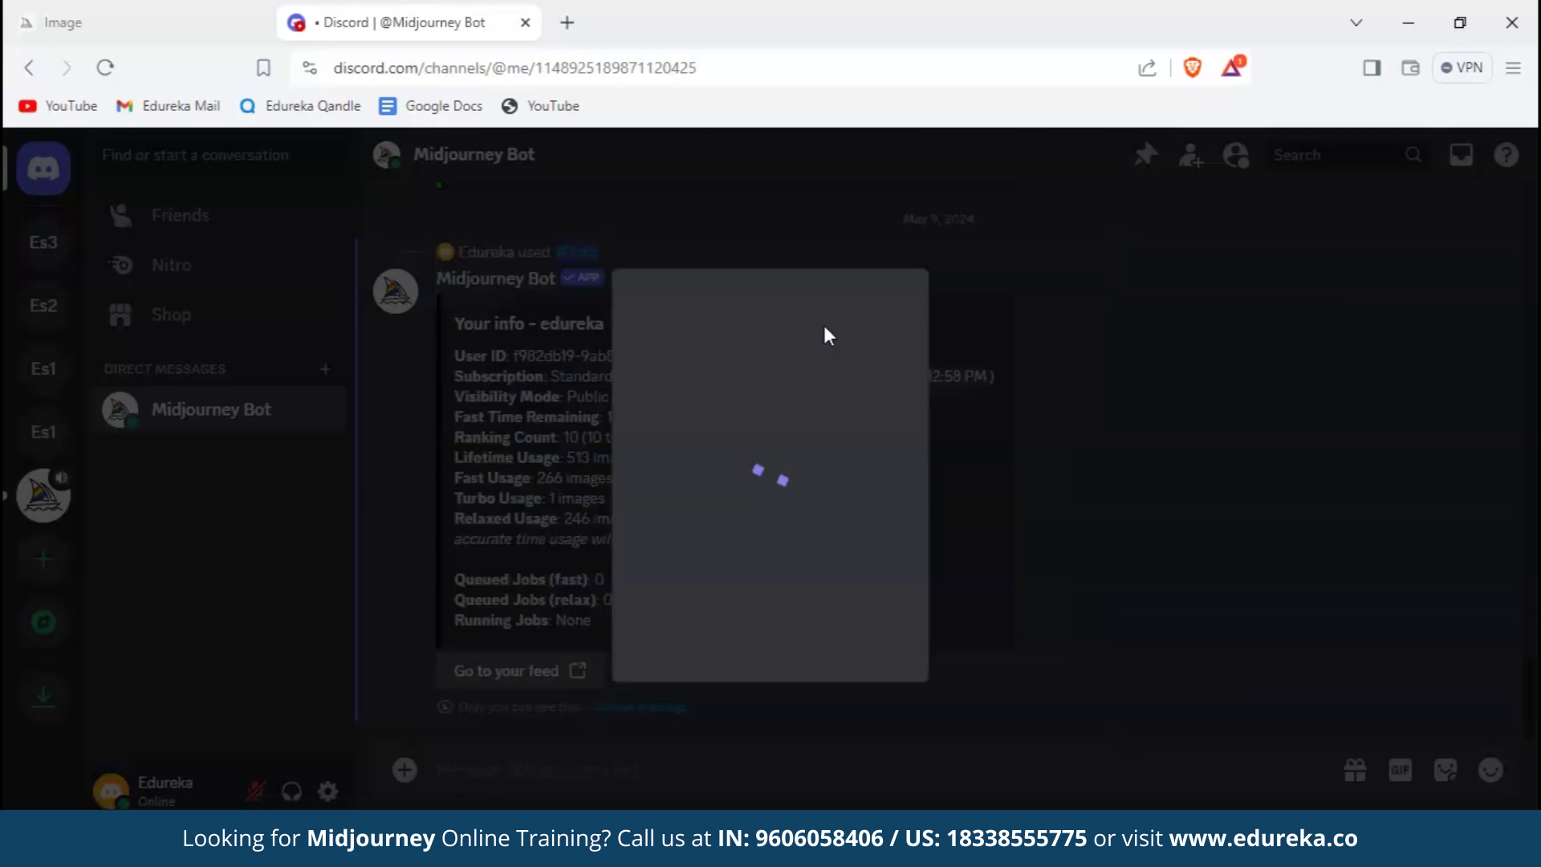
{"action": "left_click", "coordinate": [745, 608]}
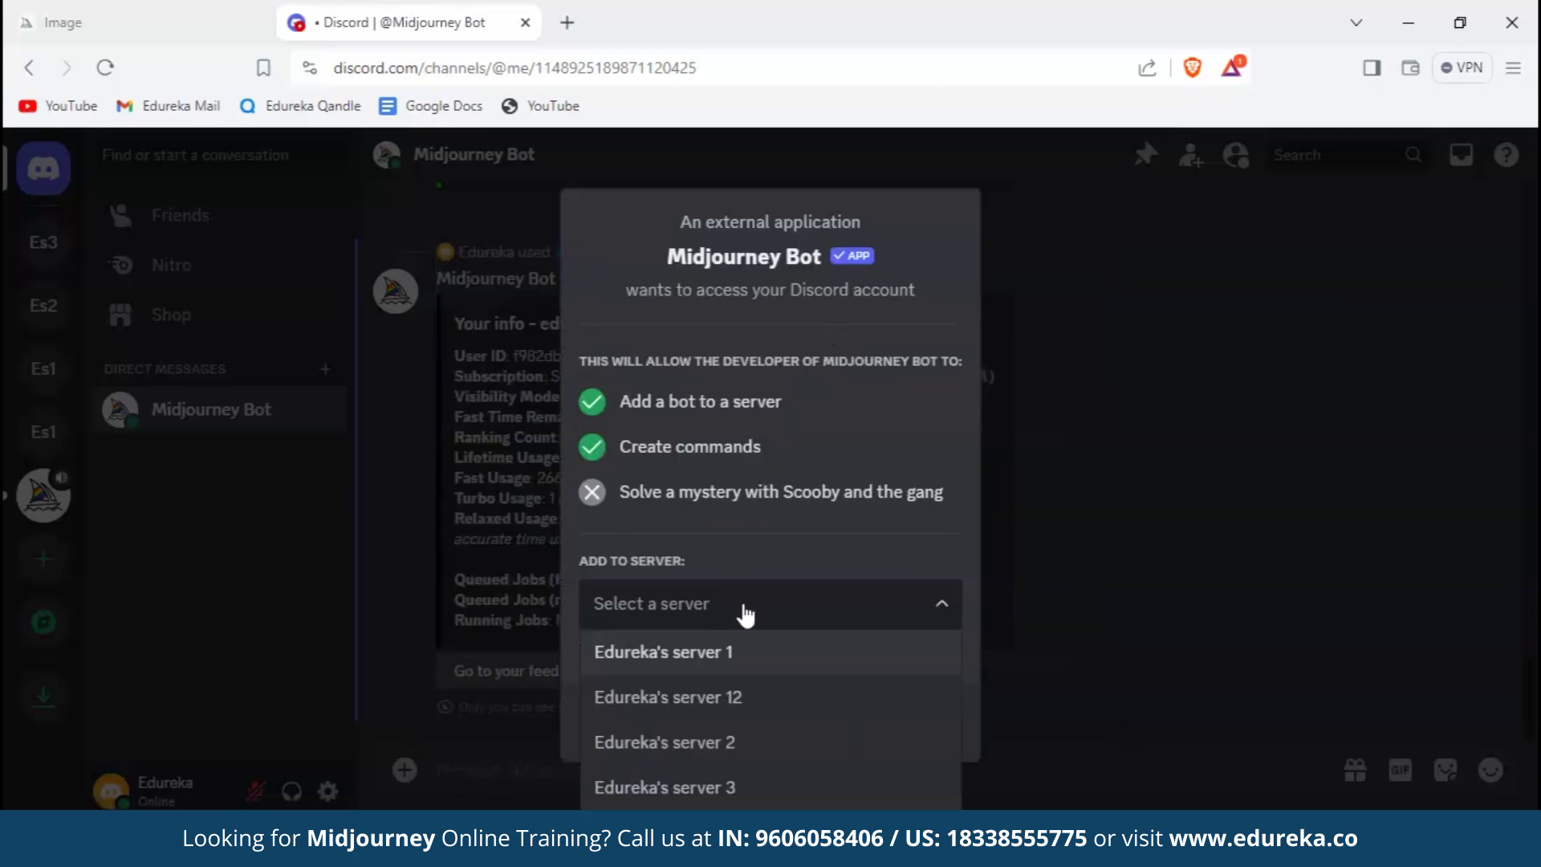
{"action": "left_click", "coordinate": [735, 789]}
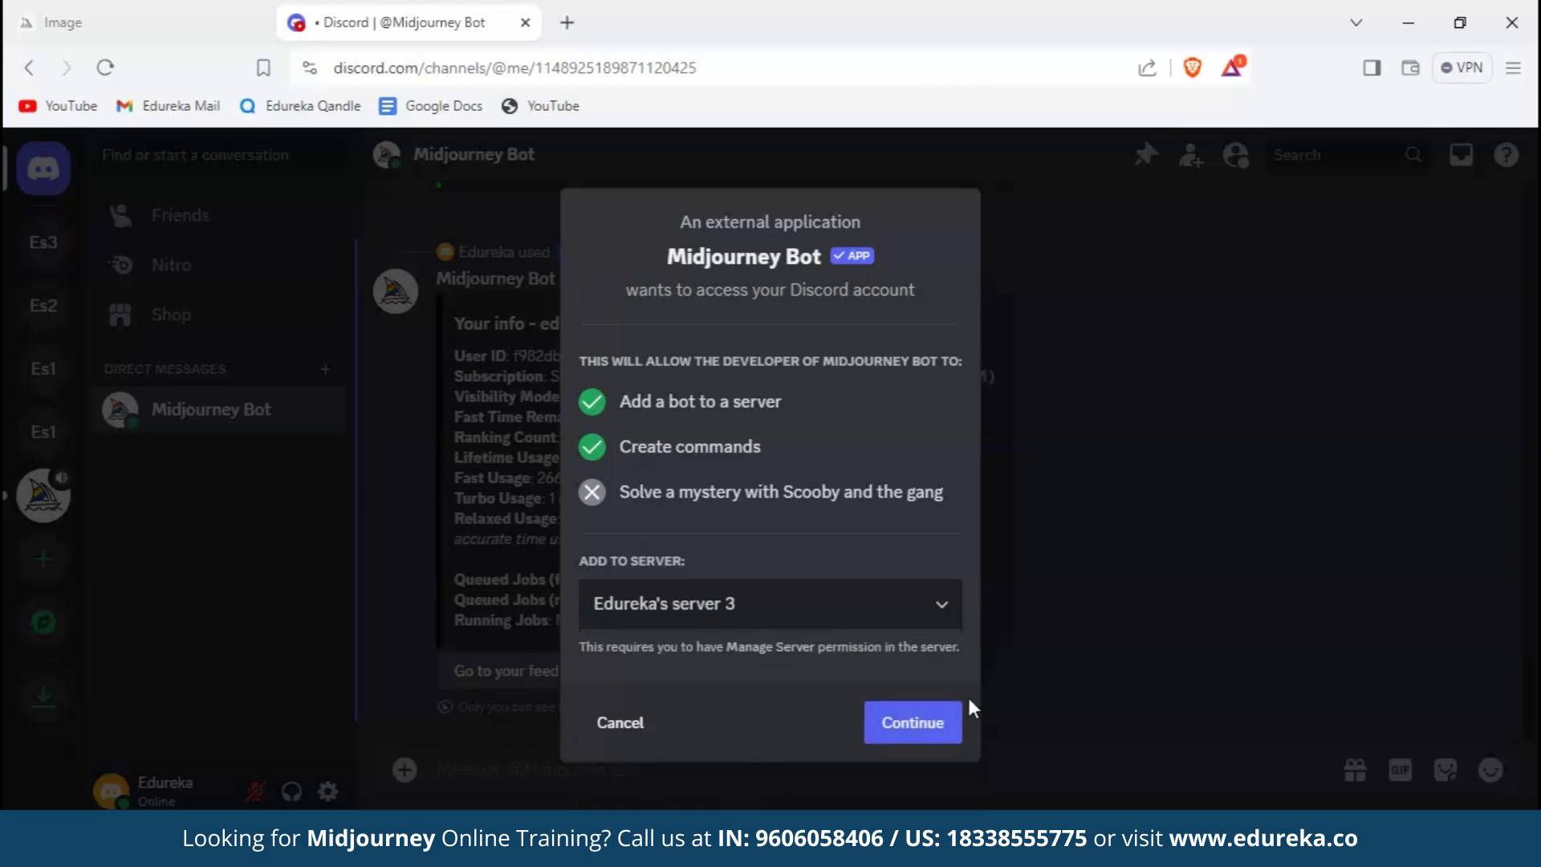
{"action": "left_click", "coordinate": [910, 745]}
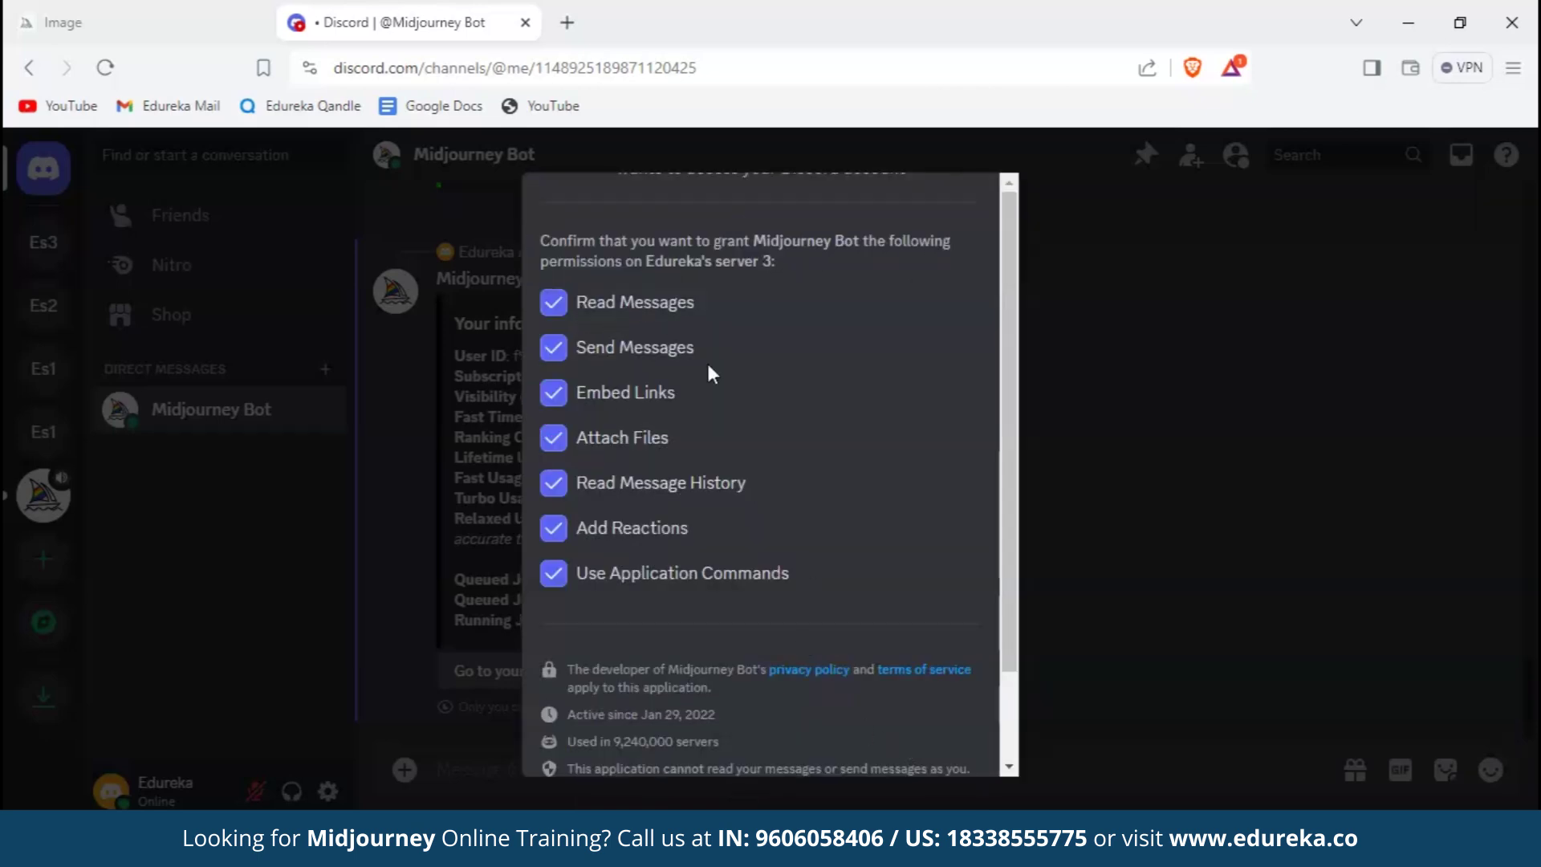
{"action": "scroll", "coordinate": [736, 454], "scroll_direction": "down", "scroll_amount": 3}
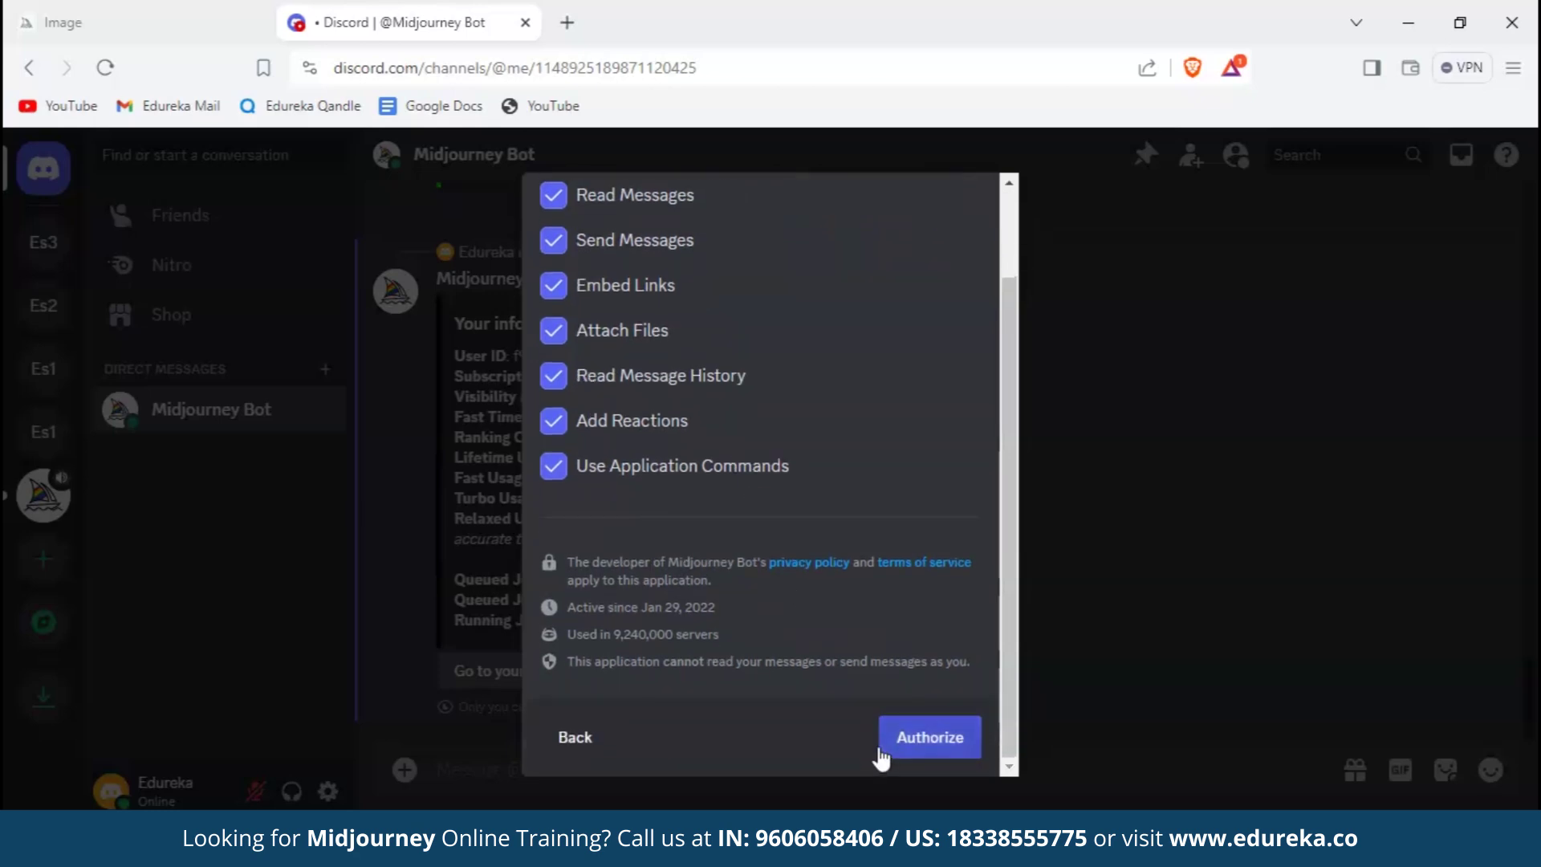
{"action": "left_click", "coordinate": [900, 747]}
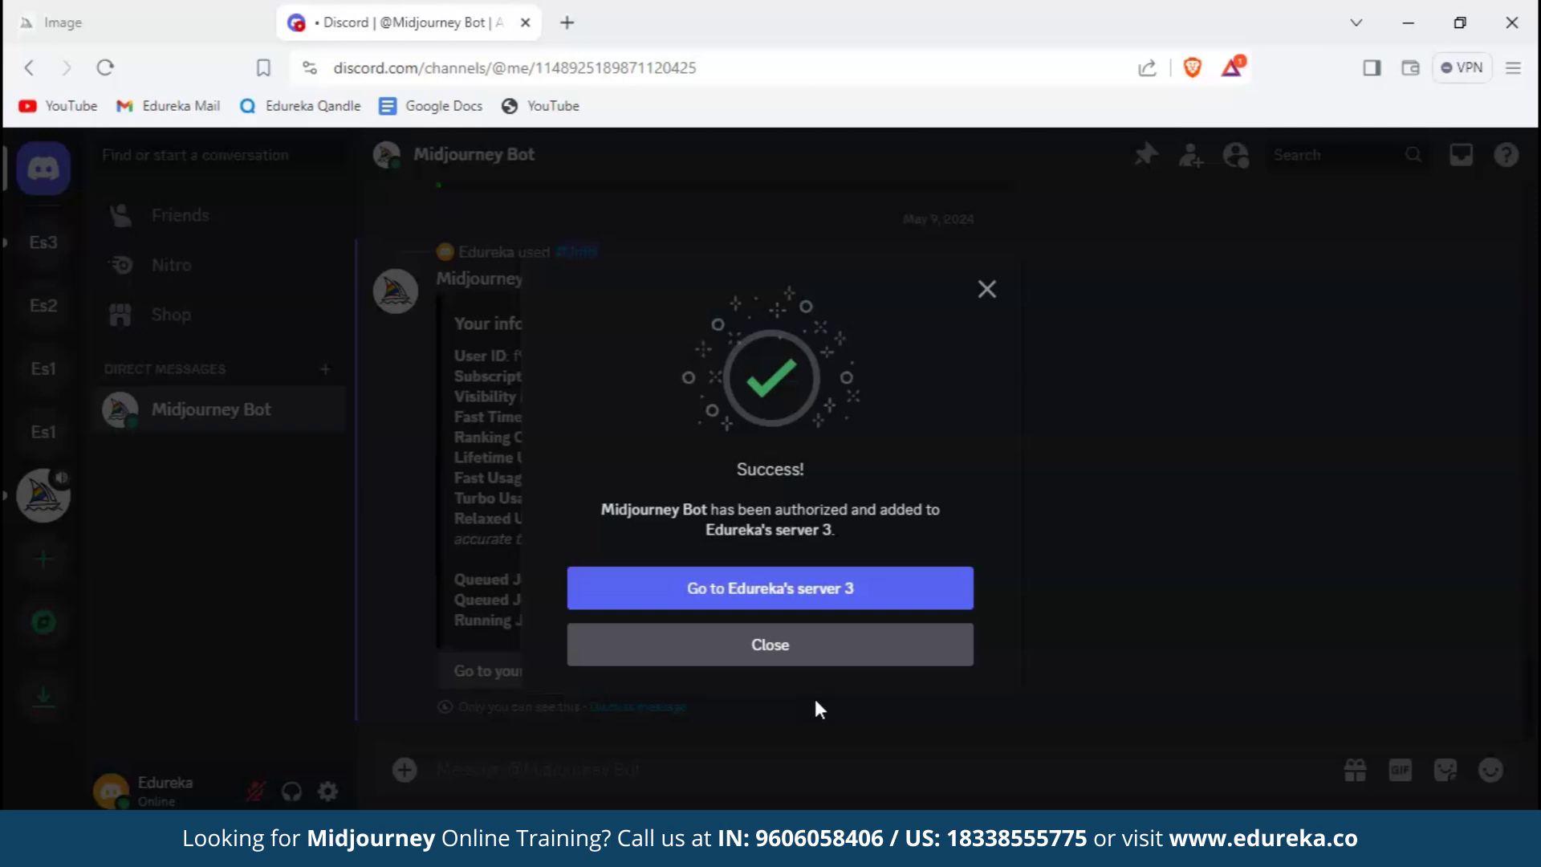
{"action": "left_click", "coordinate": [826, 600]}
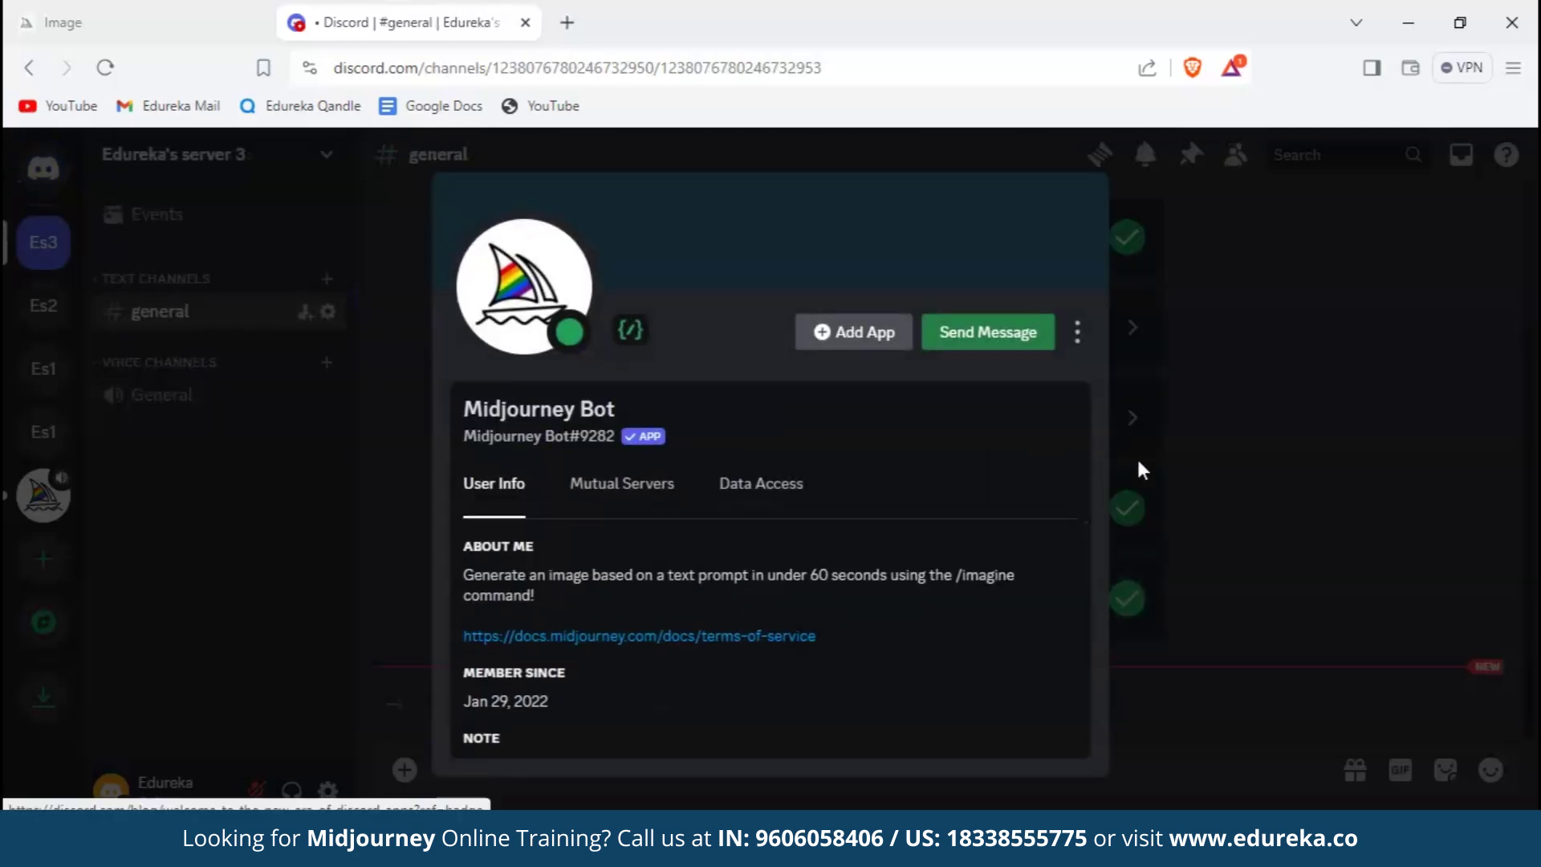
Run /imagine with the prompt 'A bustling city street in modern era'
{"action": "left_click", "coordinate": [1180, 468]}
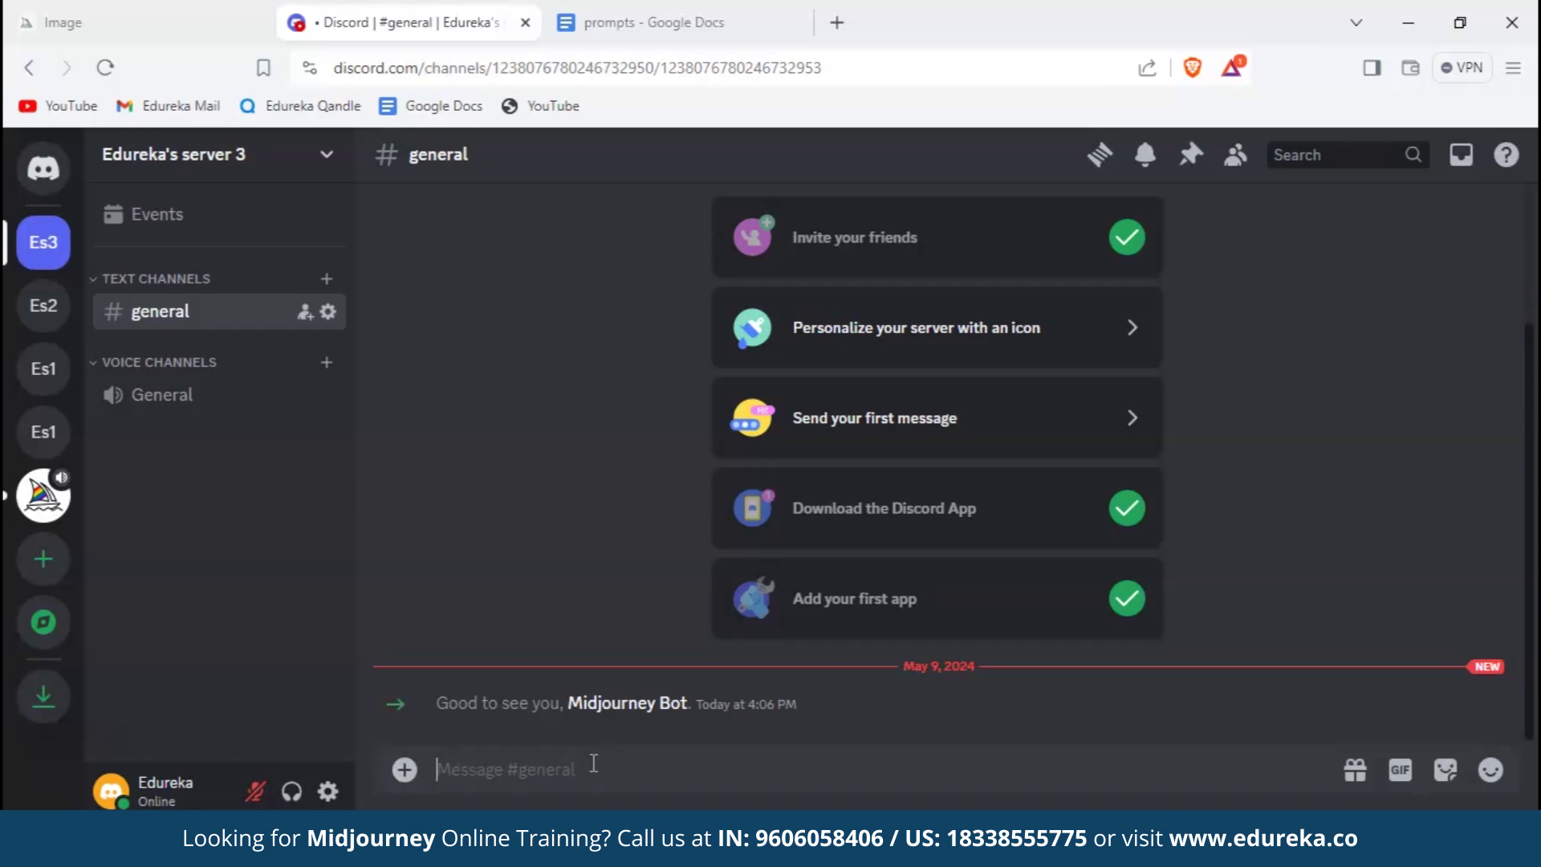
{"action": "type", "text": "/imagine"}
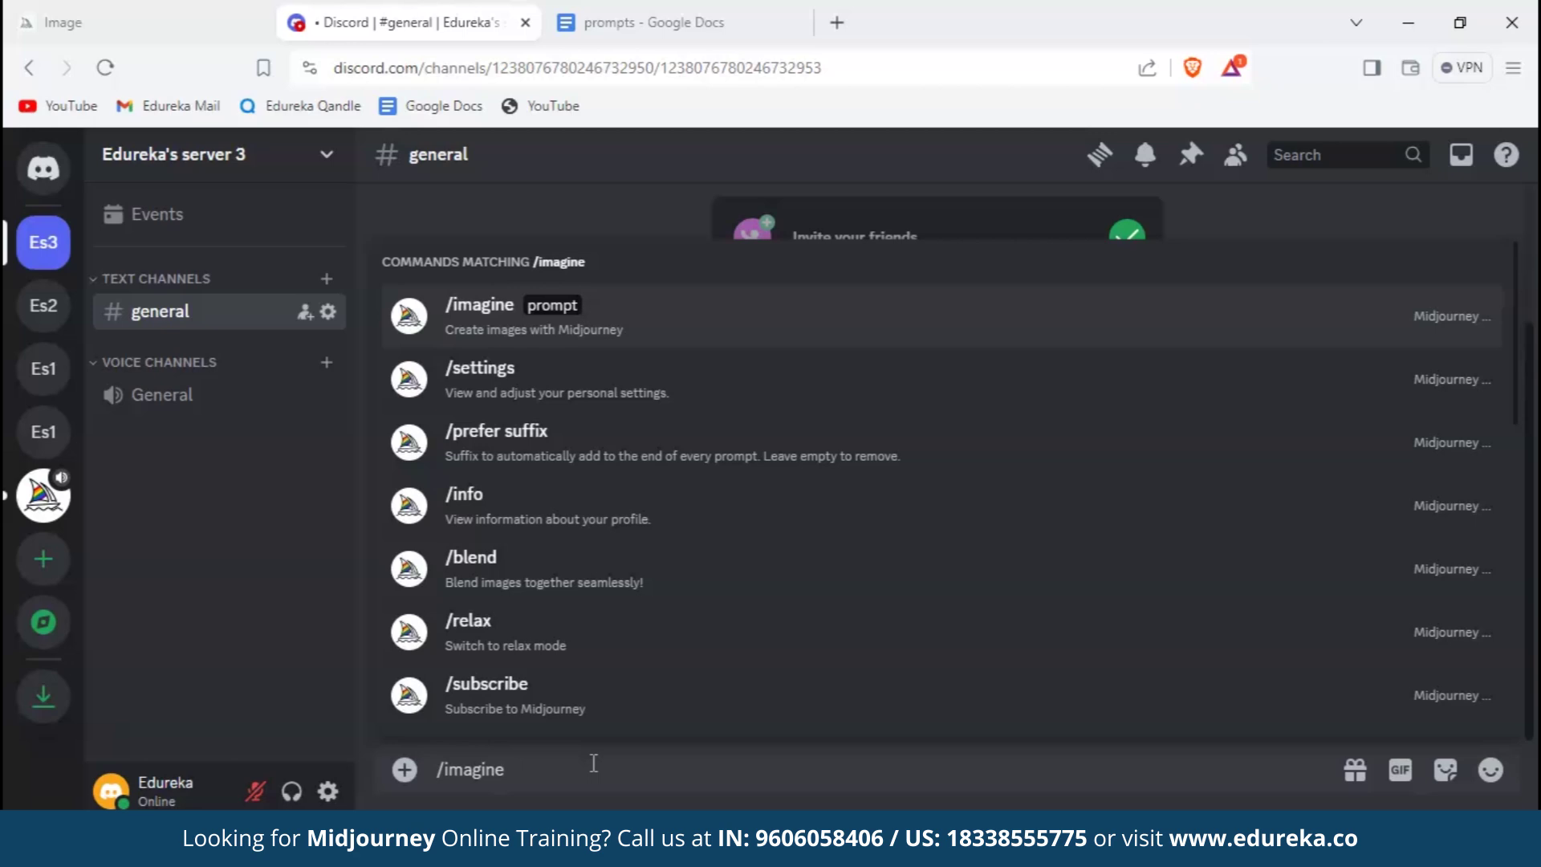
{"action": "key", "text": "Return"}
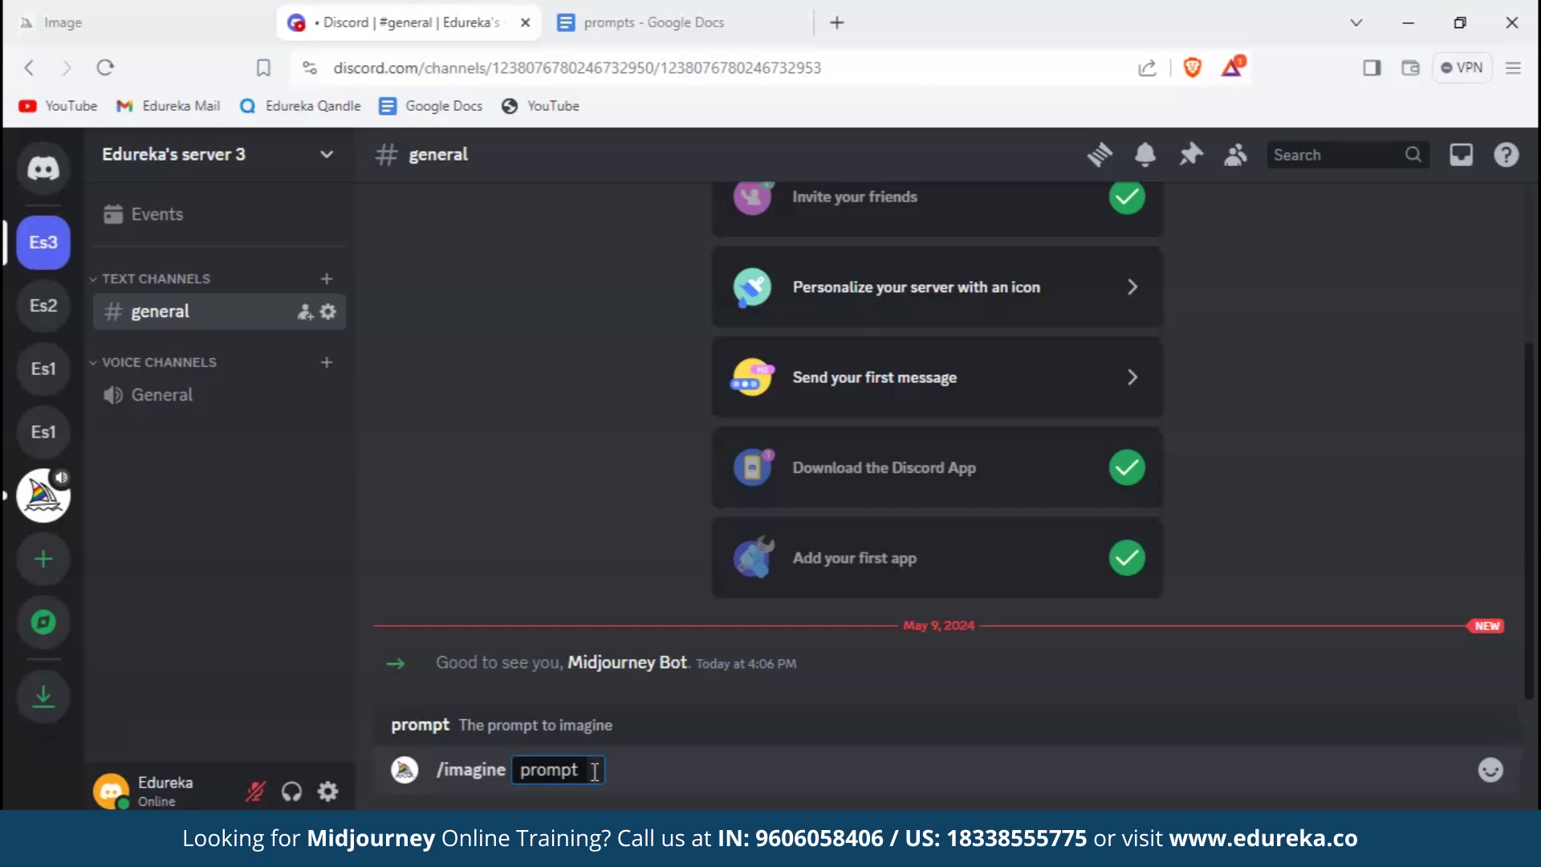
{"action": "type", "text": "A bustling city street in modern era"}
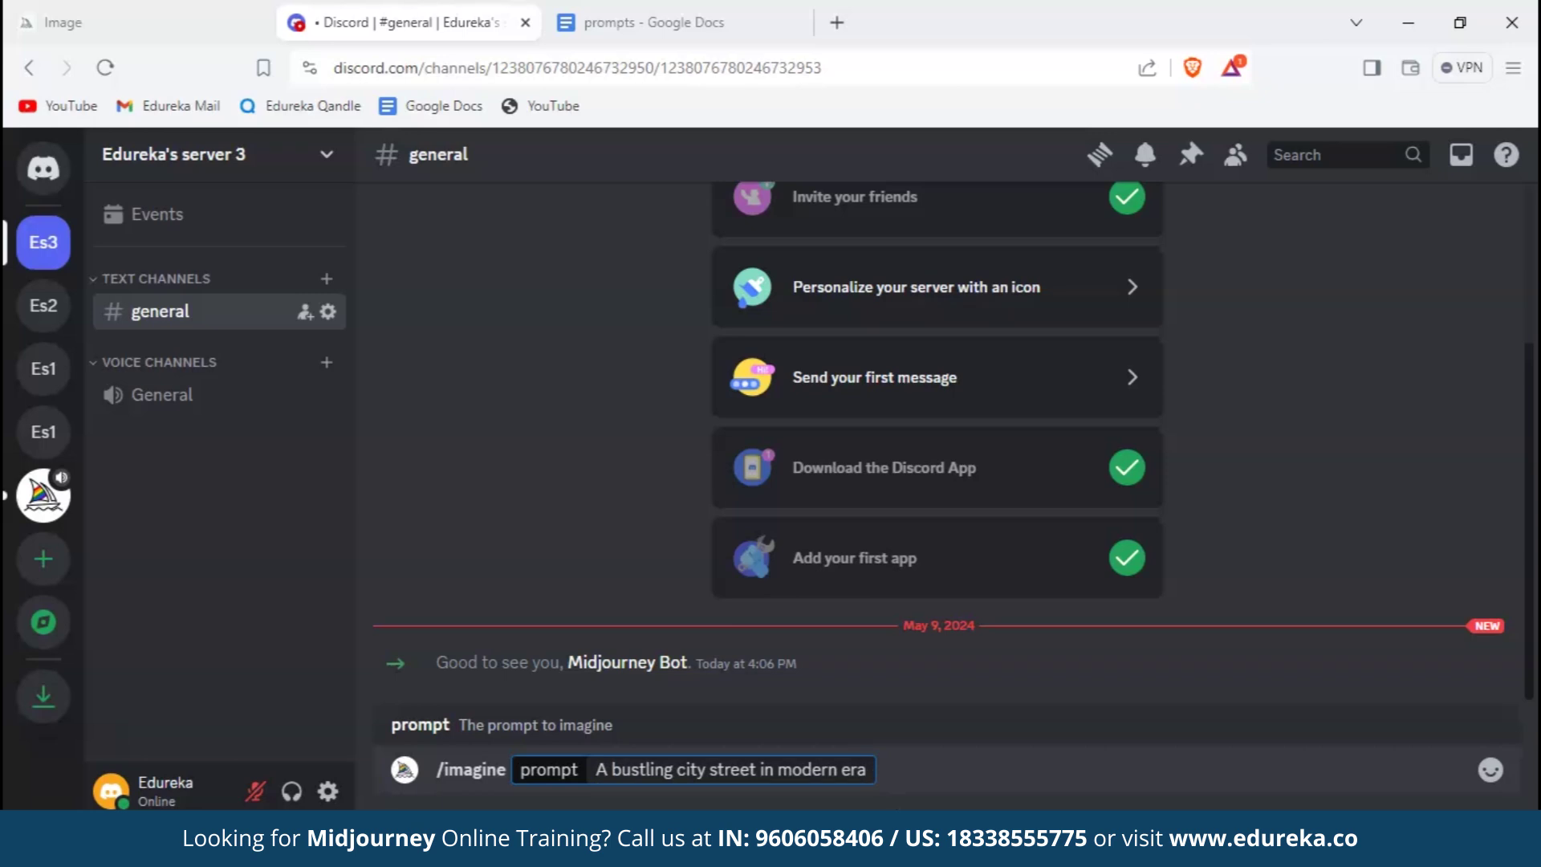
{"action": "key", "text": "Return"}
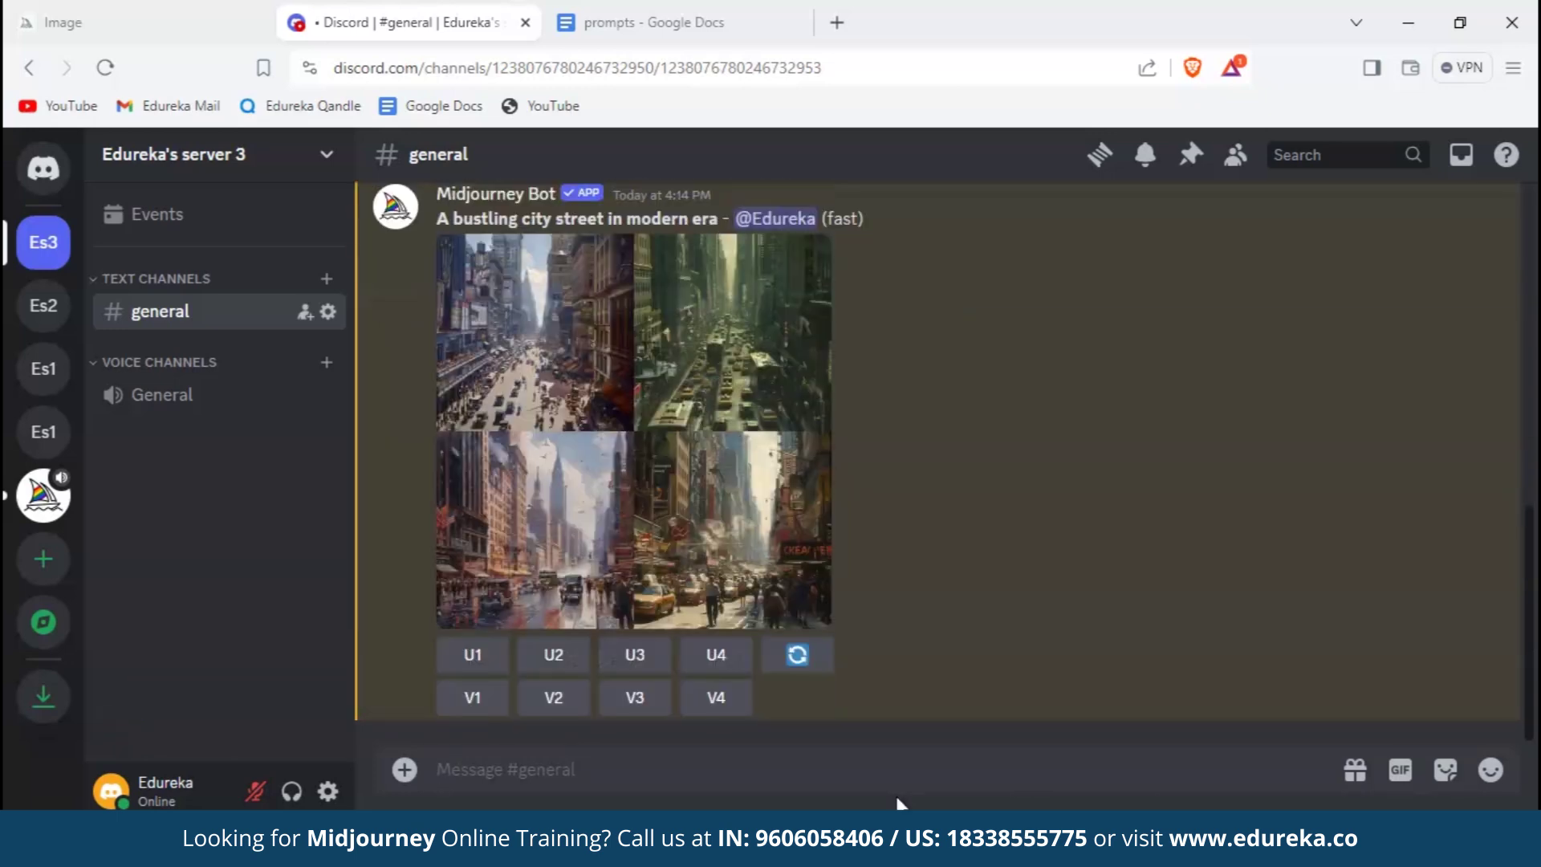
Enlarge the city street grid twice to inspect the four images
{"action": "left_click", "coordinate": [708, 450]}
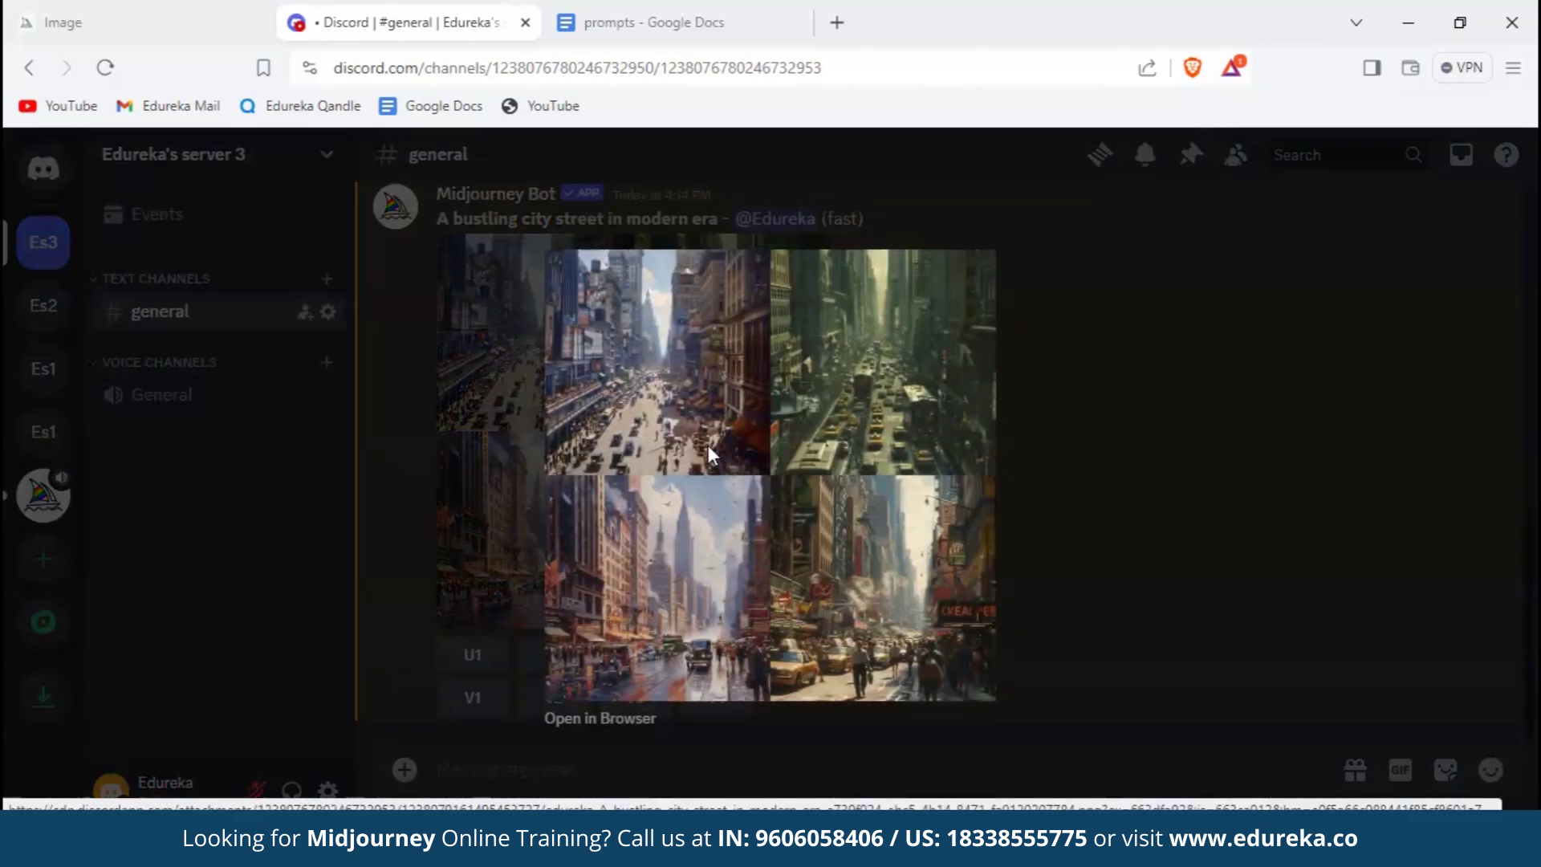
{"action": "left_click", "coordinate": [1194, 480]}
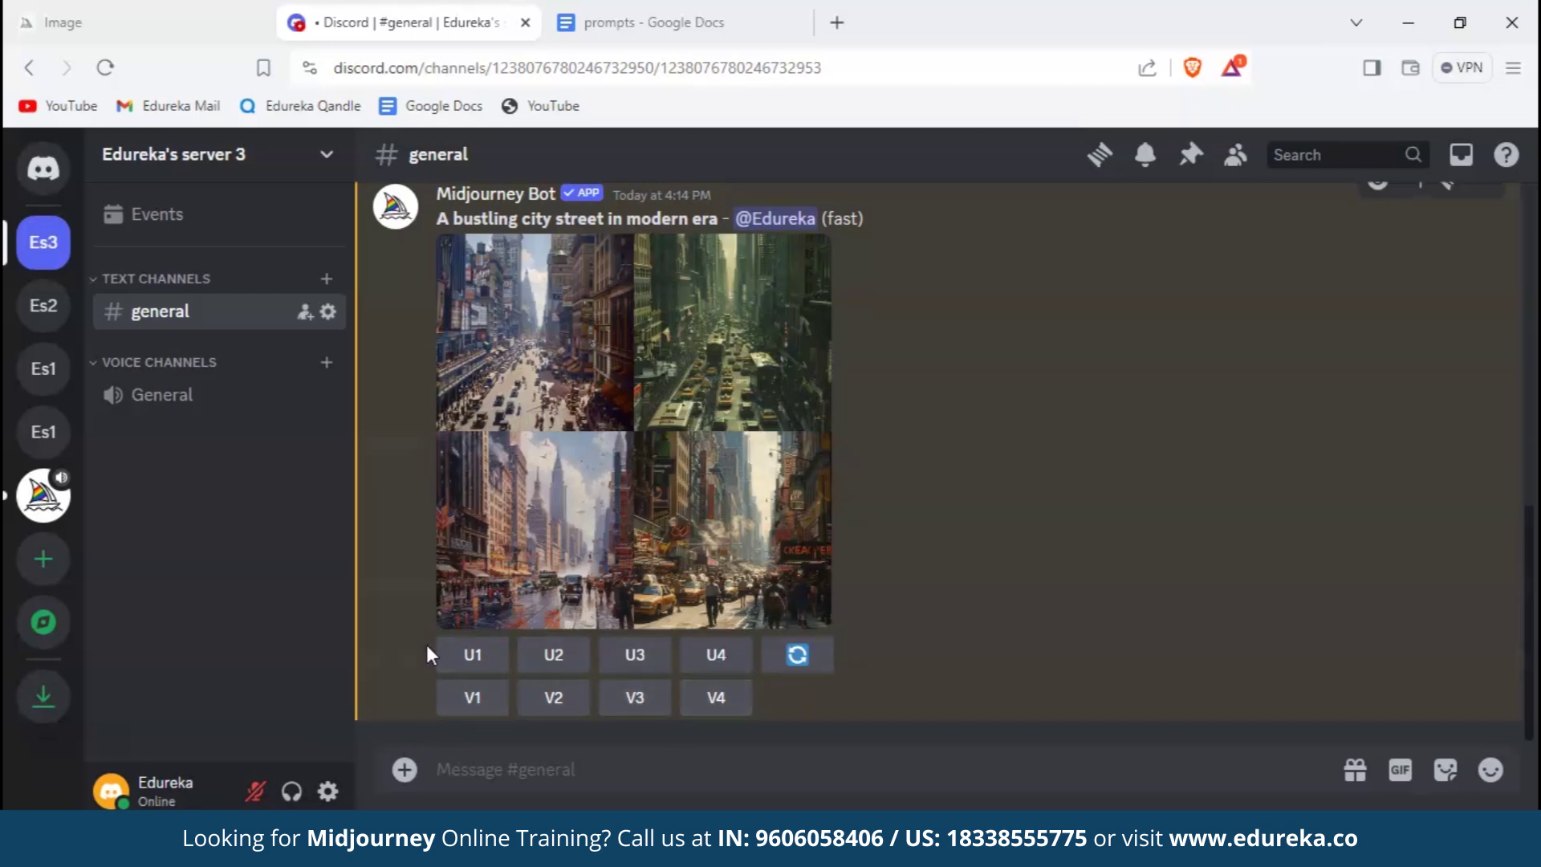
{"action": "left_click", "coordinate": [627, 390]}
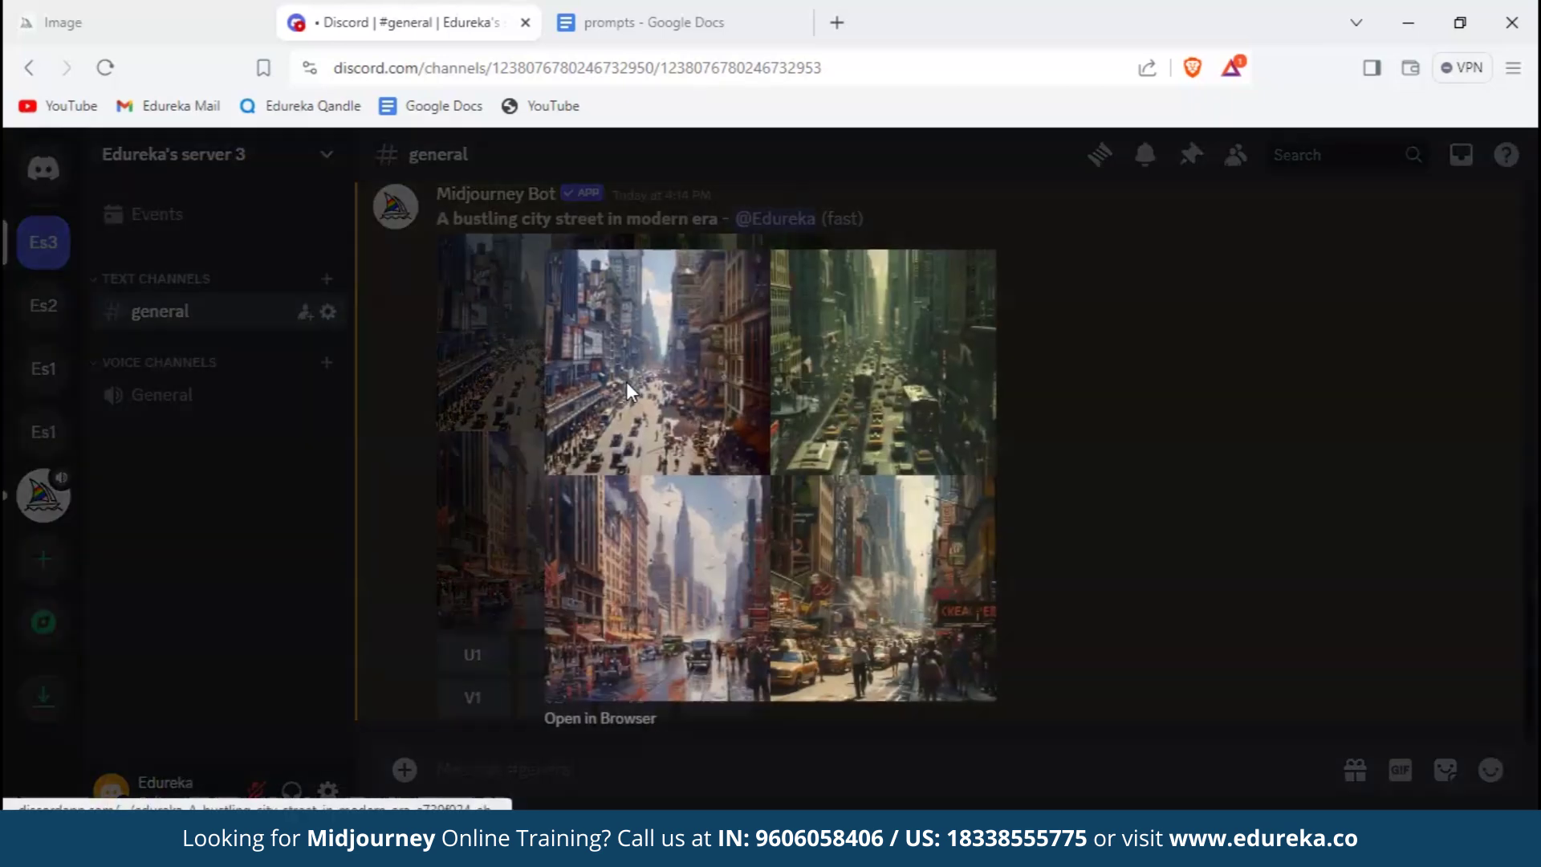
{"action": "left_click", "coordinate": [1228, 499]}
Upscale the second image (U2) and scroll to the resulting Image #2
{"action": "left_click", "coordinate": [585, 651]}
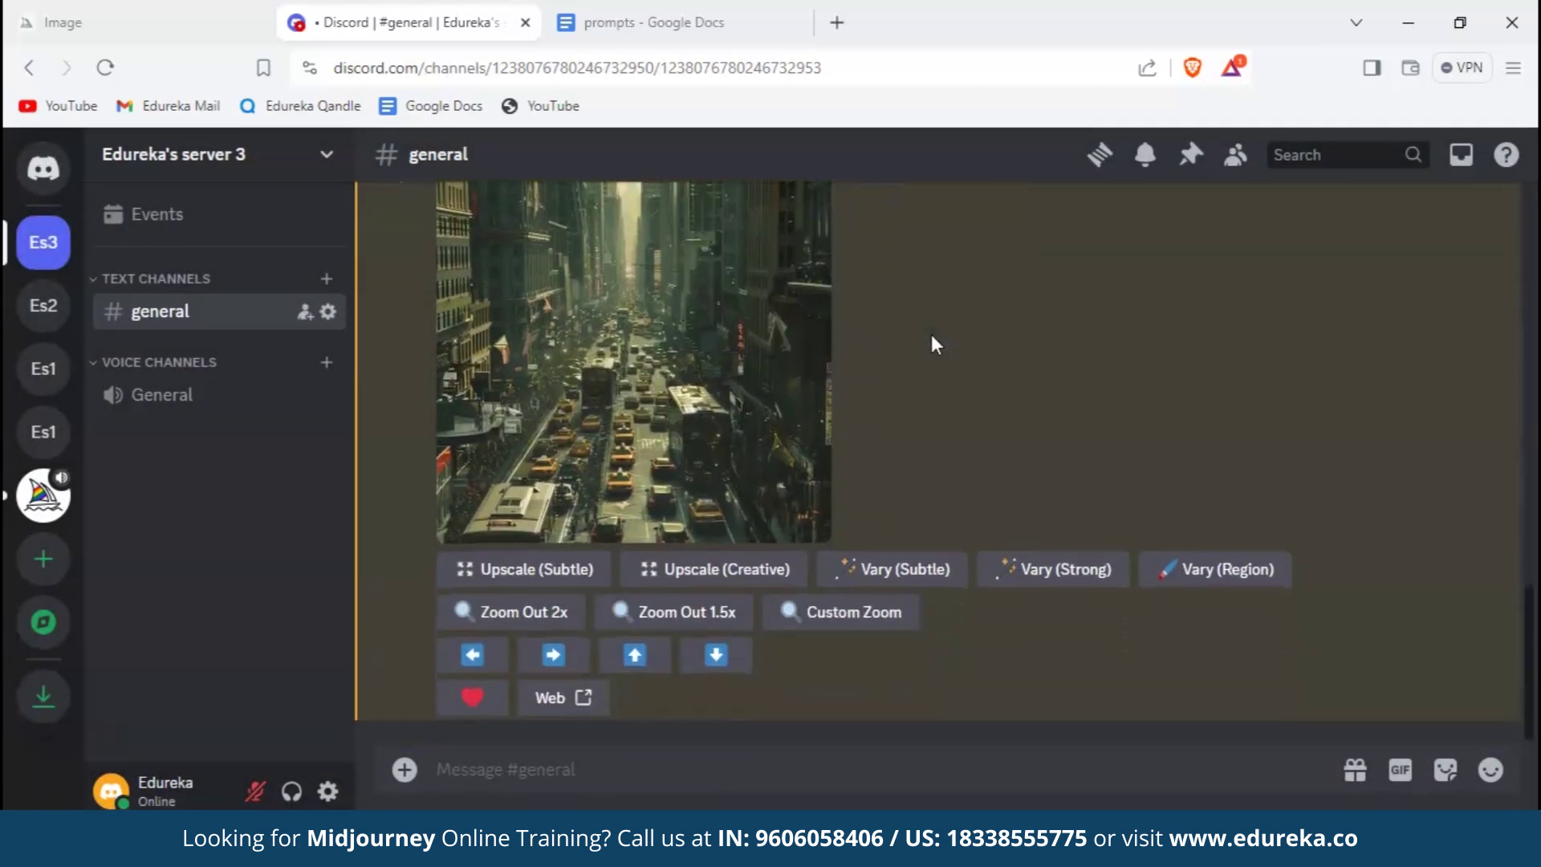
{"action": "scroll", "coordinate": [1019, 383], "scroll_direction": "up", "scroll_amount": 6}
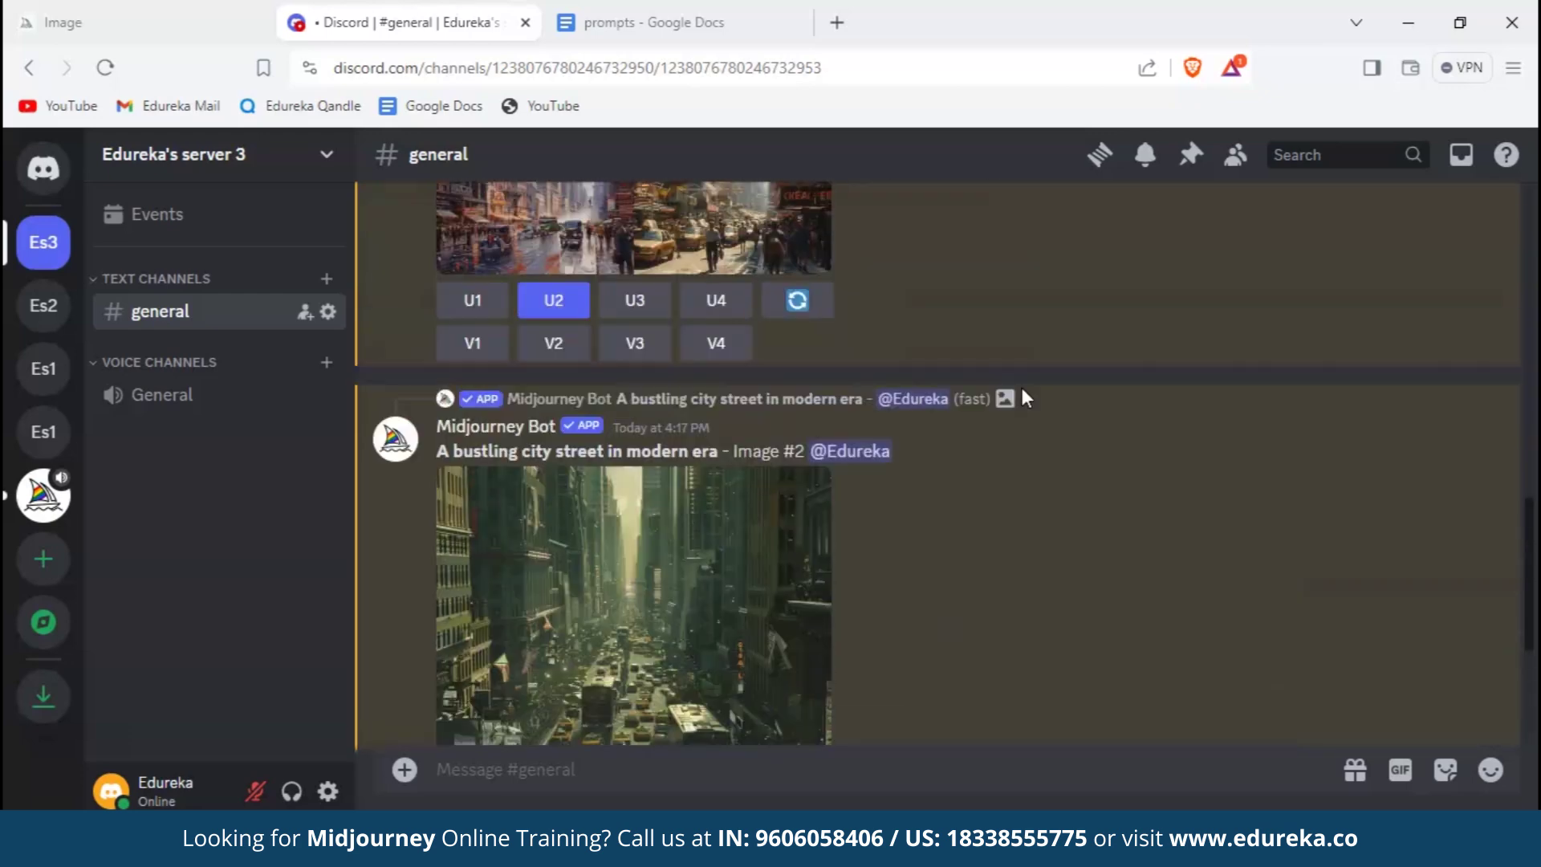
{"action": "scroll", "coordinate": [1022, 389], "scroll_direction": "up", "scroll_amount": 2}
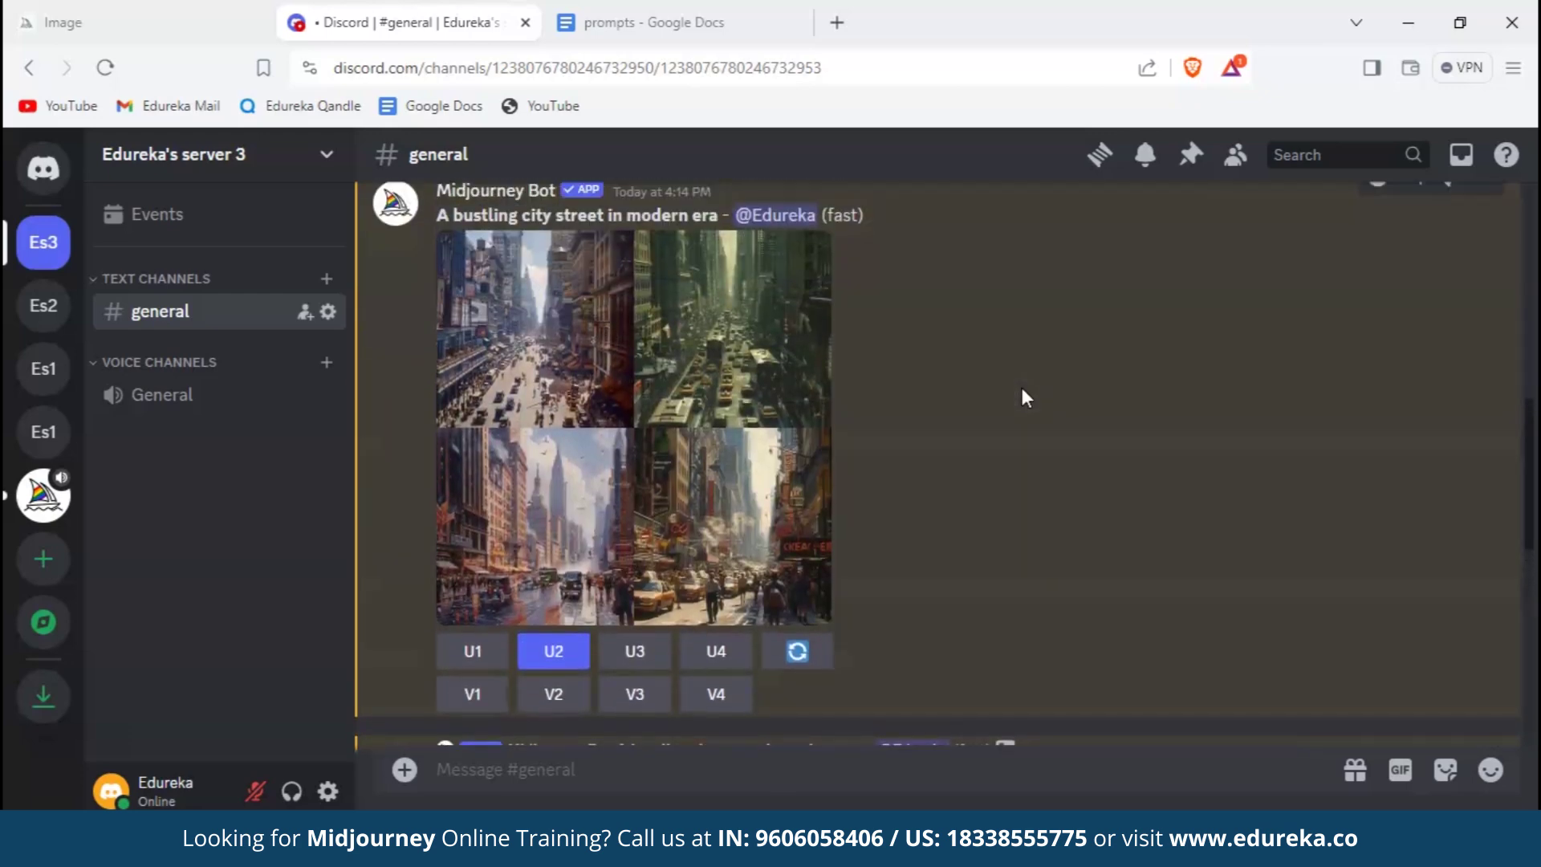
{"action": "scroll", "coordinate": [1019, 384], "scroll_direction": "down", "scroll_amount": 8}
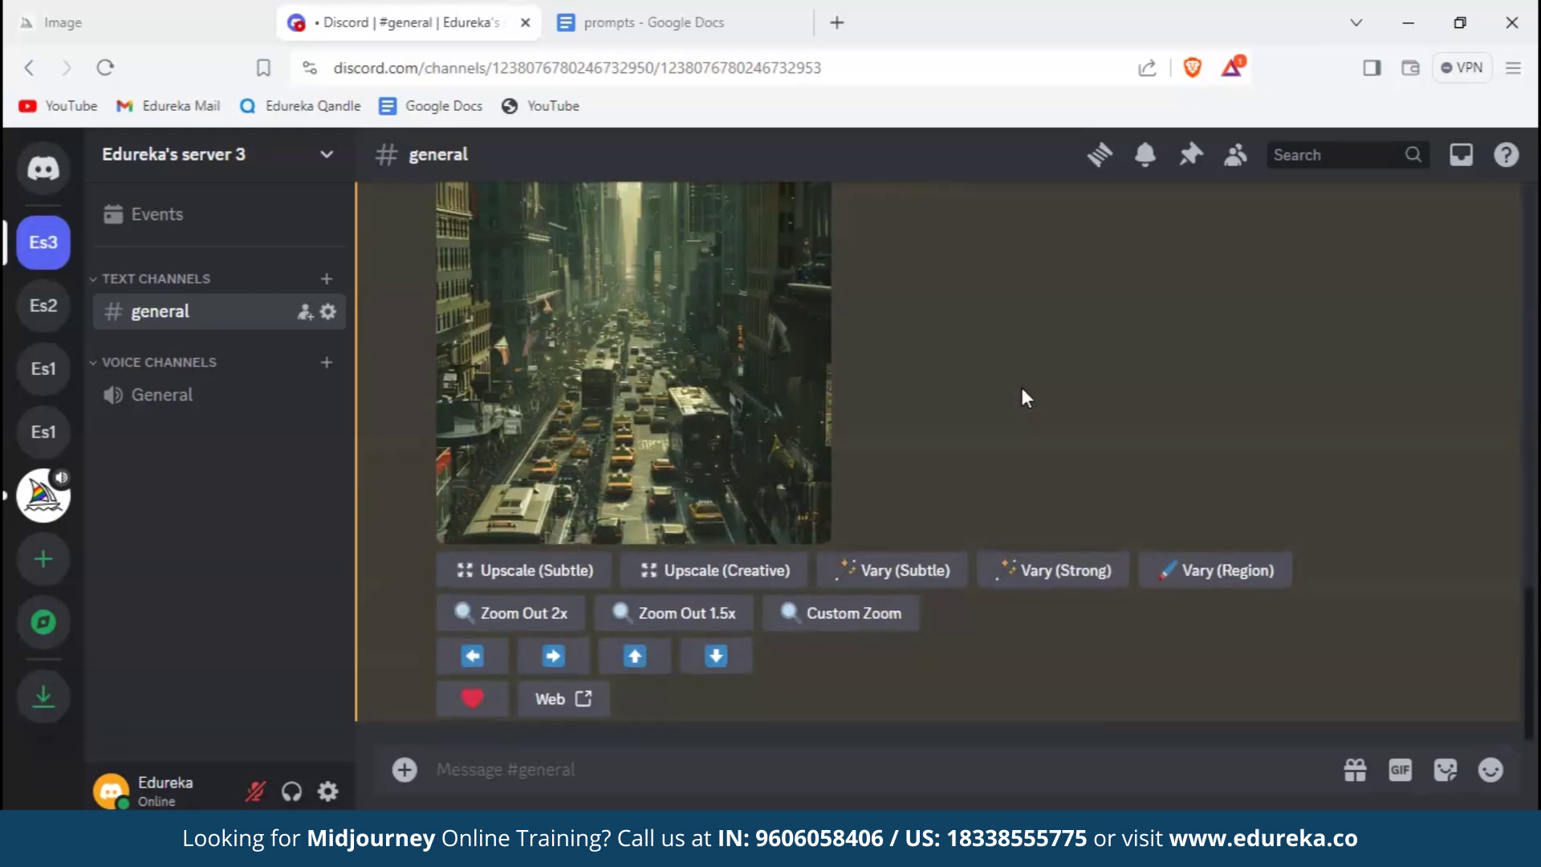
Save the upscaled city street image as a PNG into Downloads, then close its tab
{"action": "left_click", "coordinate": [797, 377]}
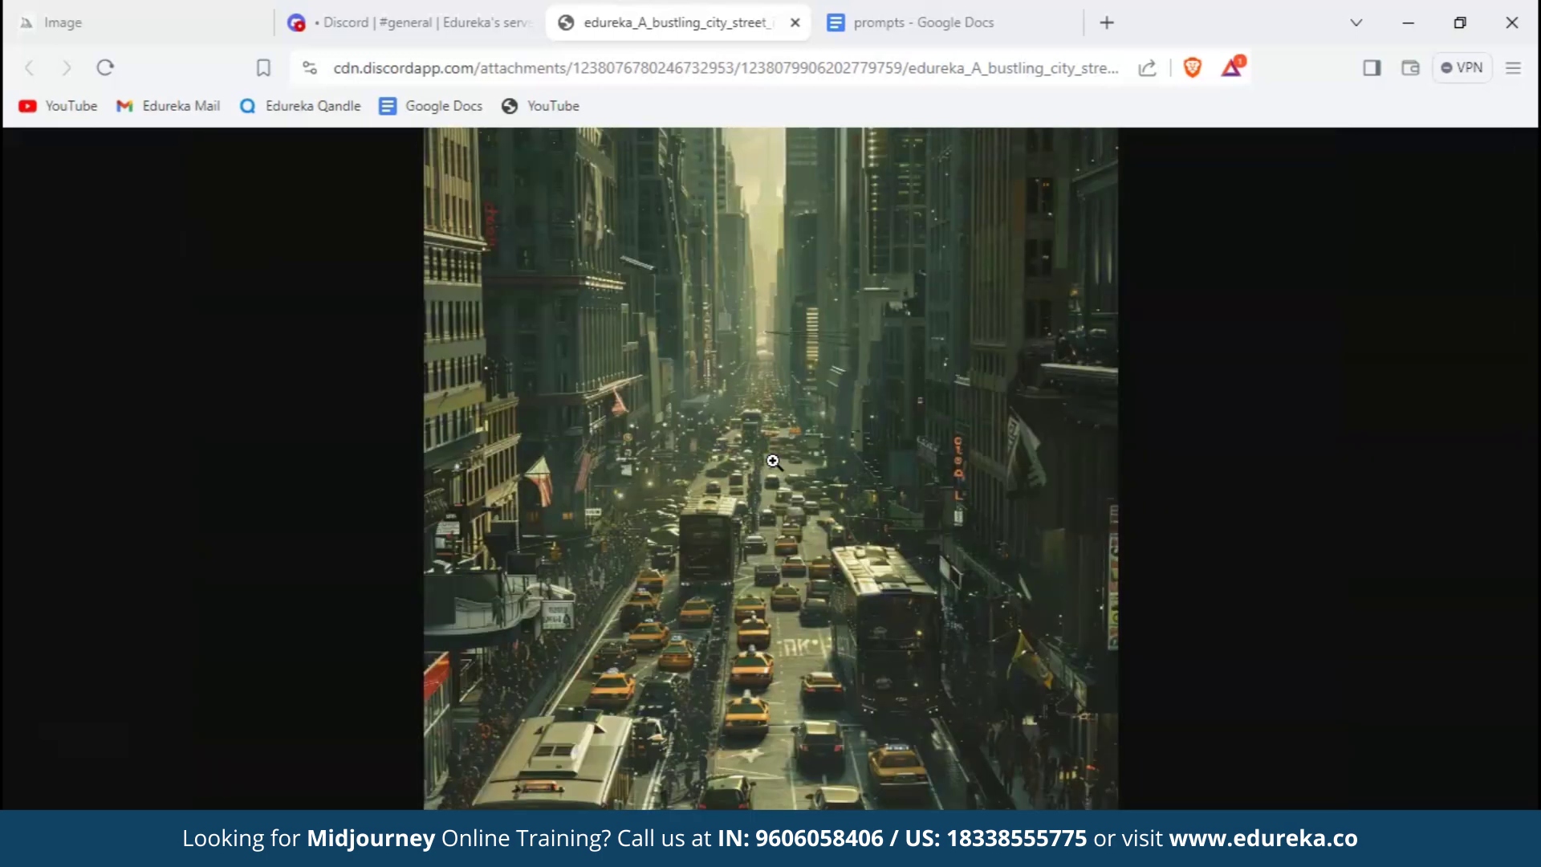
{"action": "right_click", "coordinate": [773, 462]}
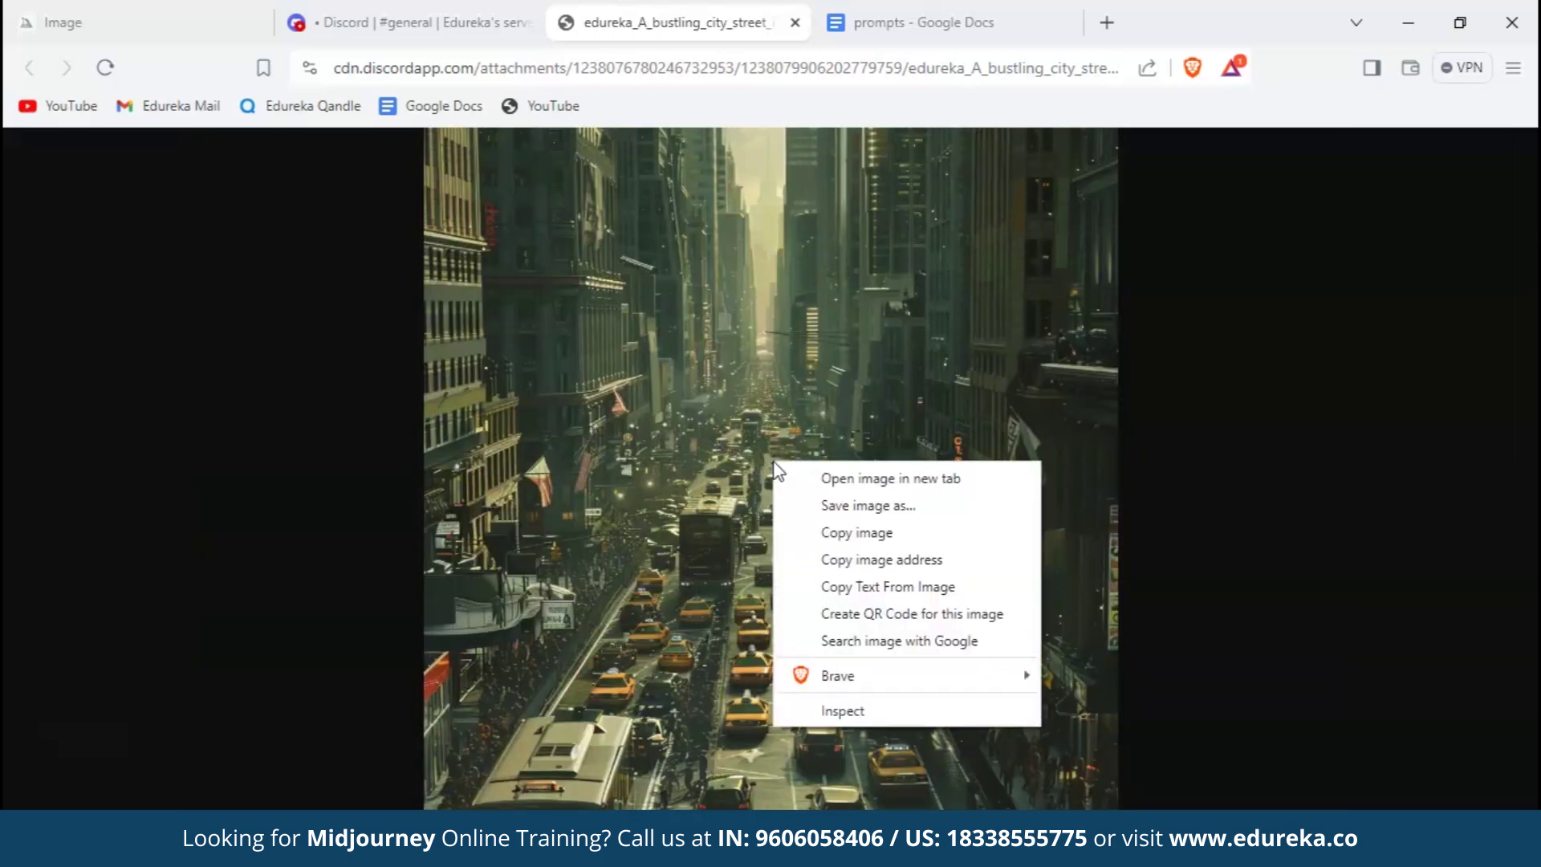
{"action": "left_click", "coordinate": [864, 514]}
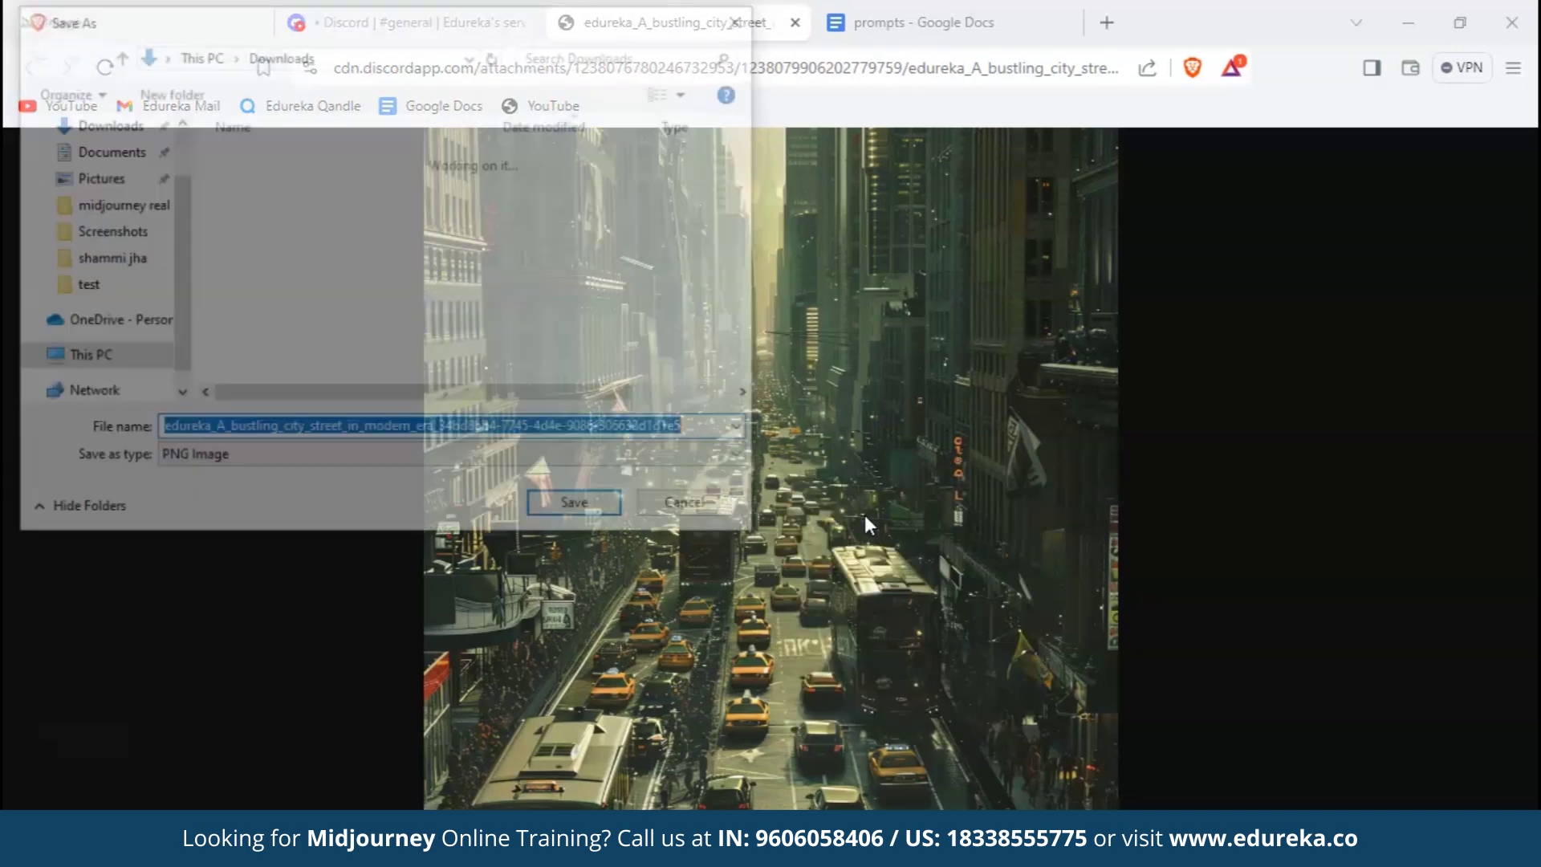
{"action": "left_click", "coordinate": [590, 519]}
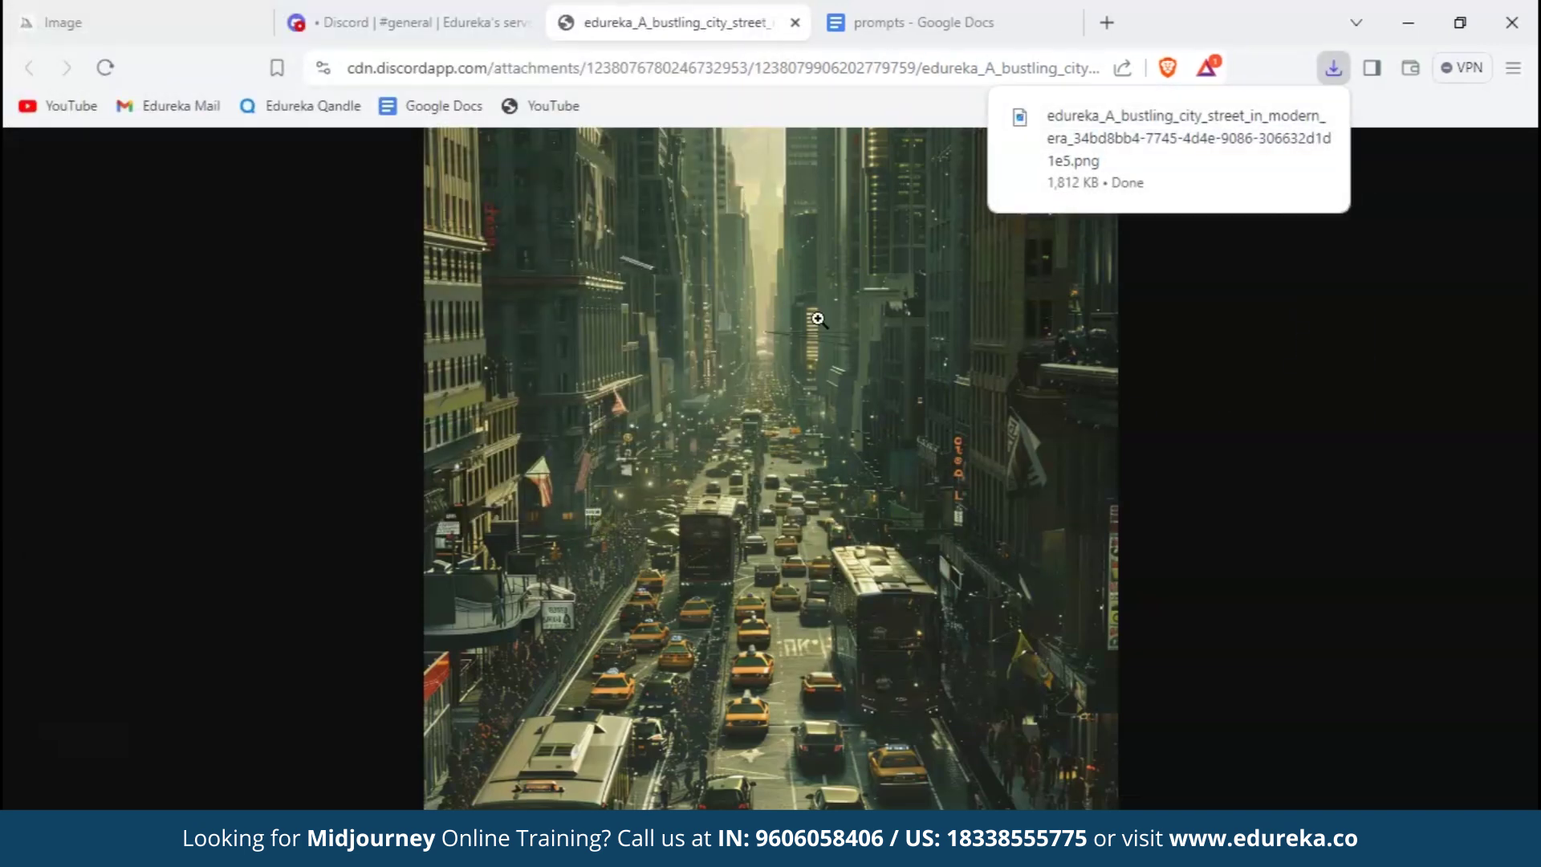
{"action": "left_click", "coordinate": [794, 23]}
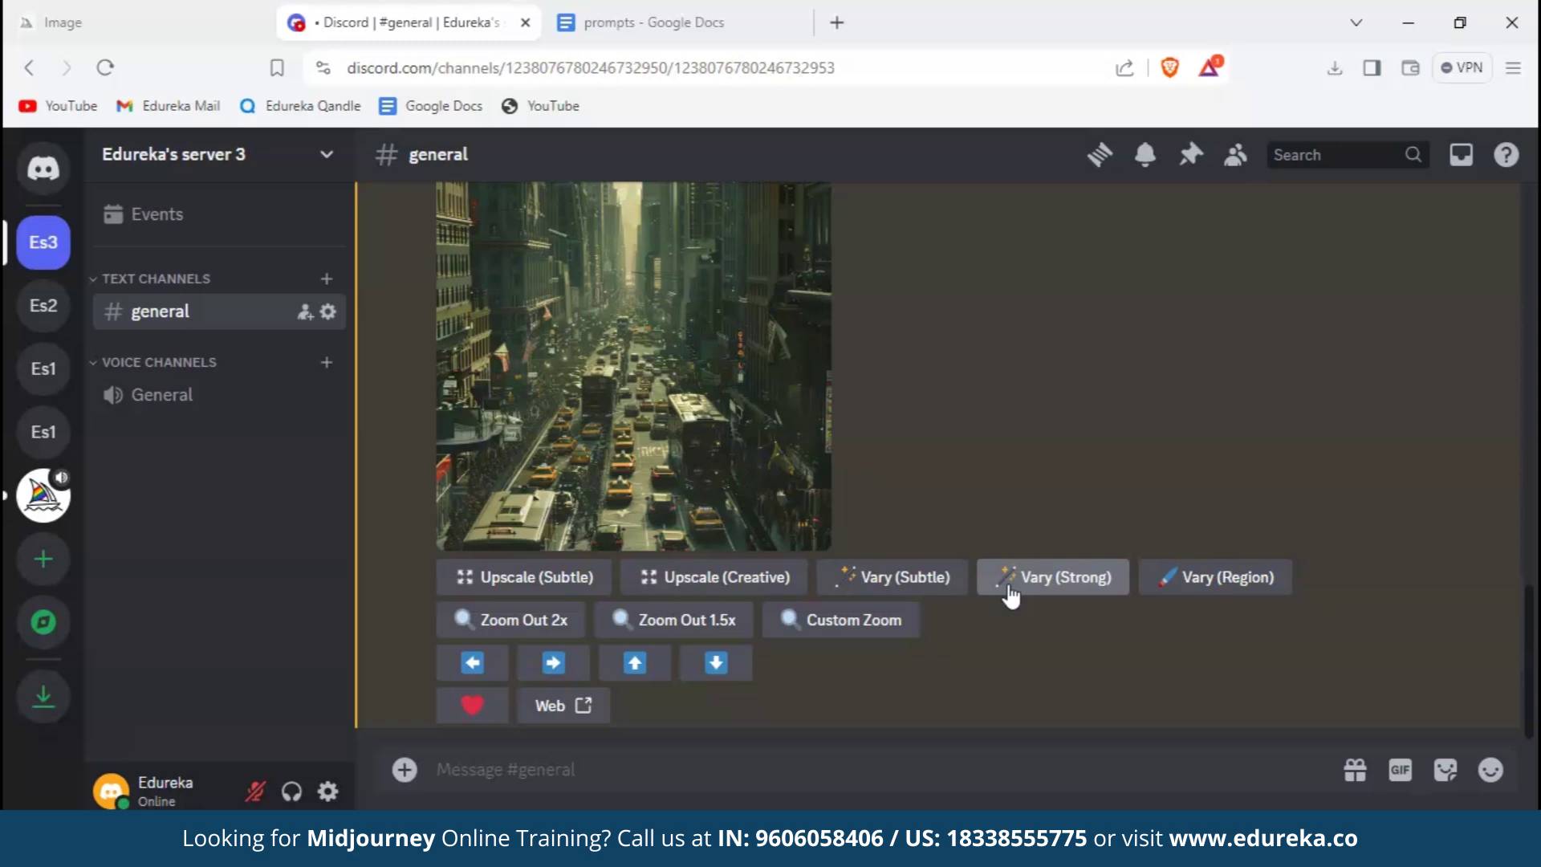
Inspect the upscaled street image enlarged, then Zoom Out 2x for a new grid
{"action": "left_click", "coordinate": [743, 388]}
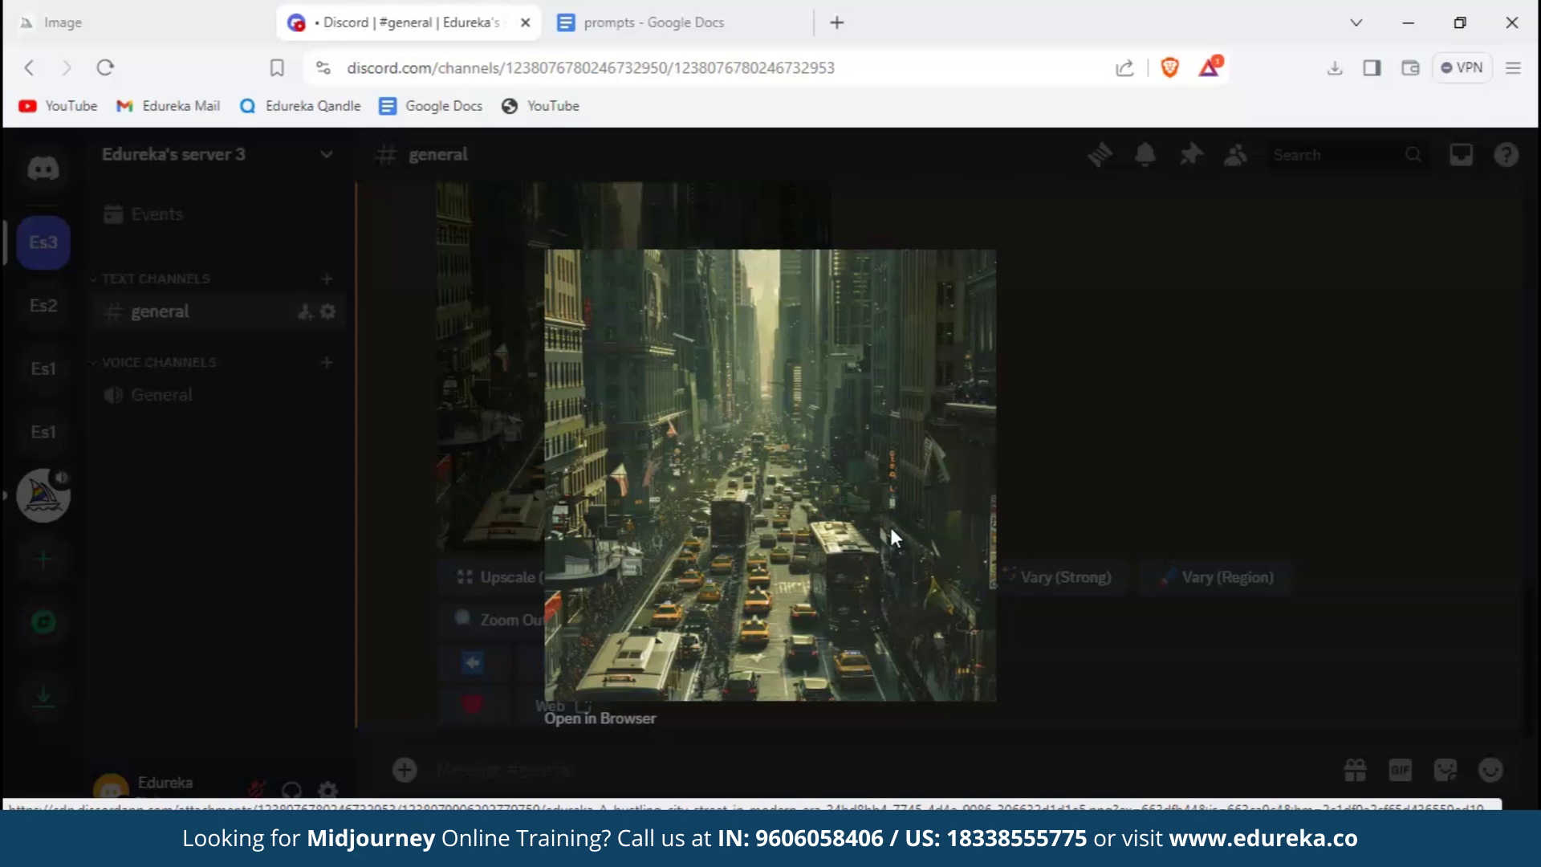
{"action": "left_click", "coordinate": [1110, 416]}
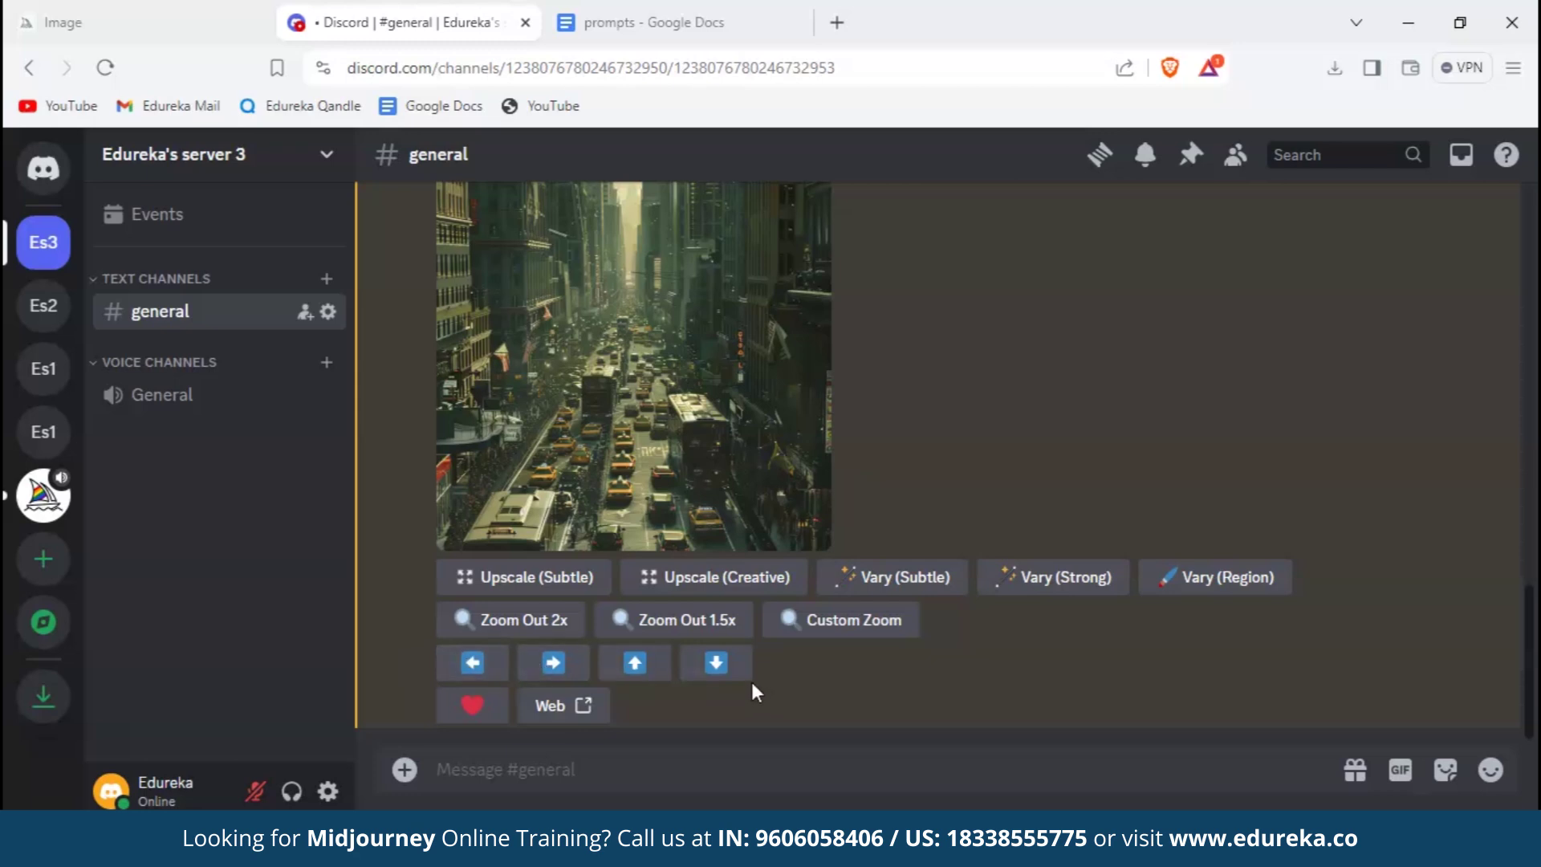
{"action": "scroll", "coordinate": [596, 493], "scroll_direction": "up", "scroll_amount": 1}
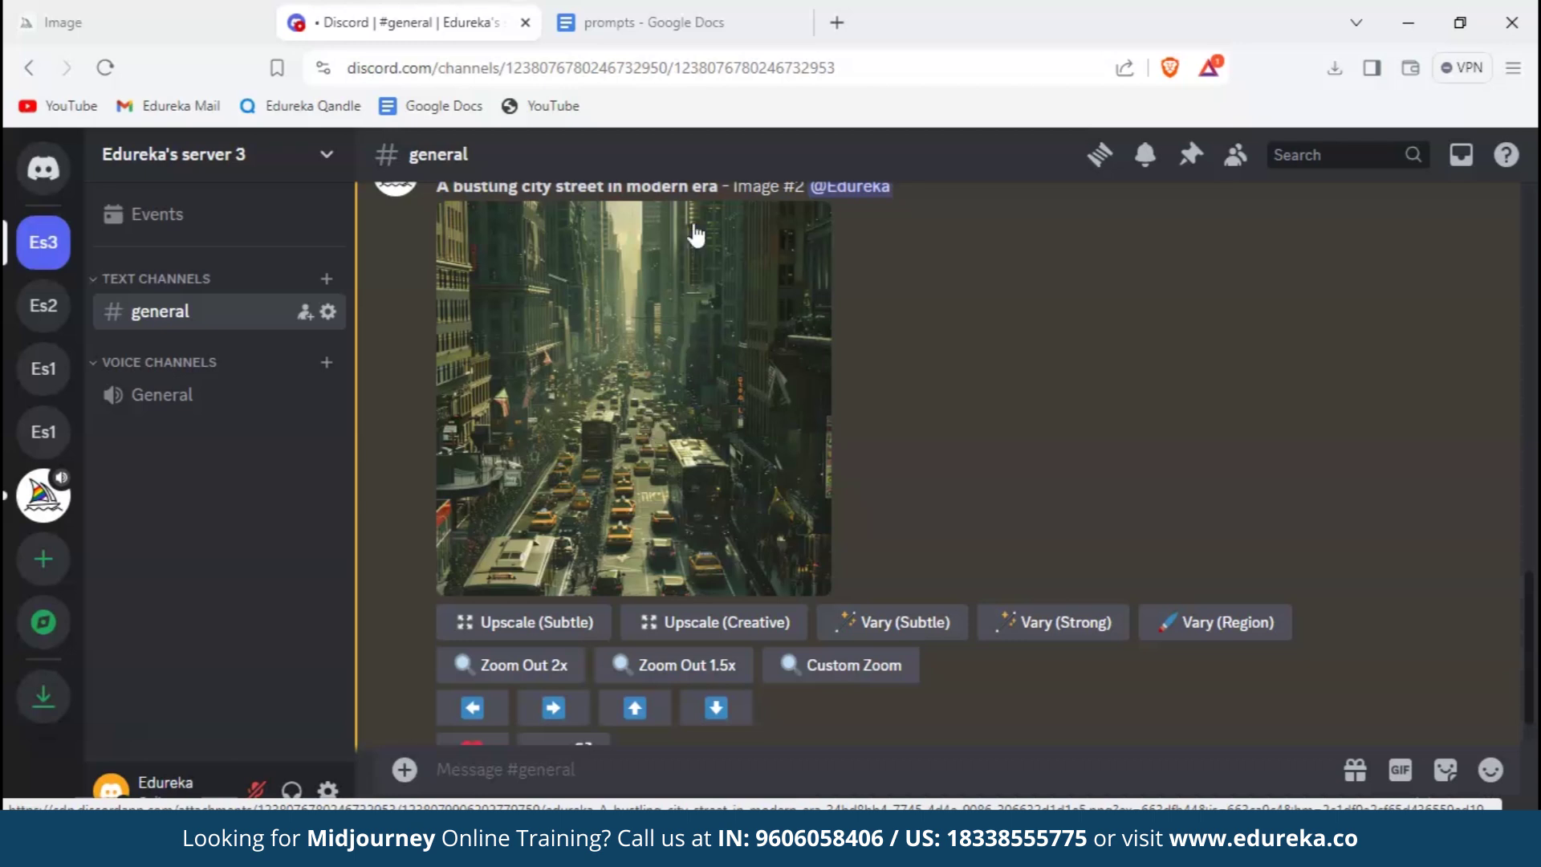
{"action": "scroll", "coordinate": [414, 614], "scroll_direction": "down", "scroll_amount": 1}
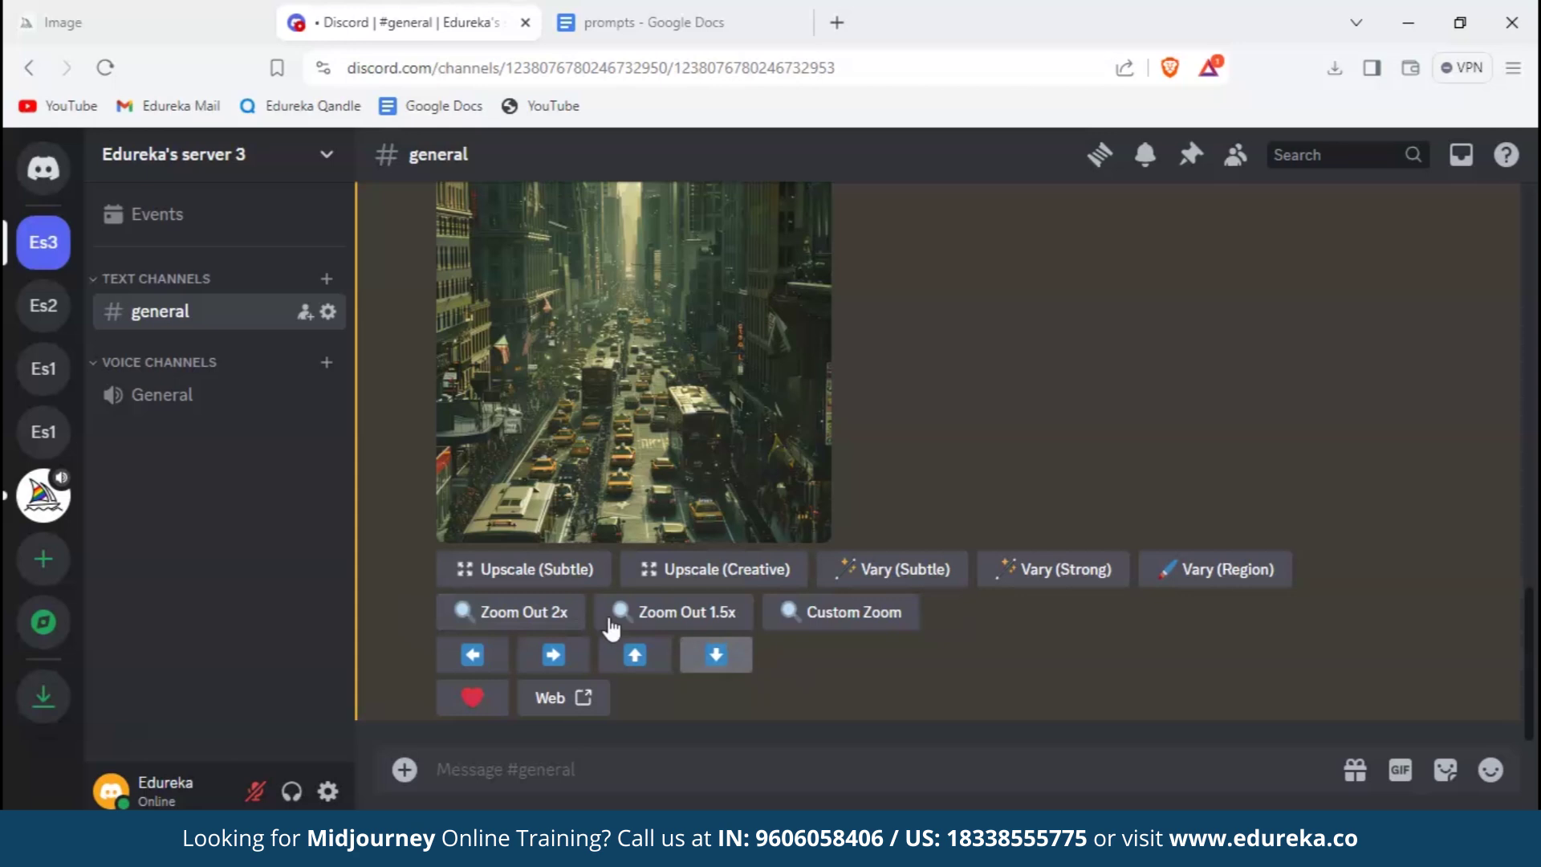
{"action": "left_click", "coordinate": [497, 612]}
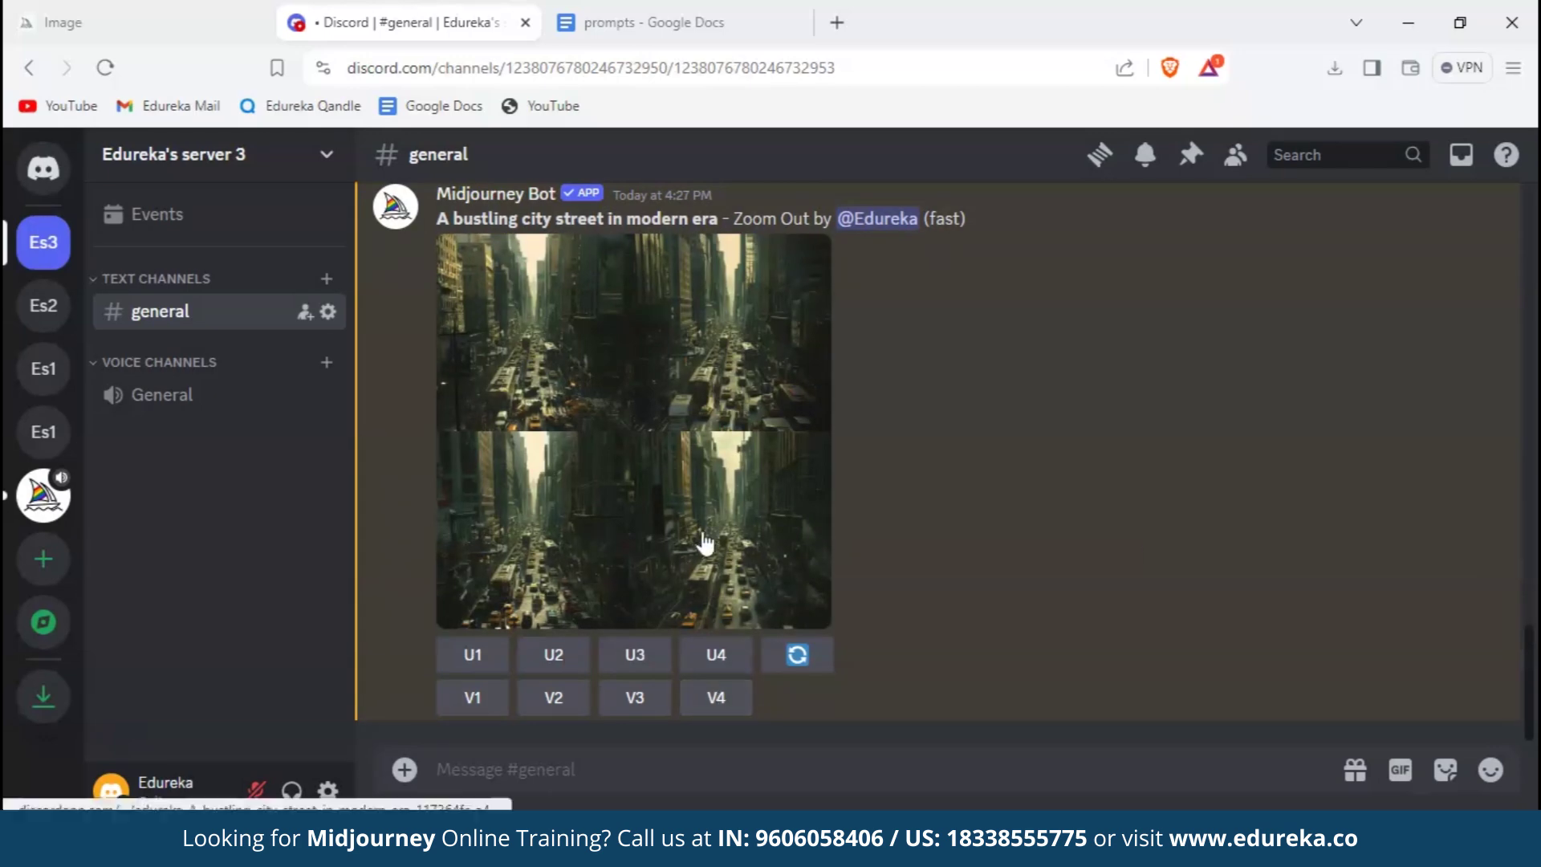
{"action": "left_click", "coordinate": [625, 460]}
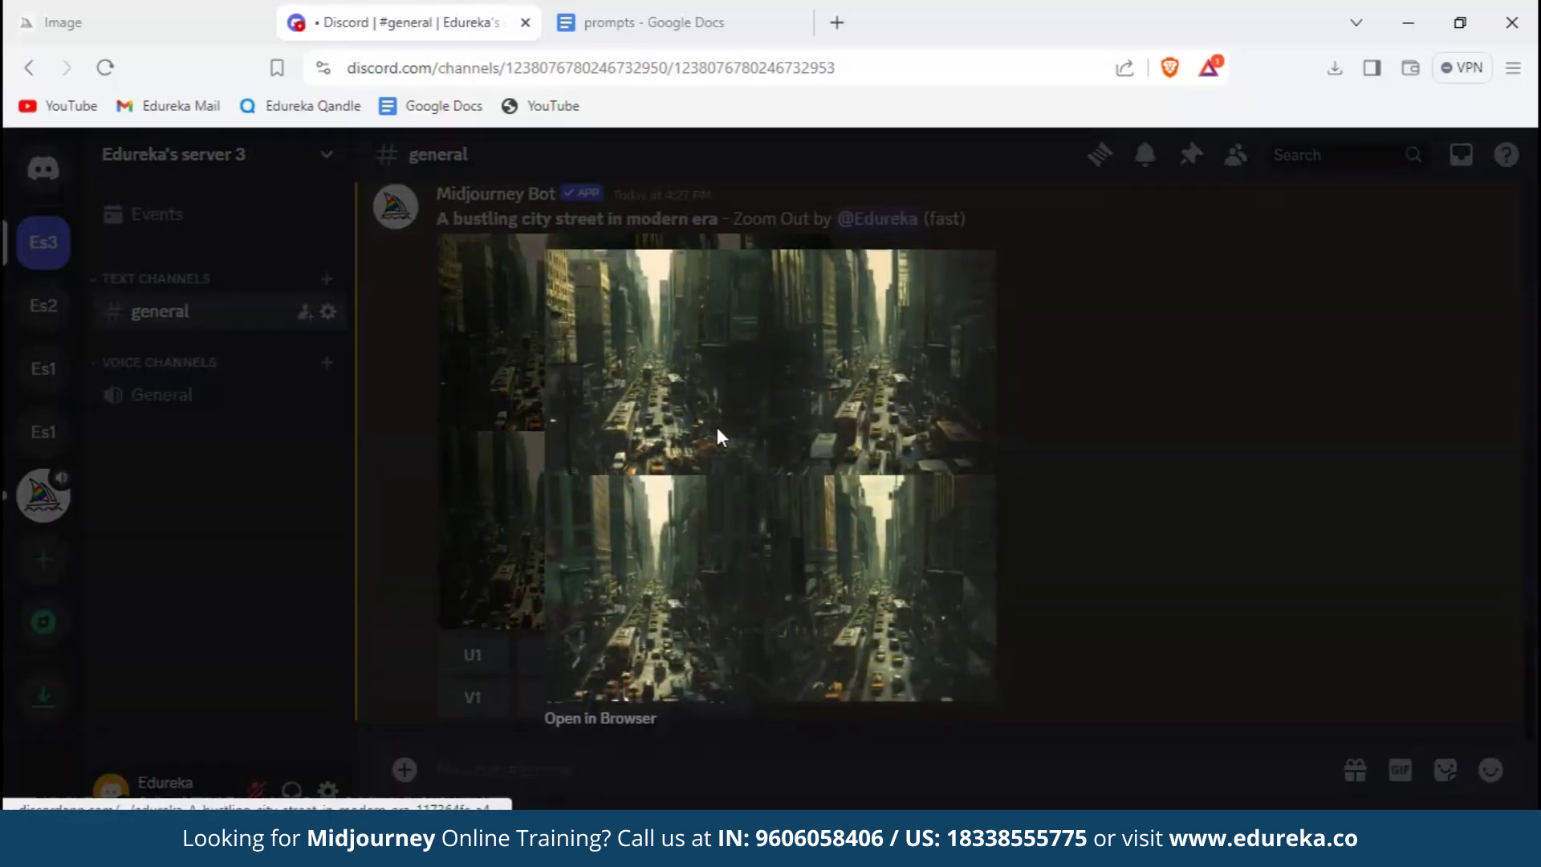
{"action": "left_click", "coordinate": [1111, 437]}
{"action": "scroll", "coordinate": [637, 578], "scroll_direction": "down", "scroll_amount": 5}
{"action": "scroll", "coordinate": [771, 499], "scroll_direction": "down", "scroll_amount": 10}
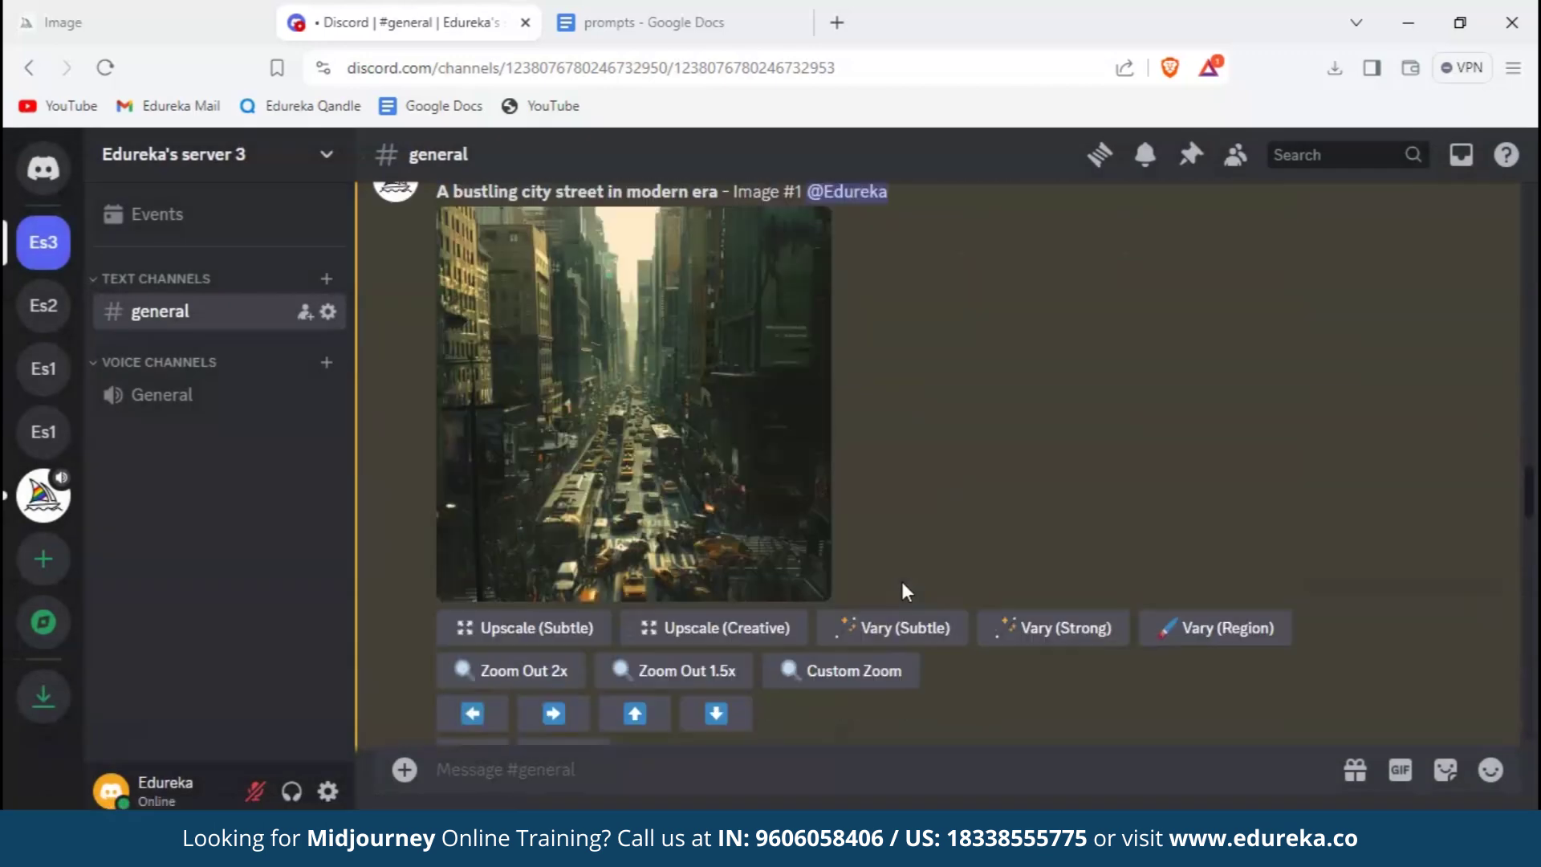
{"action": "scroll", "coordinate": [902, 586], "scroll_direction": "up", "scroll_amount": 3}
{"action": "scroll", "coordinate": [902, 586], "scroll_direction": "down", "scroll_amount": 5}
{"action": "scroll", "coordinate": [902, 586], "scroll_direction": "up", "scroll_amount": 1}
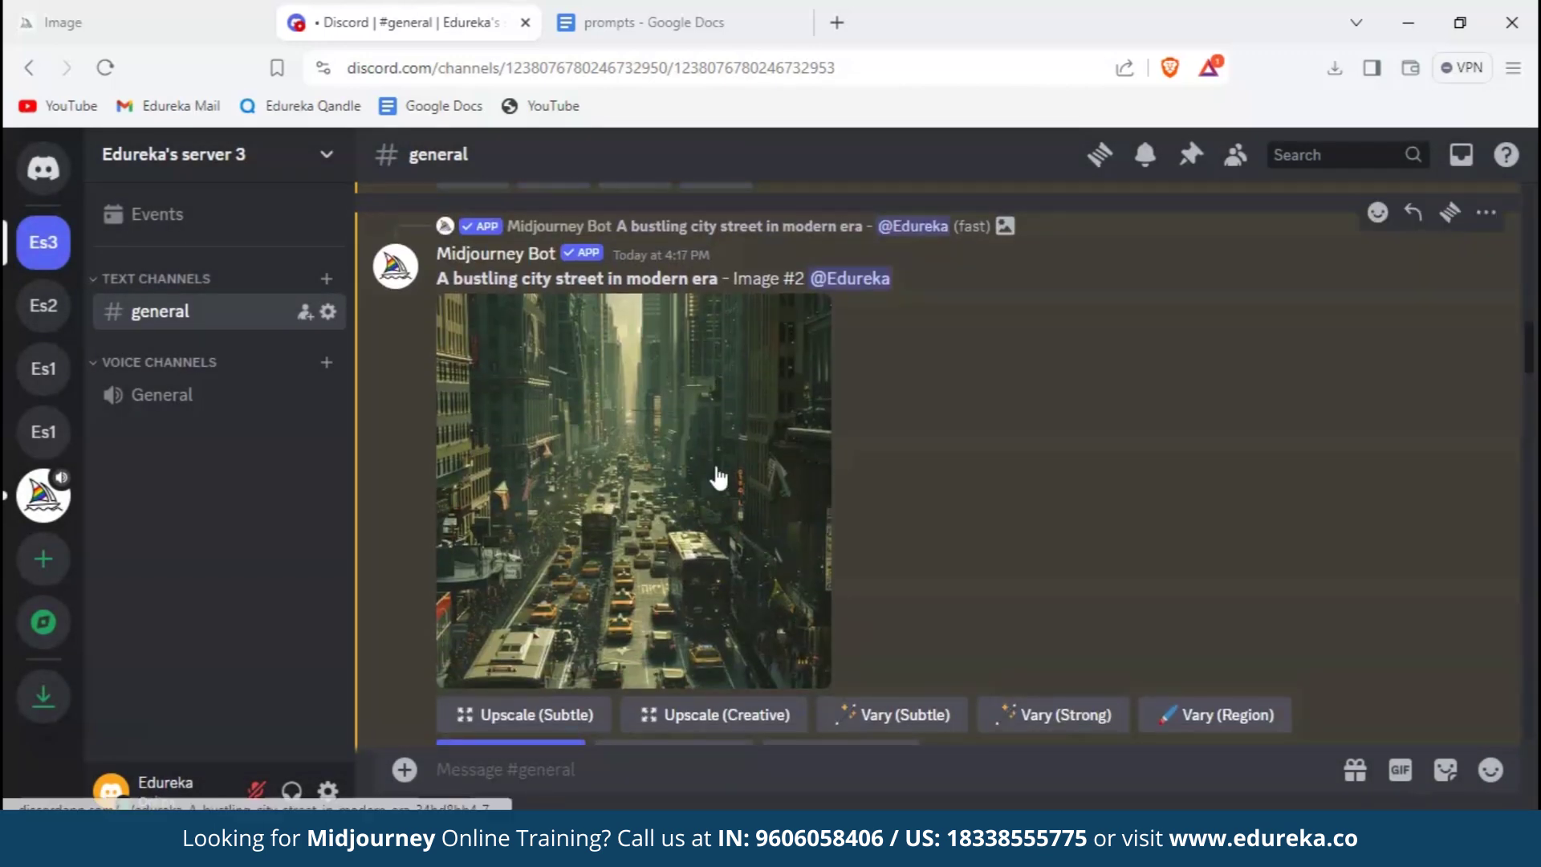
{"action": "left_click", "coordinate": [718, 477]}
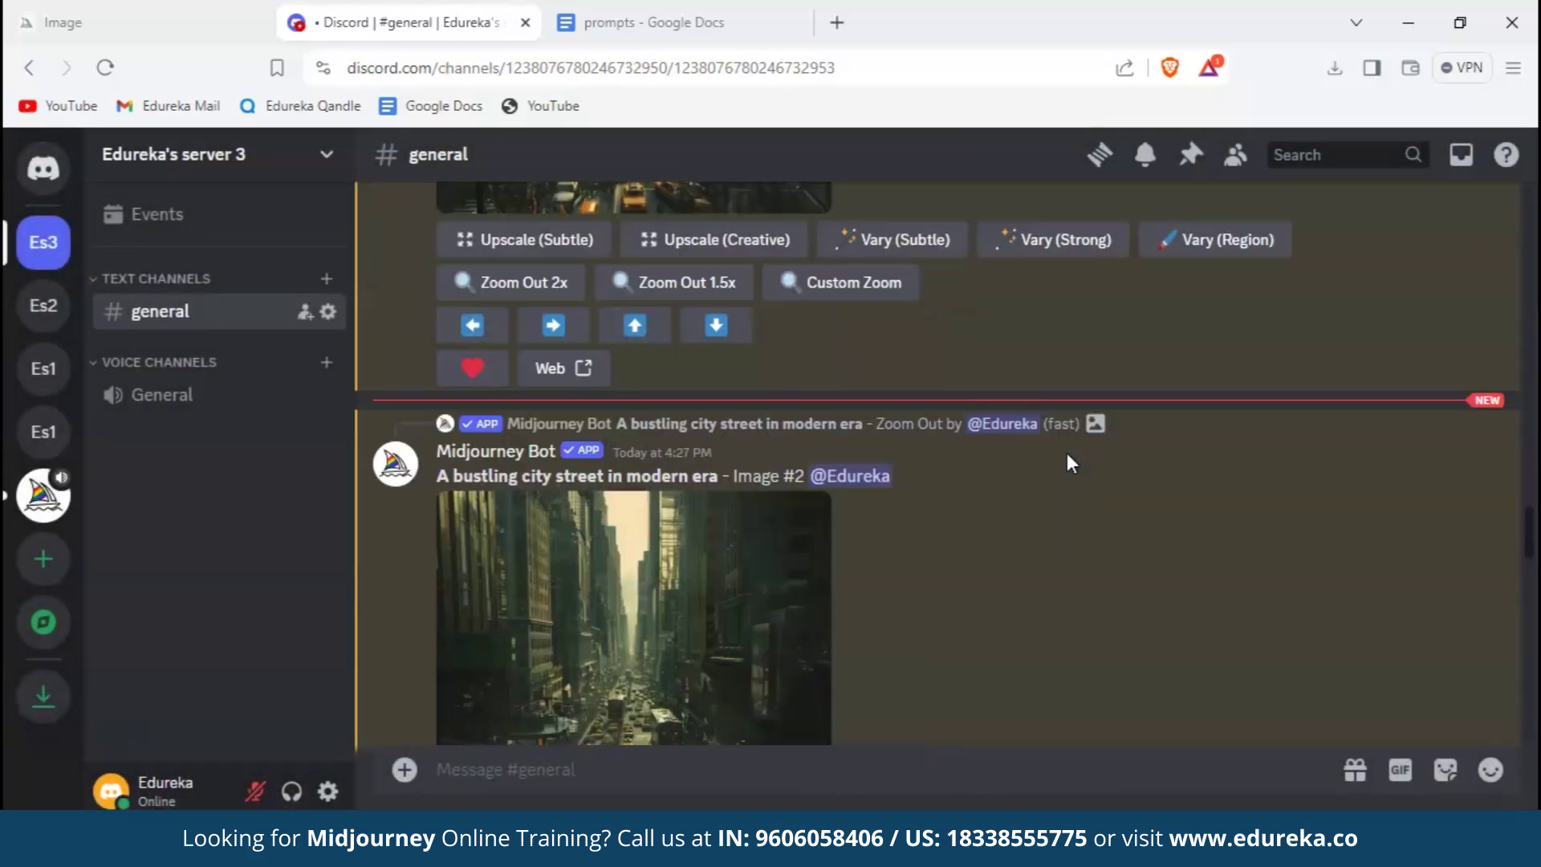
{"action": "scroll", "coordinate": [1067, 453], "scroll_direction": "up", "scroll_amount": 5}
{"action": "left_click", "coordinate": [783, 419]}
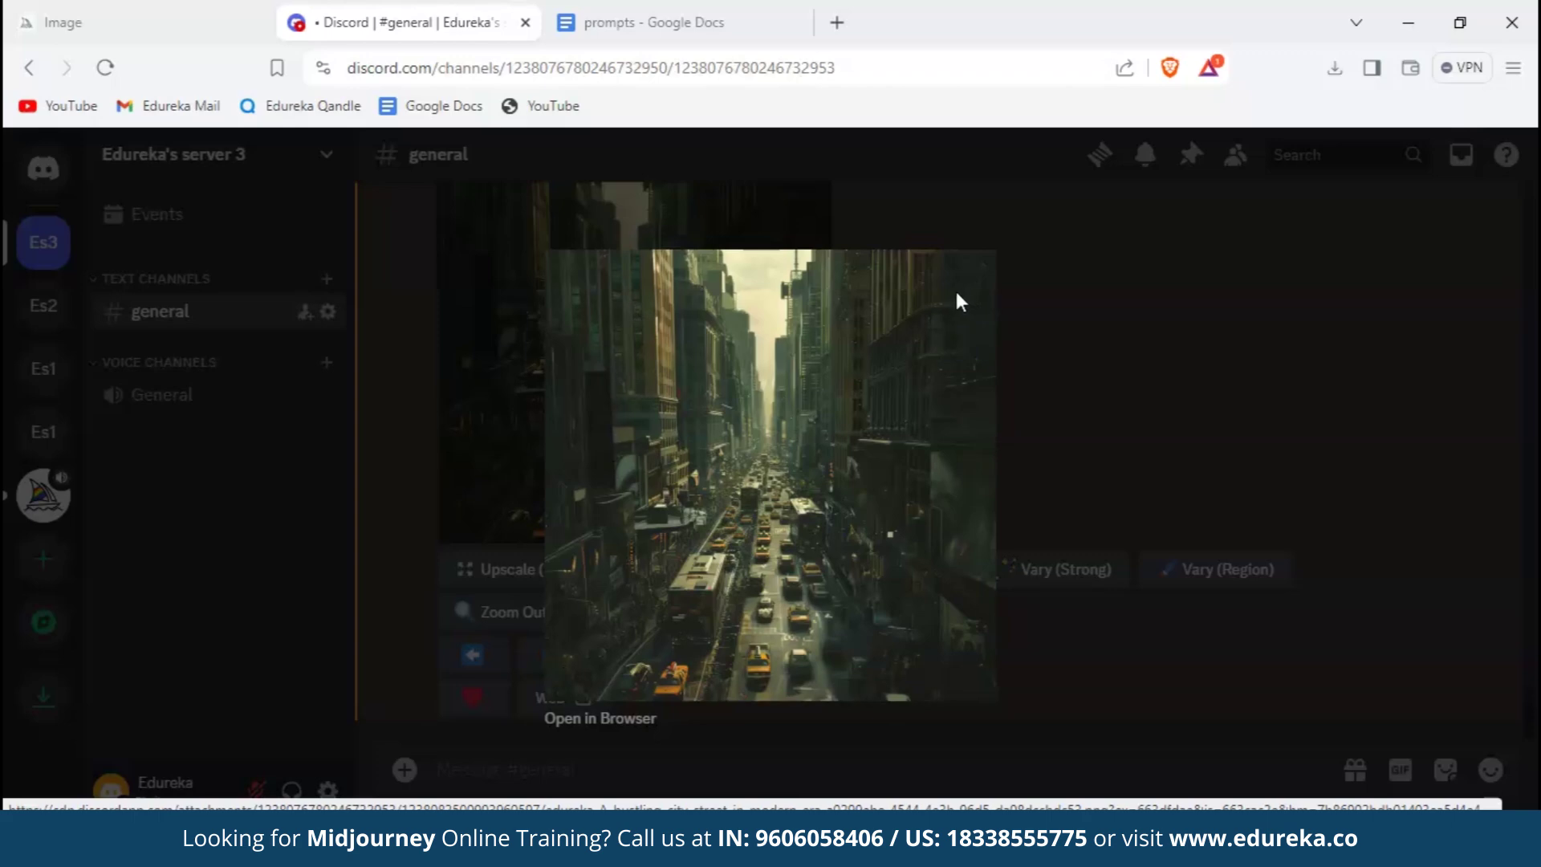
{"action": "left_click", "coordinate": [1080, 382]}
{"action": "scroll", "coordinate": [686, 408], "scroll_direction": "up", "scroll_amount": 2}
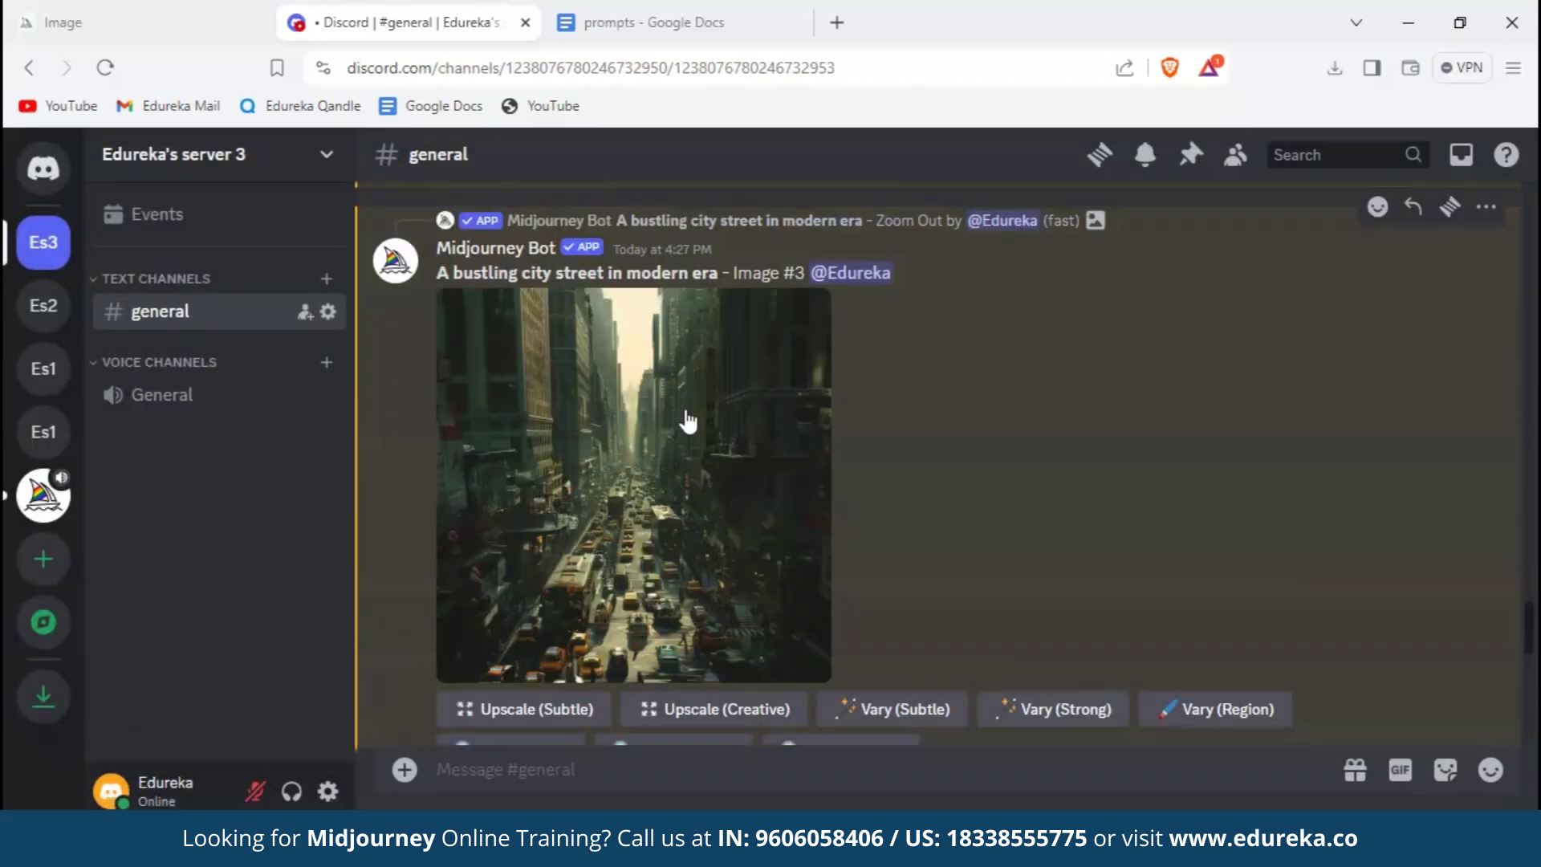
{"action": "left_click", "coordinate": [686, 408]}
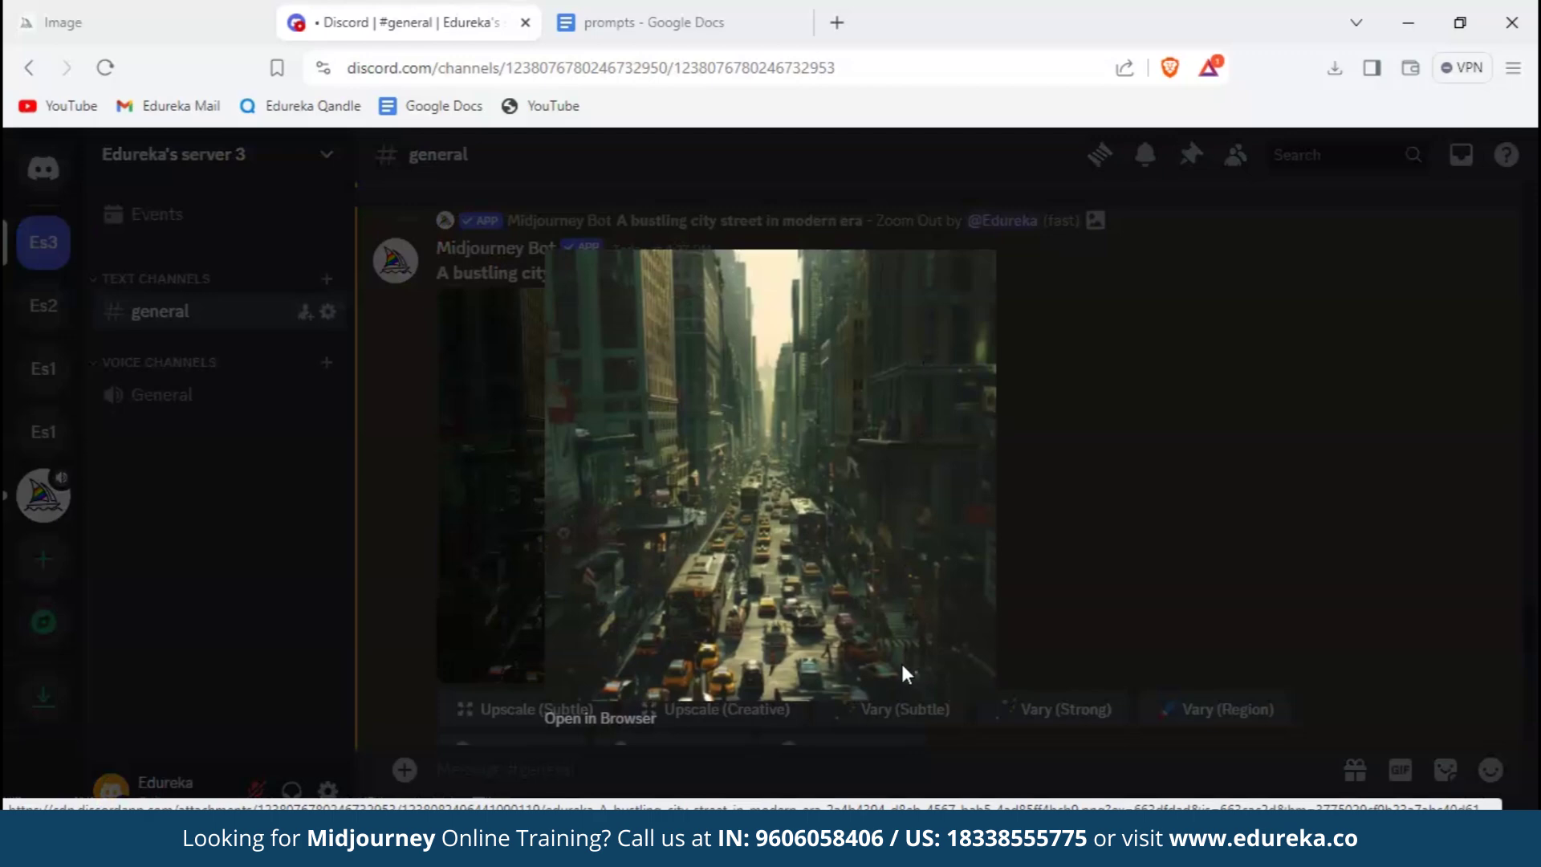
{"action": "left_click", "coordinate": [1183, 589]}
{"action": "scroll", "coordinate": [980, 557], "scroll_direction": "down", "scroll_amount": 4}
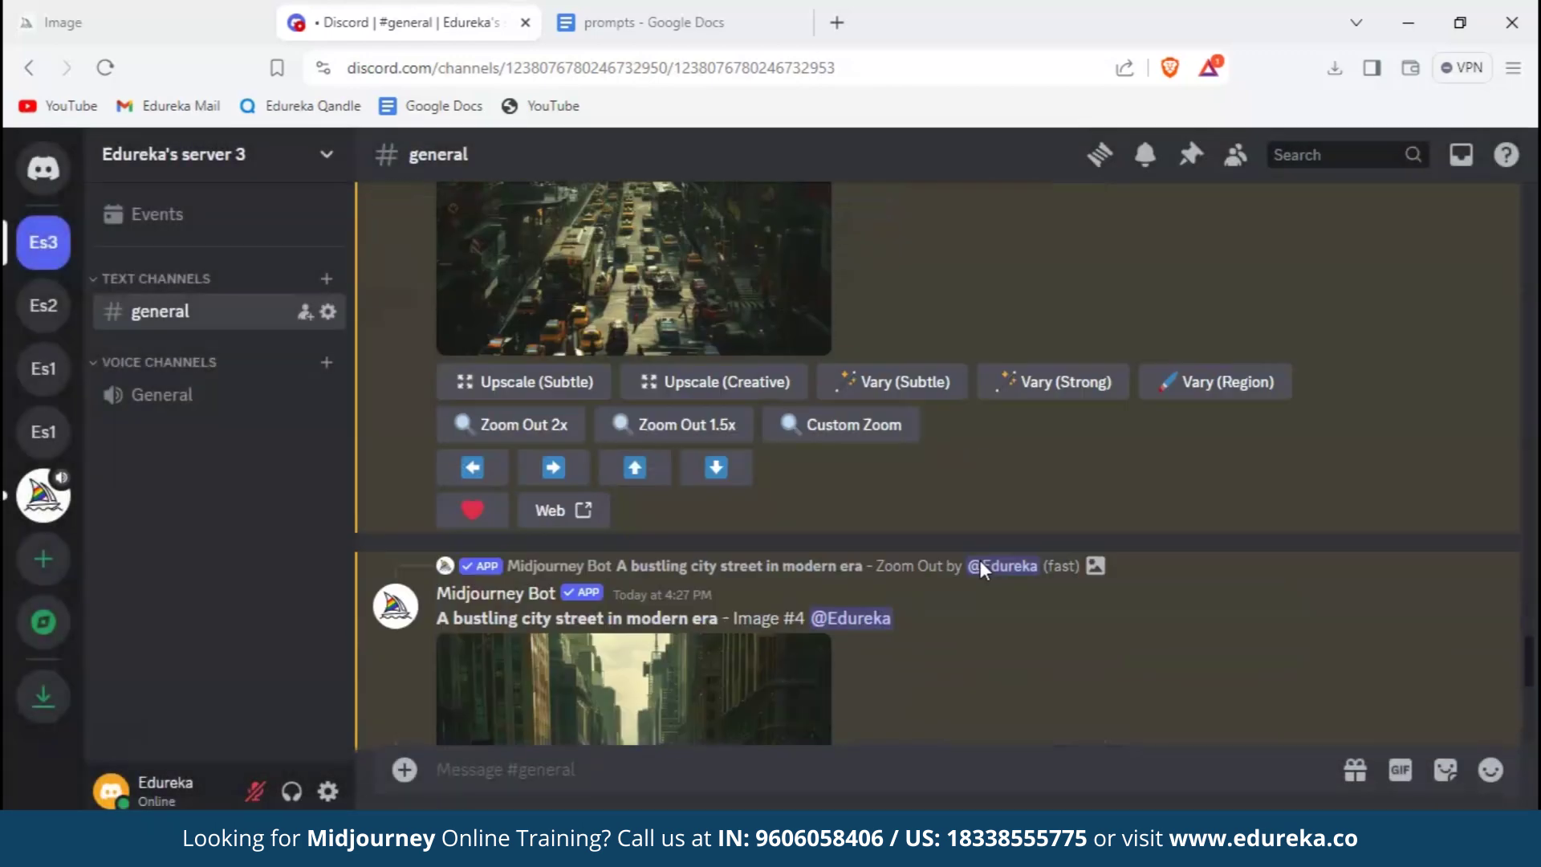
{"action": "scroll", "coordinate": [883, 578], "scroll_direction": "down", "scroll_amount": 3}
{"action": "left_click", "coordinate": [745, 604]}
{"action": "left_click", "coordinate": [788, 707]}
{"action": "scroll", "coordinate": [831, 459], "scroll_direction": "down", "scroll_amount": 1}
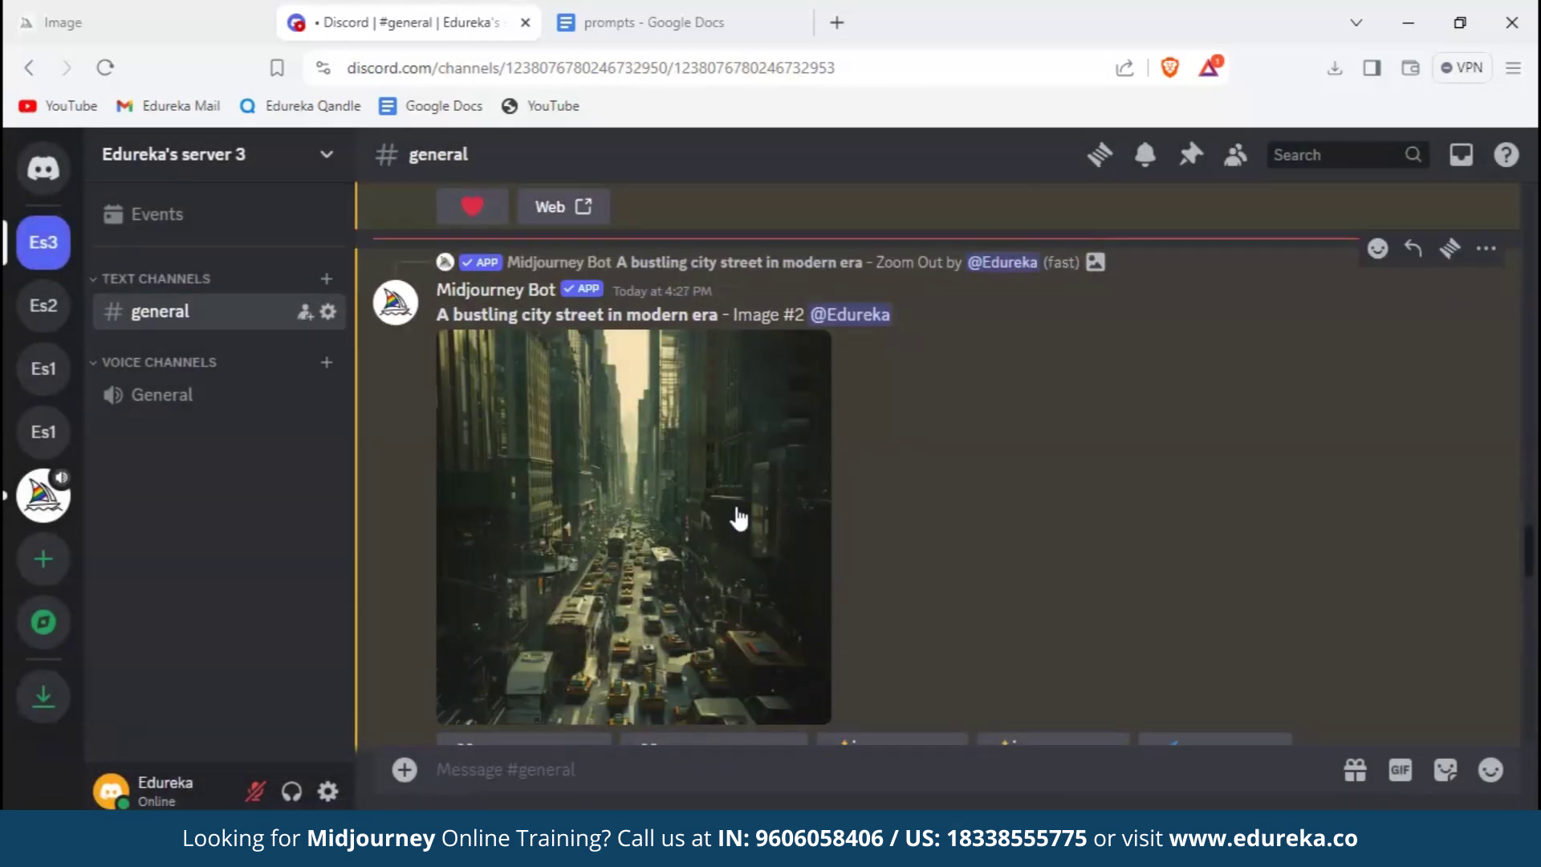
{"action": "left_click", "coordinate": [739, 518]}
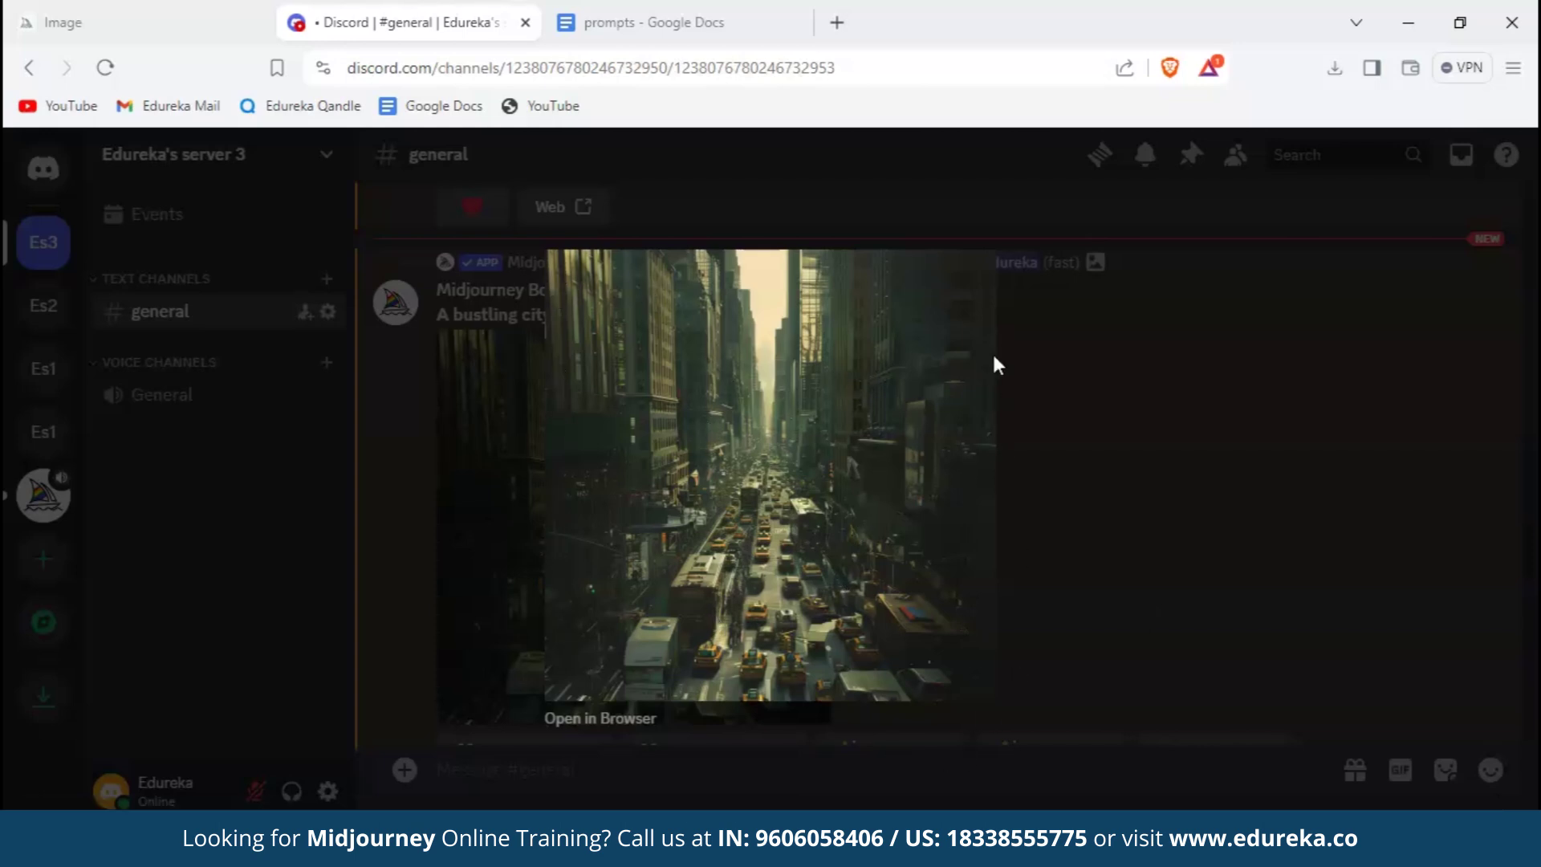
{"action": "left_click", "coordinate": [1089, 462]}
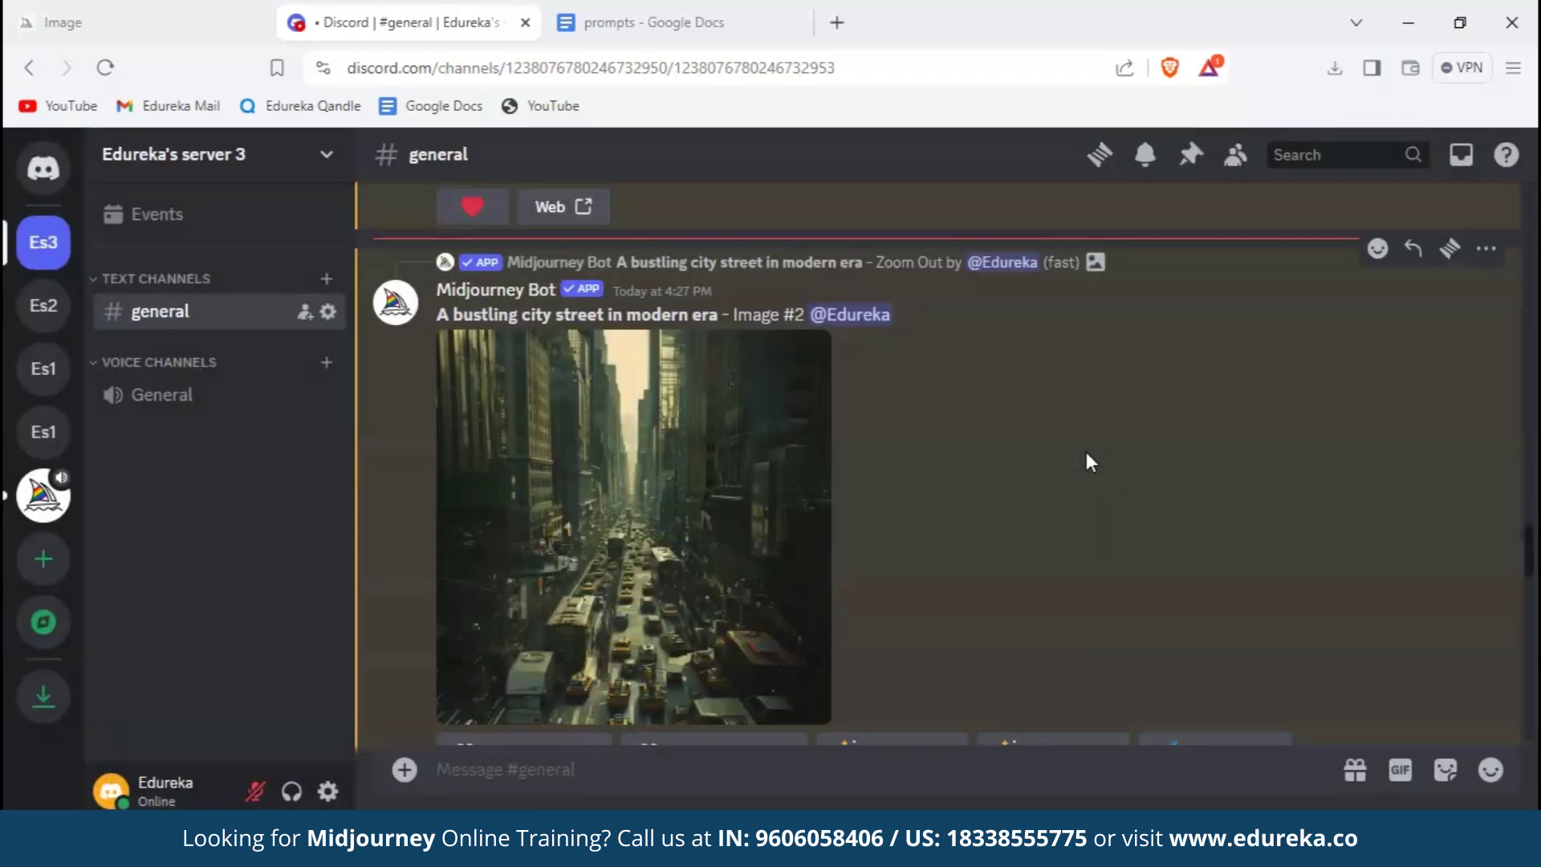
Jump back to the original Zoom Out grid message of the city street
{"action": "scroll", "coordinate": [1086, 451], "scroll_direction": "up", "scroll_amount": 7}
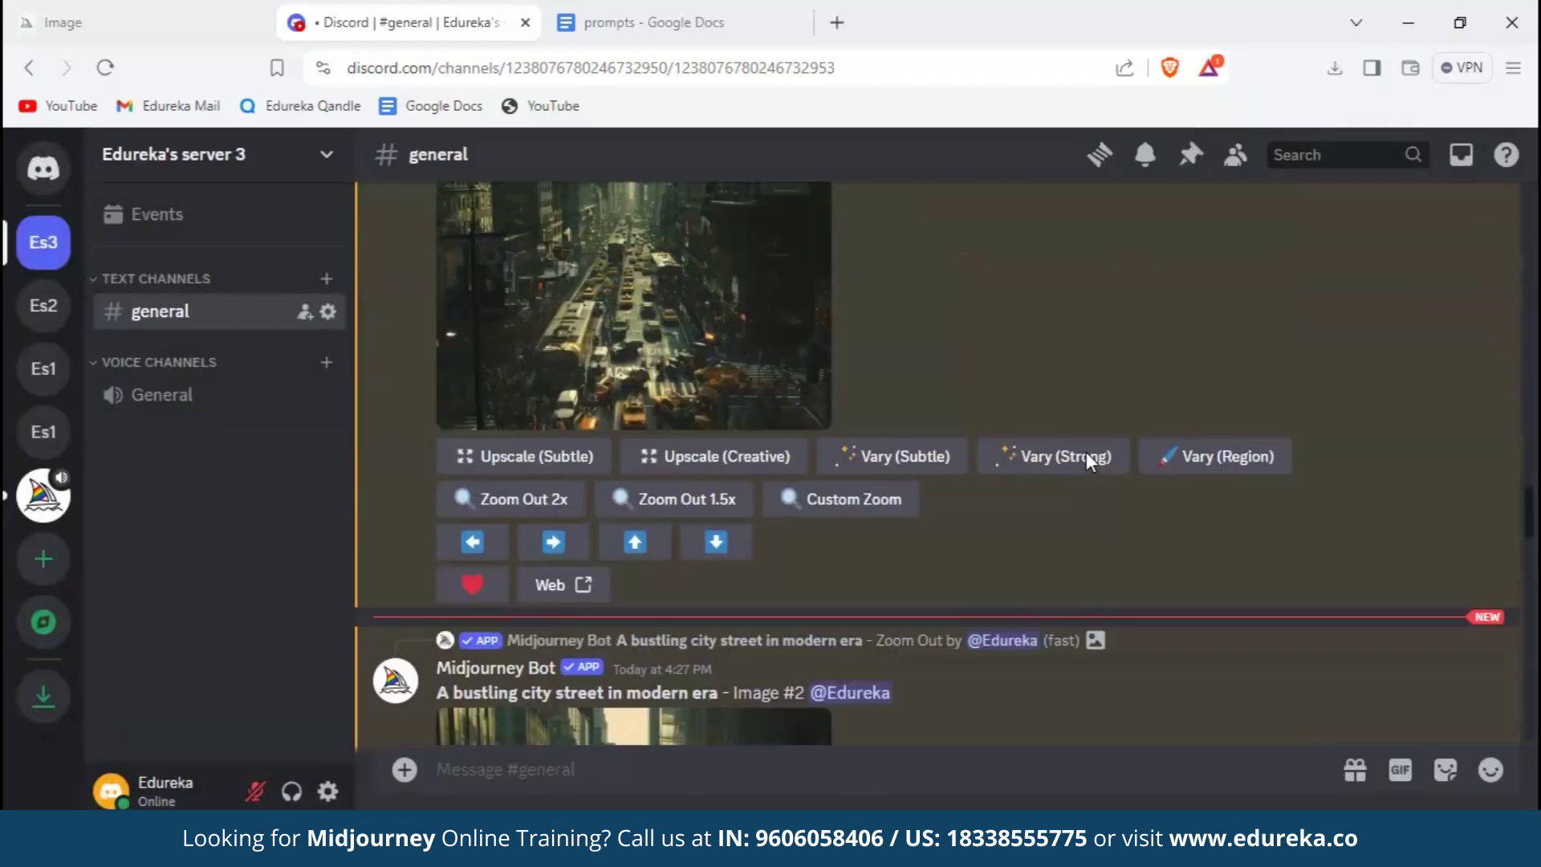
{"action": "scroll", "coordinate": [1086, 451], "scroll_direction": "down", "scroll_amount": 3}
{"action": "scroll", "coordinate": [1086, 451], "scroll_direction": "down", "scroll_amount": 10}
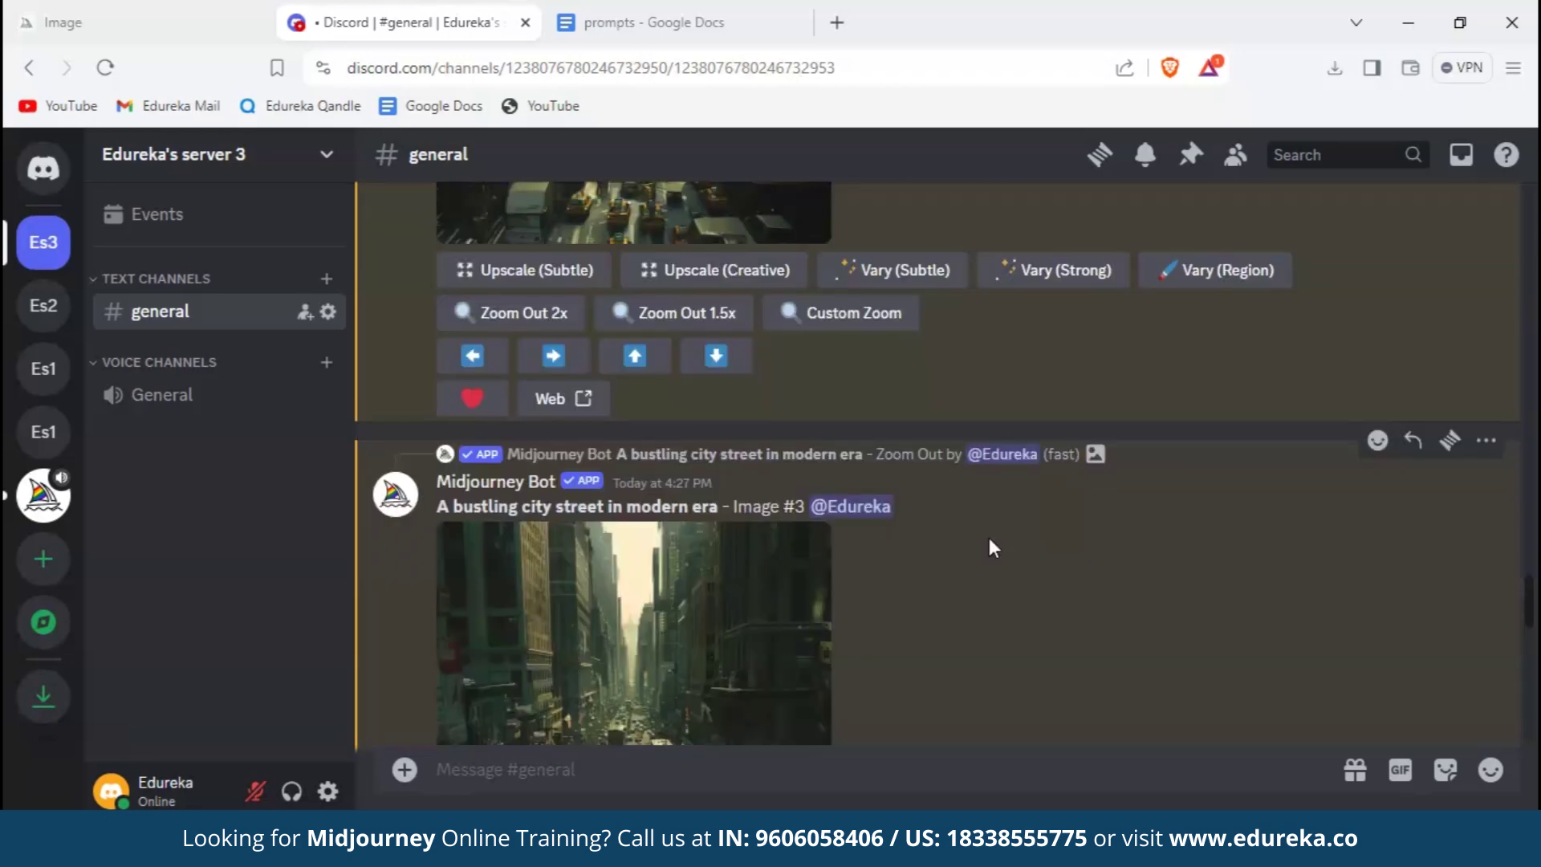
{"action": "left_click", "coordinate": [819, 452]}
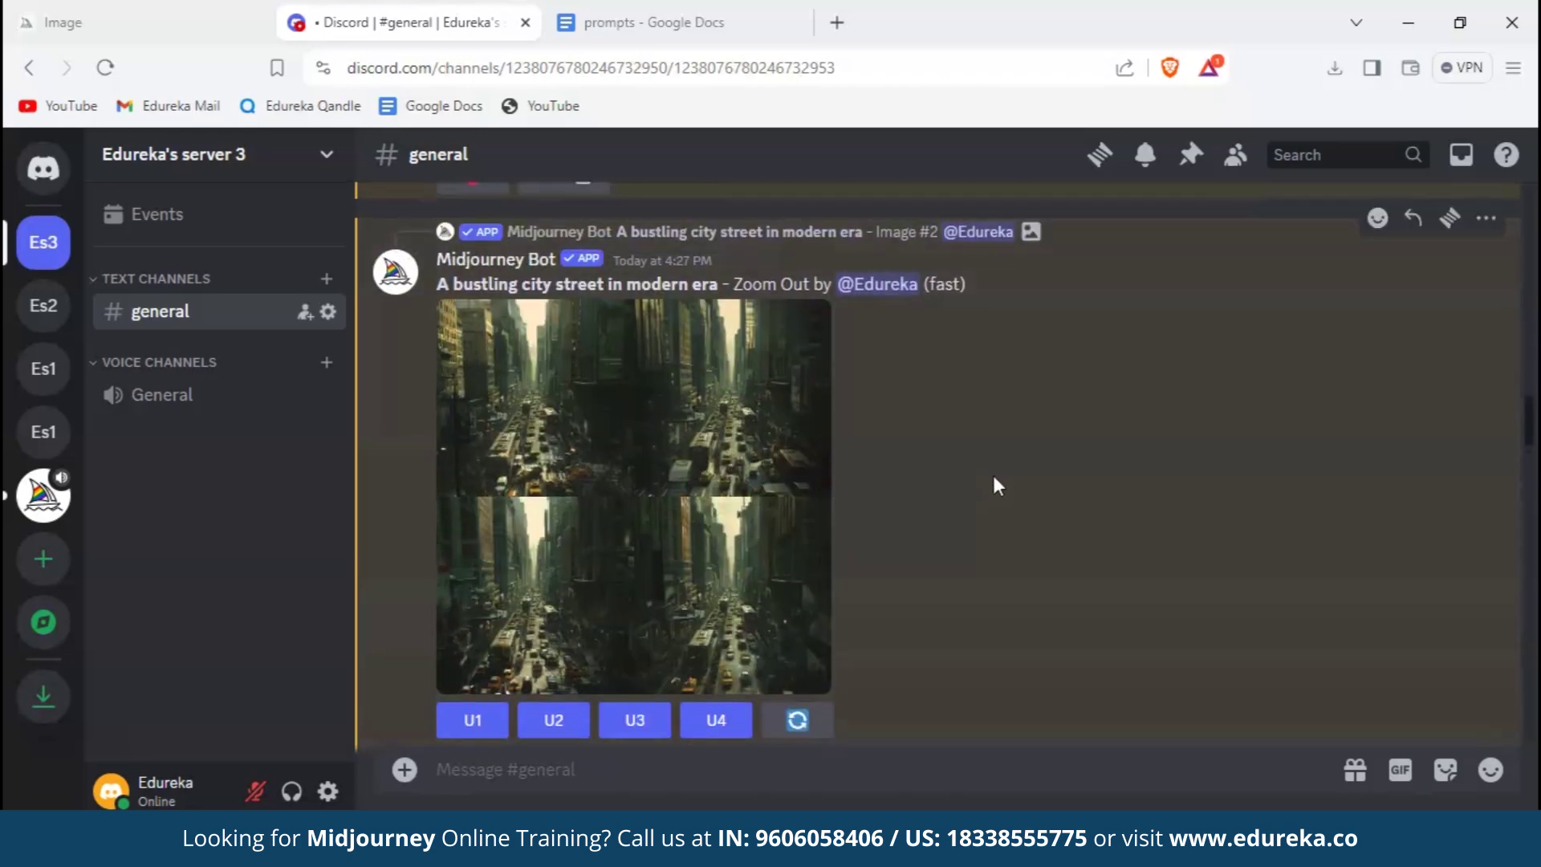
{"action": "scroll", "coordinate": [994, 477], "scroll_direction": "up", "scroll_amount": 5}
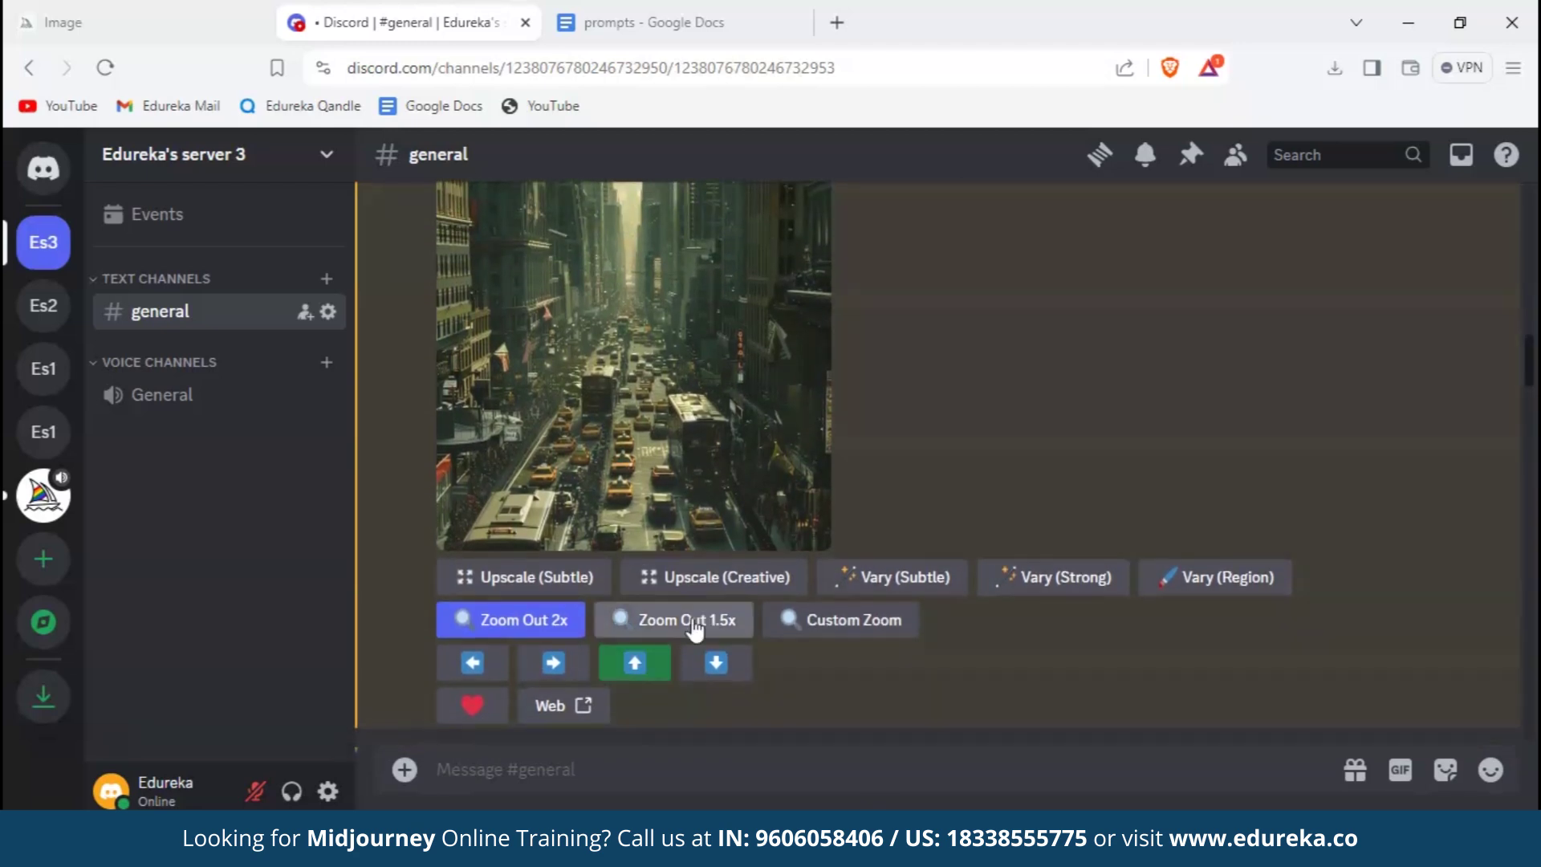
Pan the image up with 'sun between clouds' appended to the prompt
{"action": "left_click", "coordinate": [635, 663]}
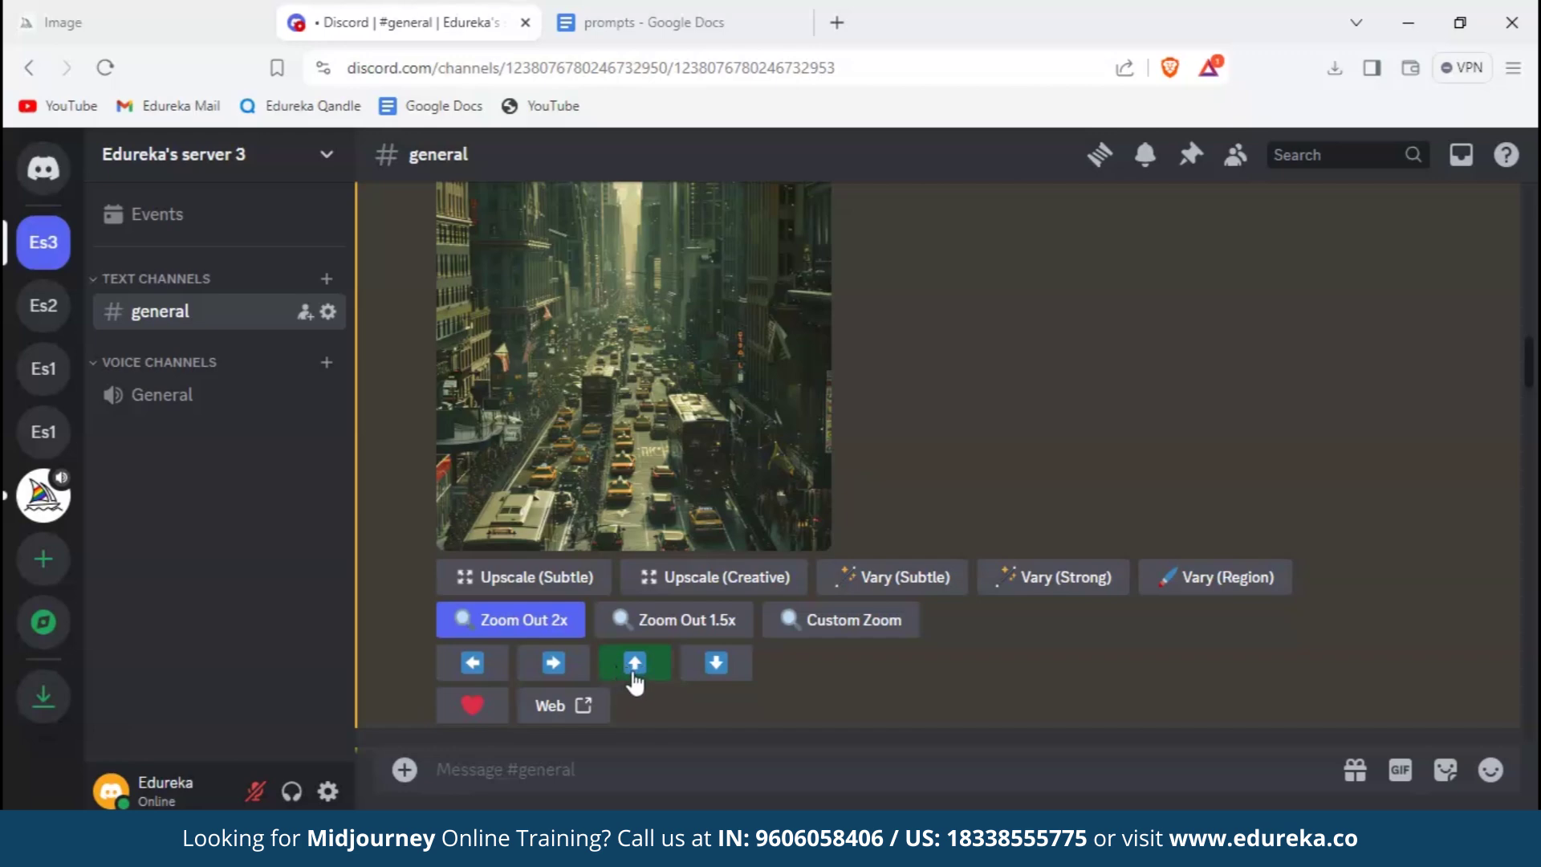
{"action": "left_click", "coordinate": [634, 672]}
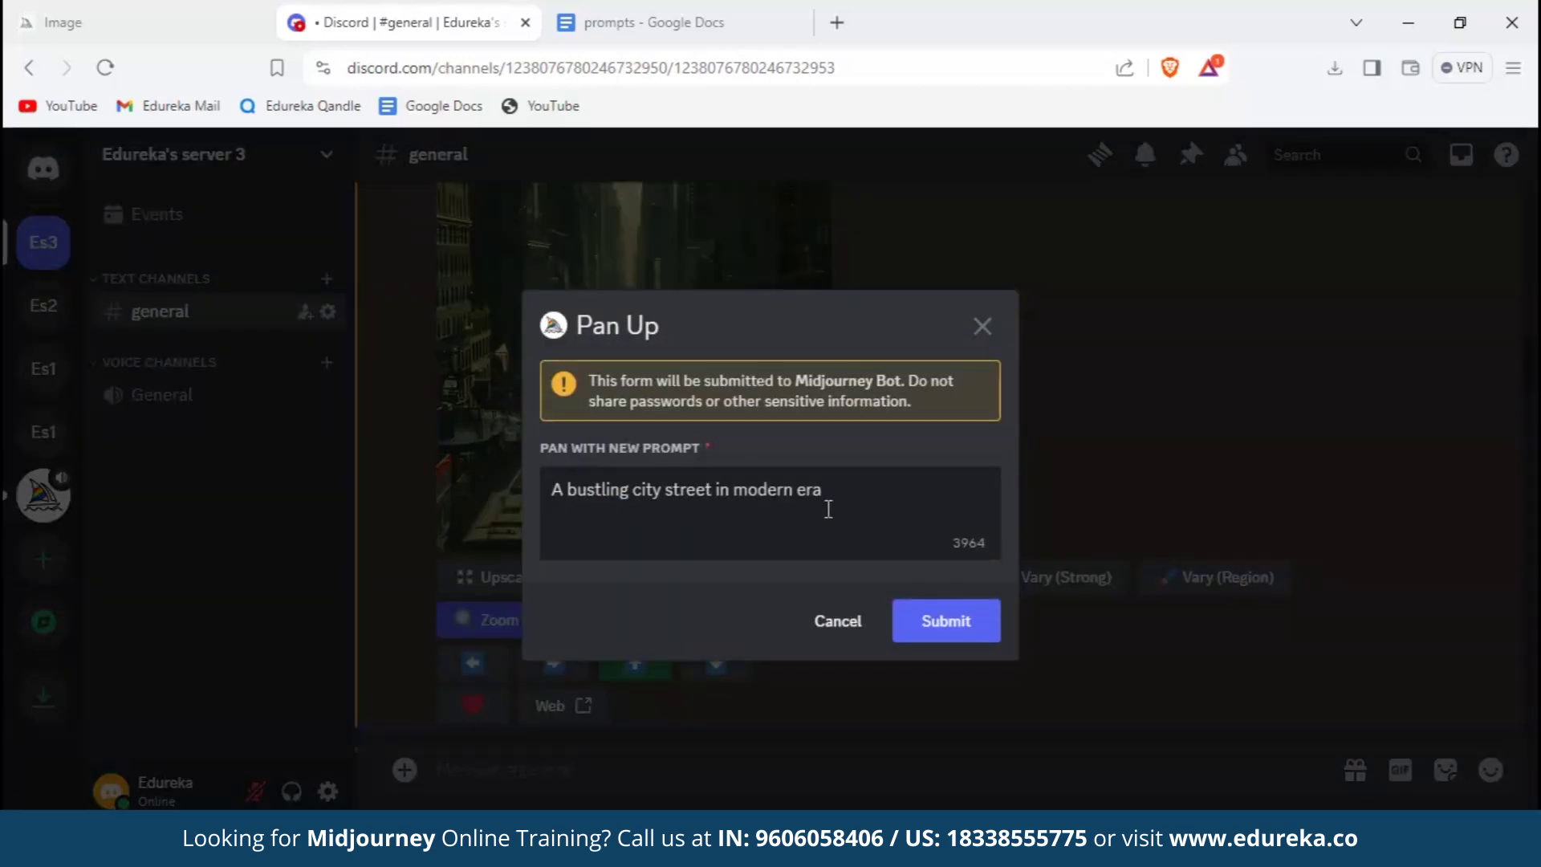
{"action": "left_click", "coordinate": [851, 499]}
{"action": "type", "text": "sun between clouds"}
{"action": "left_click", "coordinate": [915, 613]}
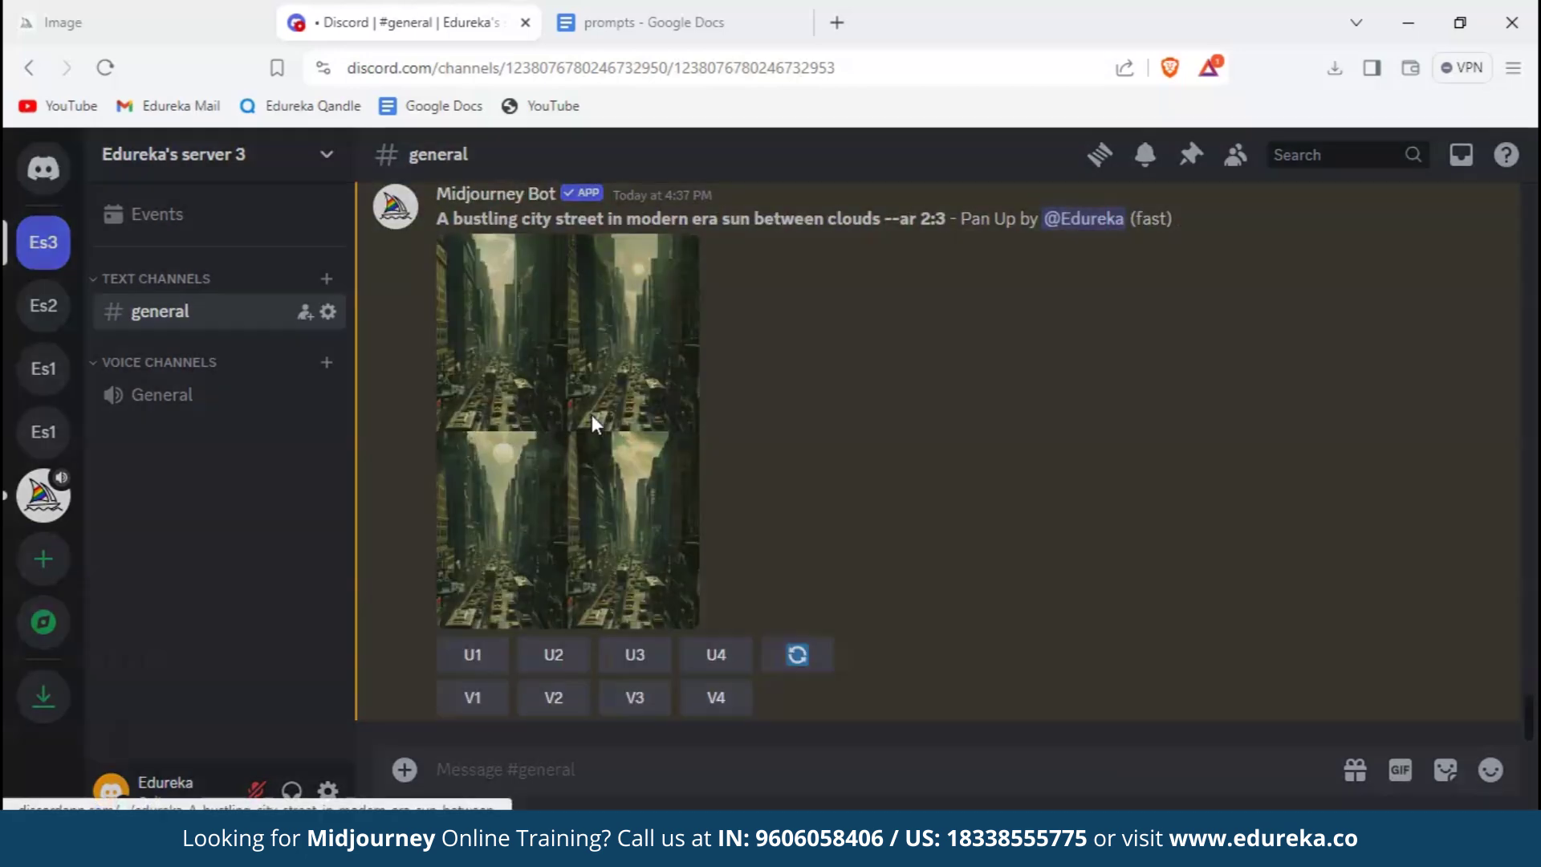
Inspect the finished Pan Up grid enlarged, then start a new /imagine command
{"action": "left_click", "coordinate": [594, 423]}
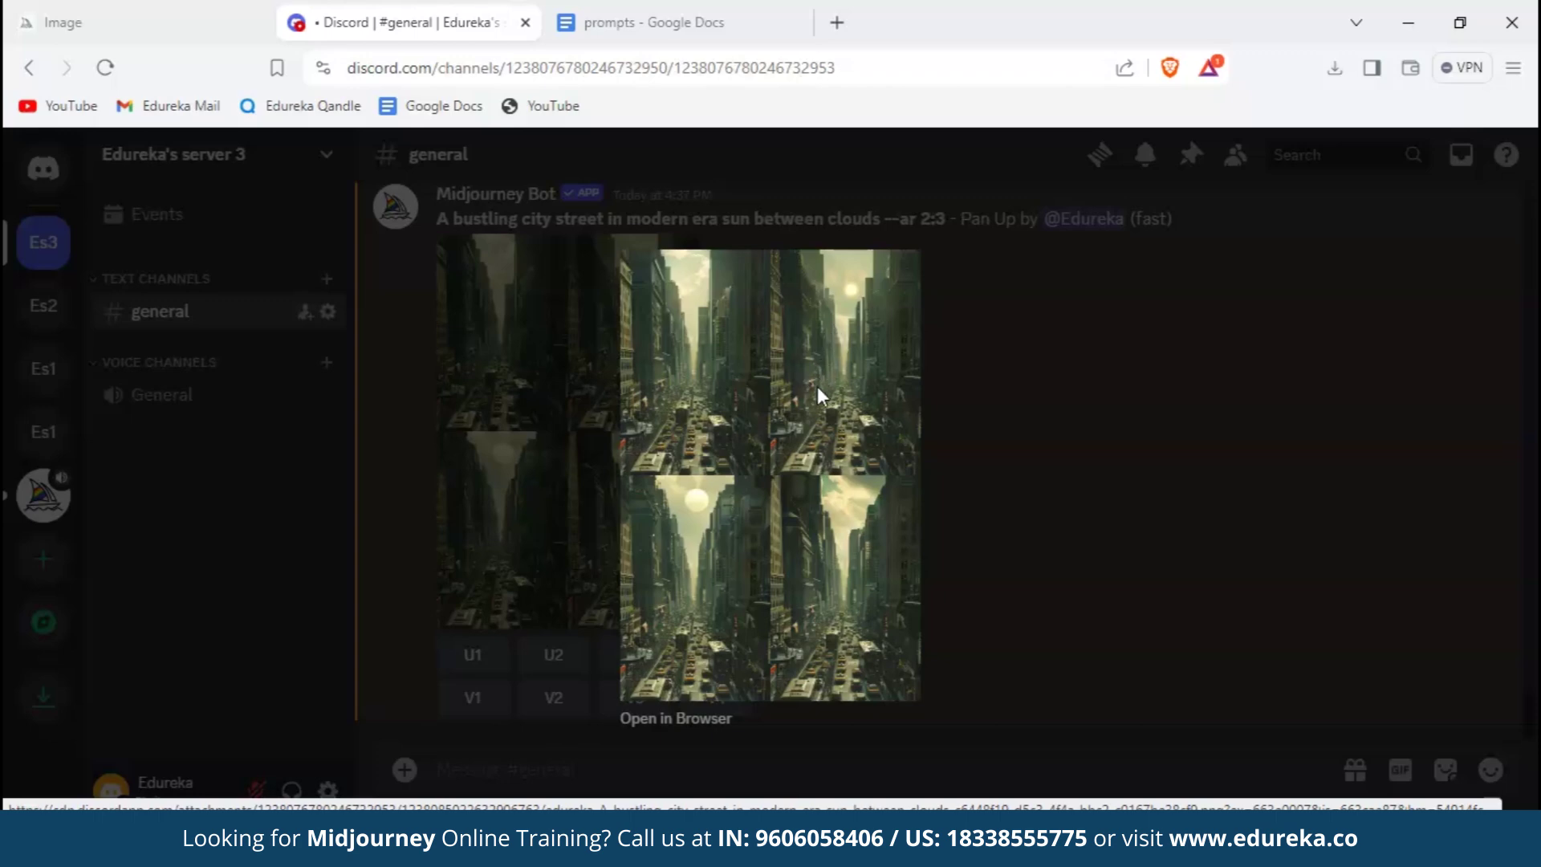
{"action": "left_click", "coordinate": [1059, 499]}
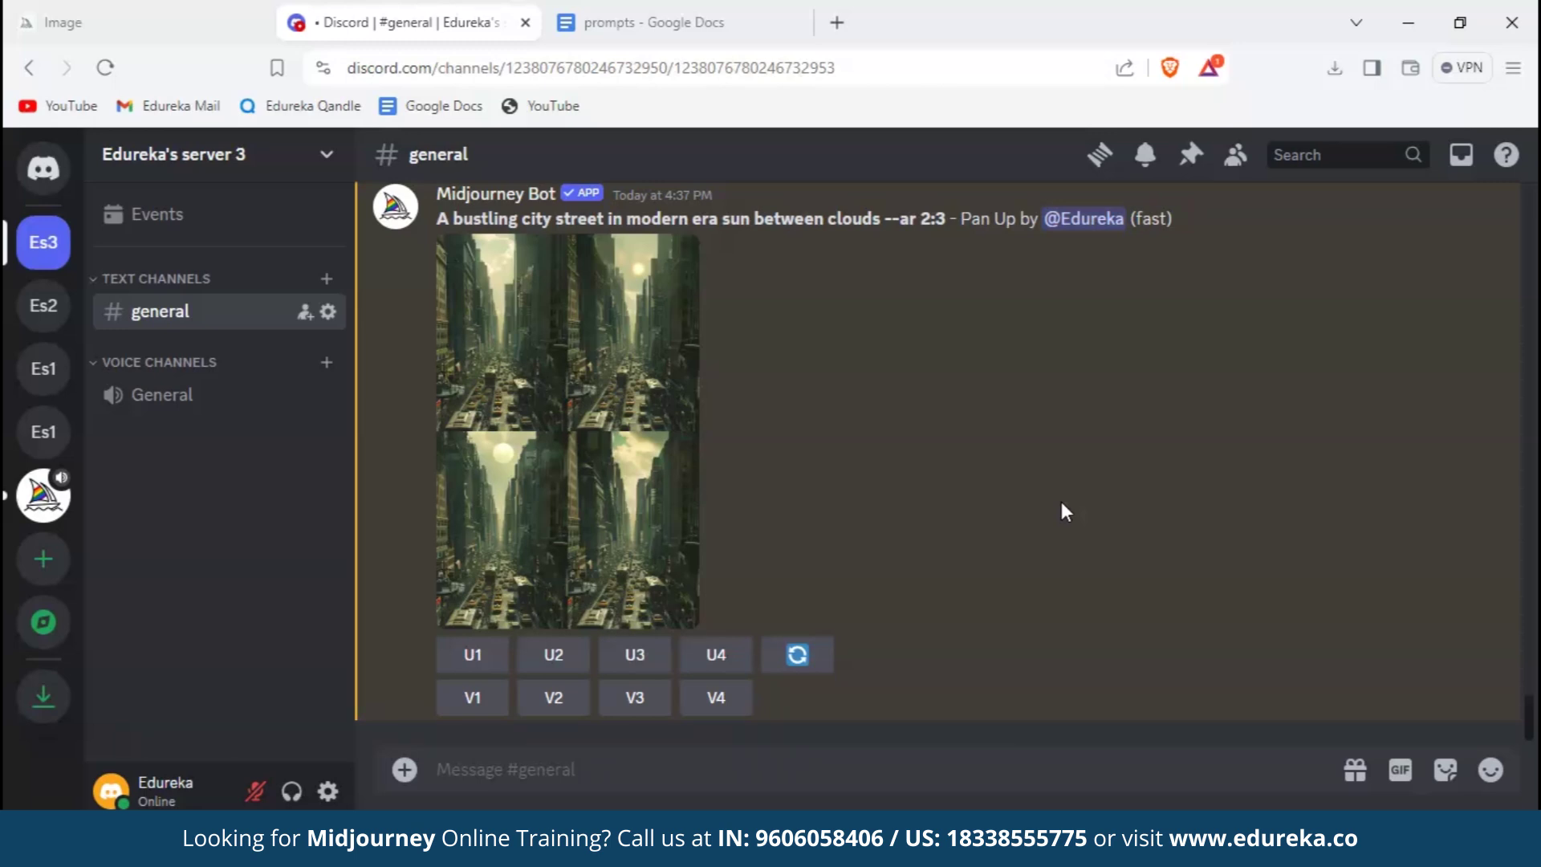
{"action": "left_click", "coordinate": [639, 769]}
{"action": "type", "text": "/imagine"}
{"action": "key", "text": "Tab"}
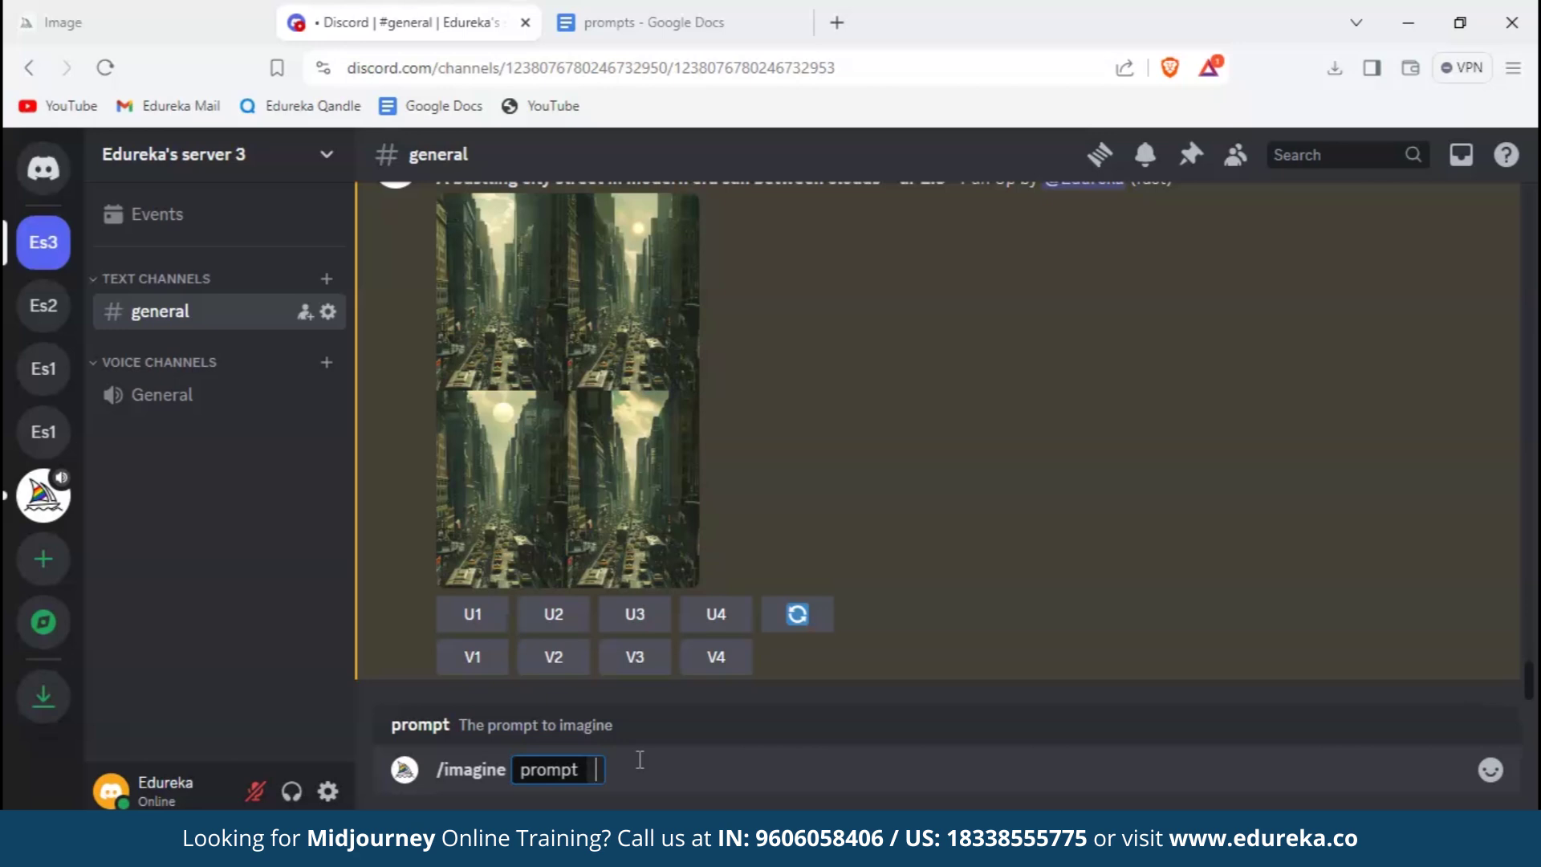
Generate 'a bustling city street in the style of an impressionist oil painting' and view it enlarged
{"action": "type", "text": "a bustling city street in the style of an impressionist oil painting"}
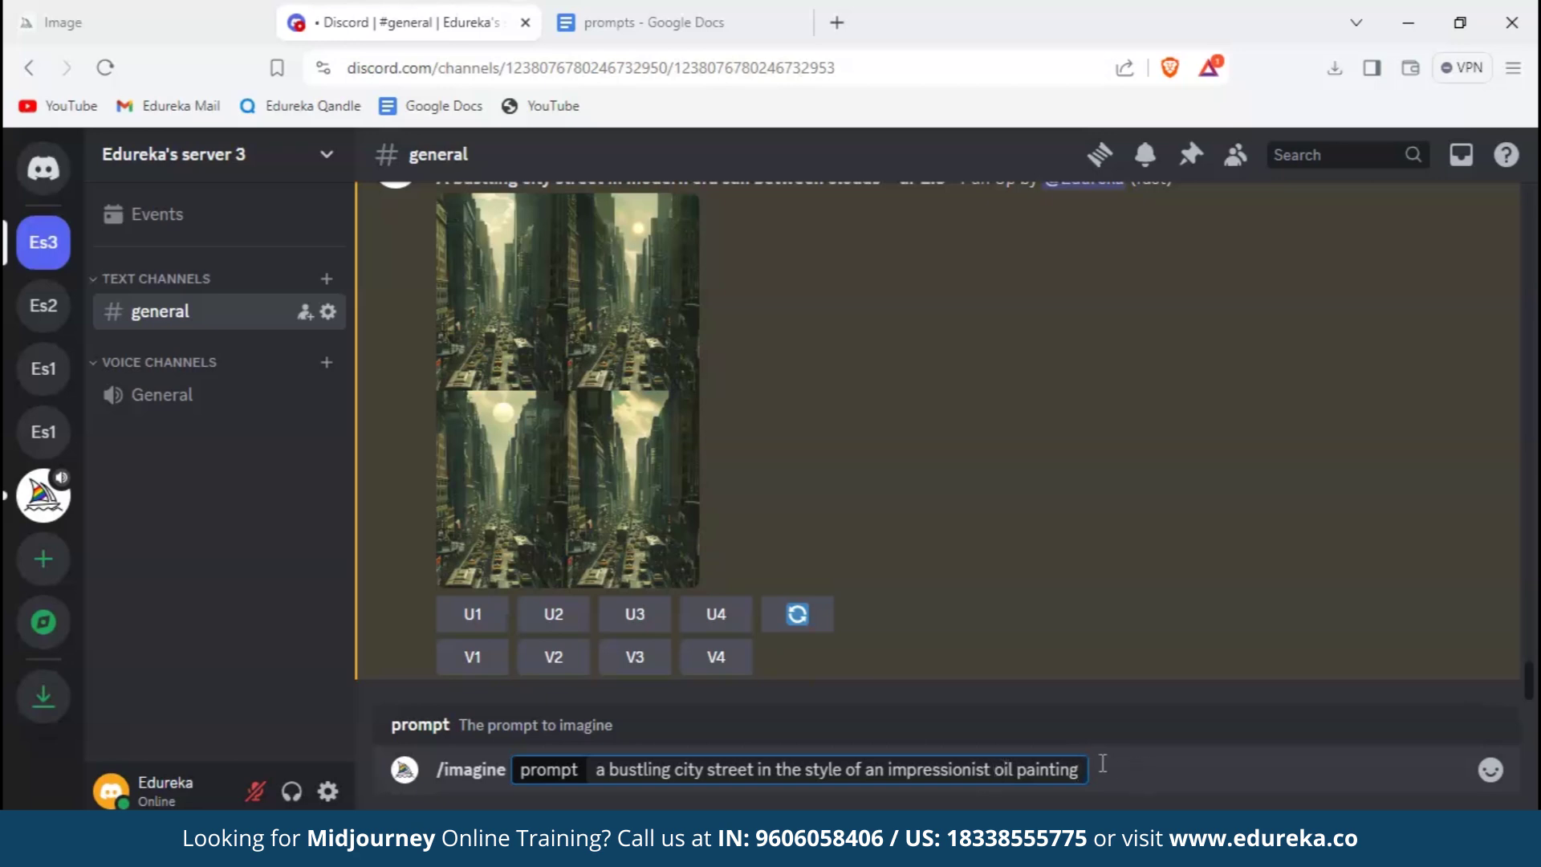
{"action": "key", "text": "Return"}
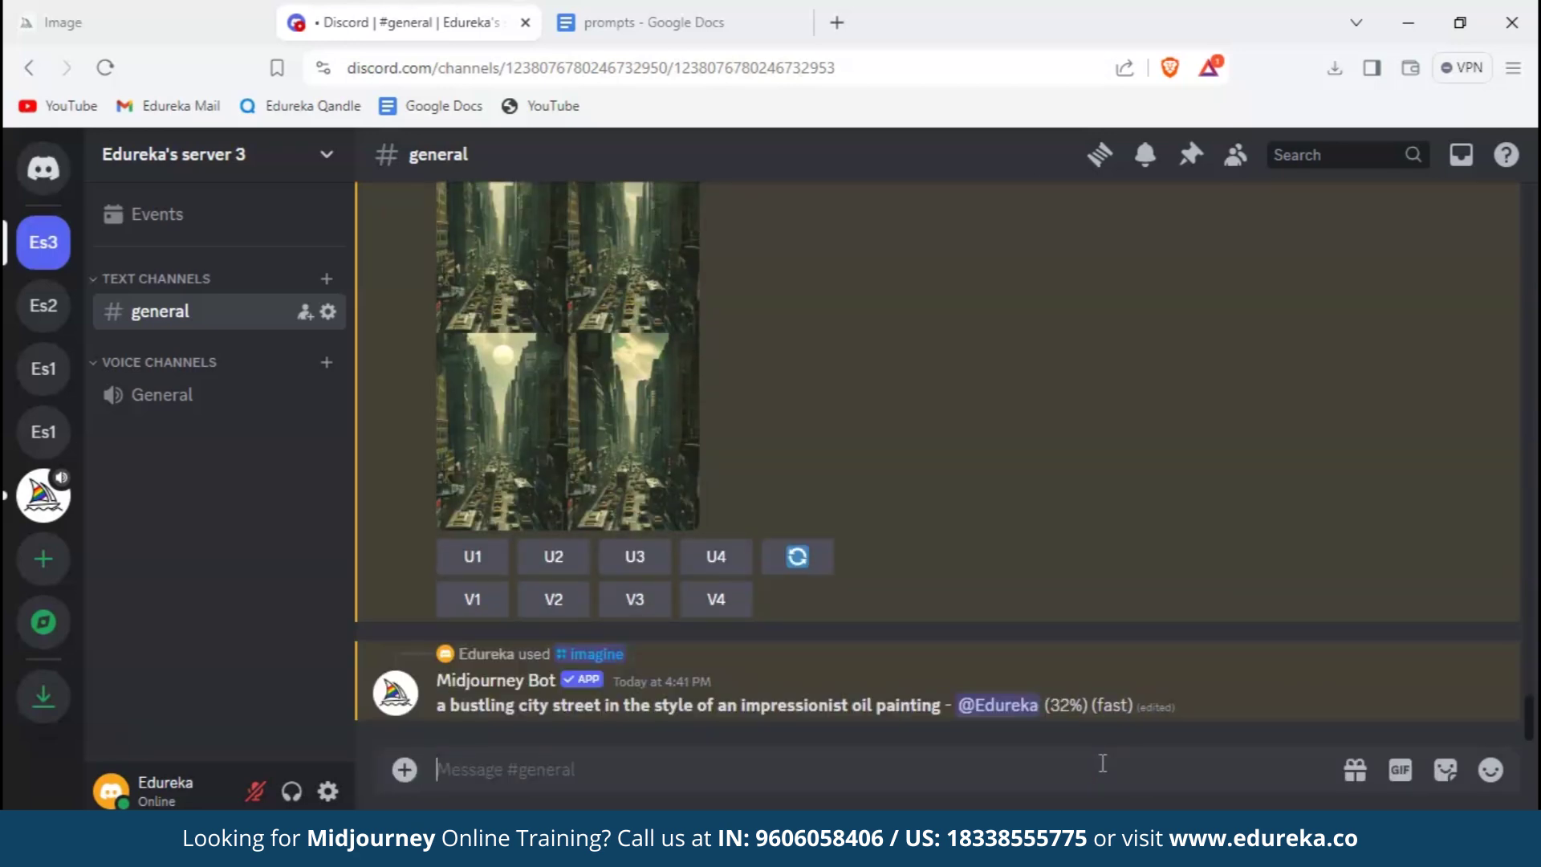
{"action": "left_click", "coordinate": [818, 321]}
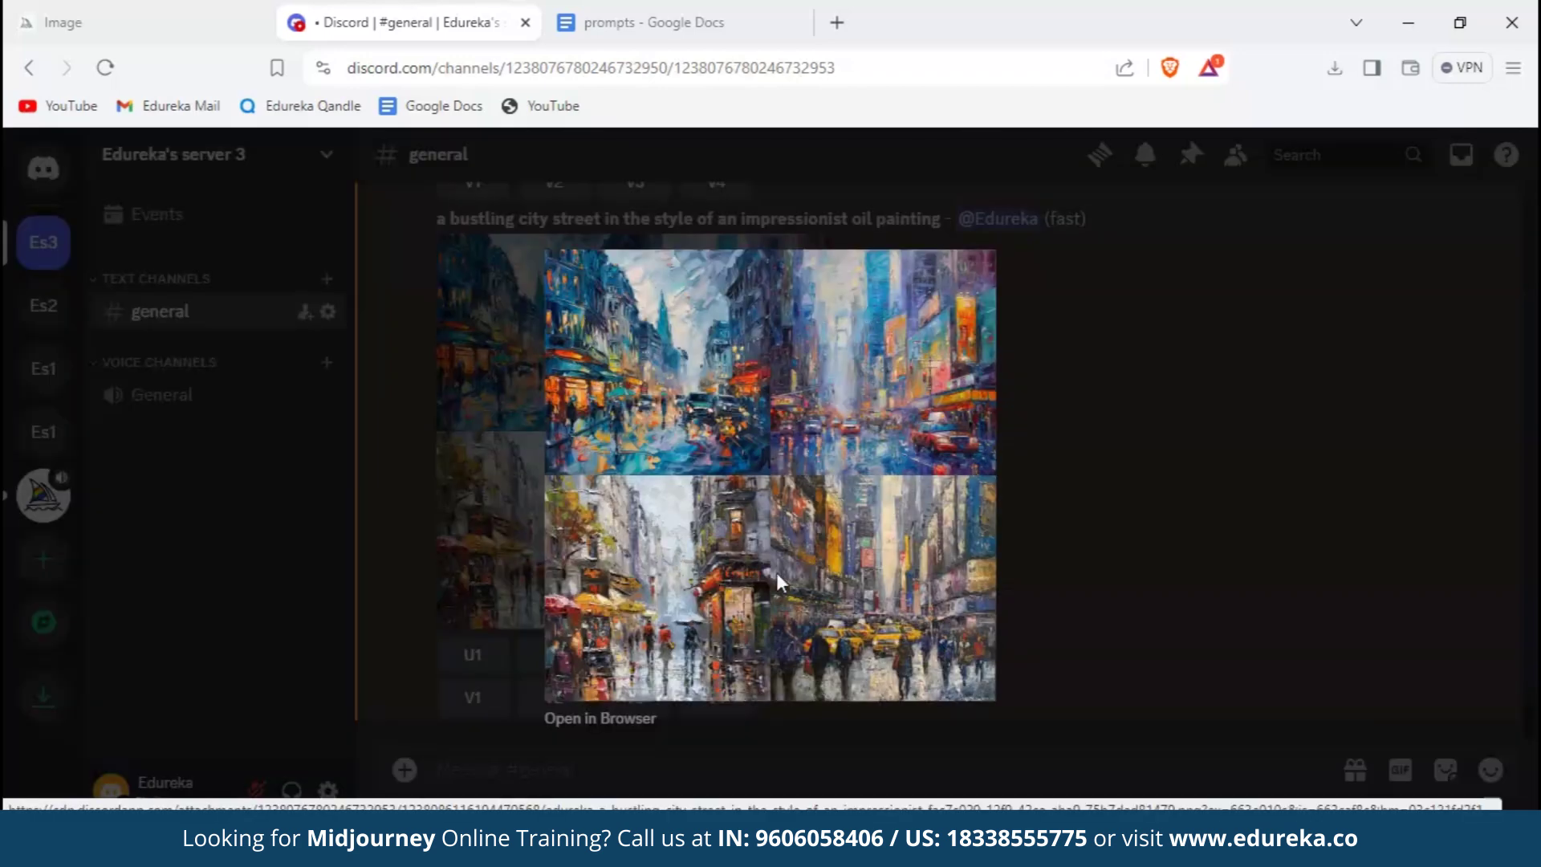
{"action": "left_click", "coordinate": [1338, 596]}
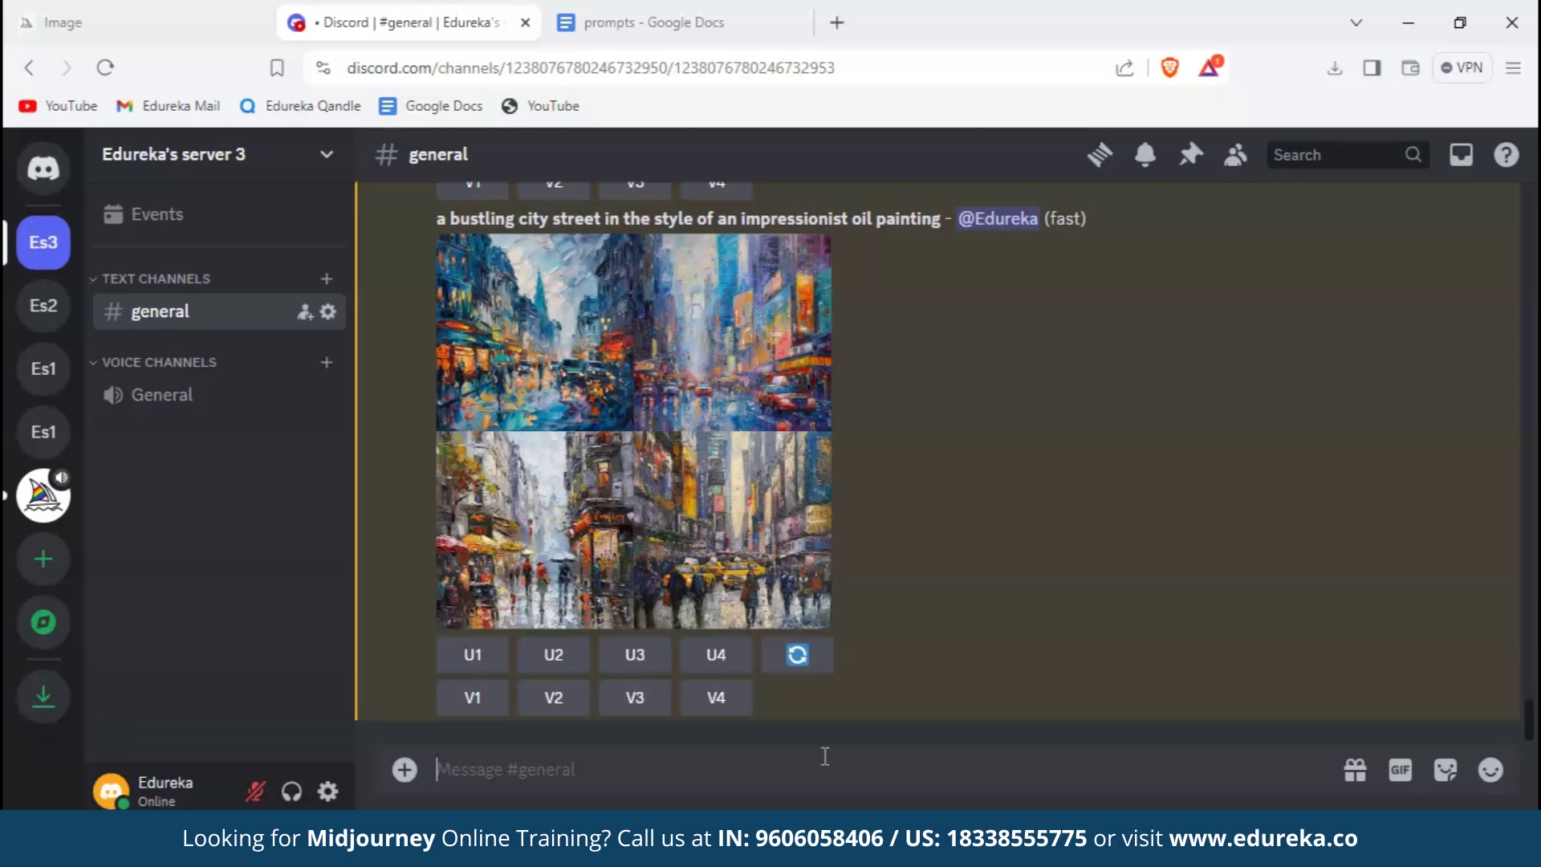
Correct the mistyped command and select /describe
{"action": "type", "text": "/"}
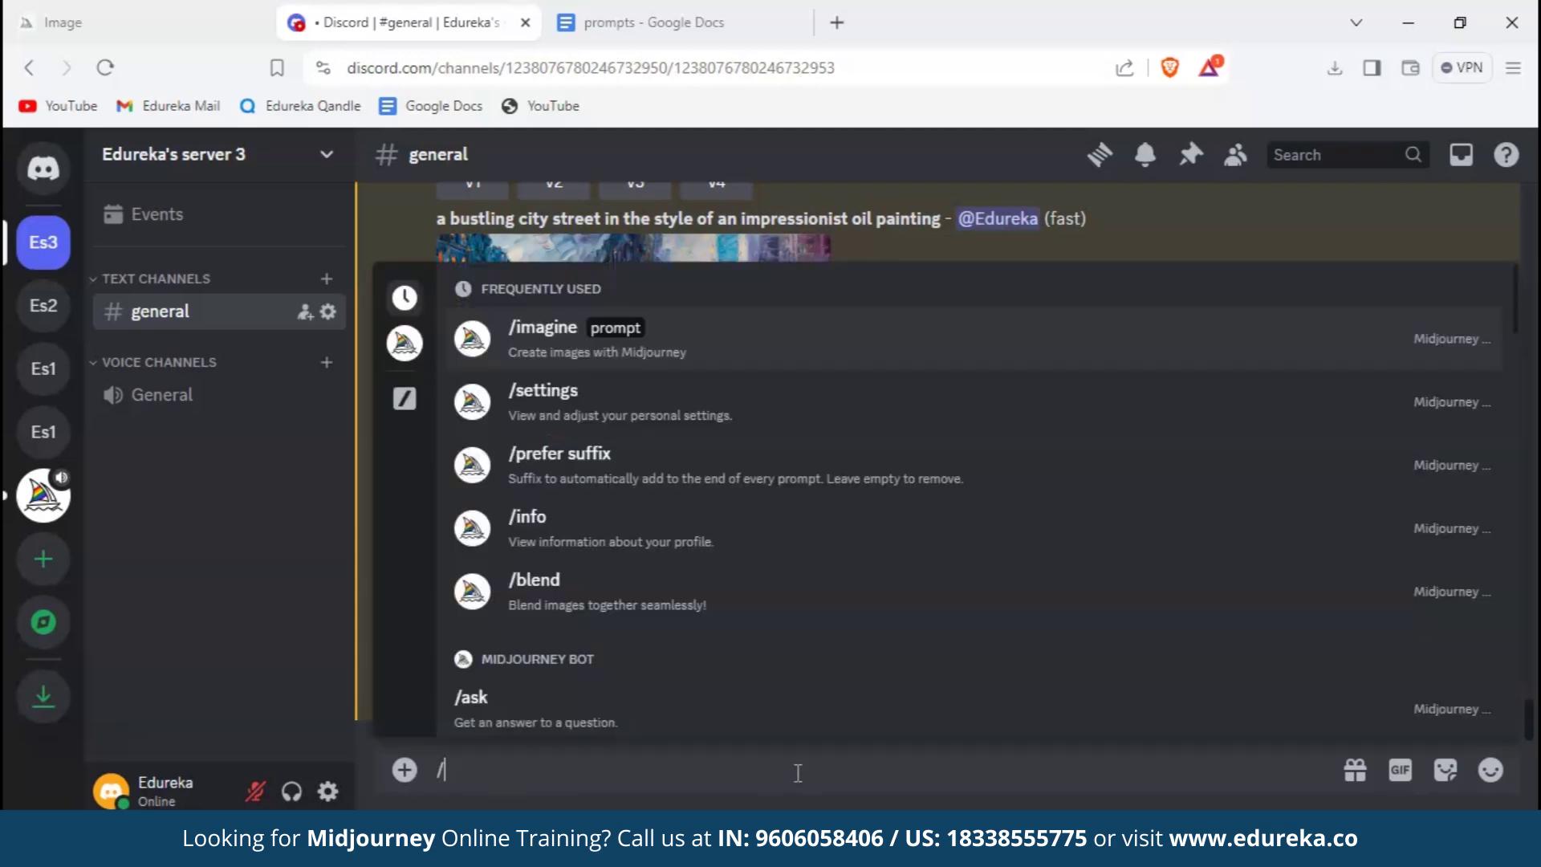
{"action": "type", "text": "desicur"}
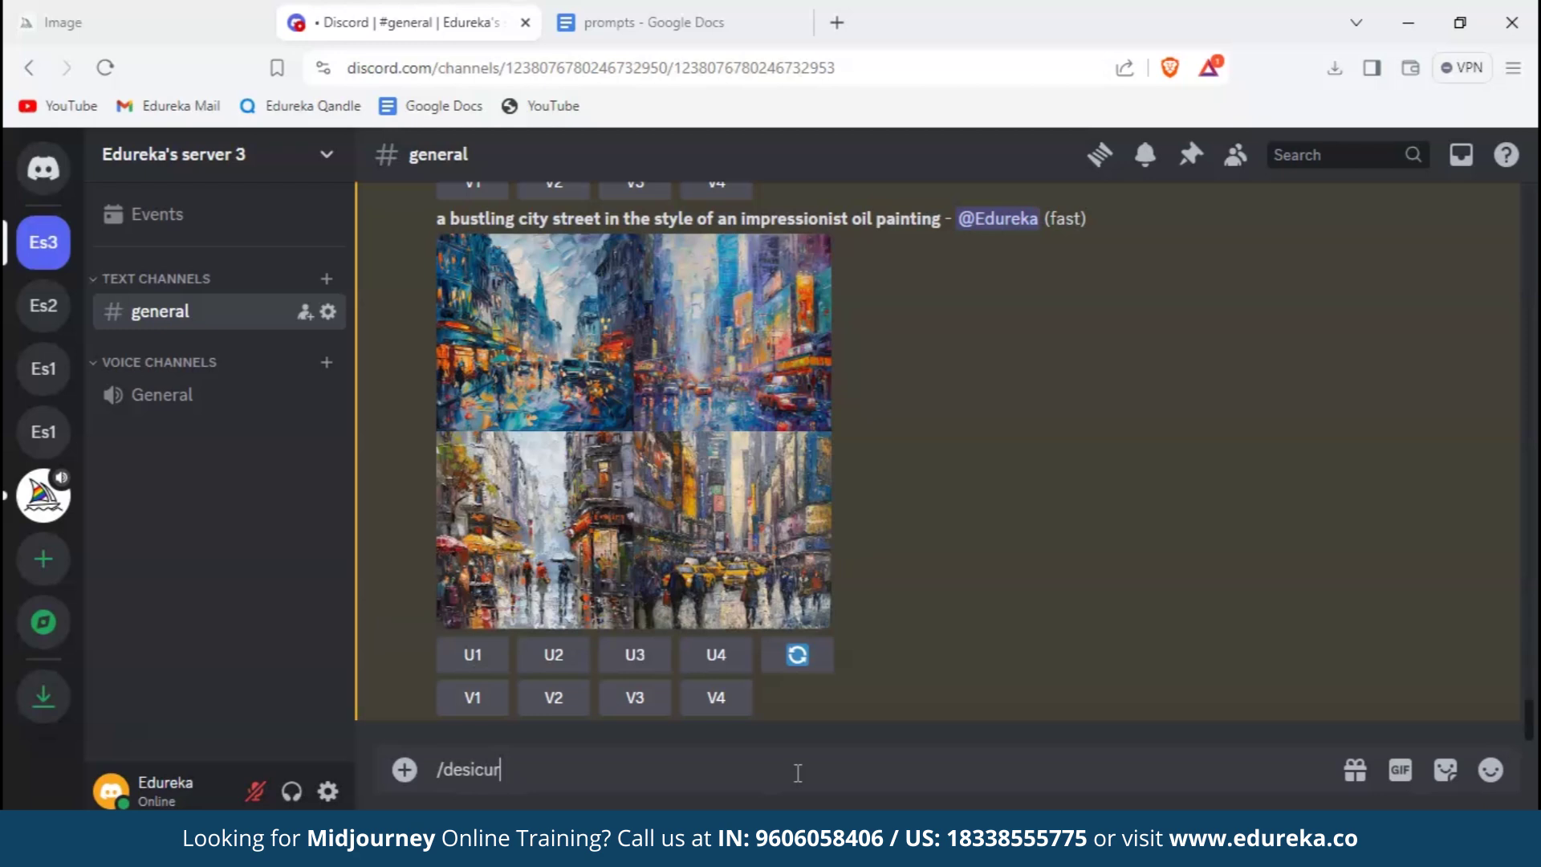
{"action": "key", "text": "BackSpace"}
{"action": "key", "text": "ctrl+a"}
{"action": "key", "text": "BackSpace"}
{"action": "type", "text": "/"}
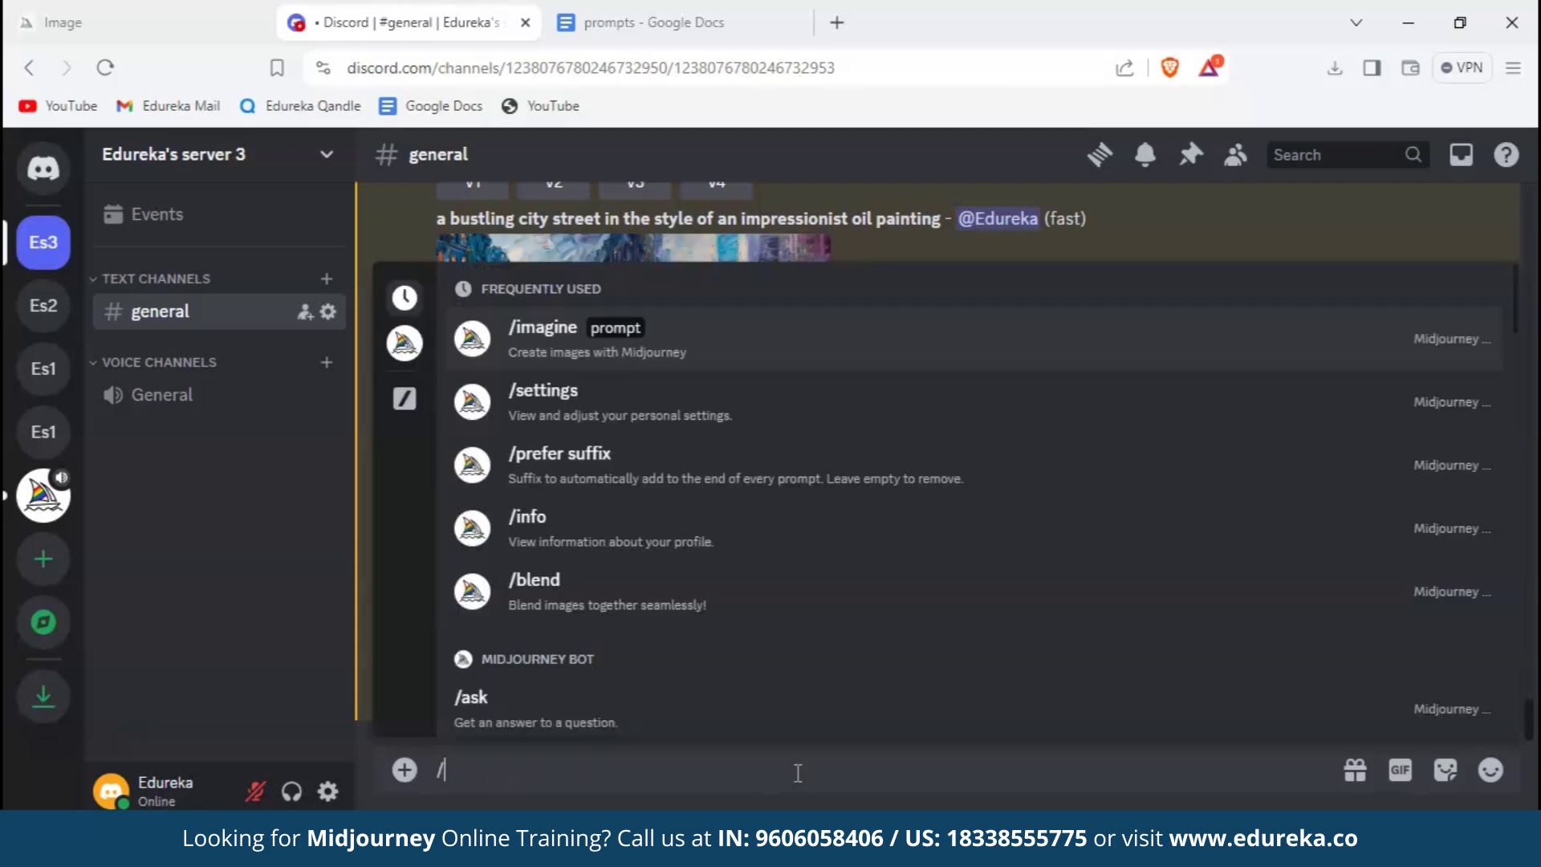
{"action": "type", "text": "descr"}
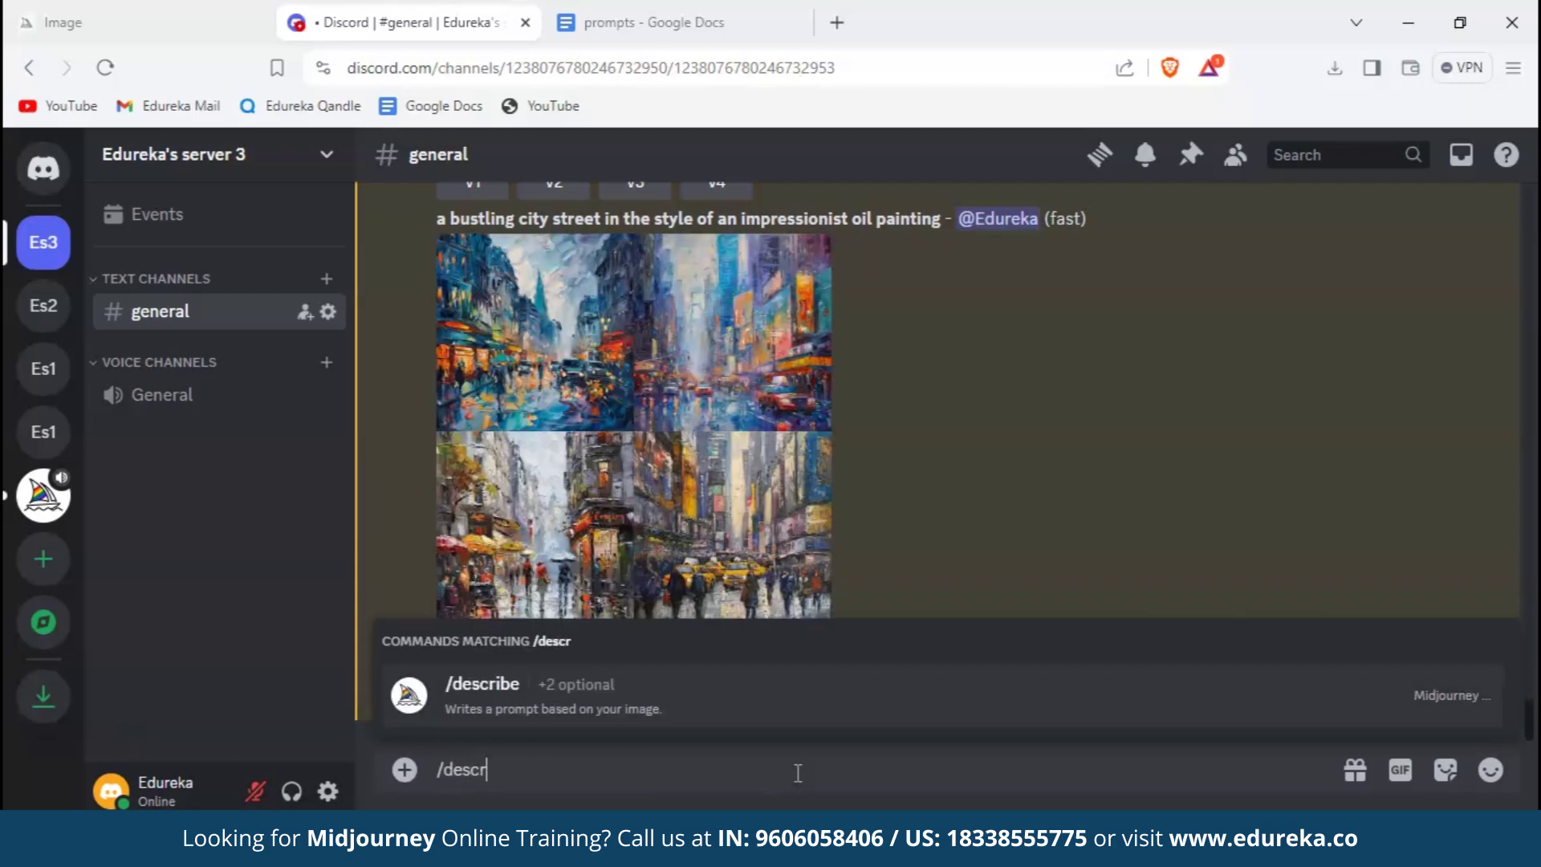
{"action": "left_click", "coordinate": [651, 692]}
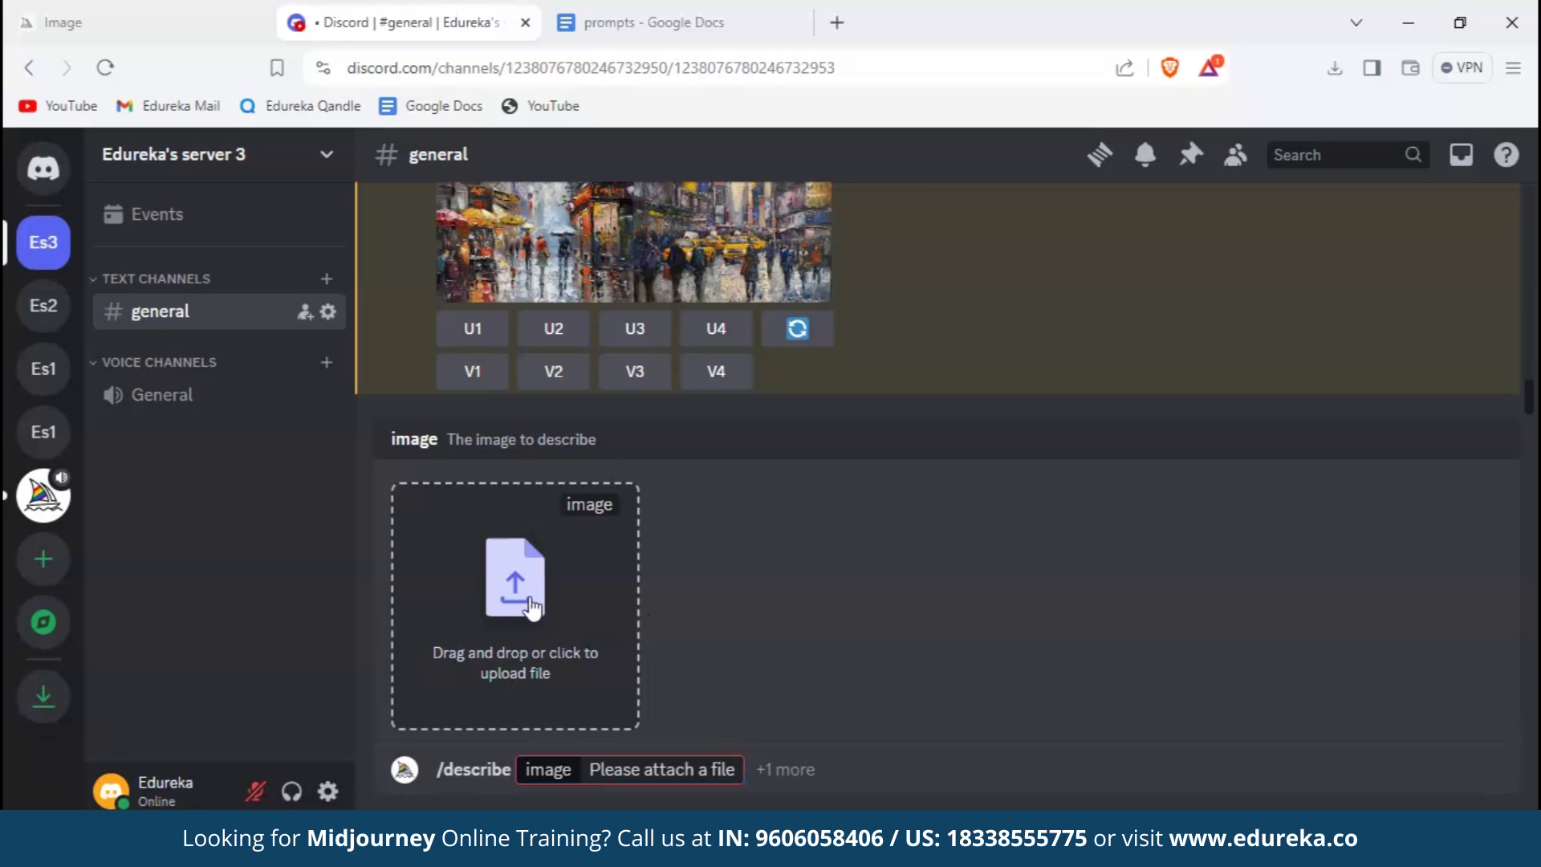
Upload the image from the Downloads folder and send the describe request
{"action": "left_click", "coordinate": [491, 576]}
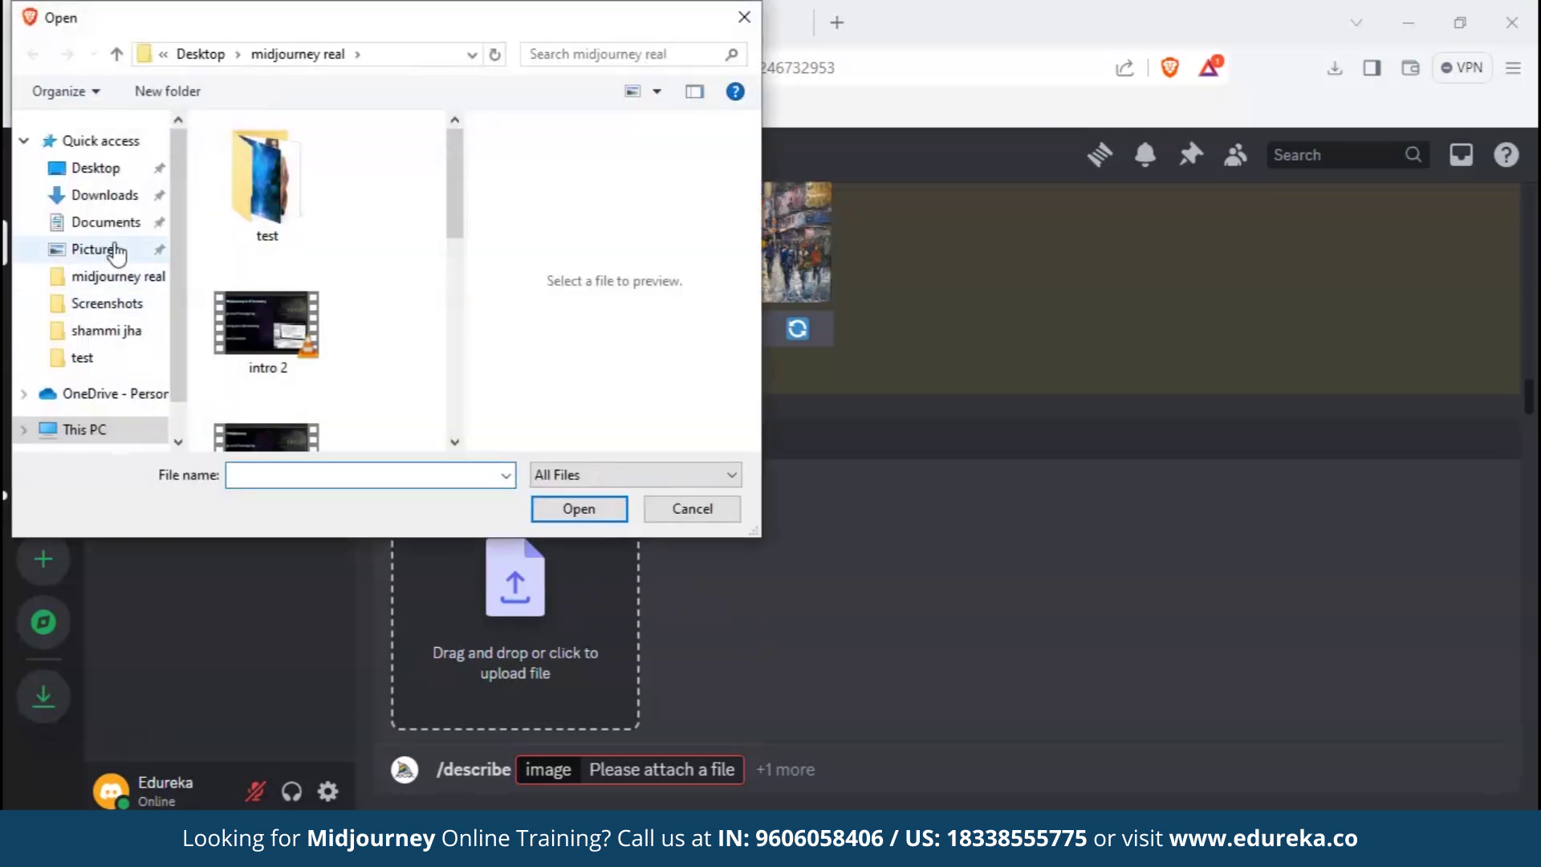
{"action": "left_click", "coordinate": [108, 195]}
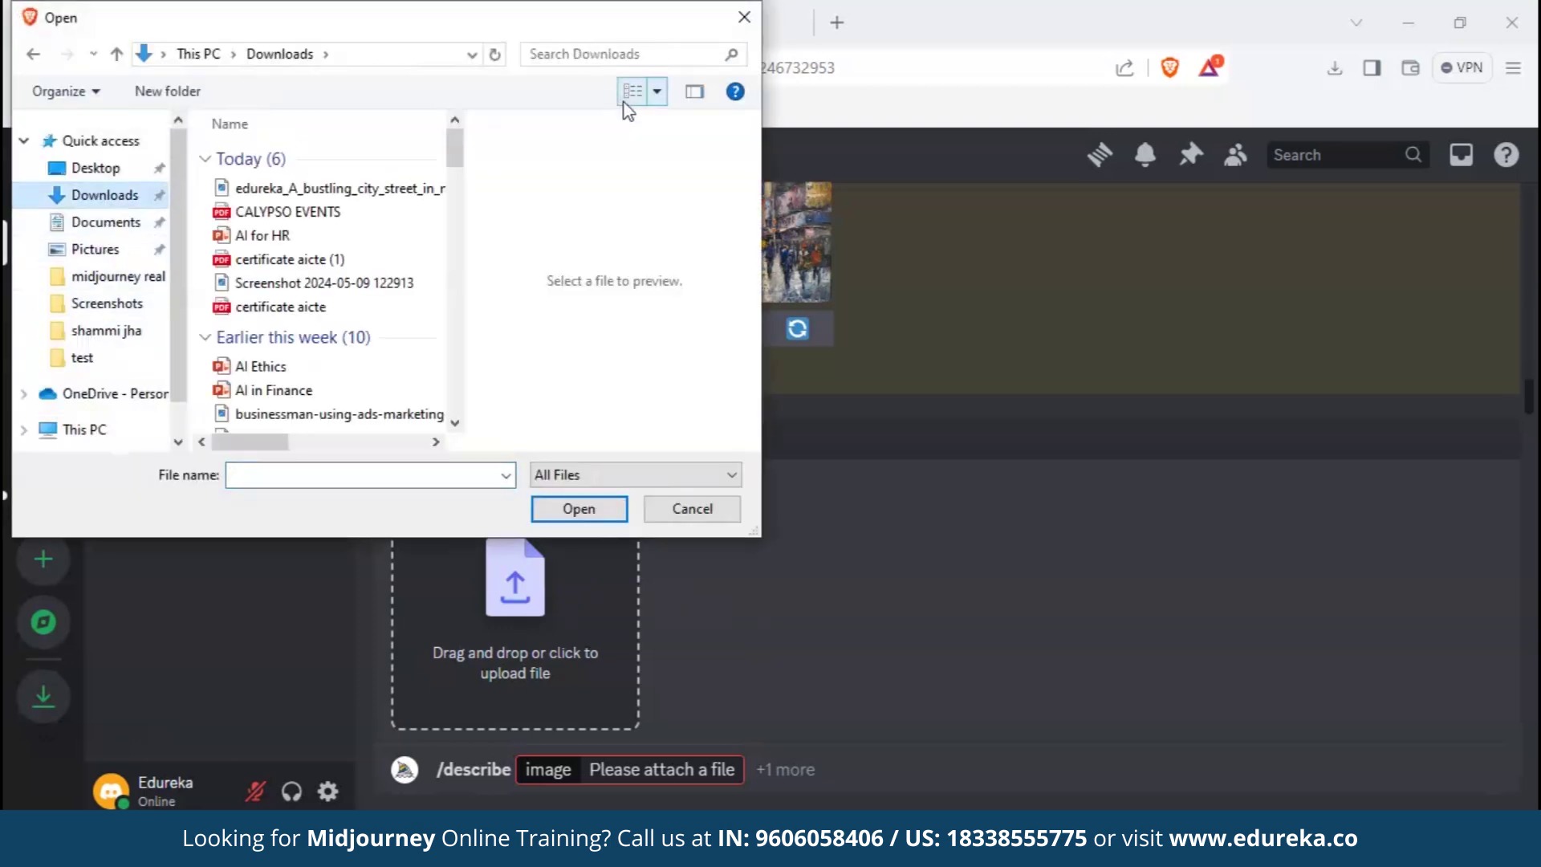
{"action": "left_click", "coordinate": [317, 475]}
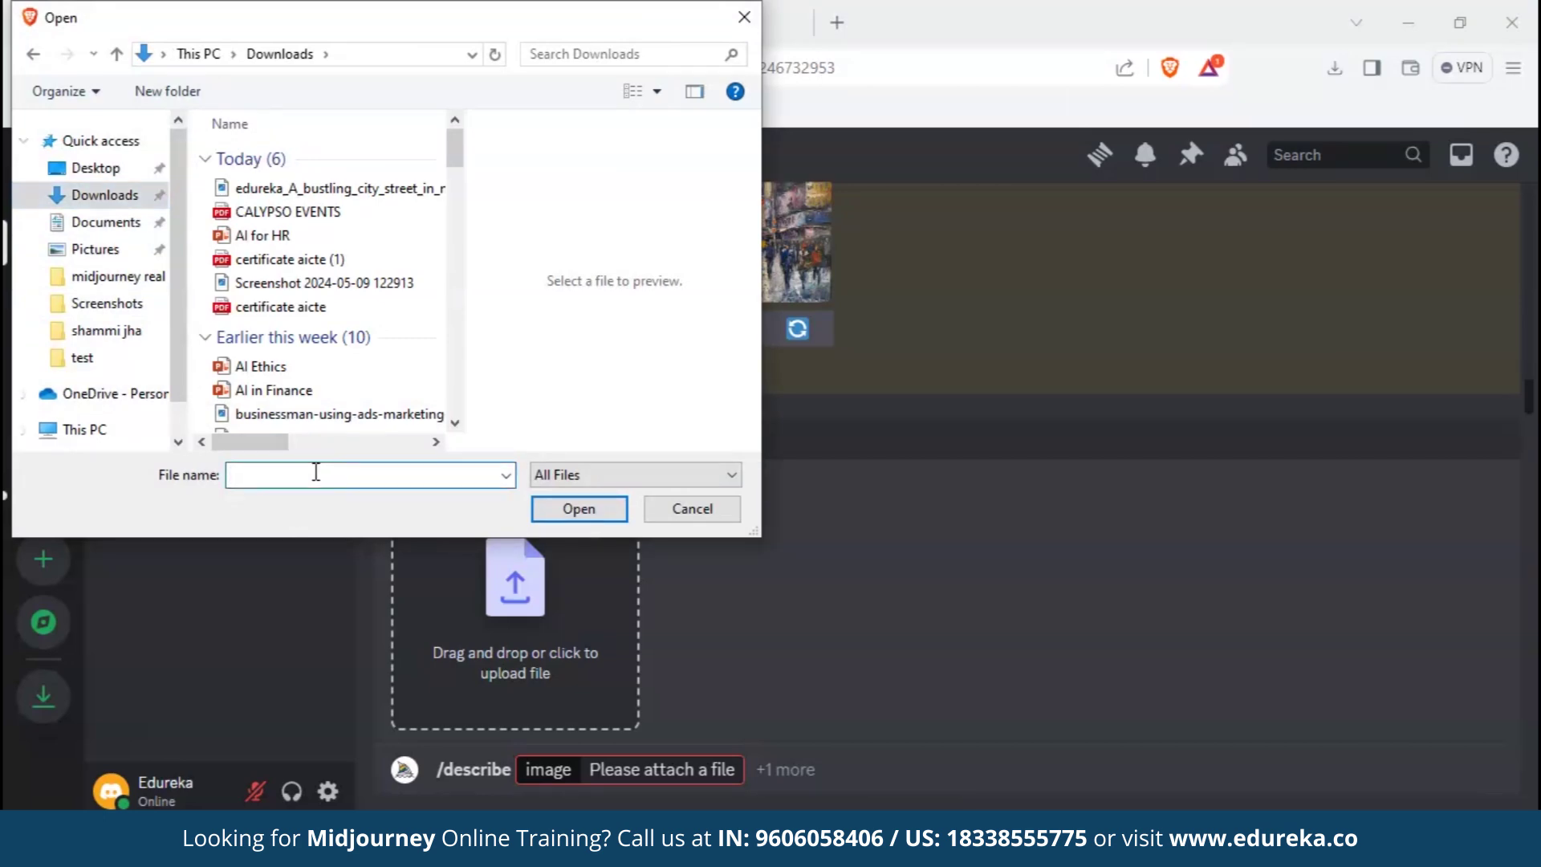
{"action": "type", "text": "edureka_Ethical_ai_--stylize_250_ace9fb42-437d-4e3c-8474-3ffb9bde87a5_1"}
{"action": "left_click", "coordinate": [614, 512]}
{"action": "key", "text": "Return"}
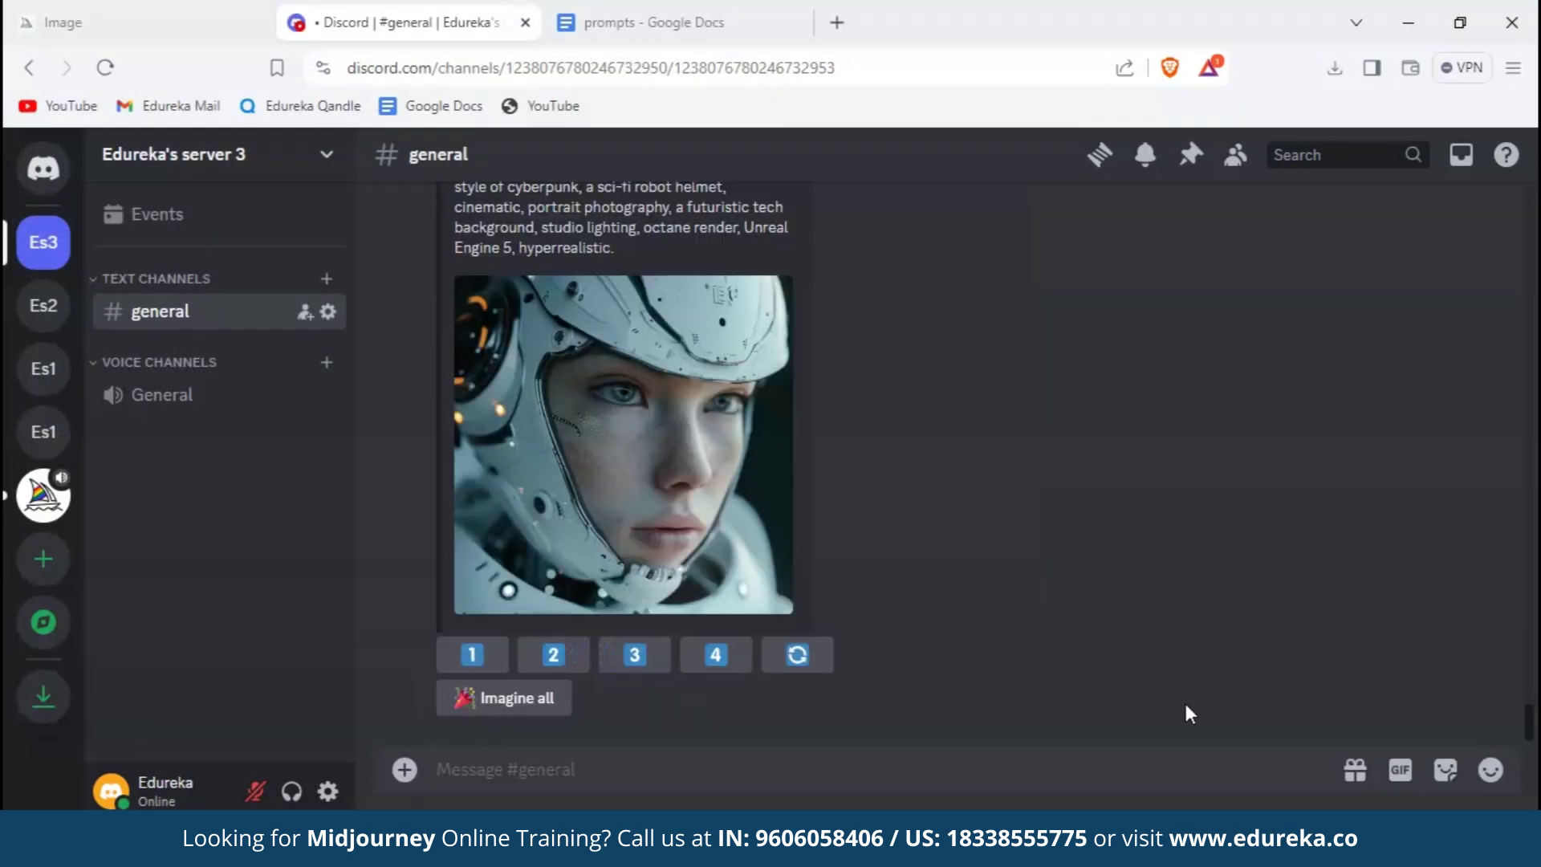
{"action": "scroll", "coordinate": [1186, 705], "scroll_direction": "up", "scroll_amount": 5}
{"action": "scroll", "coordinate": [1186, 705], "scroll_direction": "up", "scroll_amount": 1}
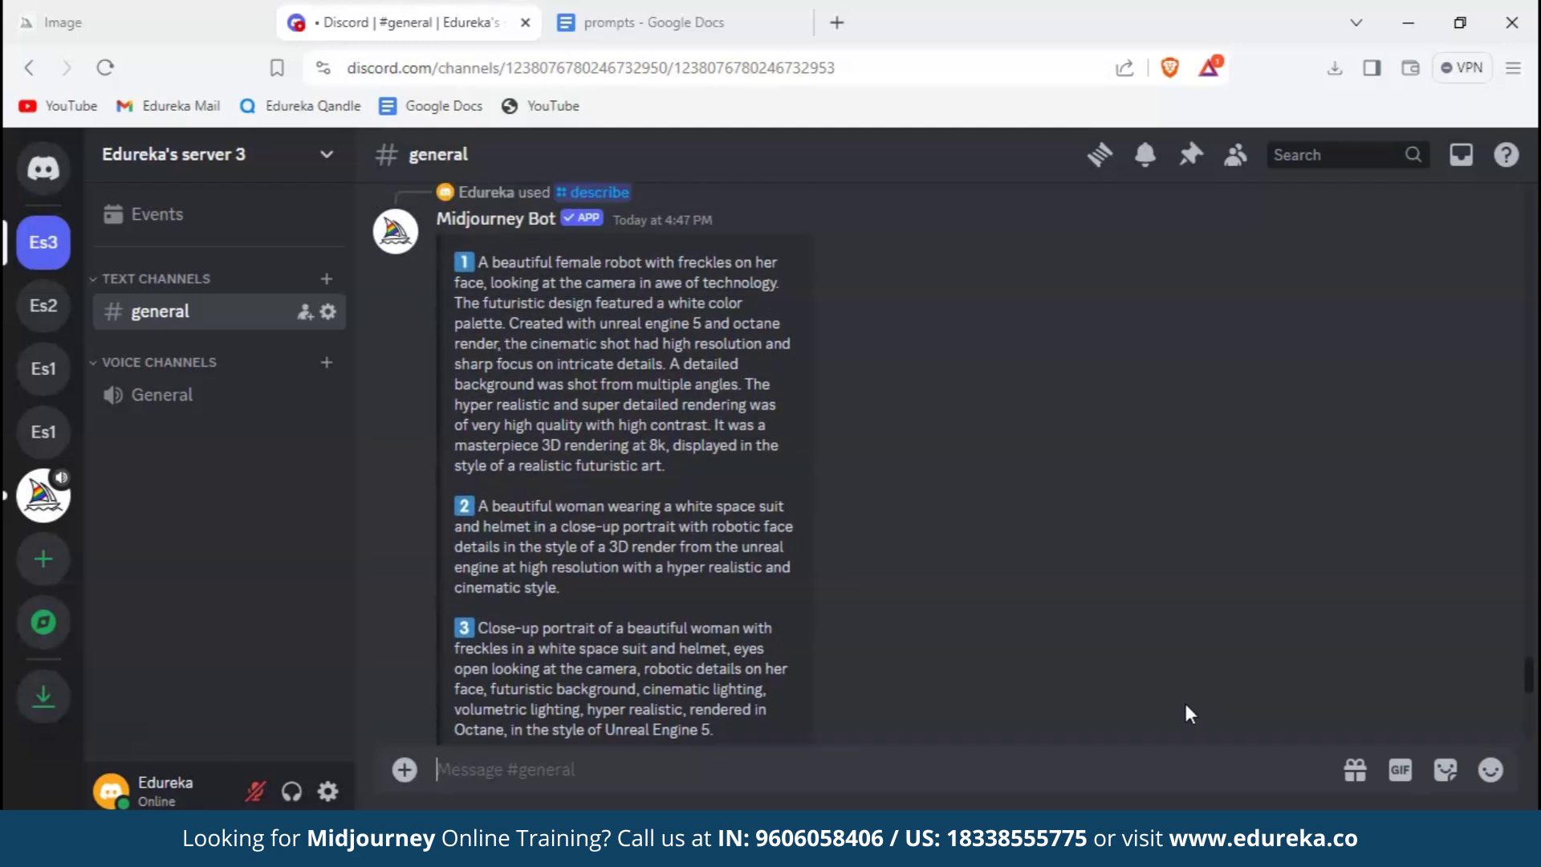
{"action": "scroll", "coordinate": [1185, 705], "scroll_direction": "up", "scroll_amount": 1}
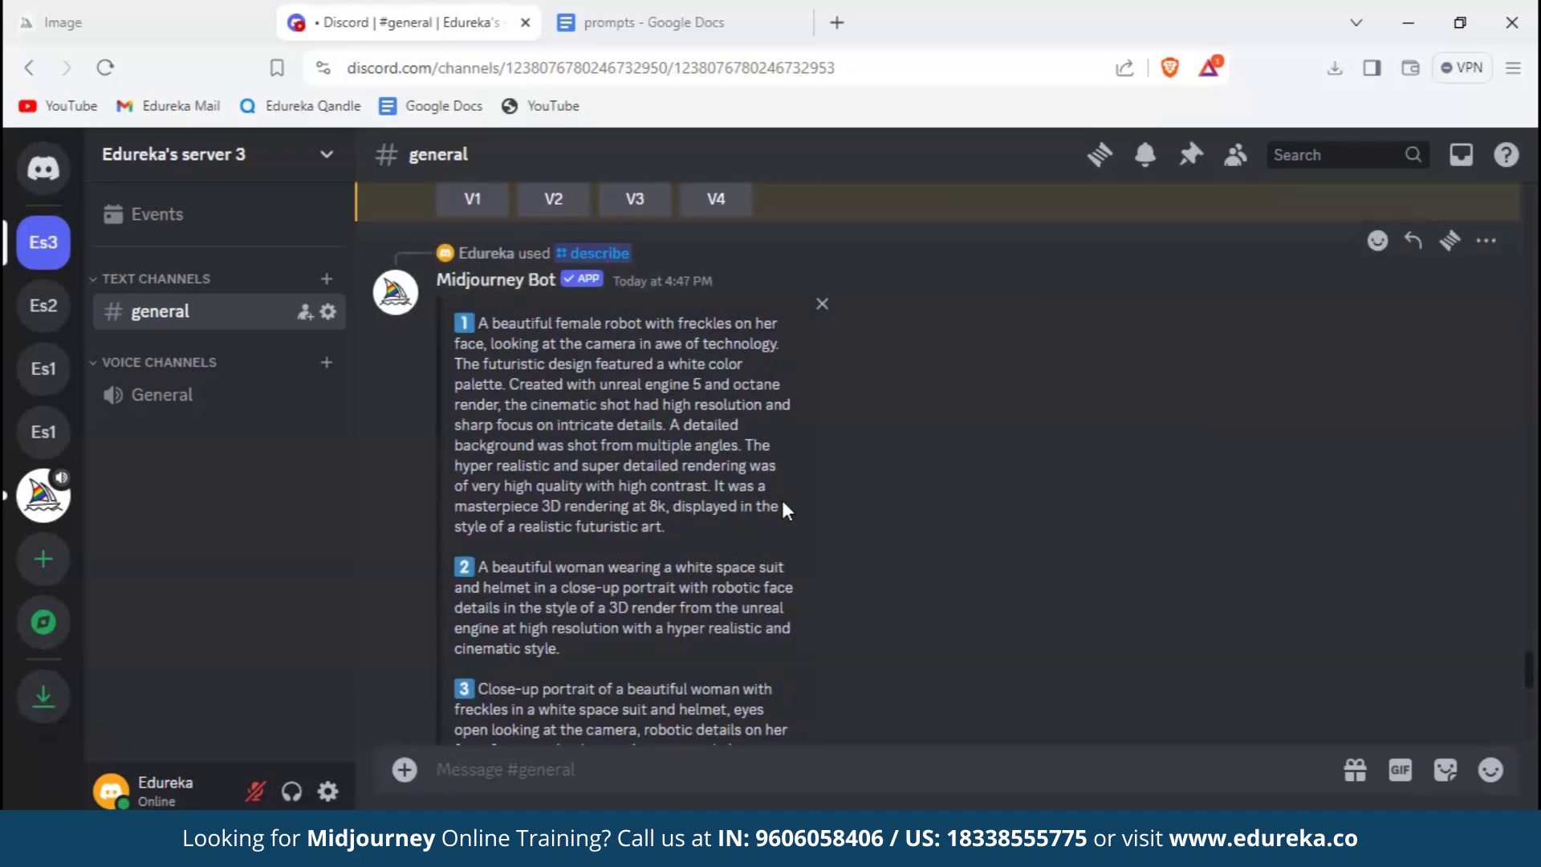
{"action": "scroll", "coordinate": [784, 504], "scroll_direction": "down", "scroll_amount": 1}
{"action": "scroll", "coordinate": [784, 504], "scroll_direction": "down", "scroll_amount": 7}
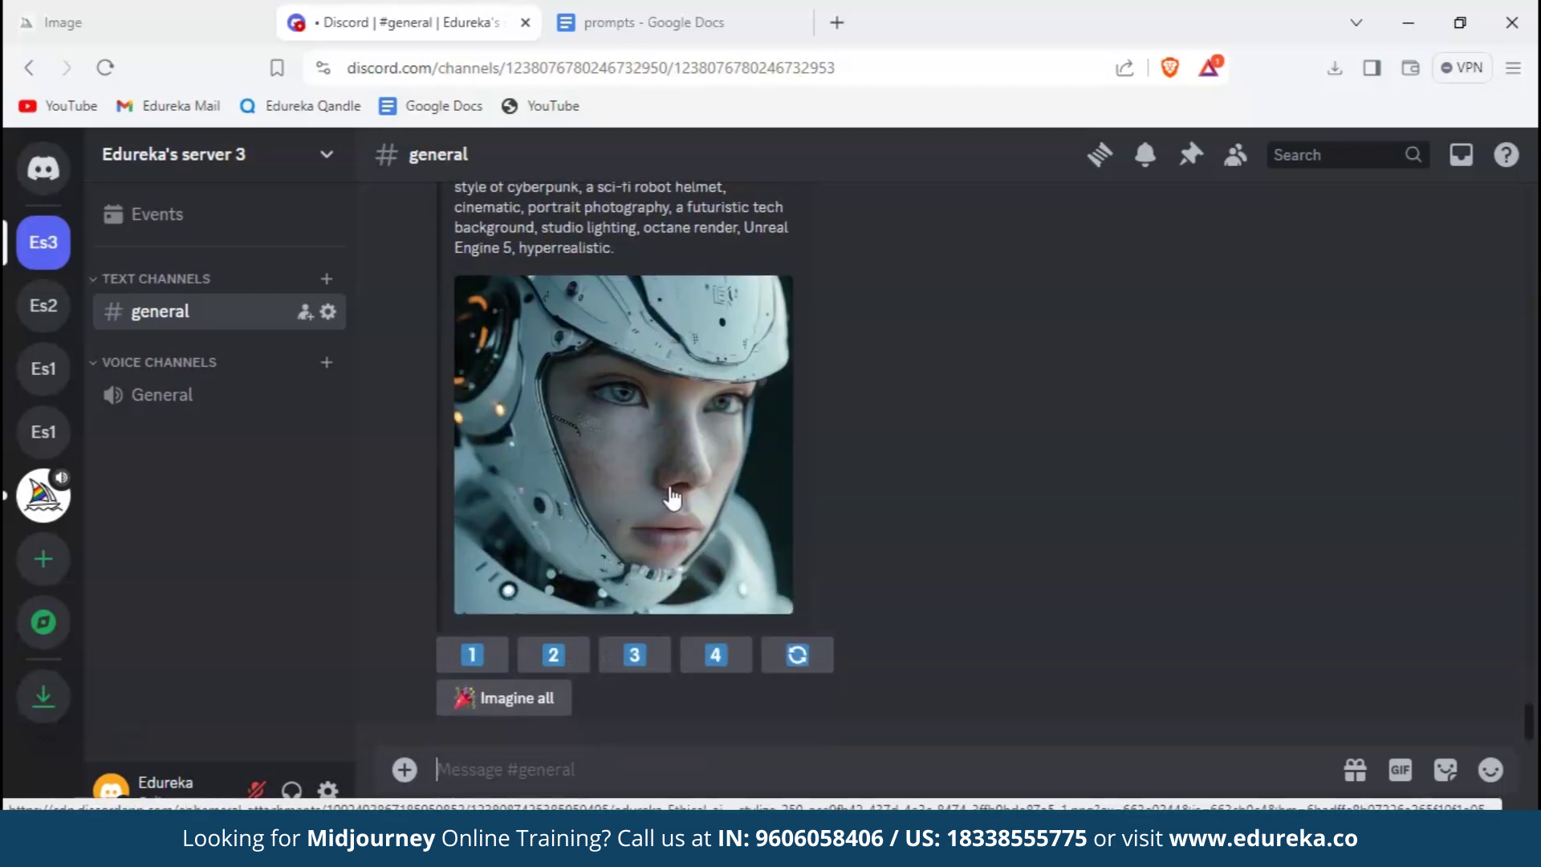
{"action": "scroll", "coordinate": [671, 496], "scroll_direction": "up", "scroll_amount": 5}
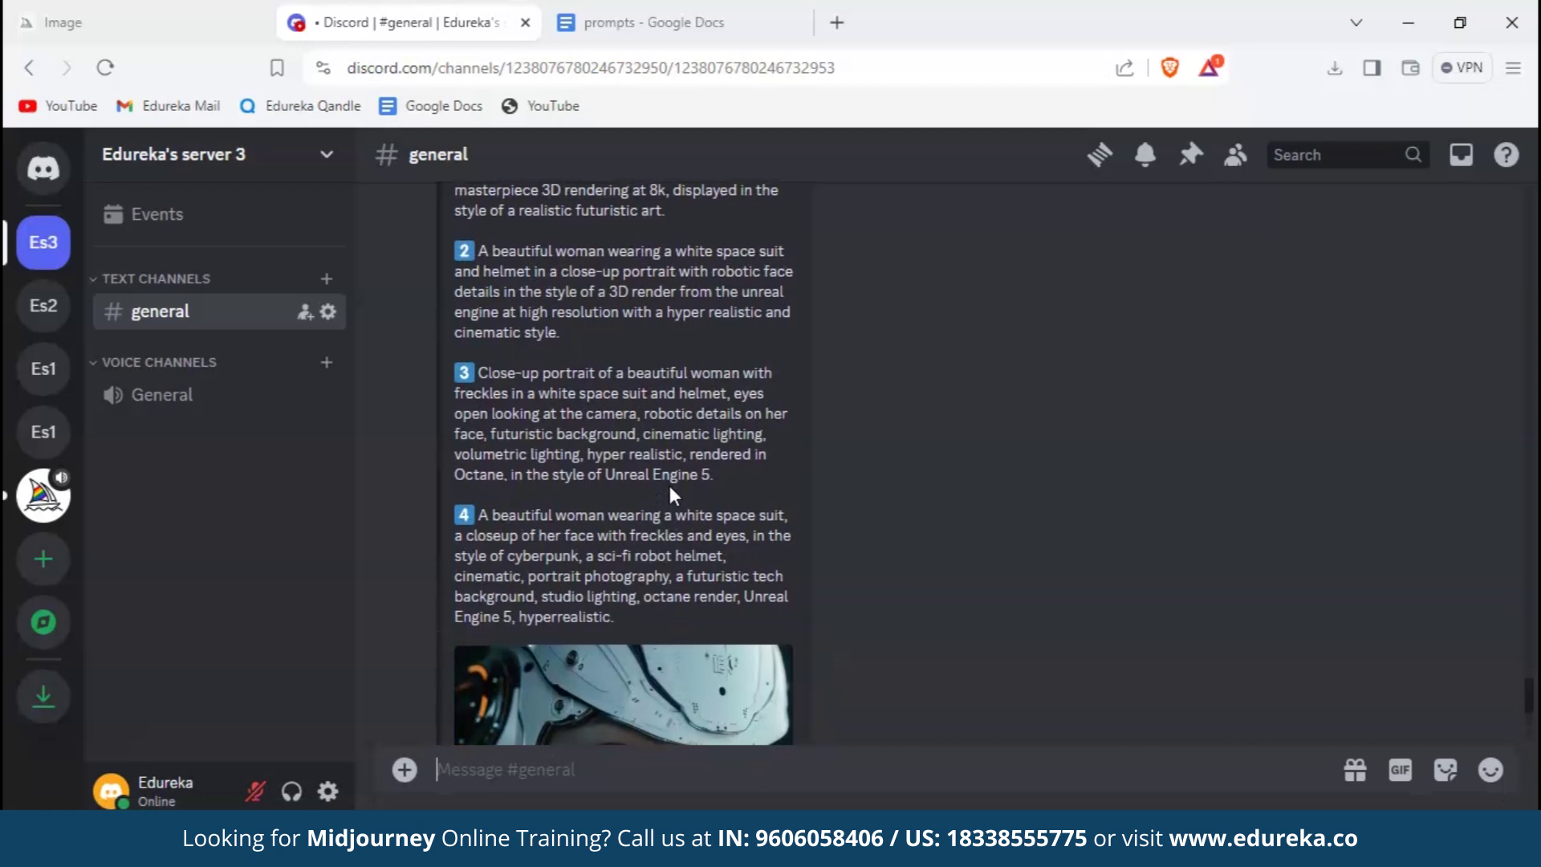
{"action": "scroll", "coordinate": [669, 486], "scroll_direction": "up", "scroll_amount": 2}
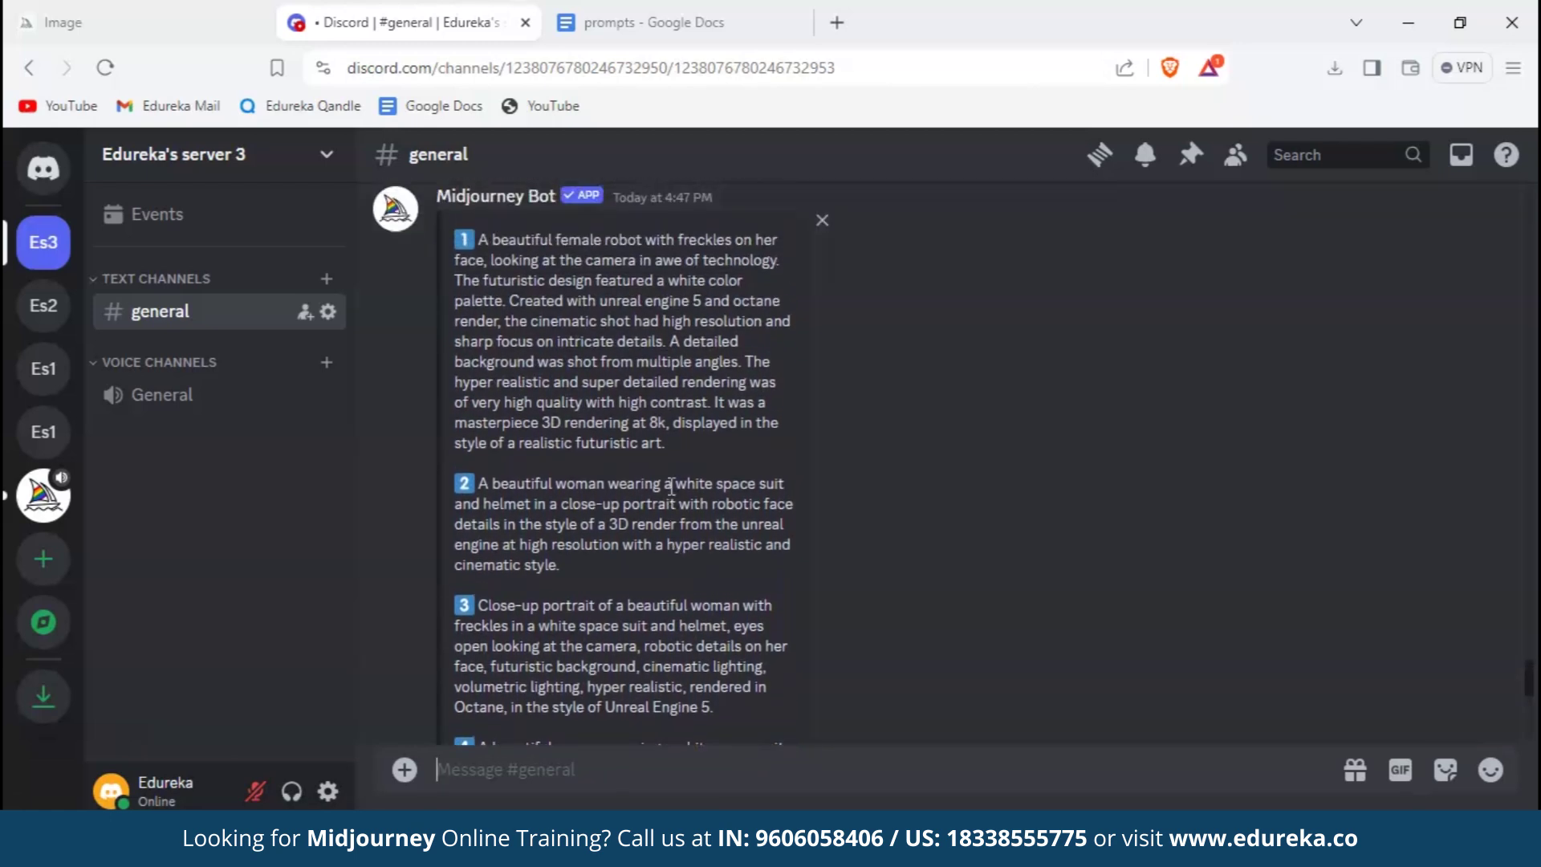
{"action": "scroll", "coordinate": [671, 485], "scroll_direction": "down", "scroll_amount": 7}
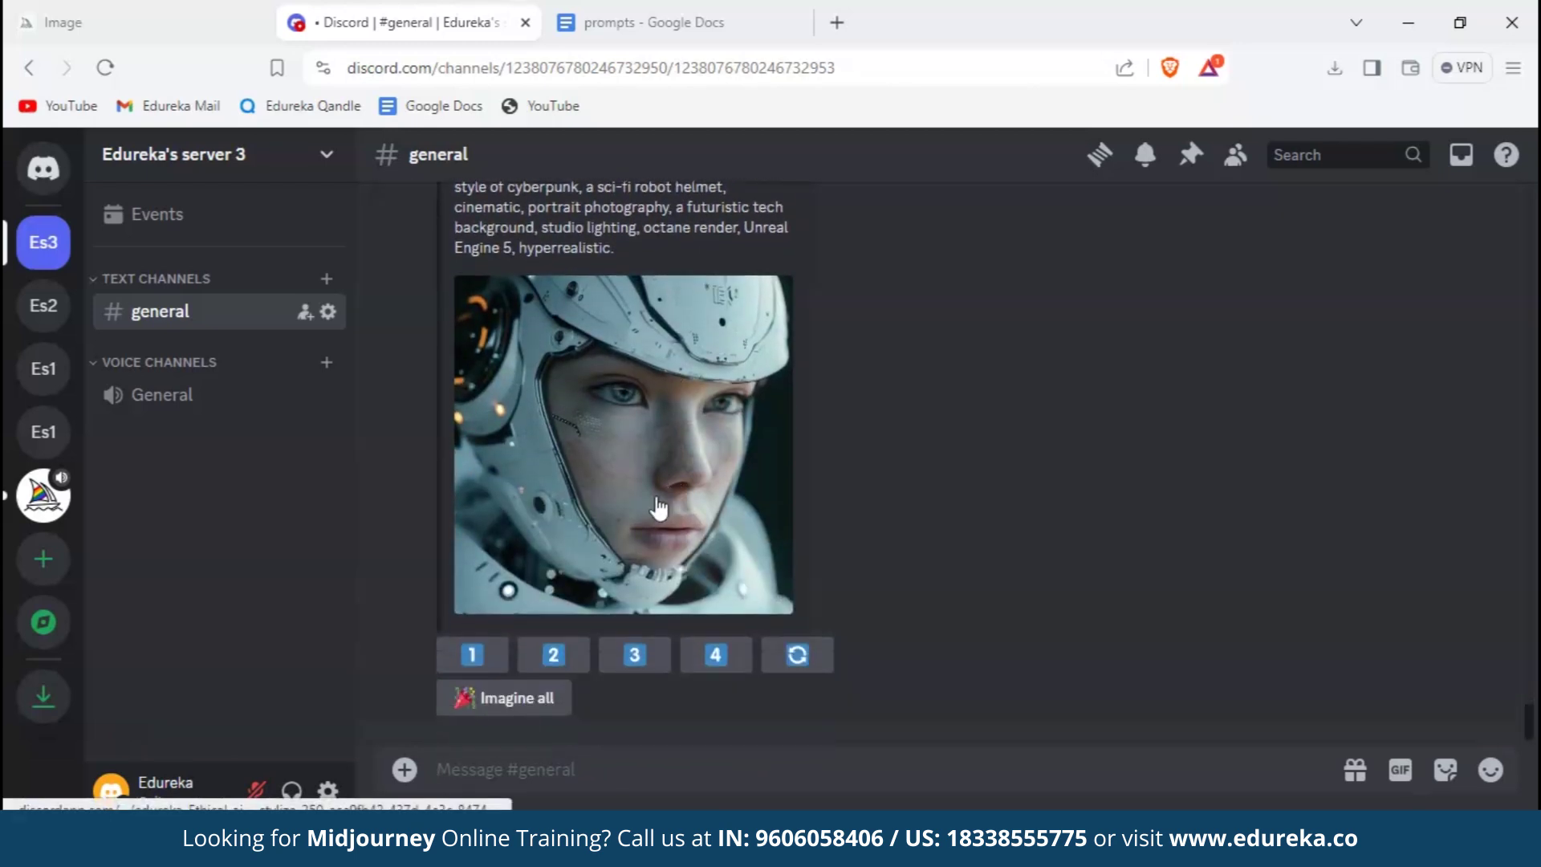
{"action": "left_click", "coordinate": [528, 700]}
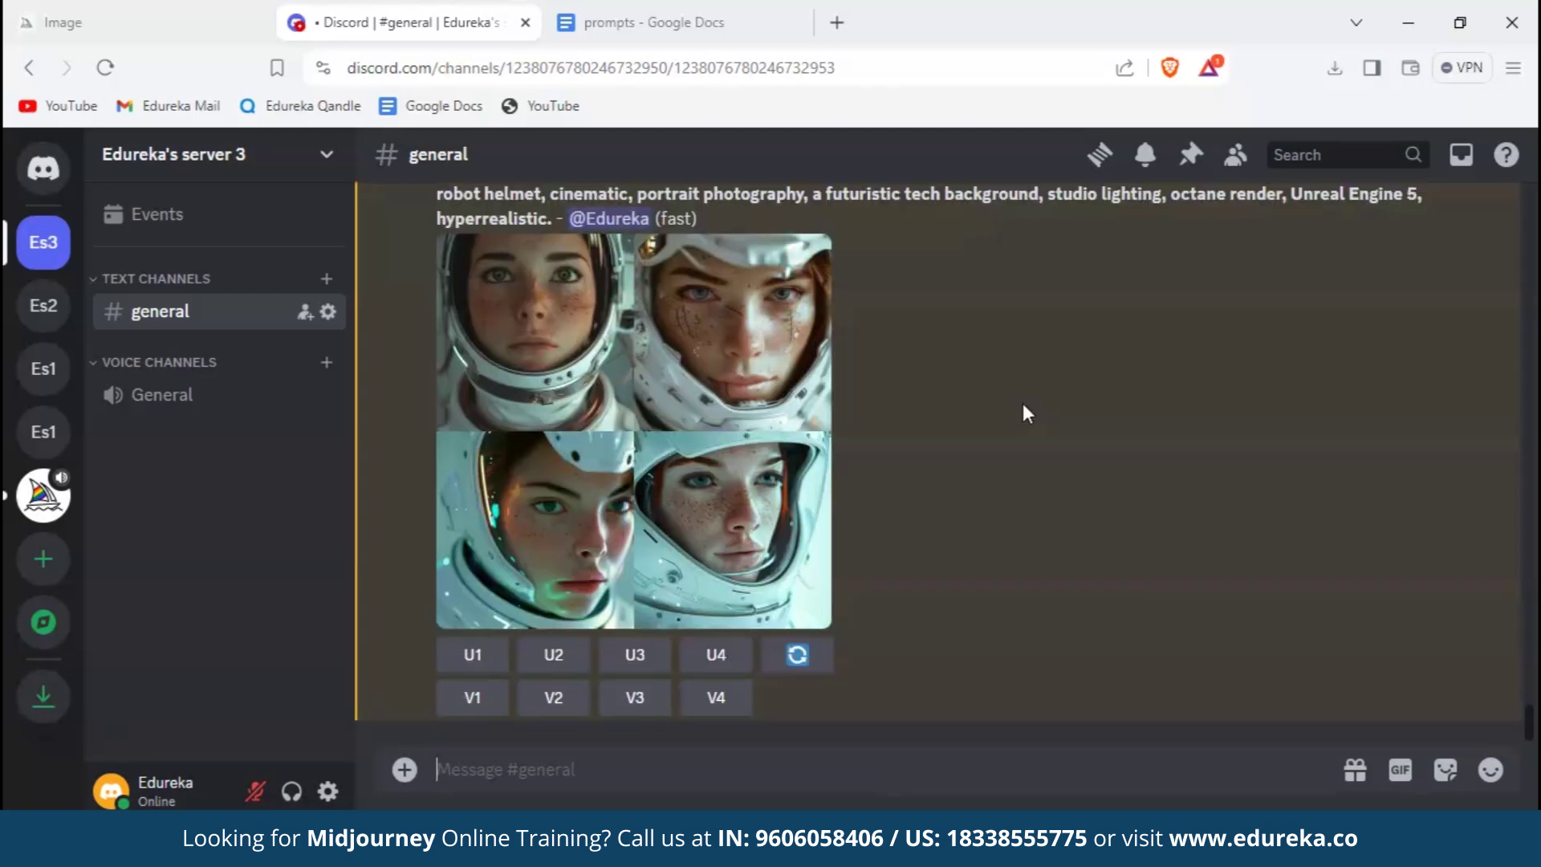
{"action": "scroll", "coordinate": [1023, 402], "scroll_direction": "up", "scroll_amount": 15}
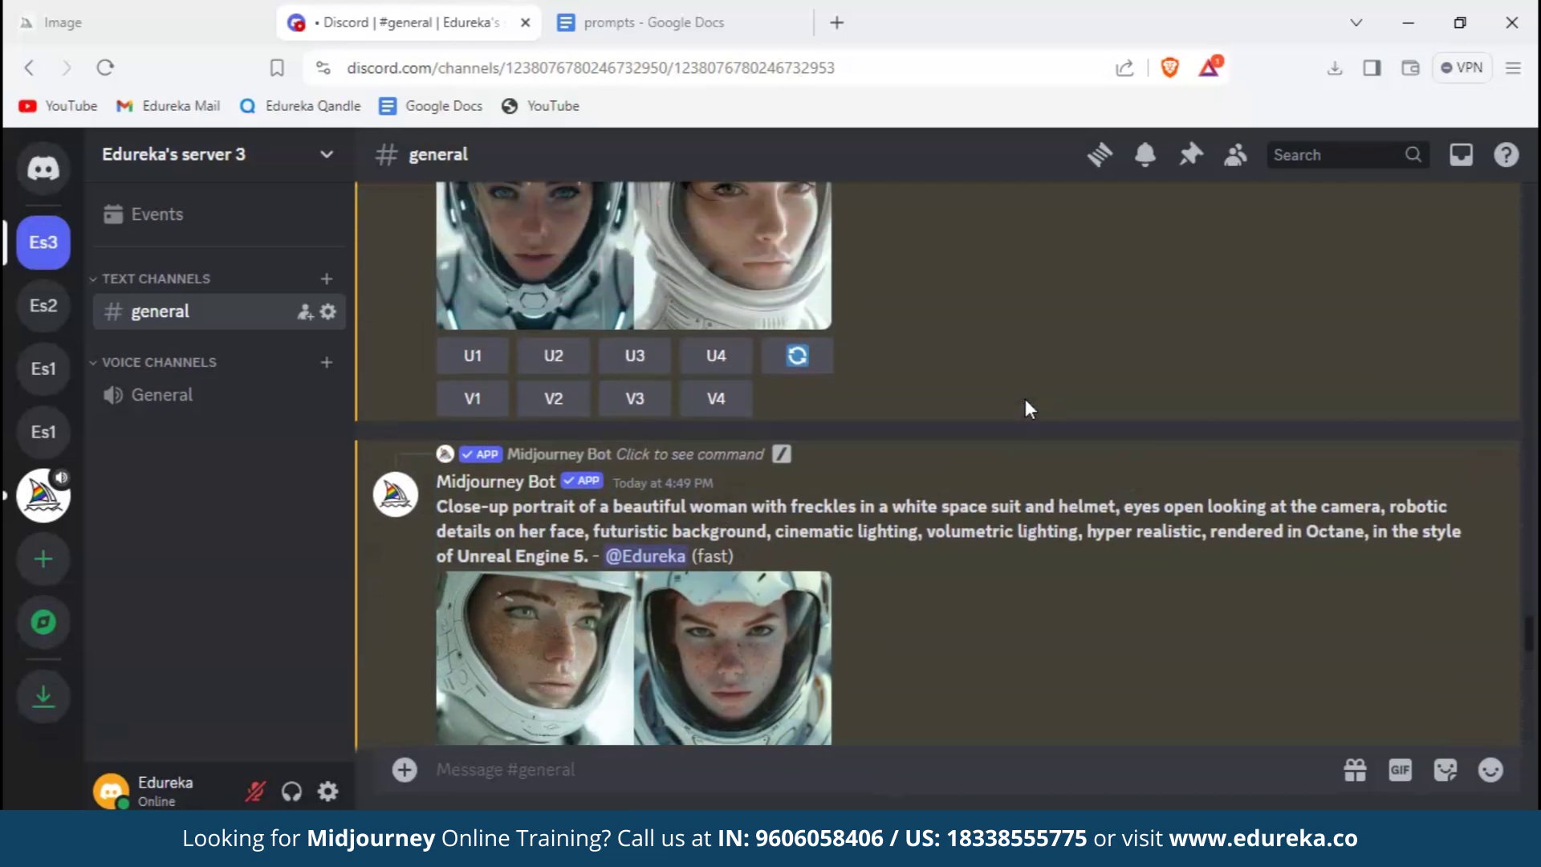
{"action": "scroll", "coordinate": [1025, 402], "scroll_direction": "up", "scroll_amount": 3}
{"action": "scroll", "coordinate": [1026, 402], "scroll_direction": "down", "scroll_amount": 15}
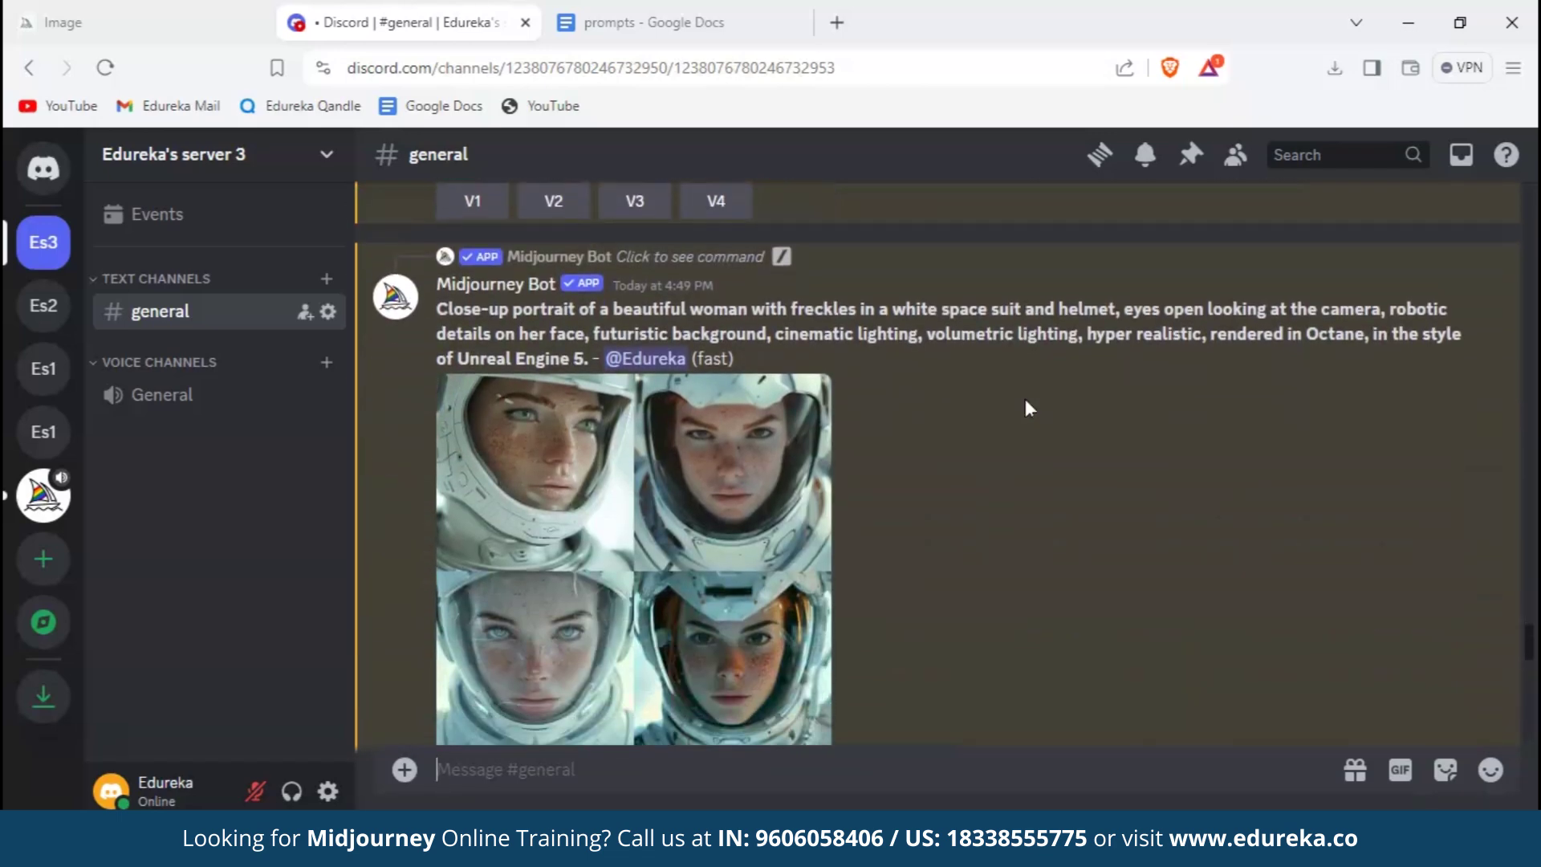
{"action": "scroll", "coordinate": [1025, 398], "scroll_direction": "up", "scroll_amount": 10}
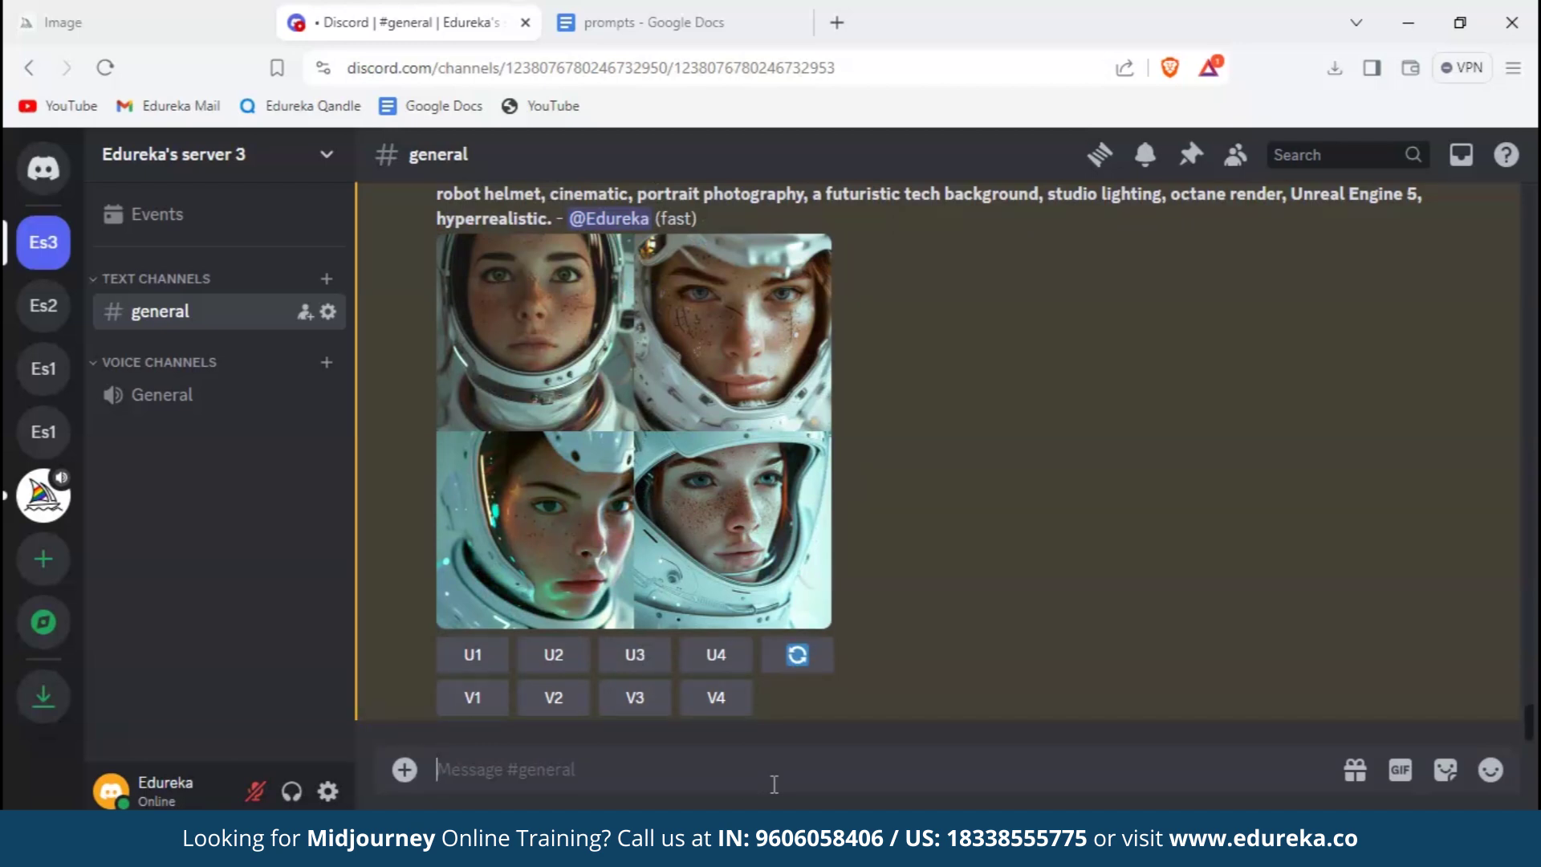
Open /settings, browse the model version list unchanged, and reset settings to defaults
{"action": "type", "text": "/s"}
{"action": "key", "text": "Return"}
{"action": "key", "text": "Return"}
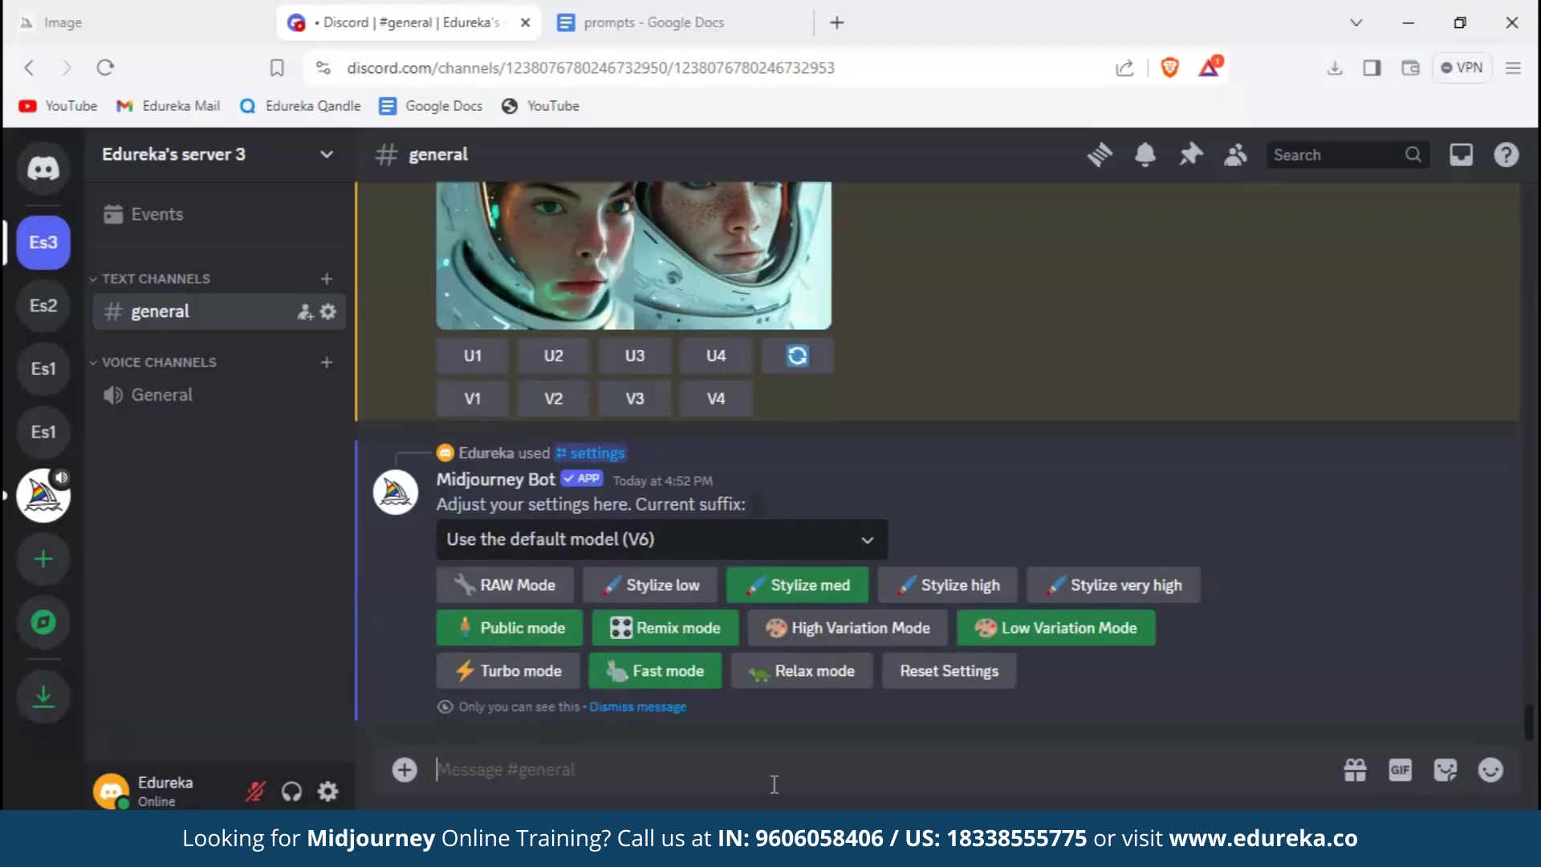
{"action": "left_click", "coordinate": [830, 554]}
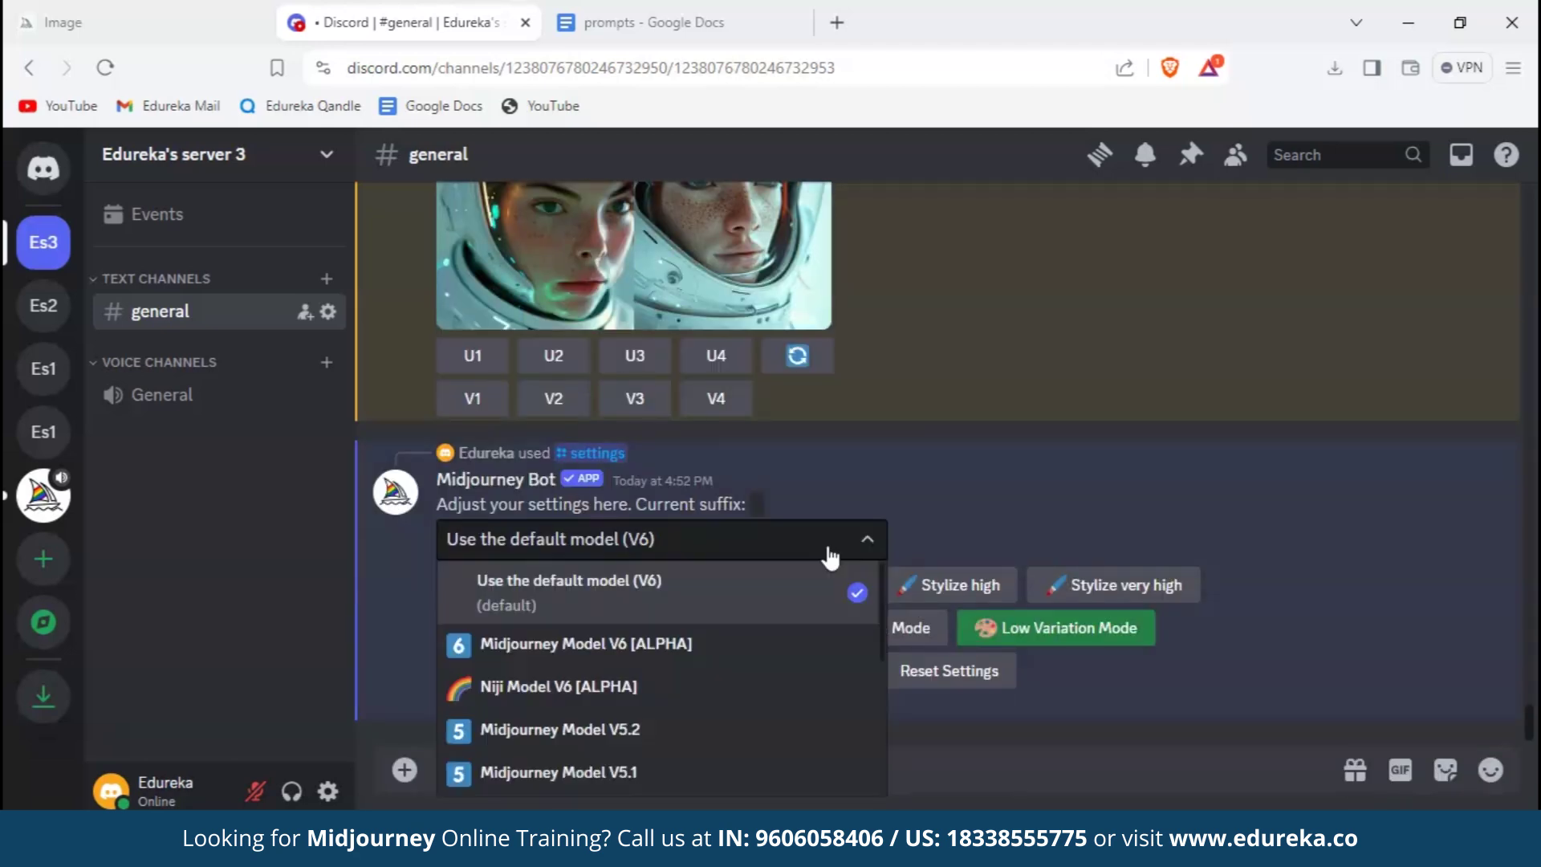
{"action": "scroll", "coordinate": [784, 700], "scroll_direction": "down", "scroll_amount": 3}
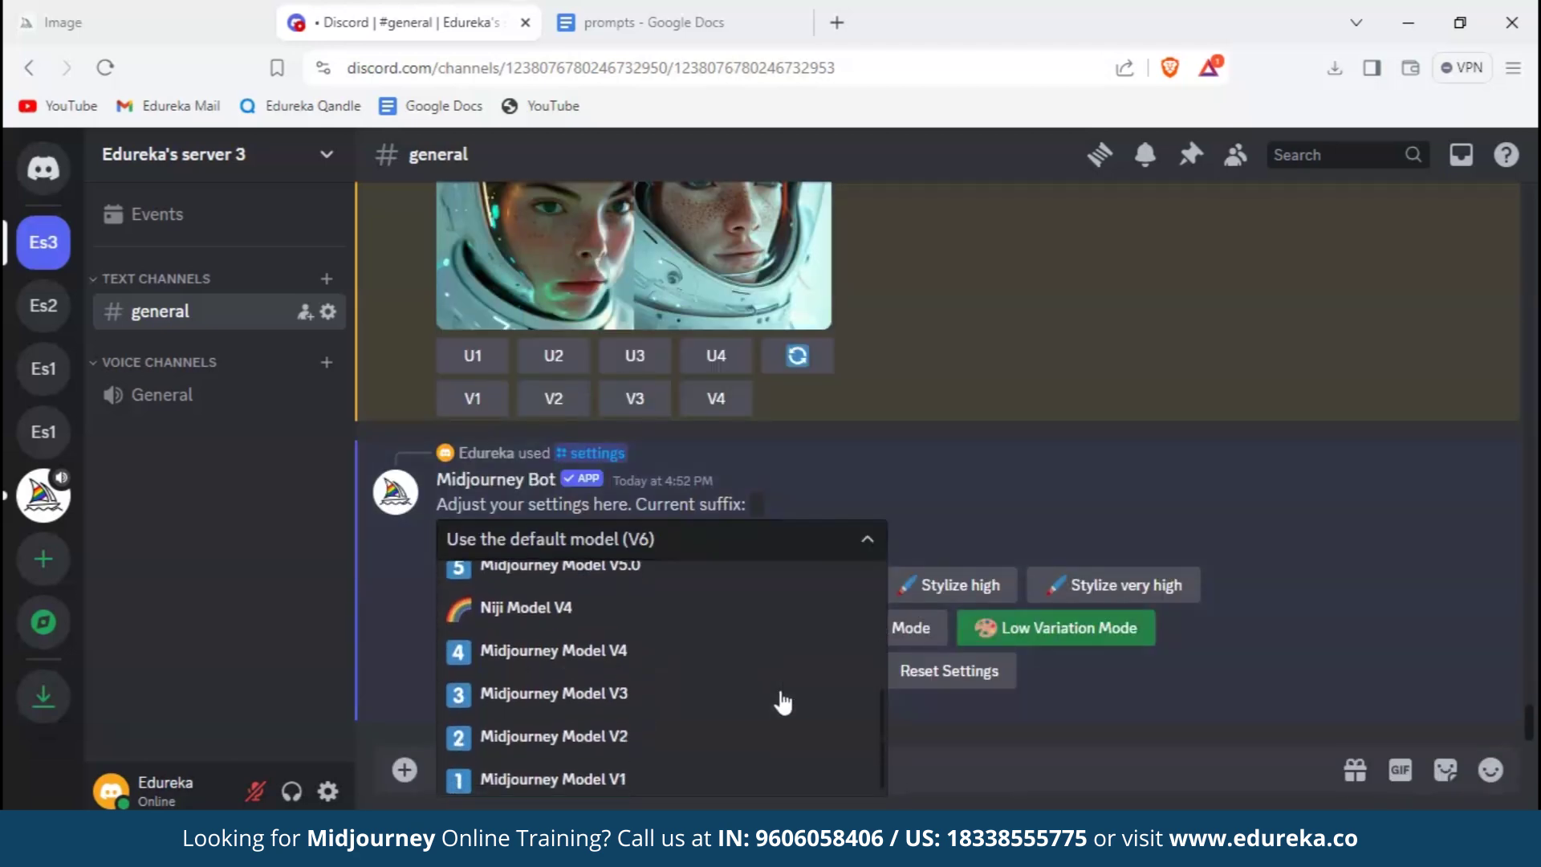
{"action": "scroll", "coordinate": [784, 702], "scroll_direction": "up", "scroll_amount": 3}
{"action": "left_click", "coordinate": [829, 471]}
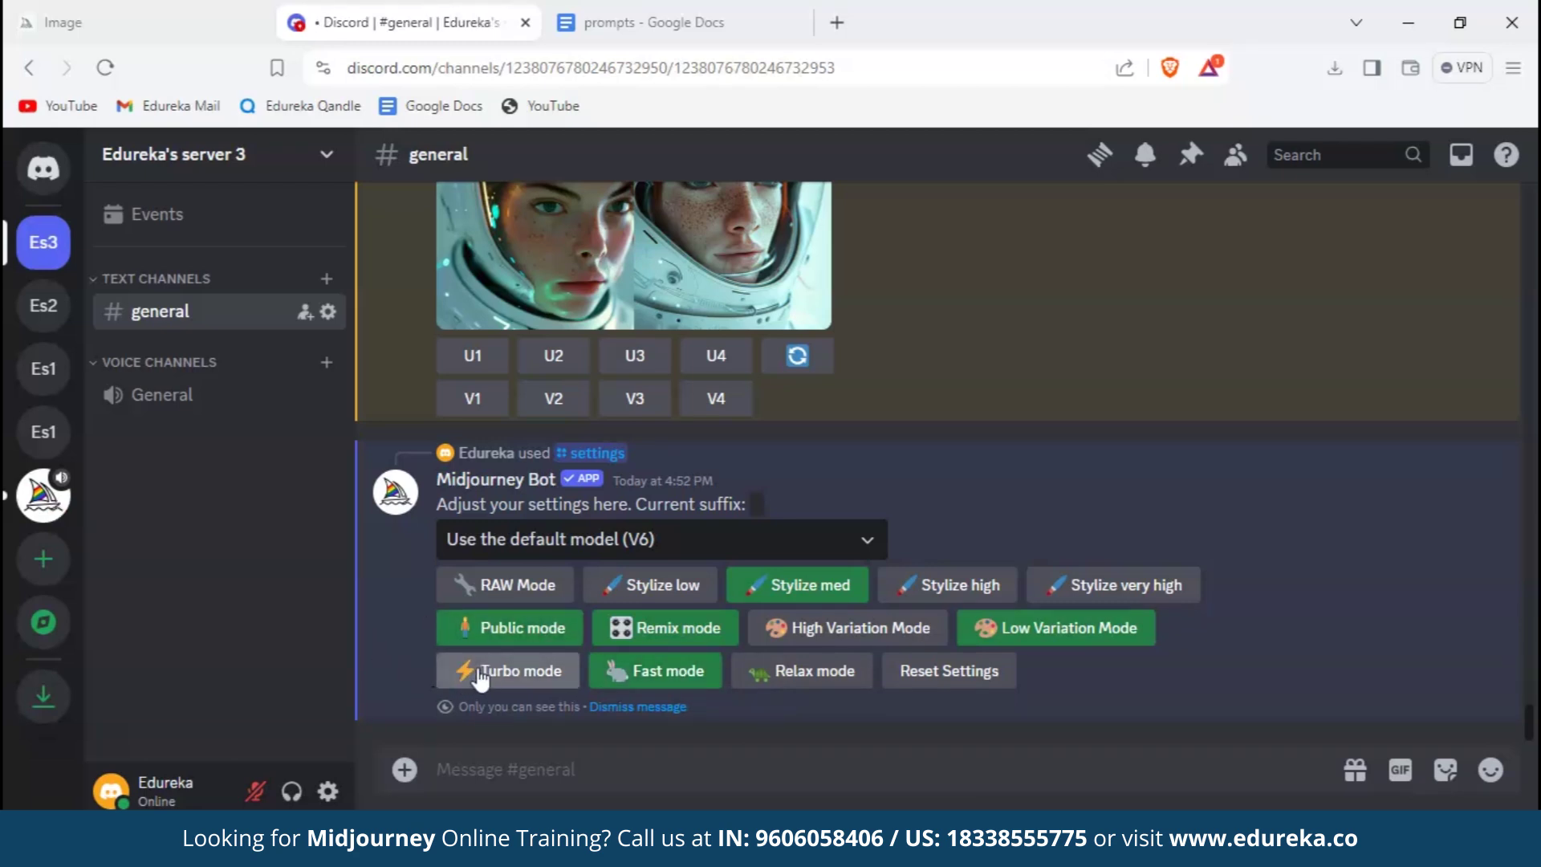
{"action": "left_click", "coordinate": [954, 679]}
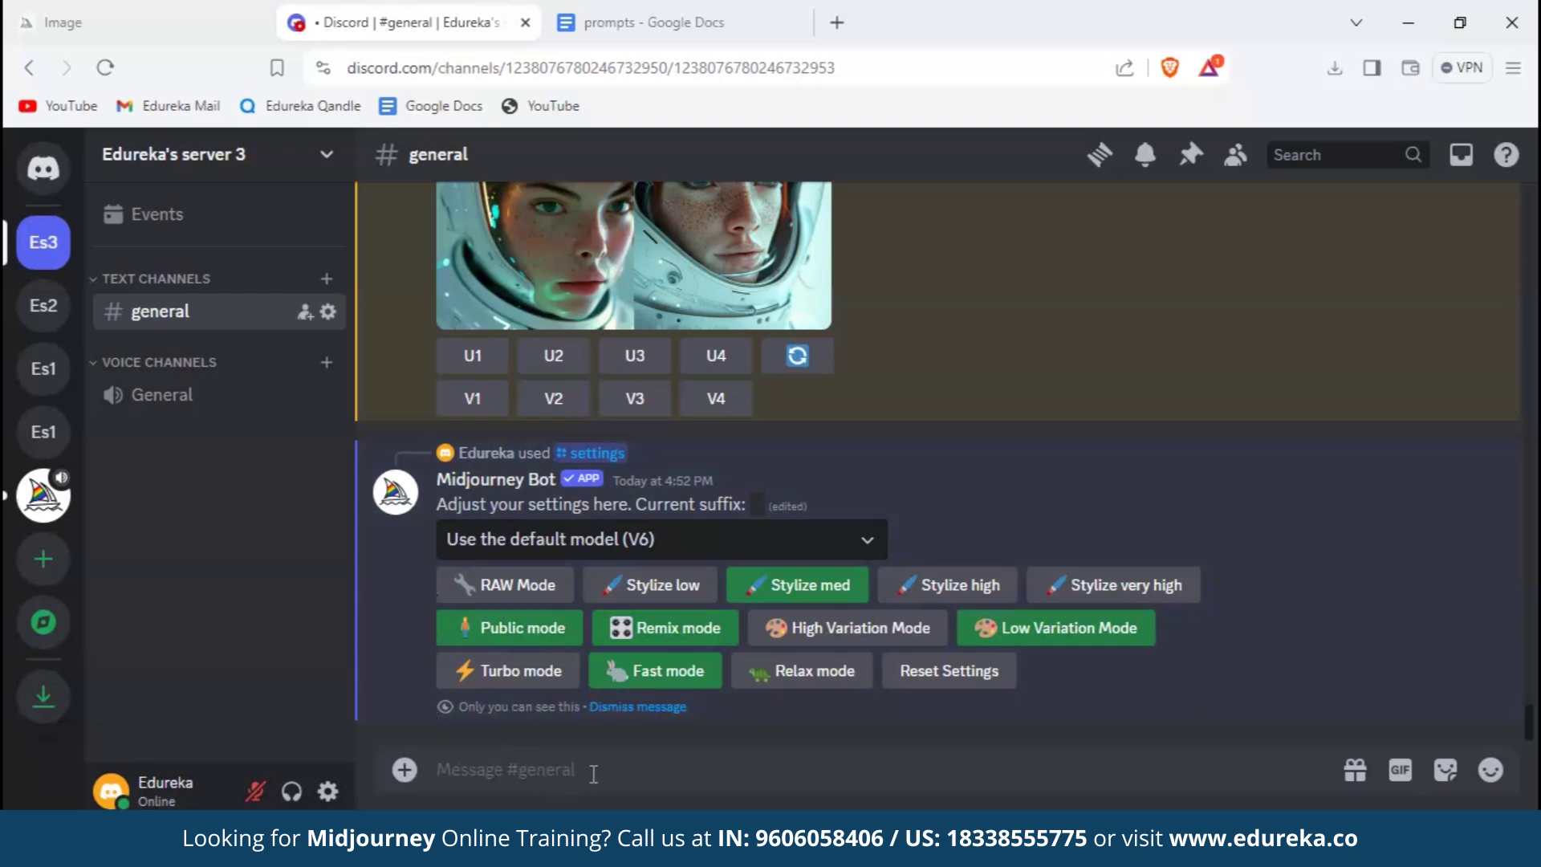
Generate a grid from the pasted vintage bakery logo prompt
{"action": "type", "text": "/"}
{"action": "key", "text": "Return"}
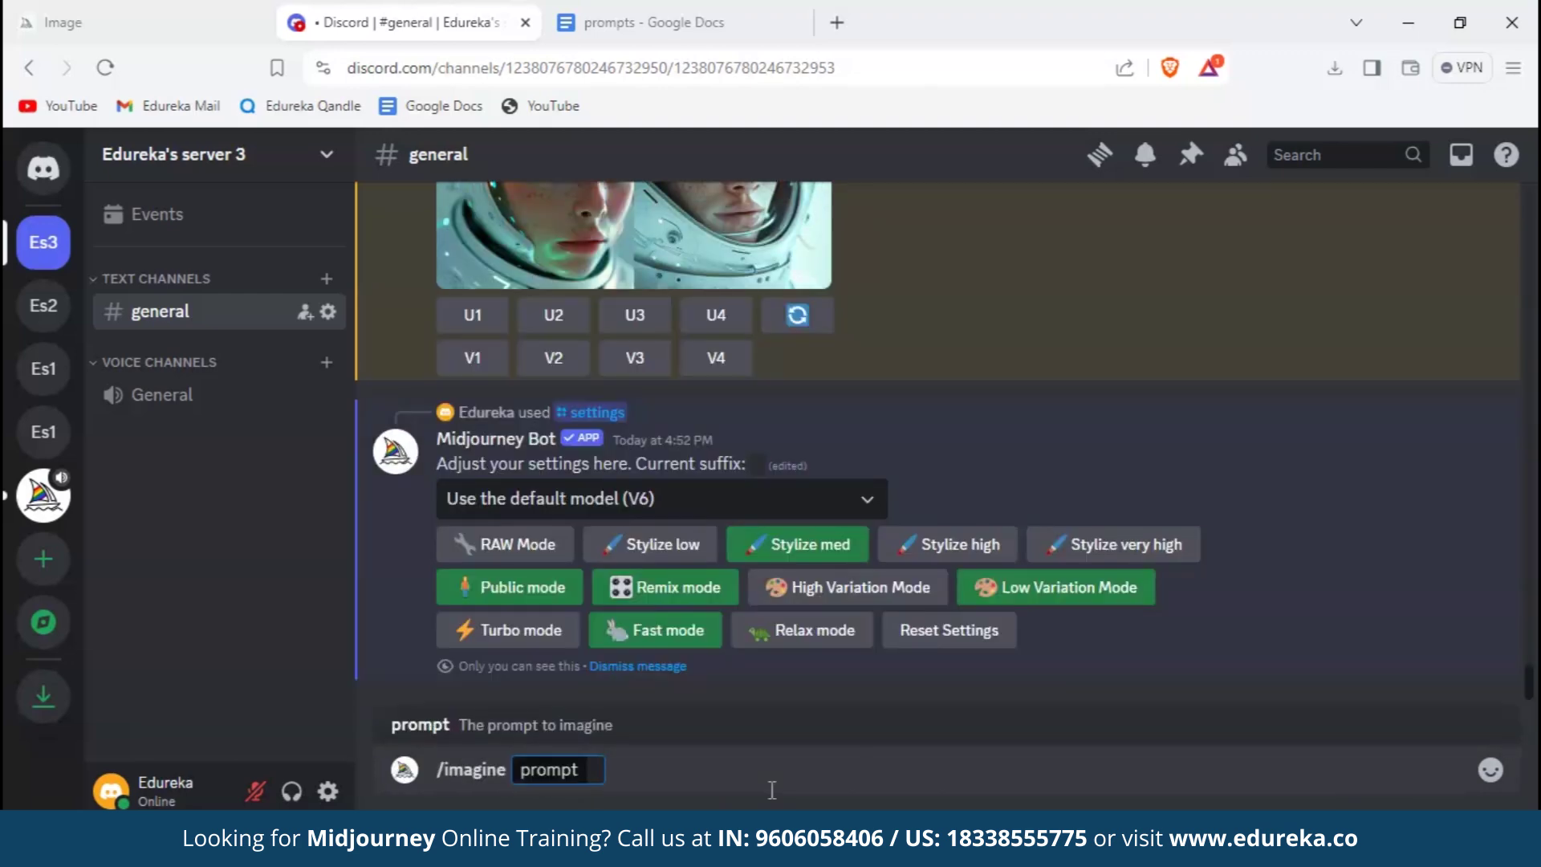
{"action": "type", "text": "design a vintage-inspired logo for a bakery, featuring a crossed whisk and rolling pin"}
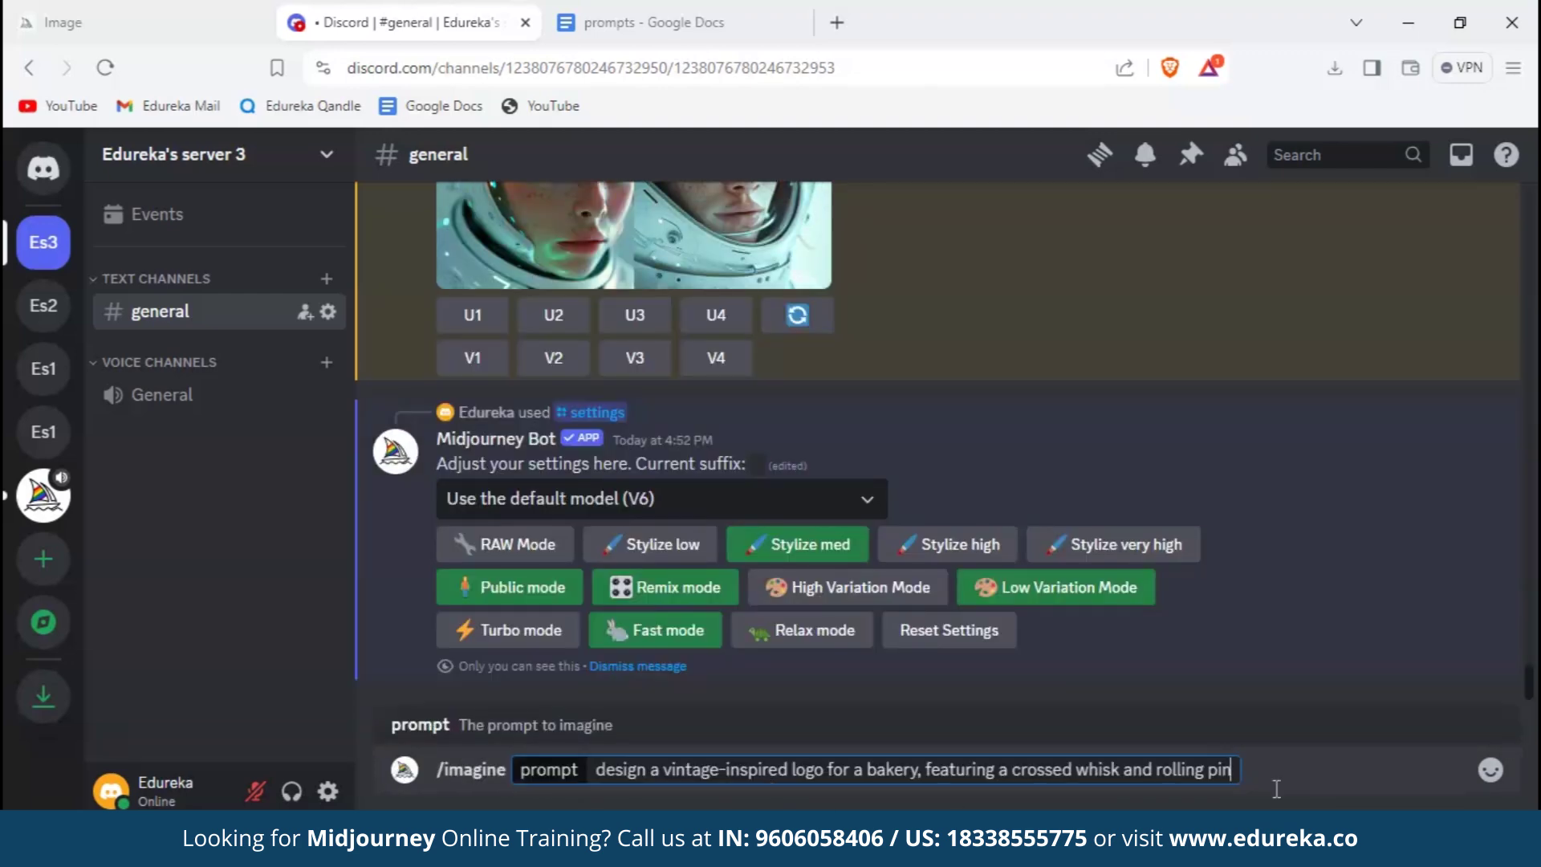
{"action": "key", "text": "Return"}
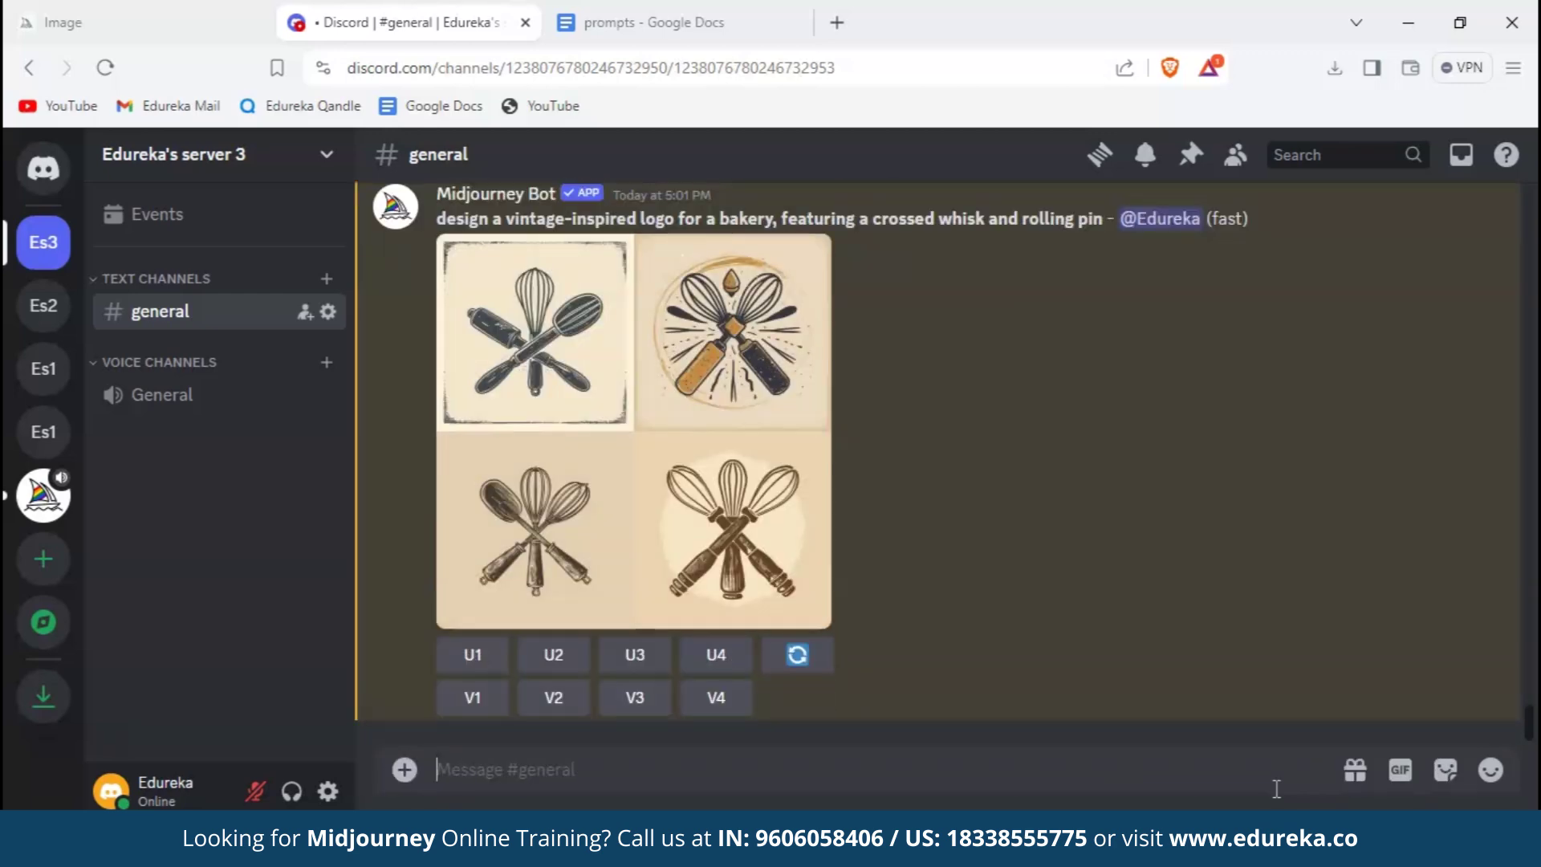
Remix the grid with 'and rolling pin' removed, then preview the crossed-whisk logos
{"action": "left_click", "coordinate": [797, 654]}
{"action": "left_click_drag", "start_coordinate": [837, 536], "coordinate": [677, 516]}
{"action": "key", "text": "BackSpace"}
{"action": "left_click", "coordinate": [945, 620]}
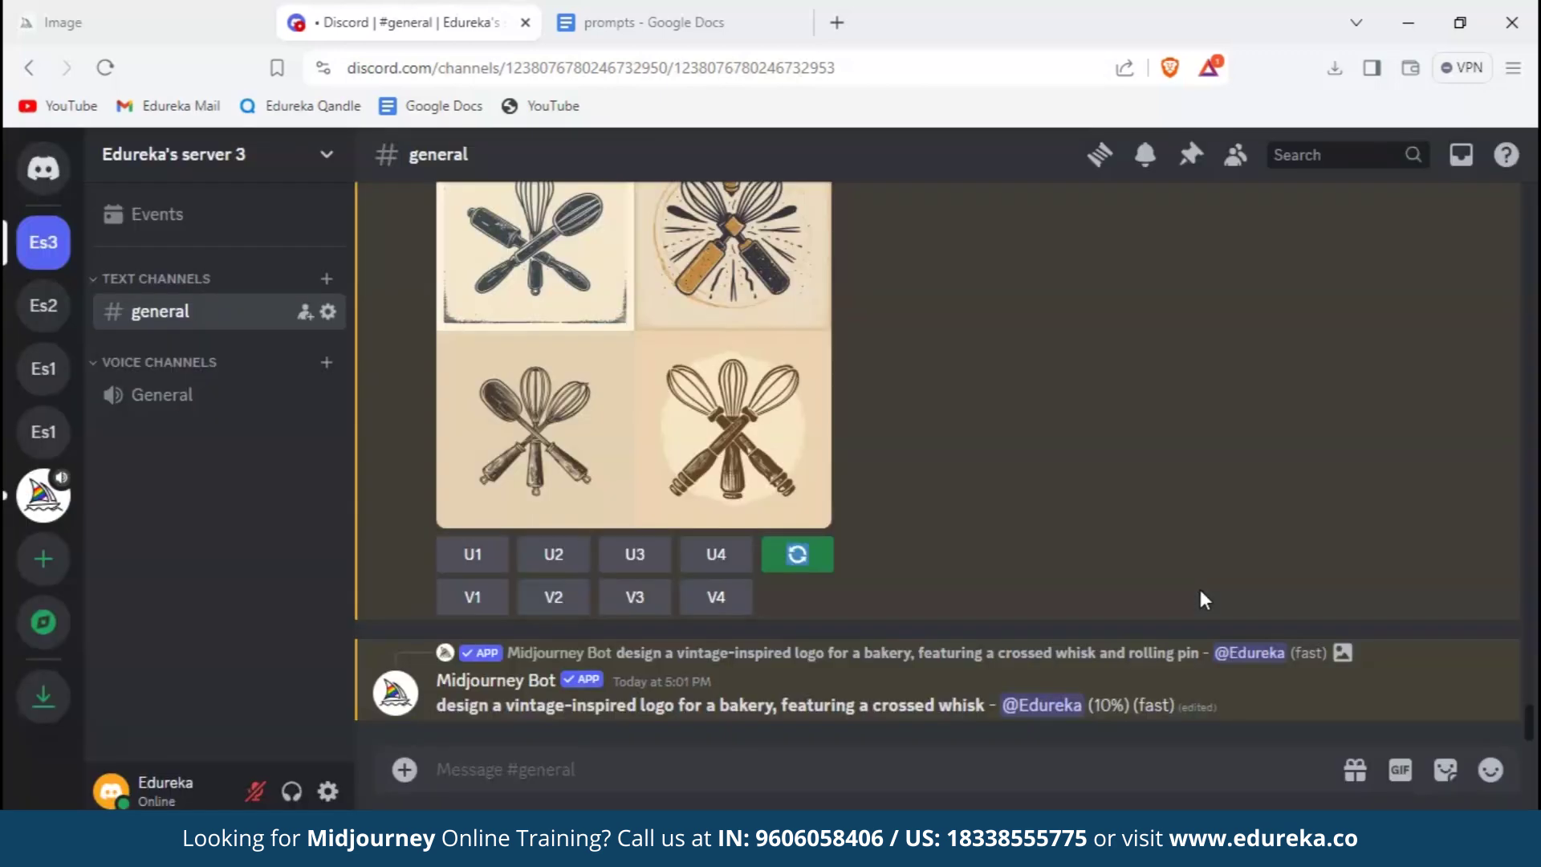
{"action": "scroll", "coordinate": [1201, 589], "scroll_direction": "up", "scroll_amount": 1}
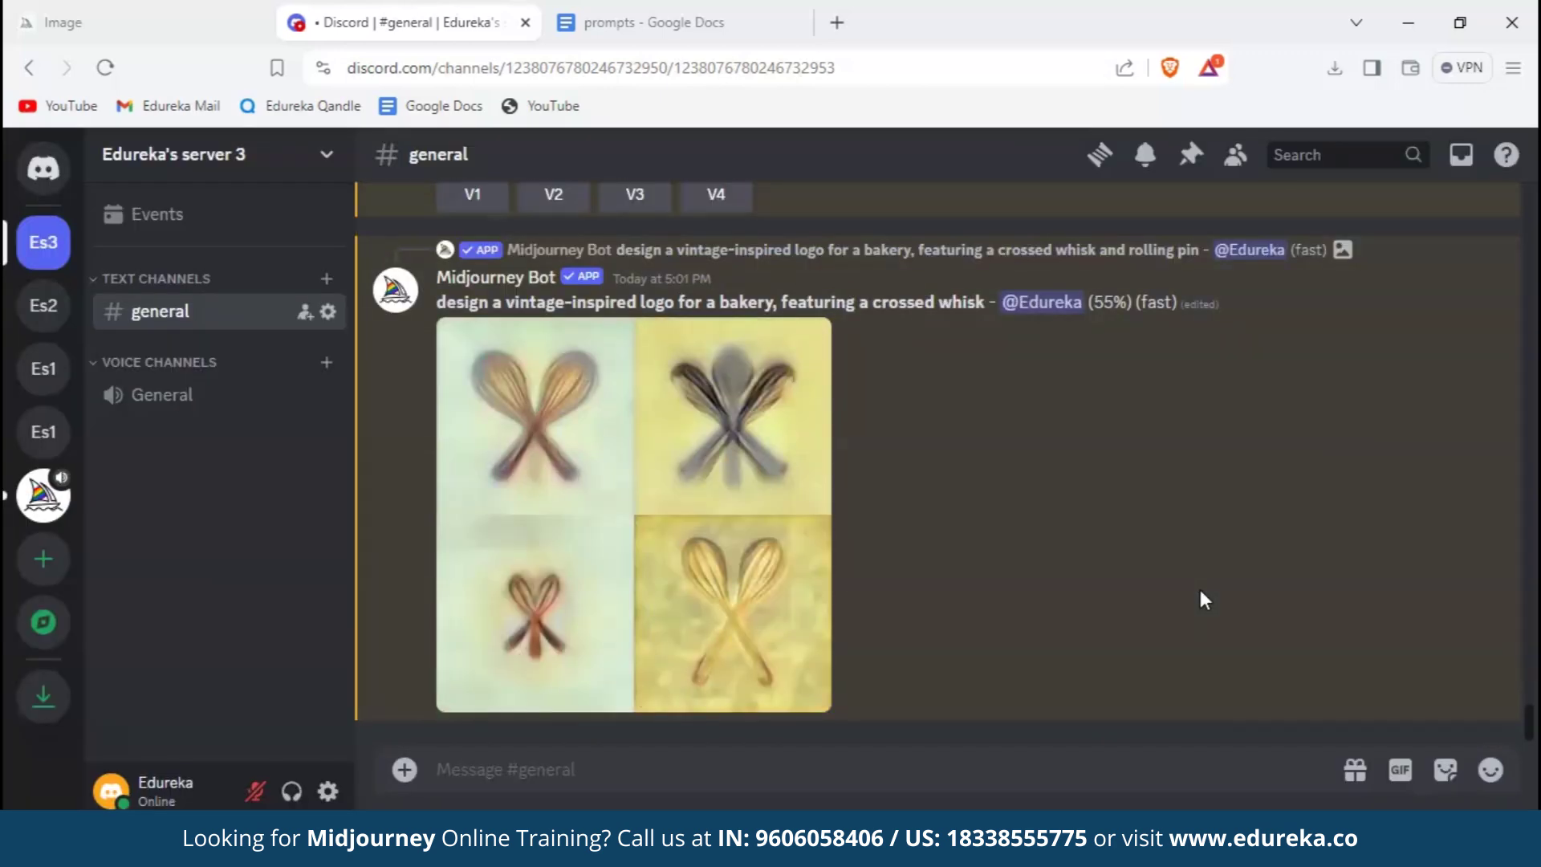
{"action": "left_click", "coordinate": [662, 369]}
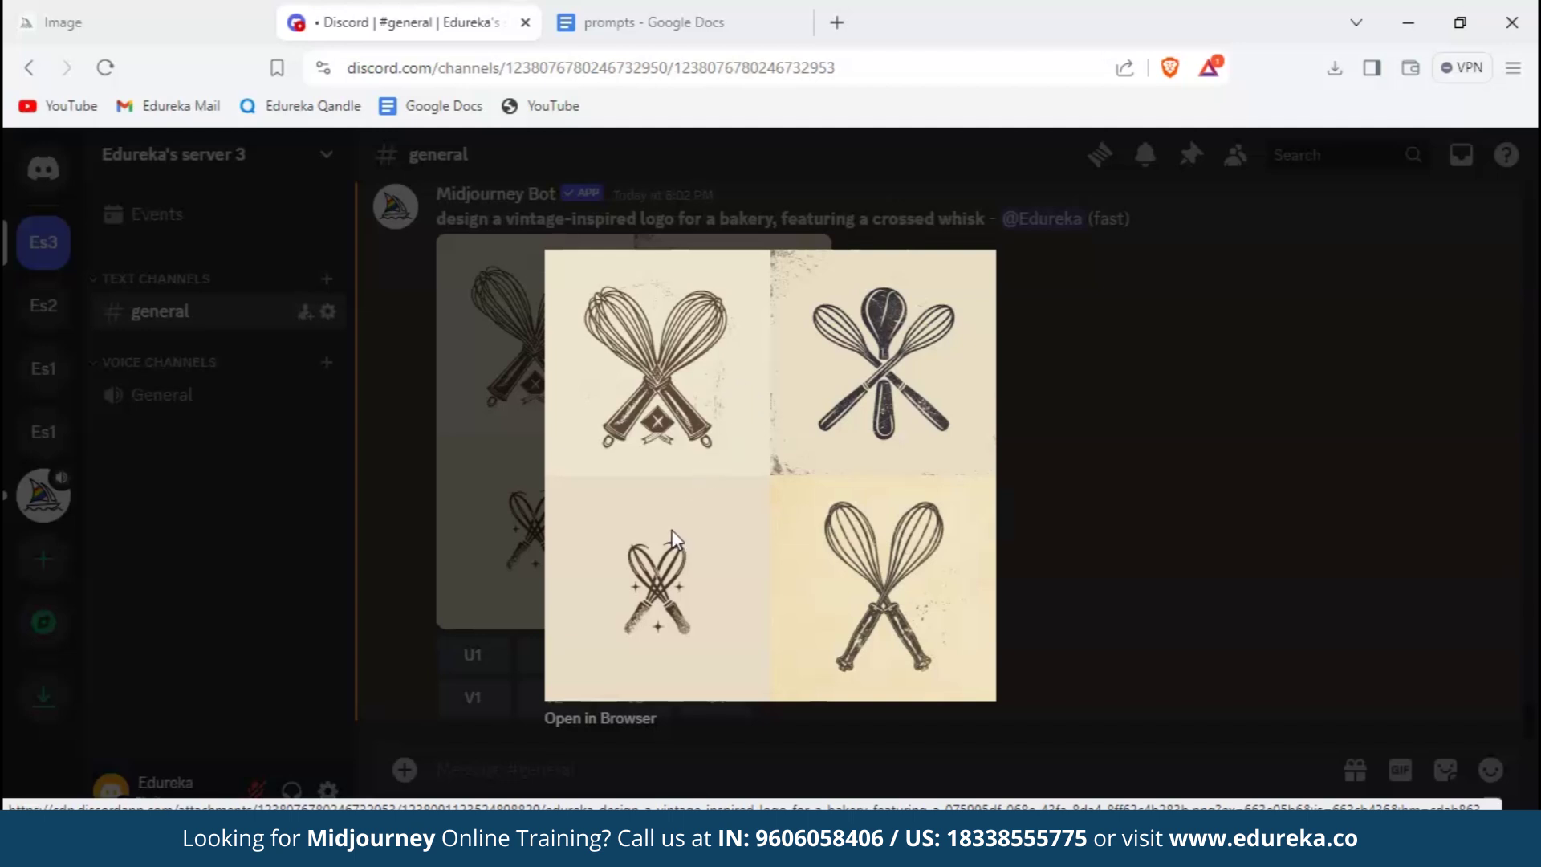
{"action": "left_click", "coordinate": [712, 766]}
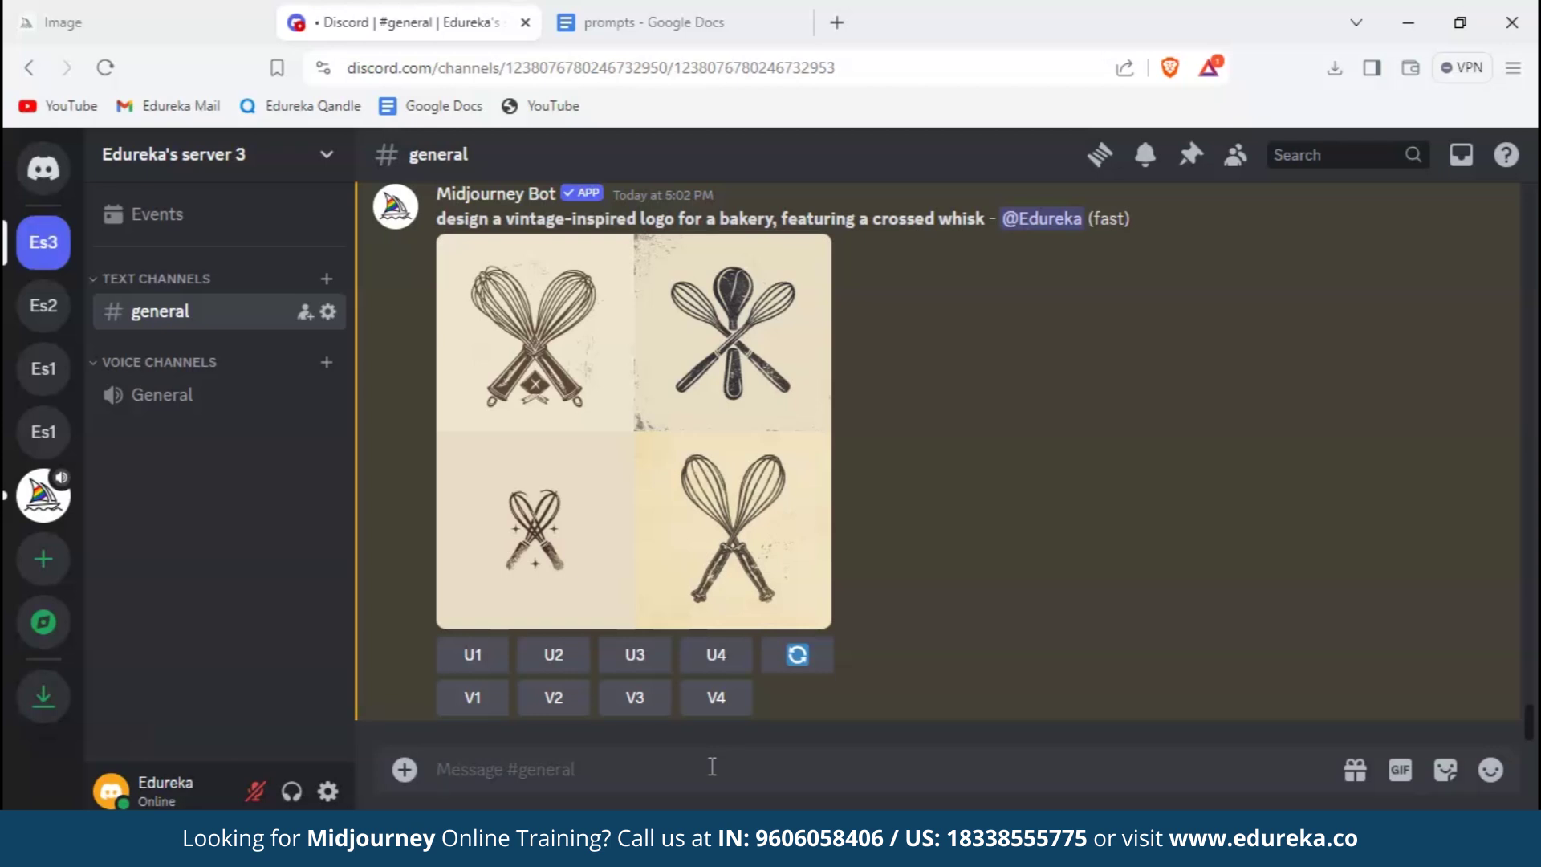
Submit /imagine 'a dolphin swimming in ocean with sharks in sawning sun --ar 16:9'
{"action": "type", "text": "/imagine prompt a dolphin swimming in ocean"}
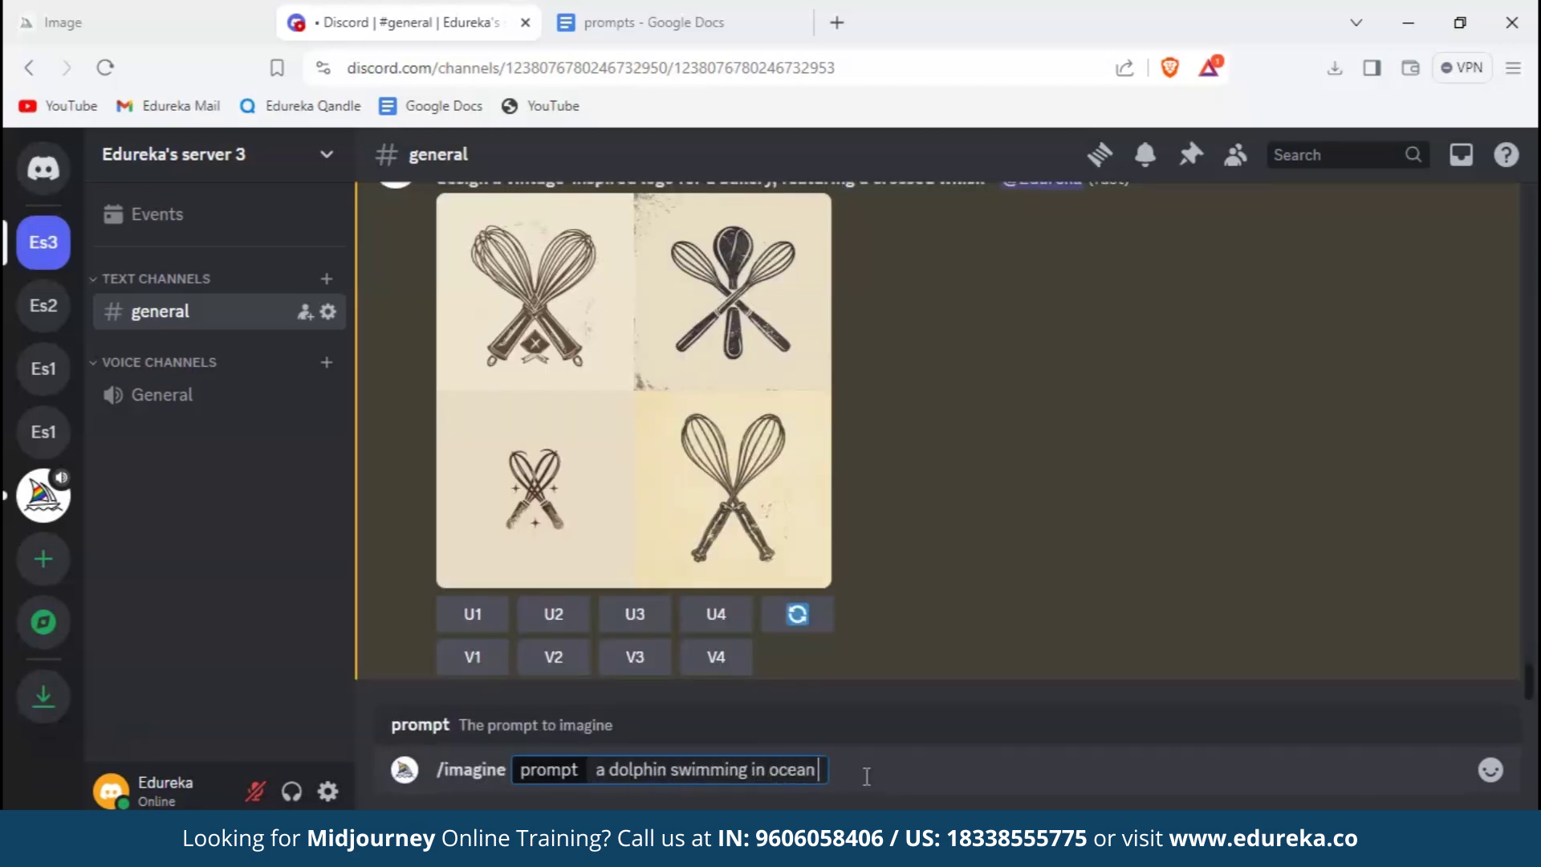
{"action": "type", "text": " with sharks in sawning sun --ar"}
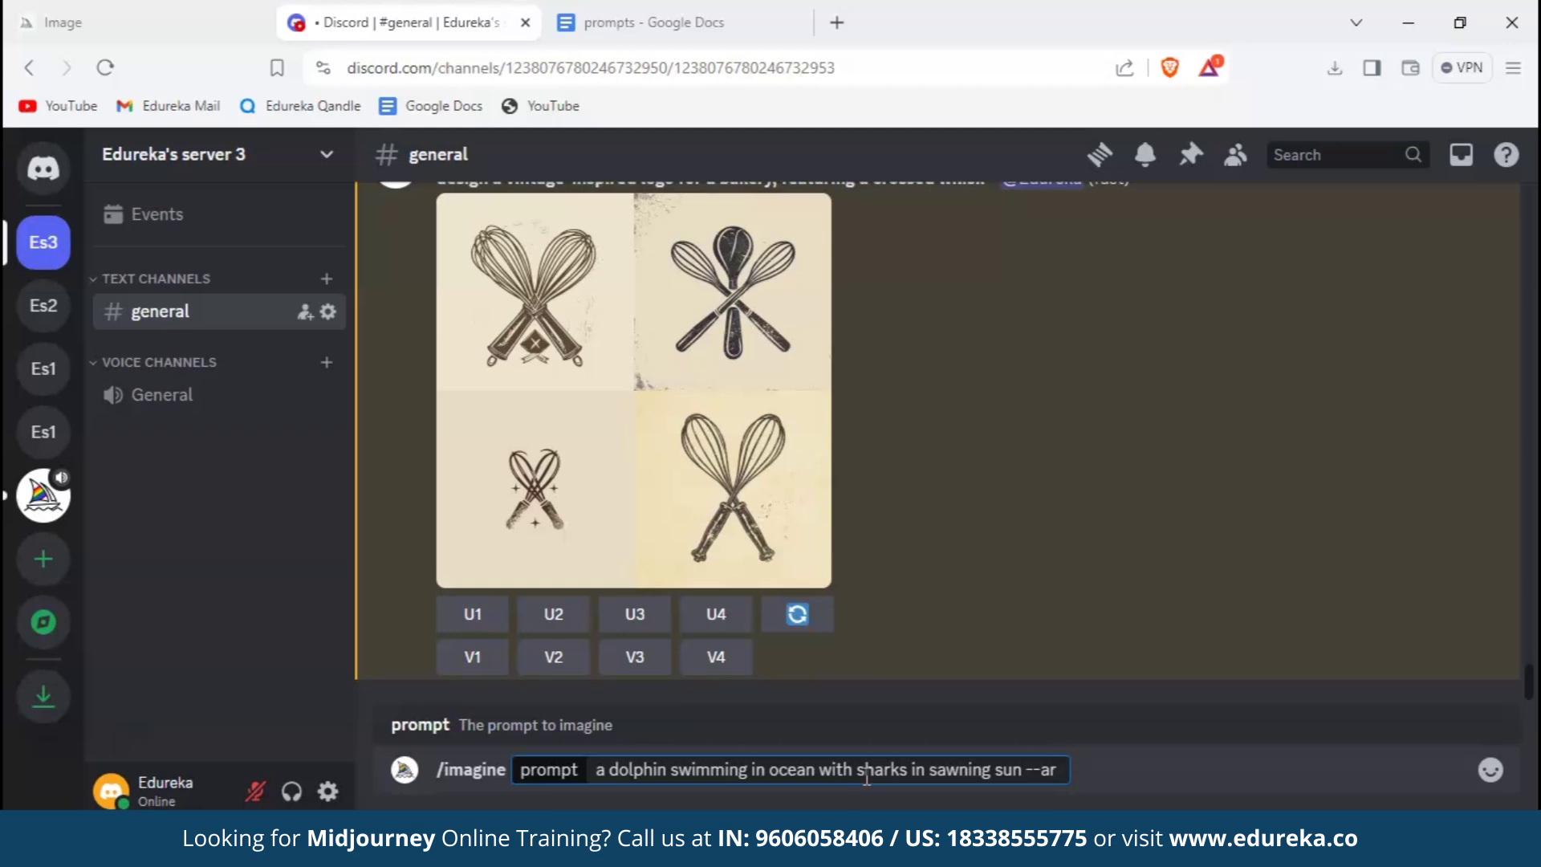
{"action": "type", "text": "16:9"}
{"action": "key", "text": "Return"}
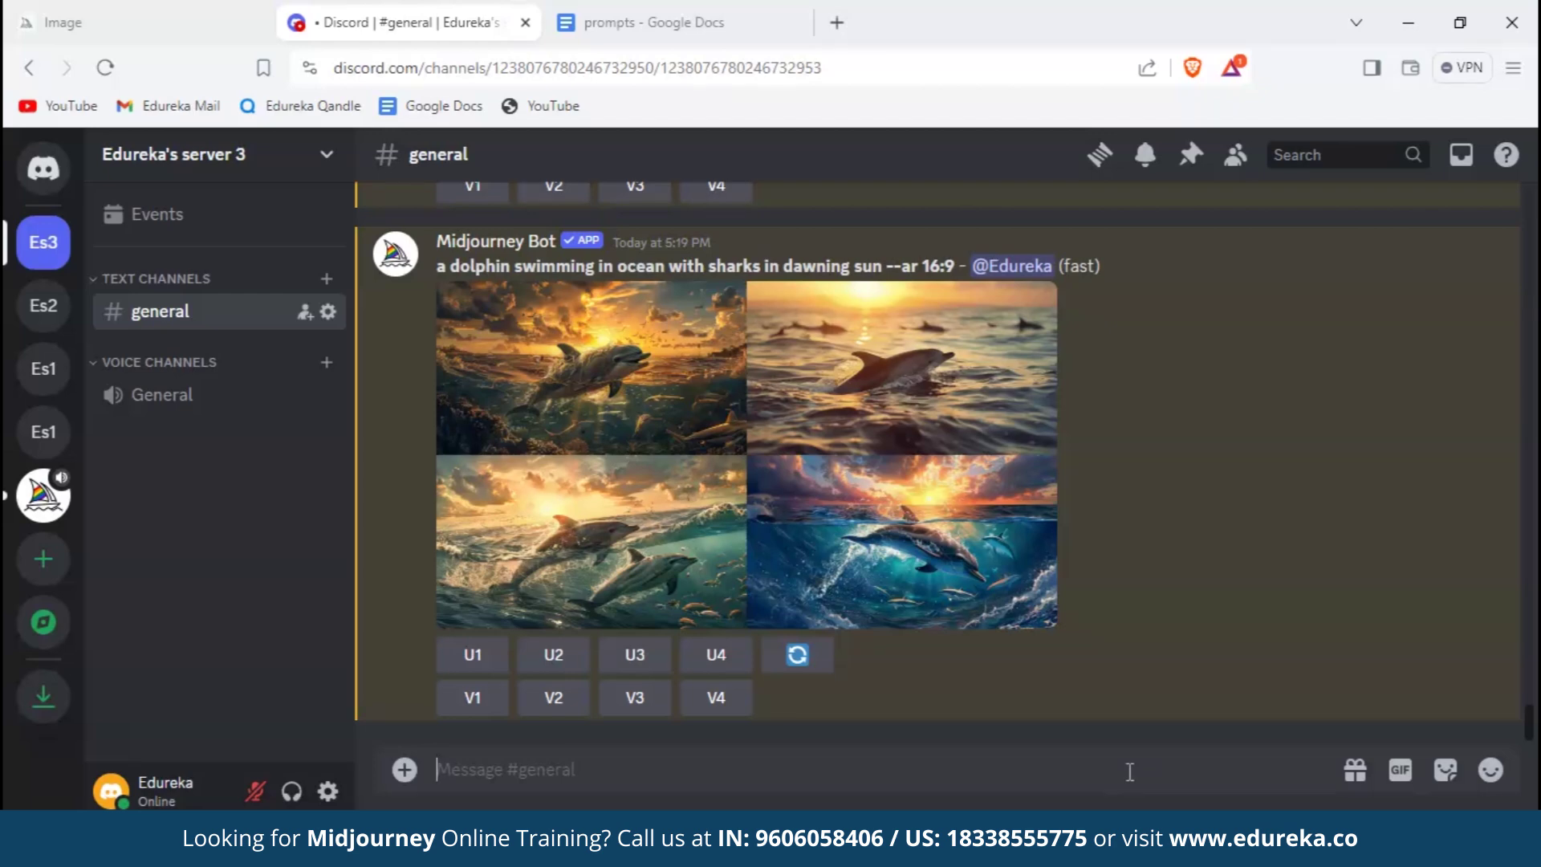
Resubmit the 16:9 dolphin prompt with --no clouds added
{"action": "type", "text": "/imagine prompt"}
{"action": "type", "text": "a dolphin swimming in ocean with sharks in dawning sun --ar 16:9"}
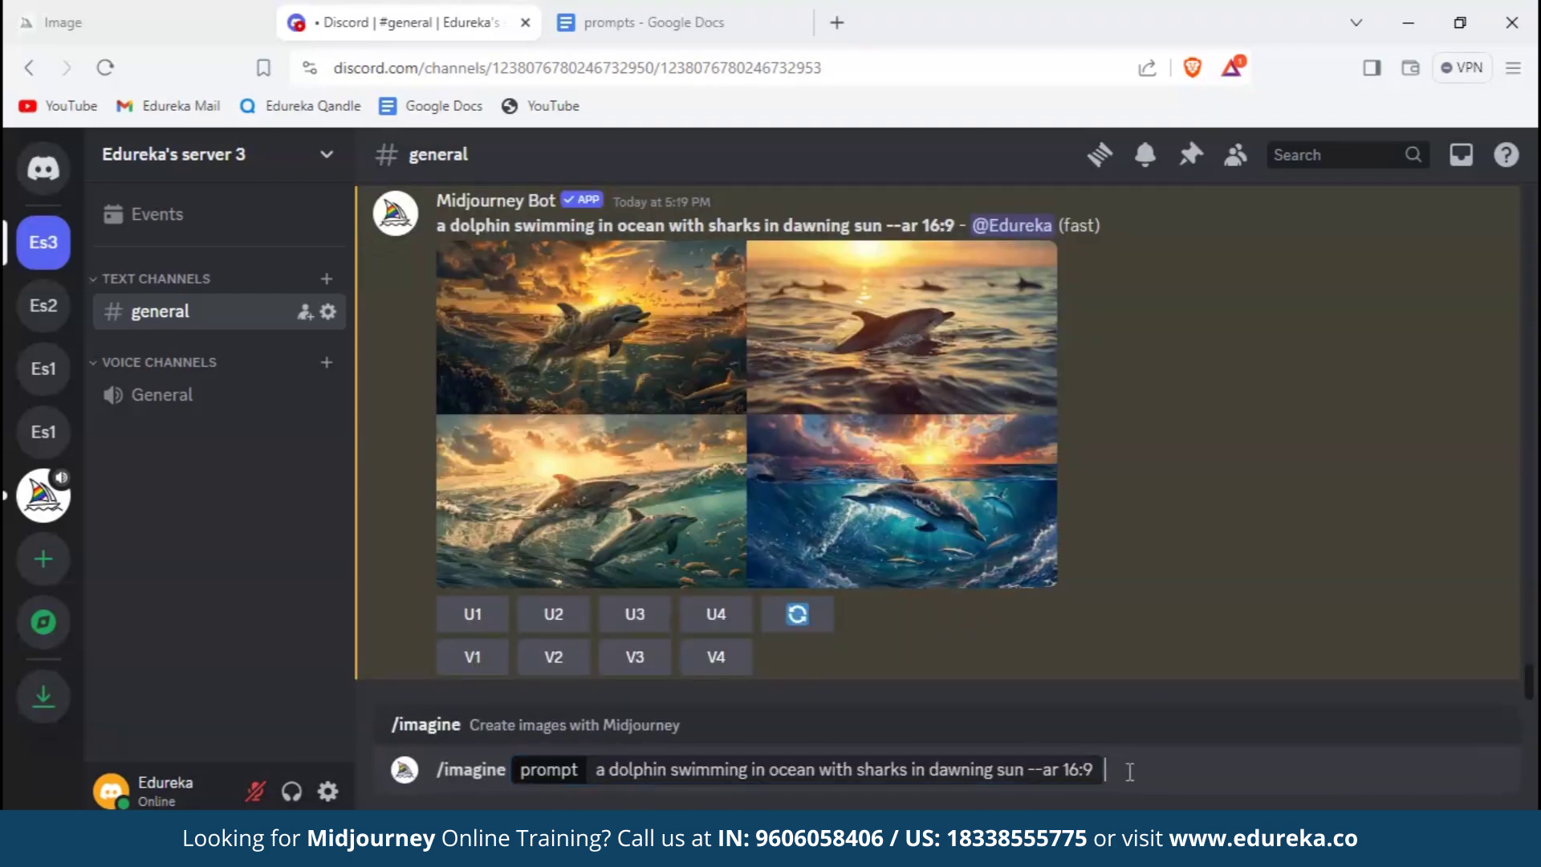
{"action": "type", "text": "--"}
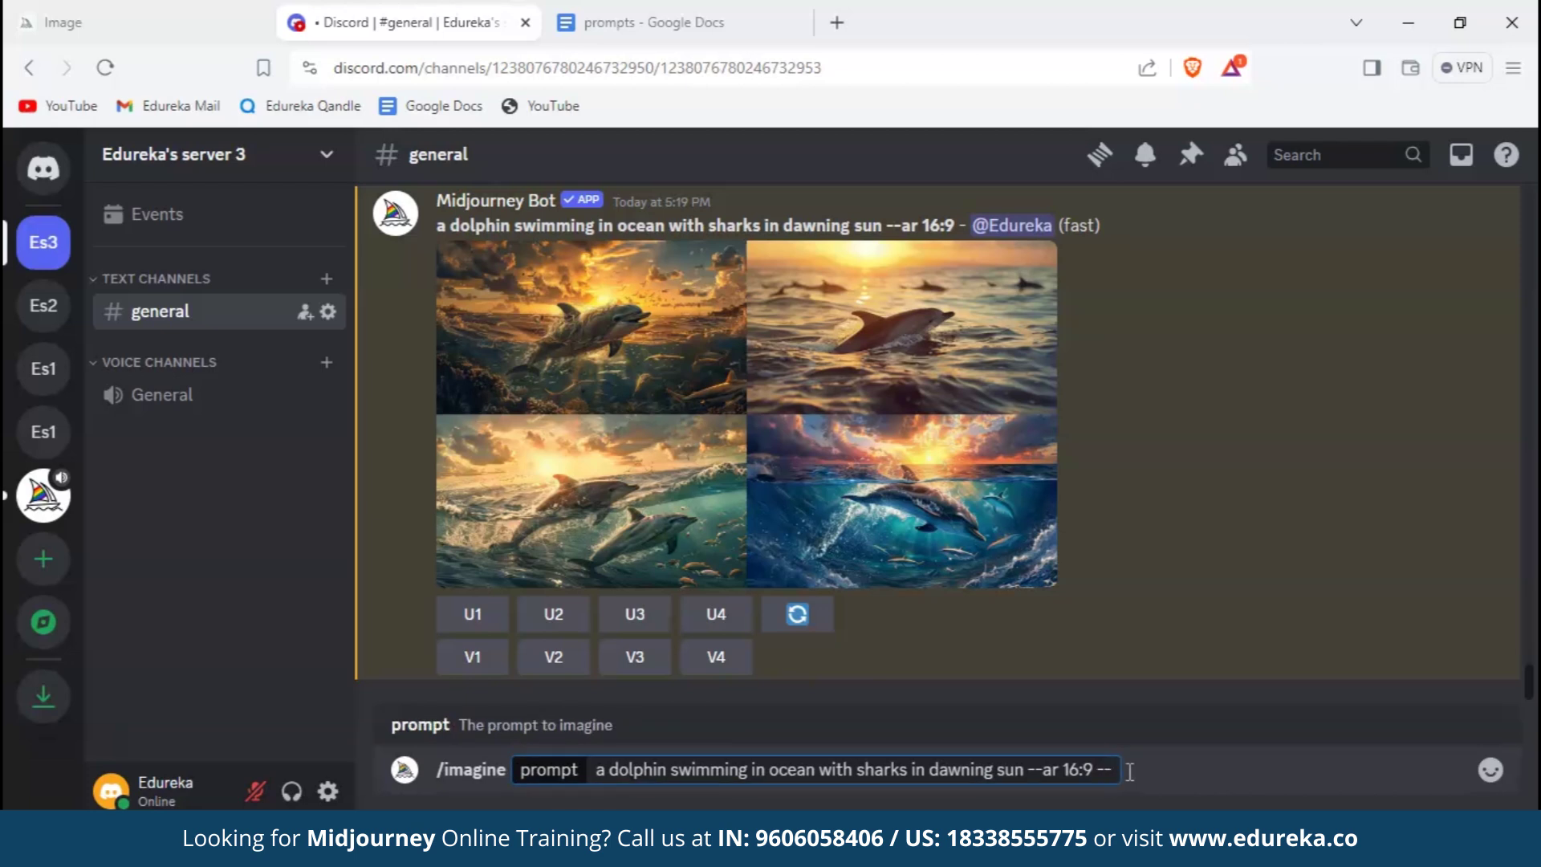
{"action": "type", "text": "no"}
{"action": "type", "text": "clouds"}
{"action": "key", "text": "Return"}
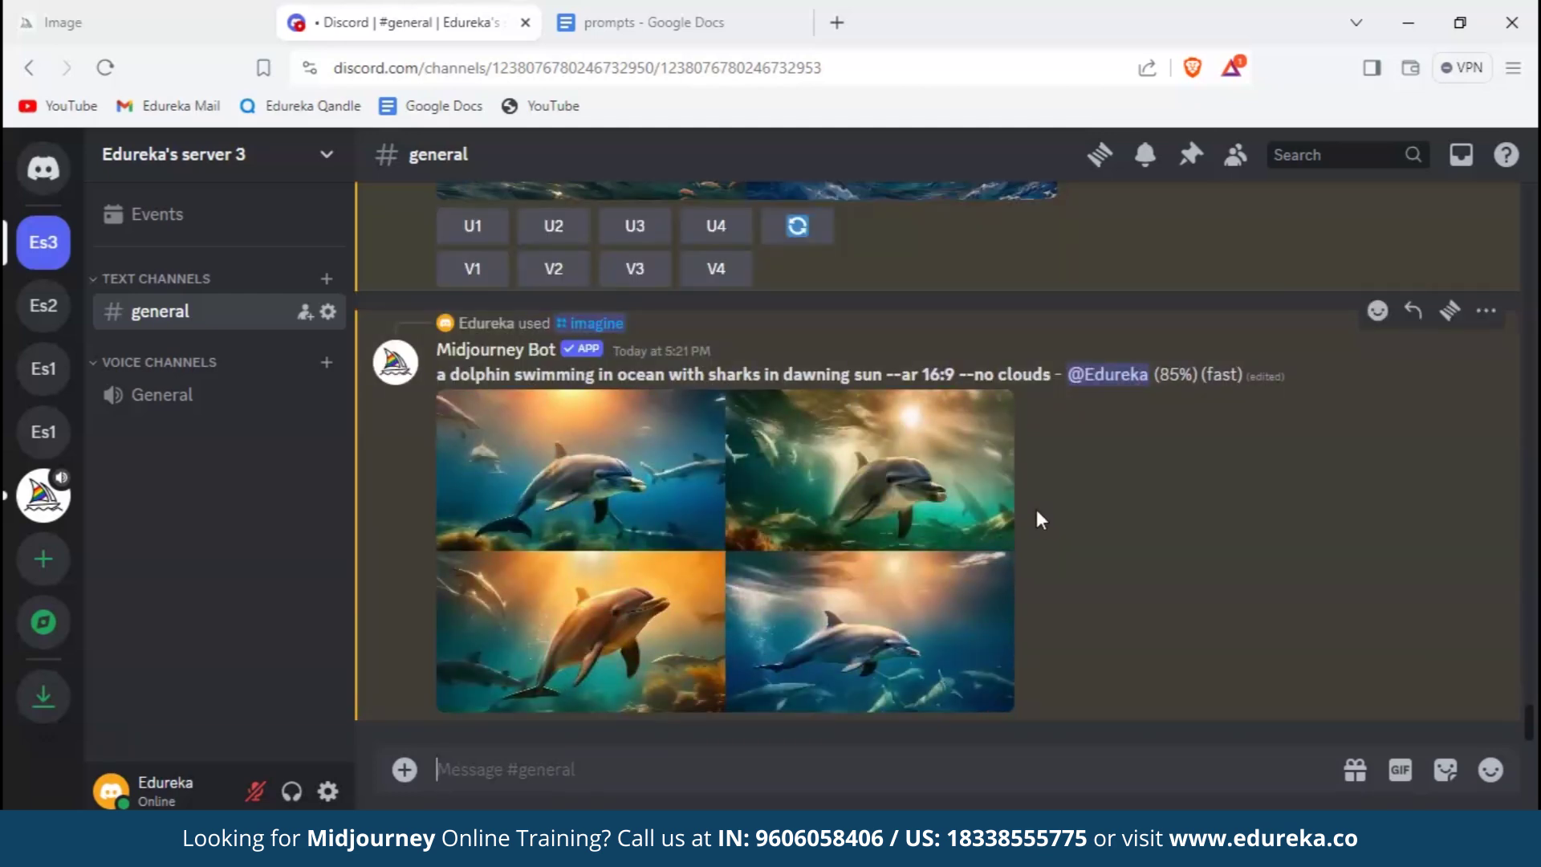
Enlarge the no-clouds grid, then scroll up to compare it with the earlier one
{"action": "left_click", "coordinate": [1037, 509]}
{"action": "key", "text": "Escape"}
{"action": "scroll", "coordinate": [1240, 411], "scroll_direction": "up", "scroll_amount": 5}
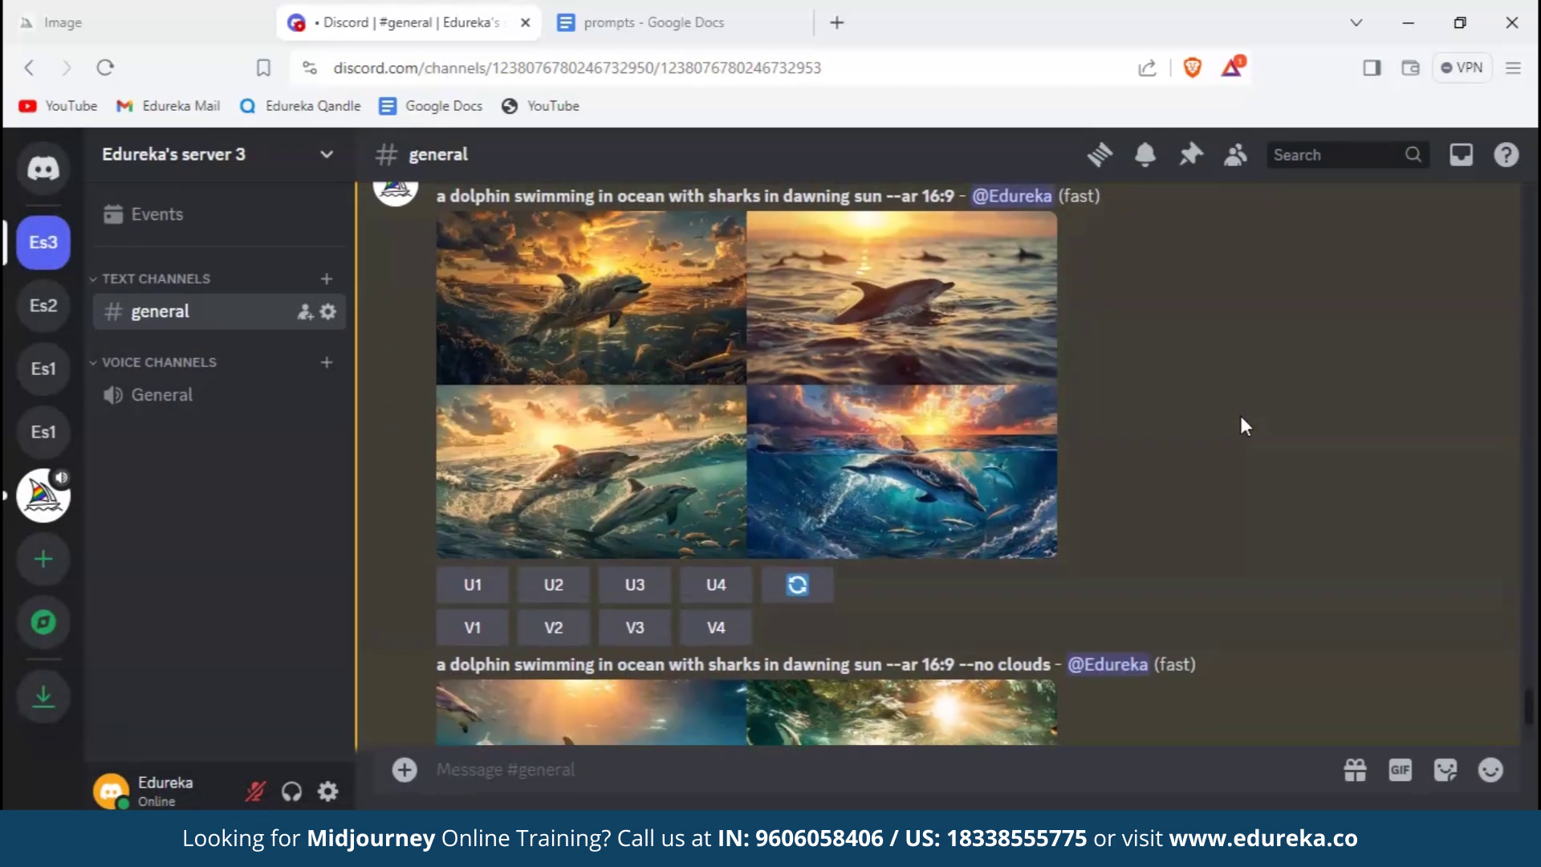
{"action": "scroll", "coordinate": [1239, 411], "scroll_direction": "down", "scroll_amount": 3}
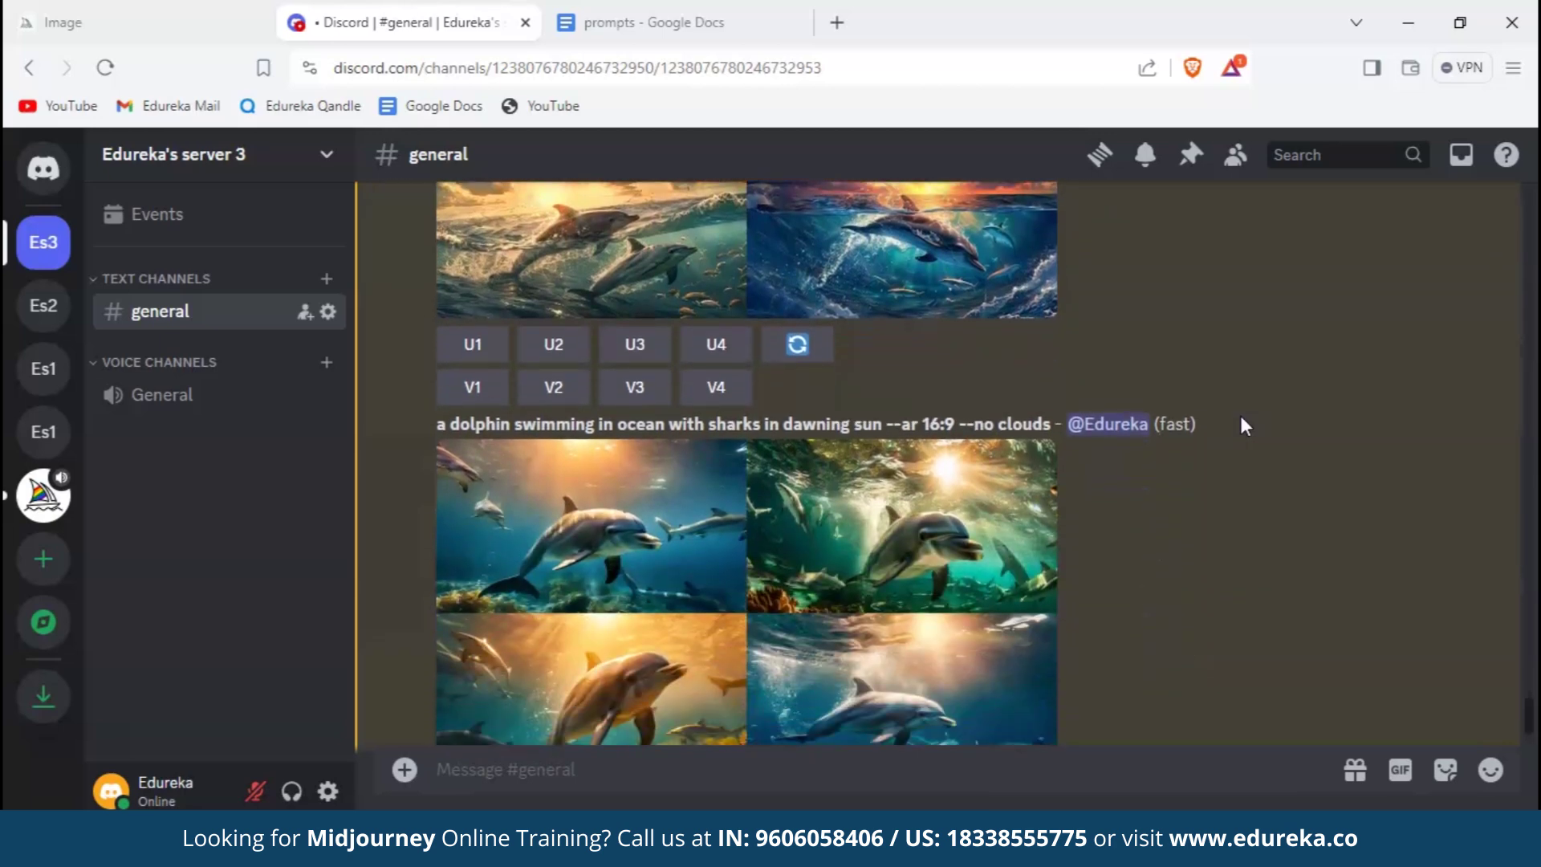
{"action": "scroll", "coordinate": [1240, 416], "scroll_direction": "up", "scroll_amount": 2}
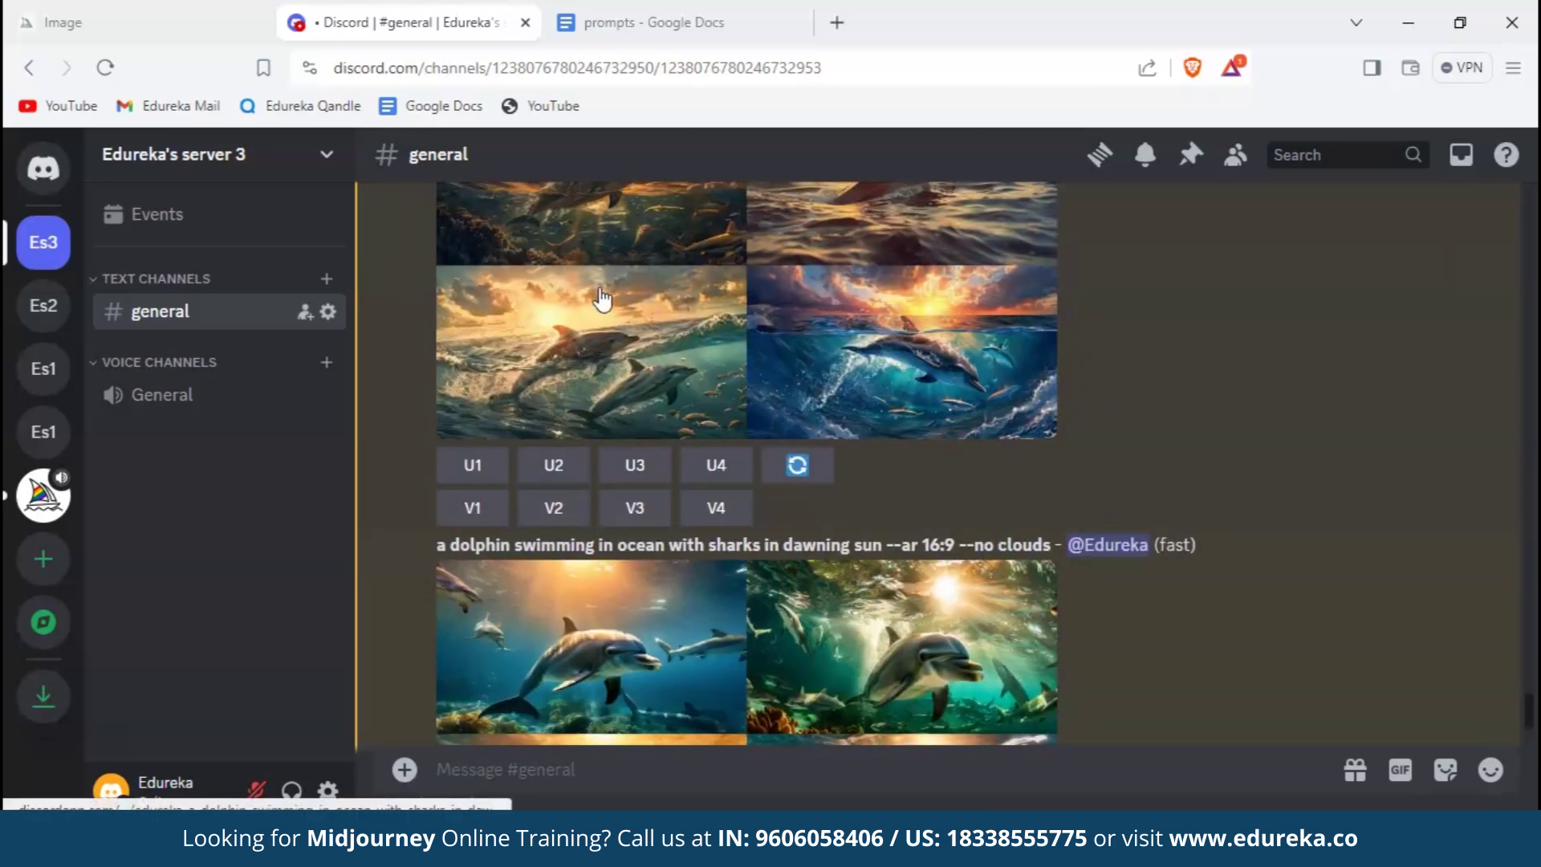
{"action": "scroll", "coordinate": [600, 286], "scroll_direction": "up", "scroll_amount": 1}
{"action": "scroll", "coordinate": [953, 232], "scroll_direction": "up", "scroll_amount": 1}
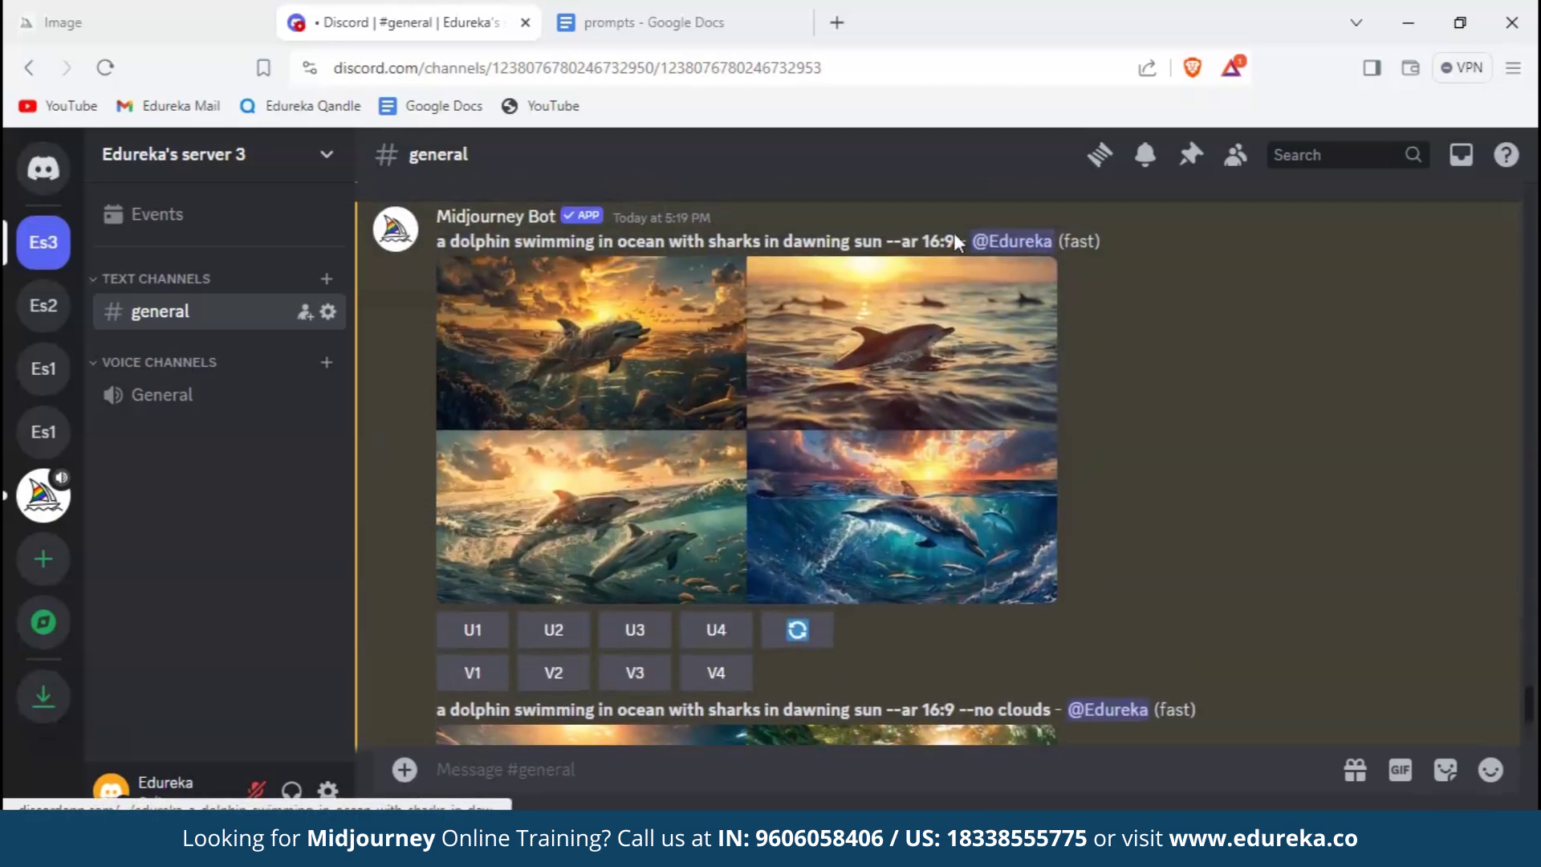
{"action": "scroll", "coordinate": [955, 232], "scroll_direction": "down", "scroll_amount": 5}
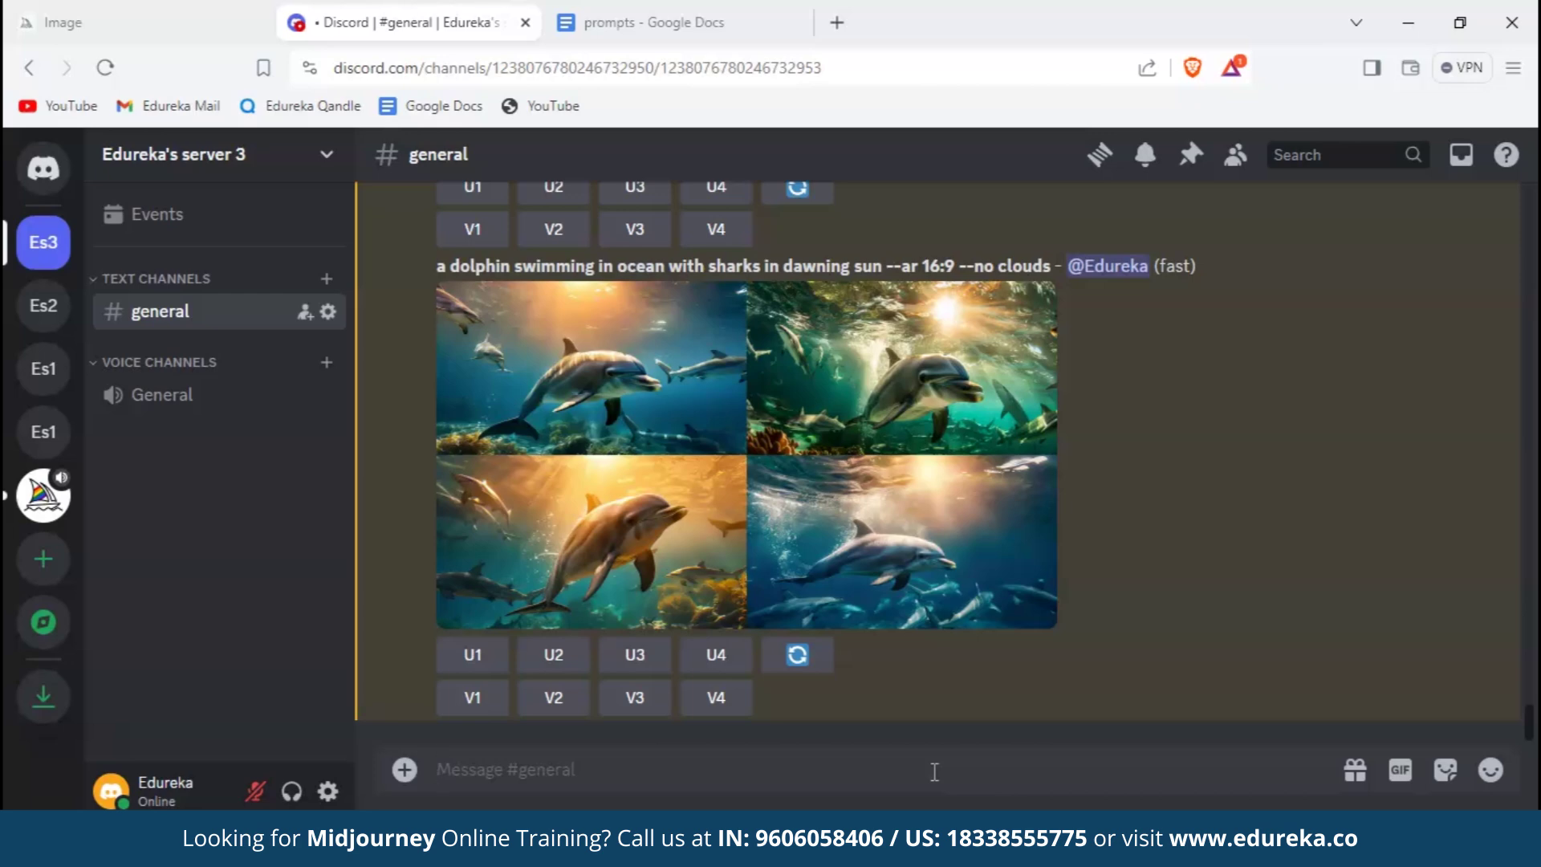
Resubmit the dolphin prompt with --ar 16:9 replaced by --s 1000
{"action": "type", "text": "/im"}
{"action": "key", "text": "Tab"}
{"action": "type", "text": "a dolphin swimming in ocean with sharks in dawning sun --ar 16:9"}
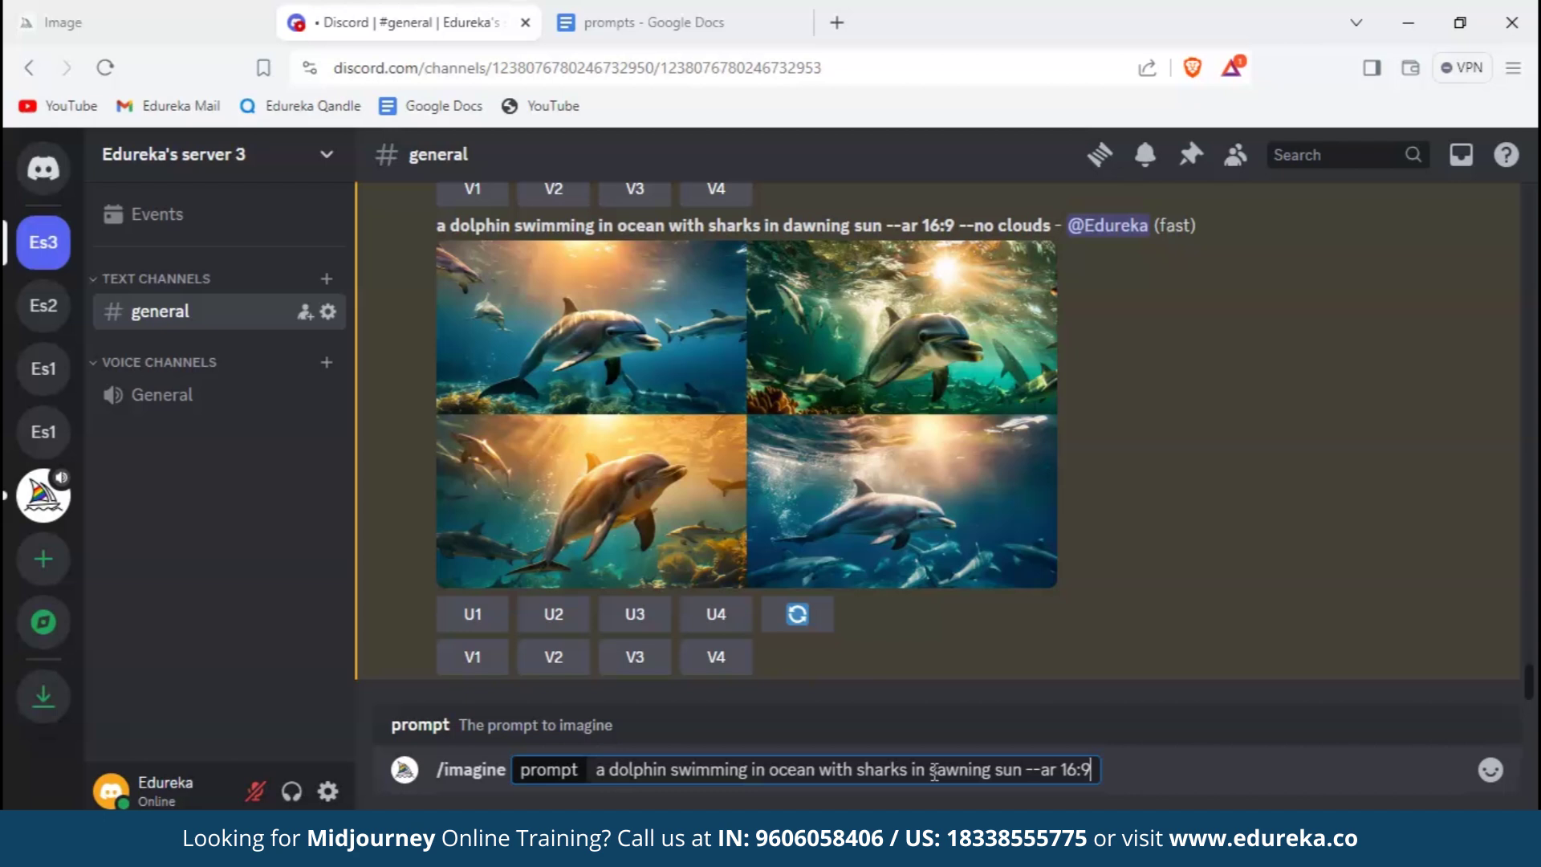
{"action": "key", "text": "BackSpace"}
{"action": "key", "text": "BackSpace"}
{"action": "key", "text": "BackSpace"}
{"action": "key", "text": "BackSpace"}
{"action": "key", "text": "BackSpace"}
{"action": "key", "text": "BackSpace"}
{"action": "key", "text": "BackSpace"}
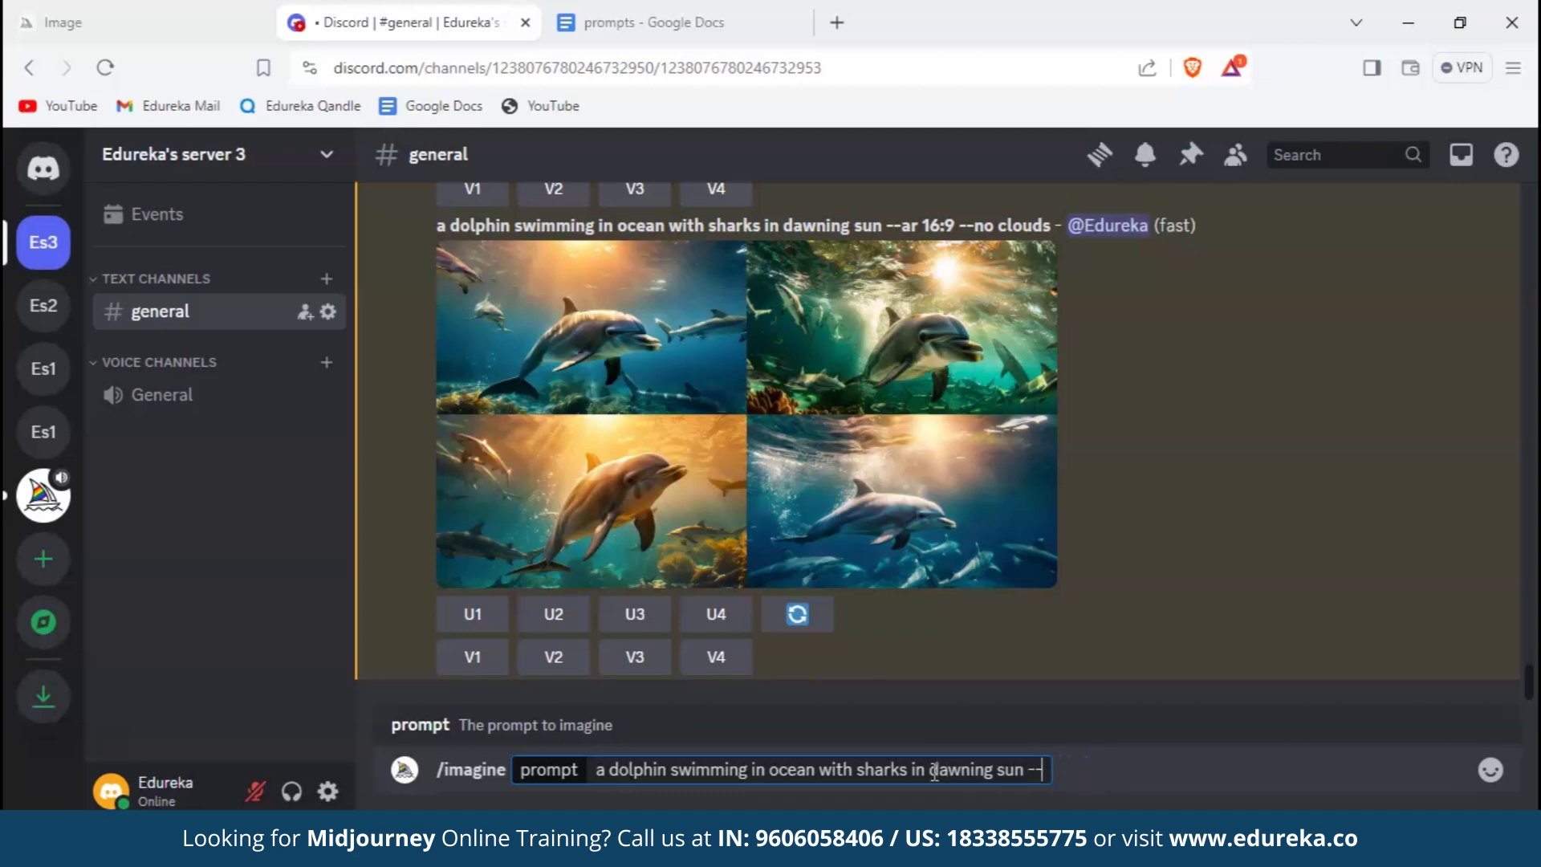
{"action": "type", "text": "s"}
{"action": "type", "text": "1000"}
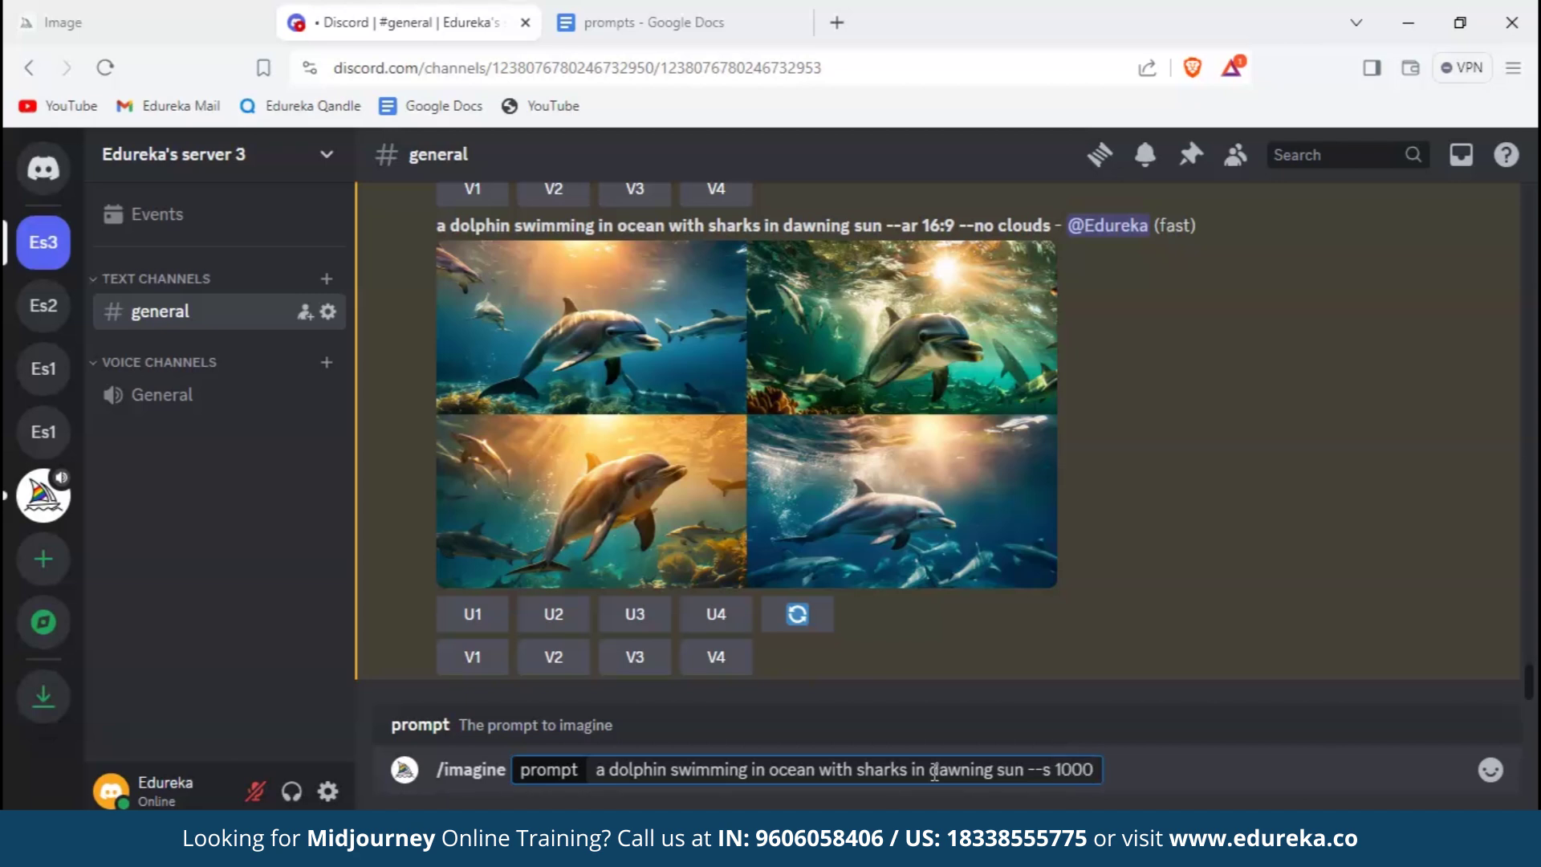
{"action": "key", "text": "Return"}
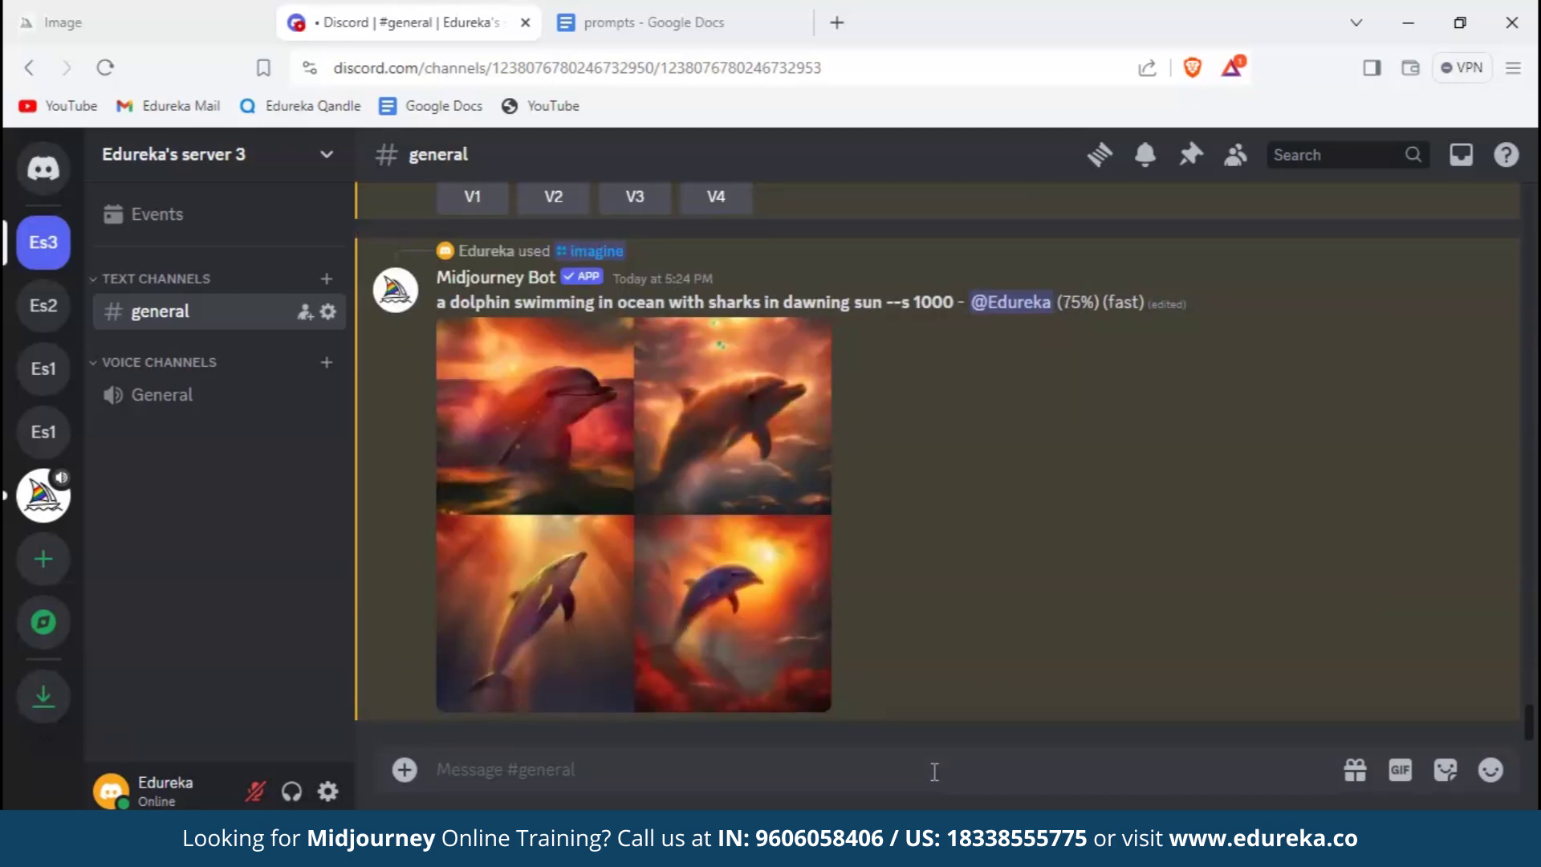
View the stylize 1000 grid enlarged, then start another /imagine command
{"action": "left_click", "coordinate": [777, 495]}
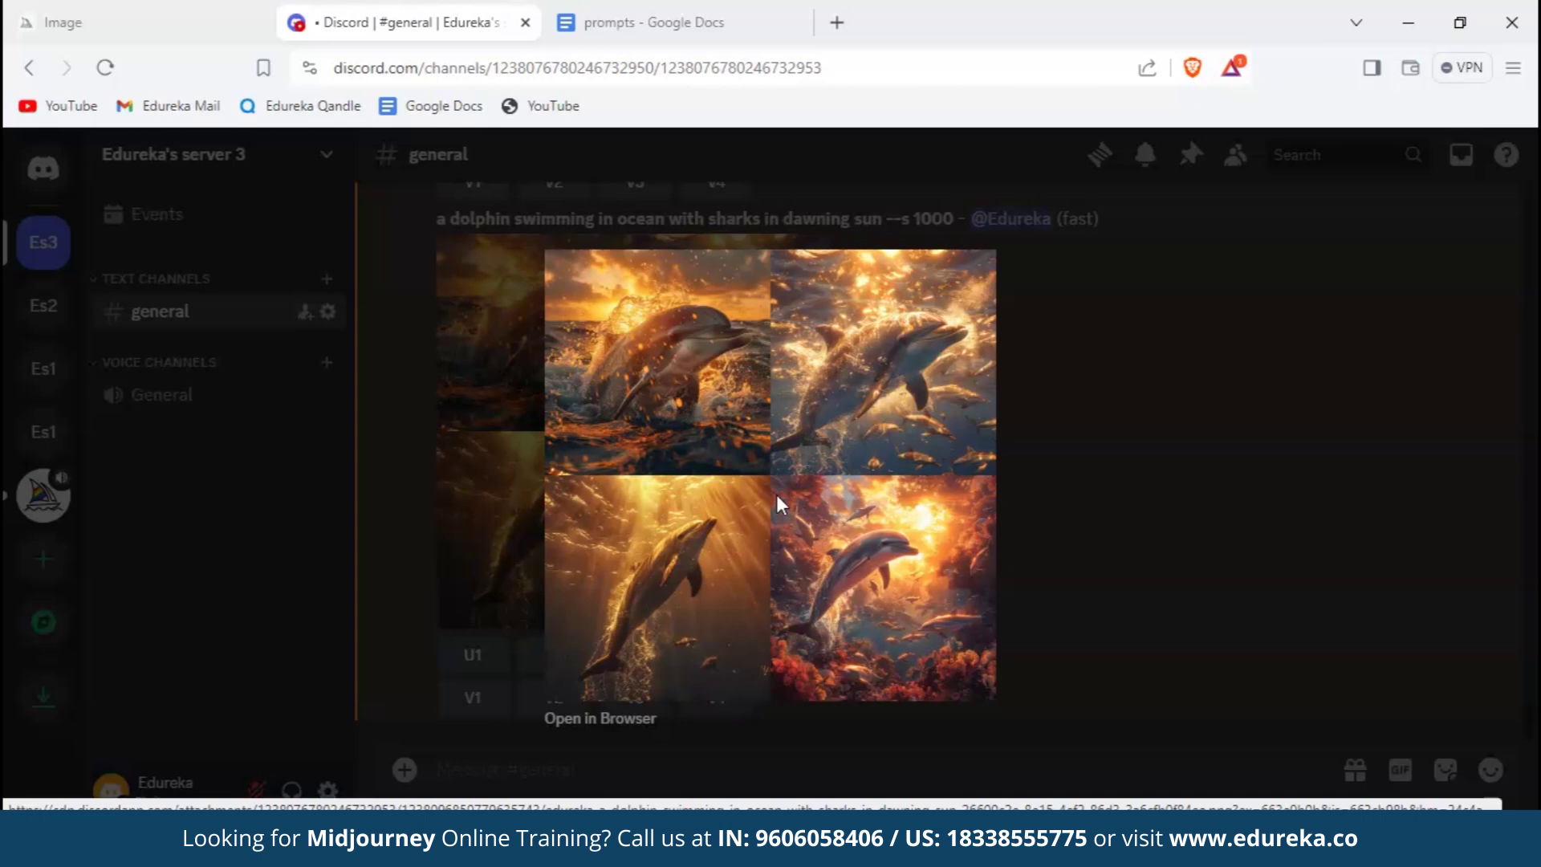
{"action": "left_click", "coordinate": [964, 761]}
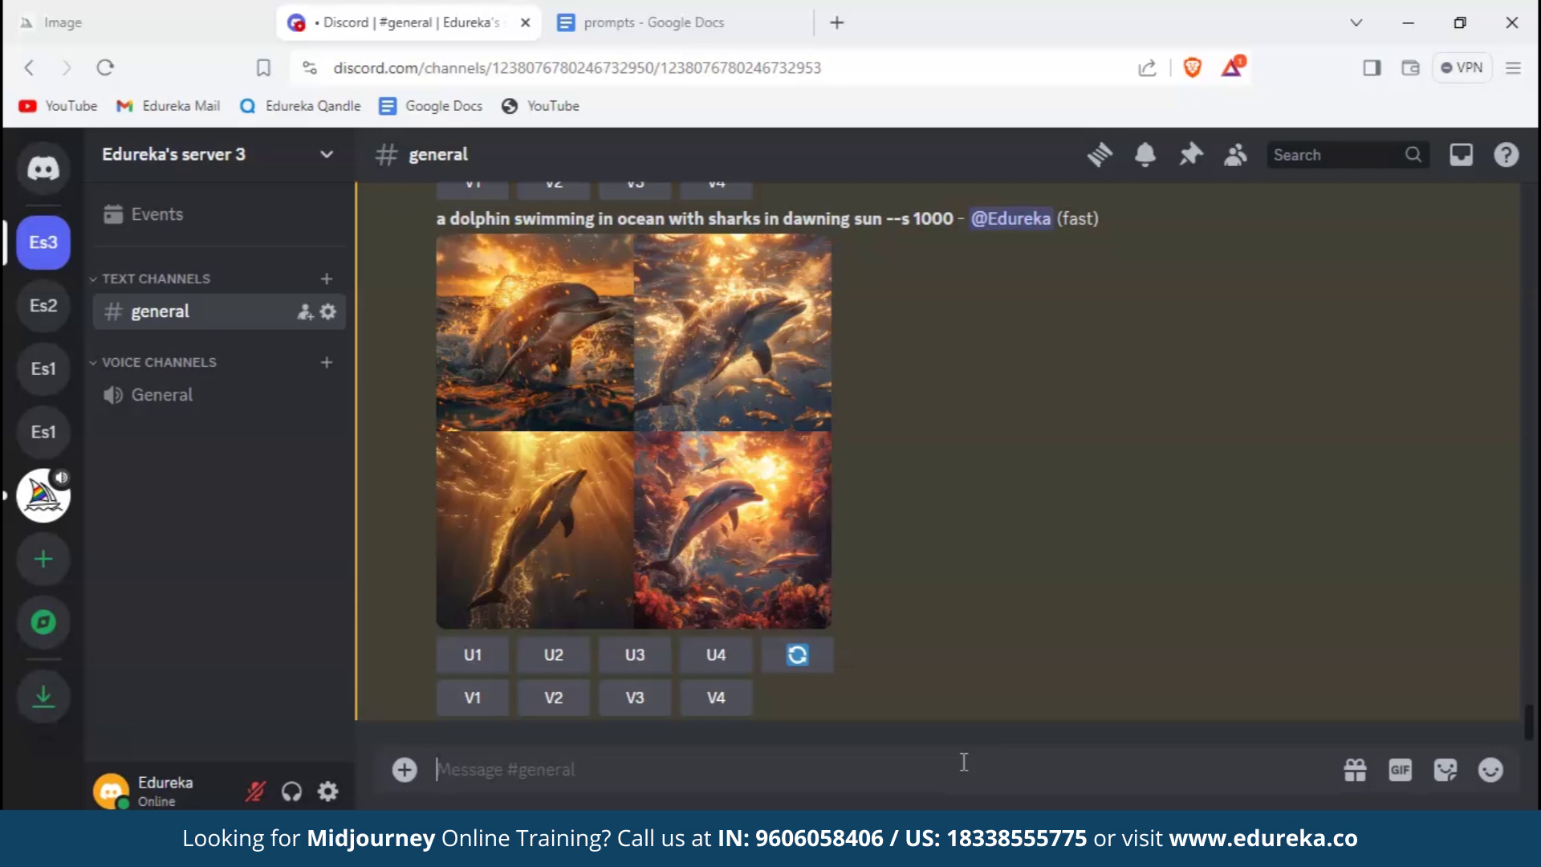
{"action": "type", "text": "/imagine"}
{"action": "key", "text": "Tab"}
Resubmit the dolphin prompt ending in --chaos 1
{"action": "type", "text": "a dolphin swimming in ocean with sharks in dawning sun --ar 16:9"}
{"action": "key", "text": "BackSpace"}
{"action": "key", "text": "BackSpace"}
{"action": "key", "text": "BackSpace"}
{"action": "key", "text": "BackSpace"}
{"action": "key", "text": "BackSpace"}
{"action": "key", "text": "BackSpace"}
{"action": "key", "text": "BackSpace"}
{"action": "type", "text": "chaos"}
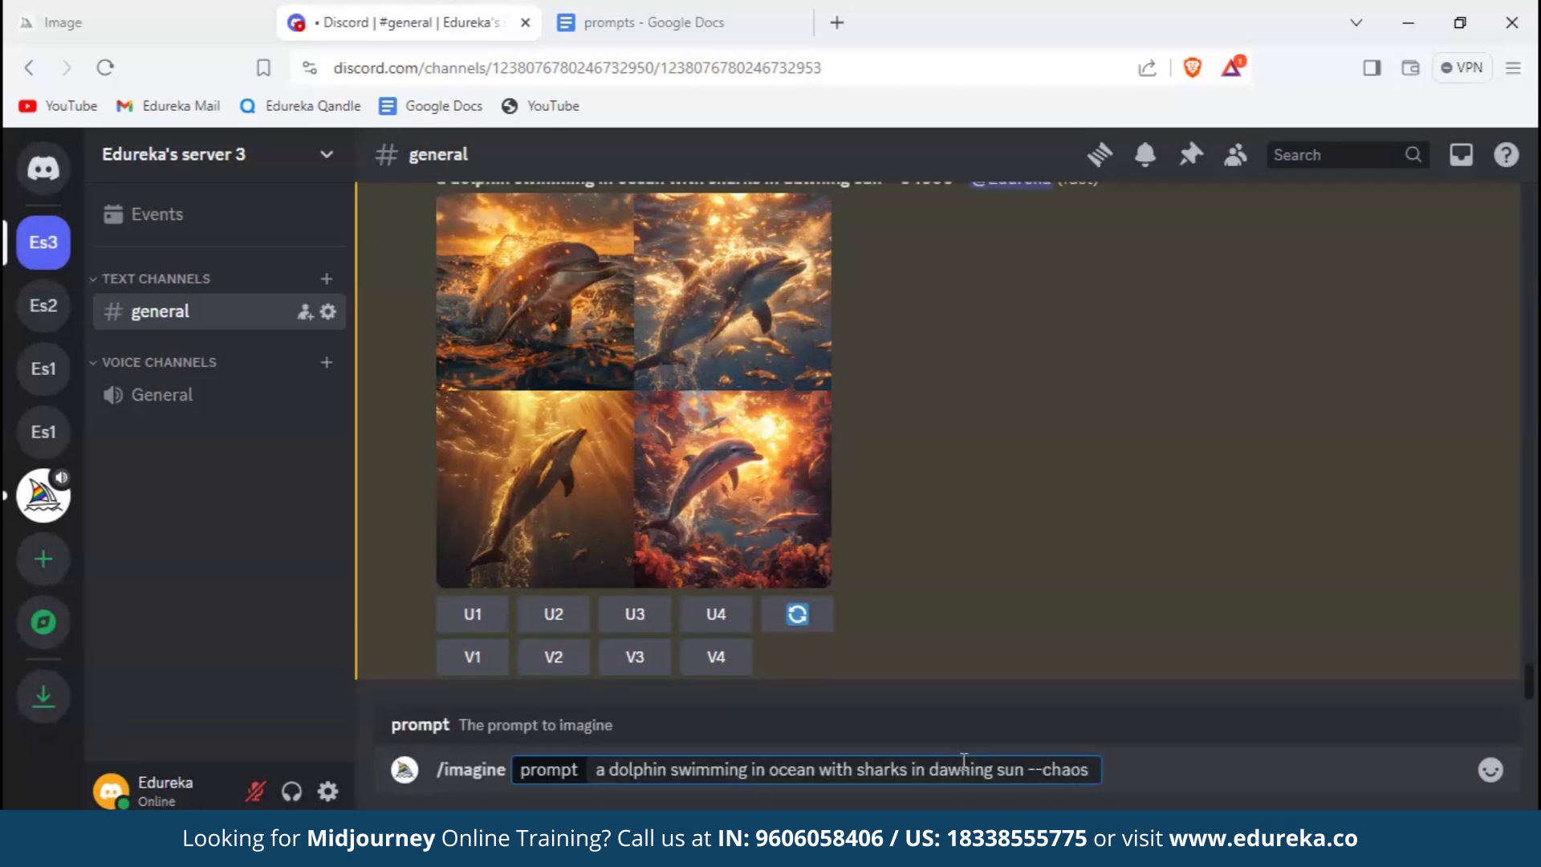
{"action": "type", "text": " 1"}
{"action": "key", "text": "Return"}
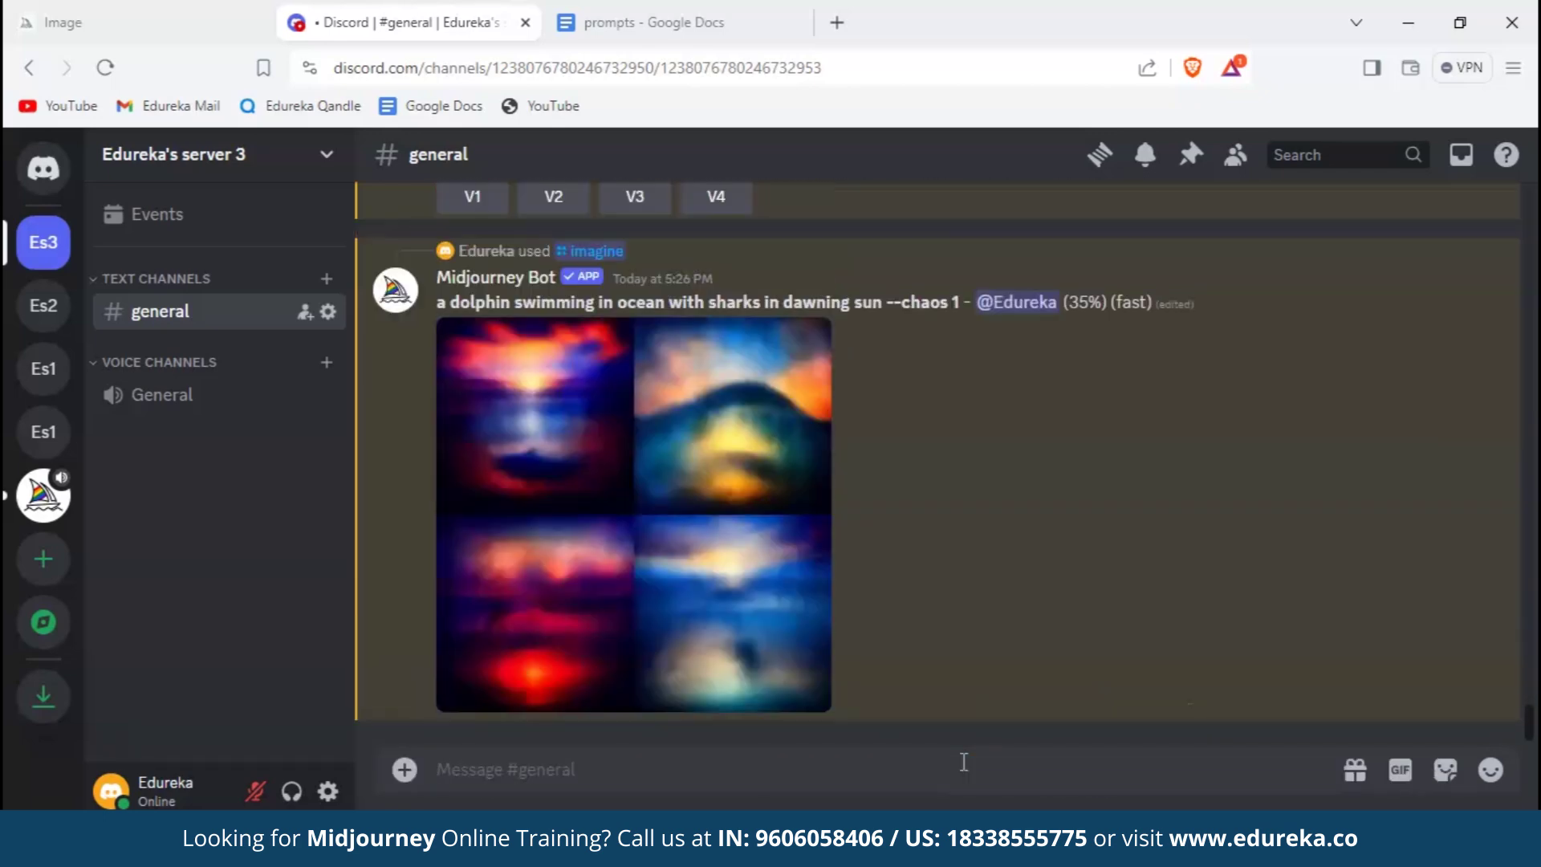
Inspect the chaos 1 grid enlarged, then bring up the attachment options
{"action": "left_click", "coordinate": [787, 319]}
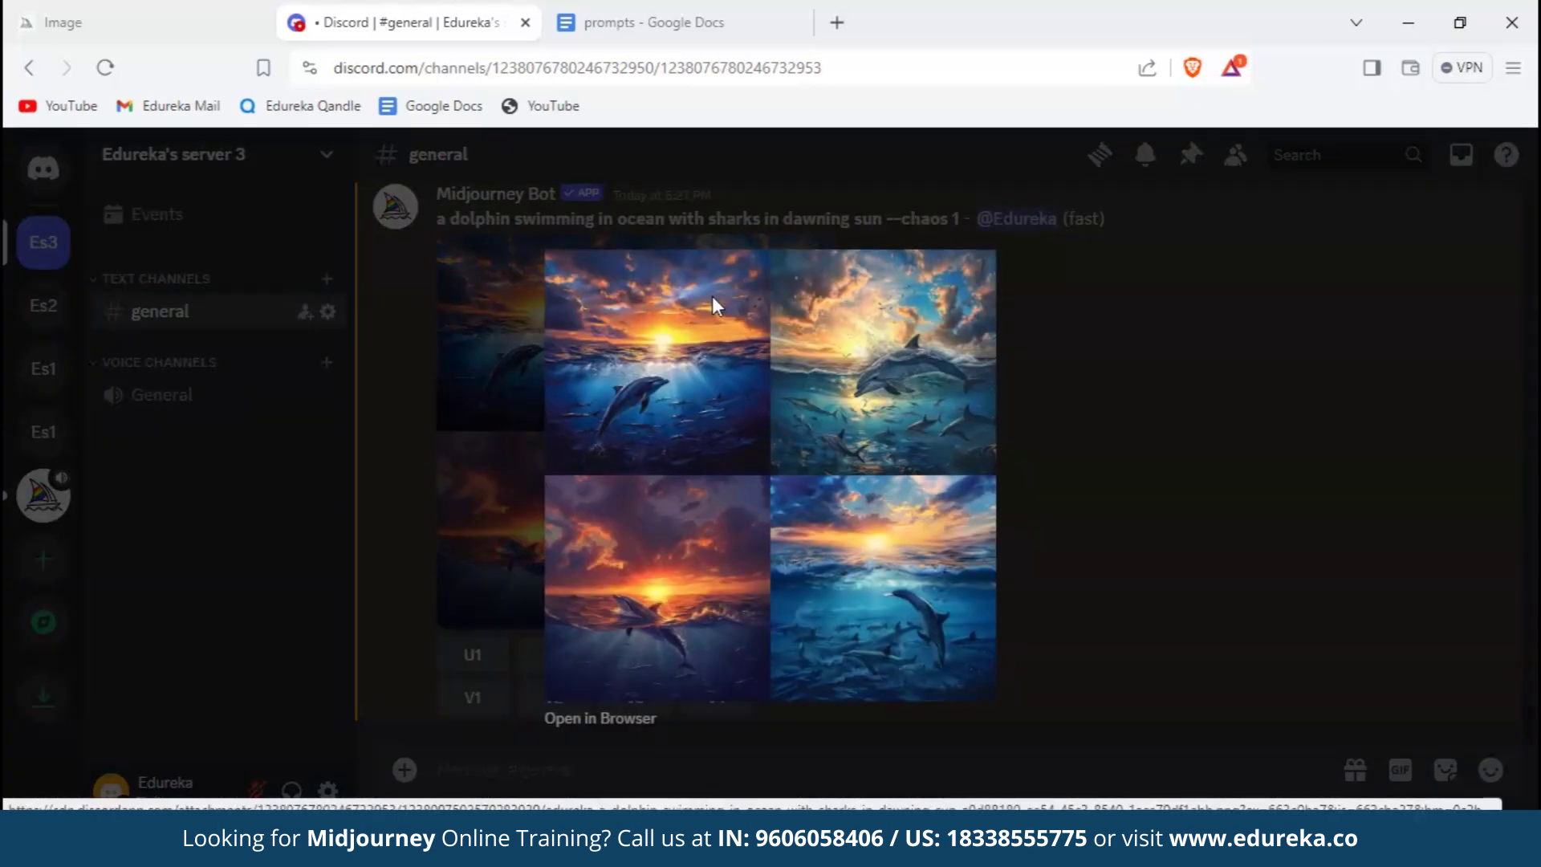
{"action": "left_click", "coordinate": [1009, 347]}
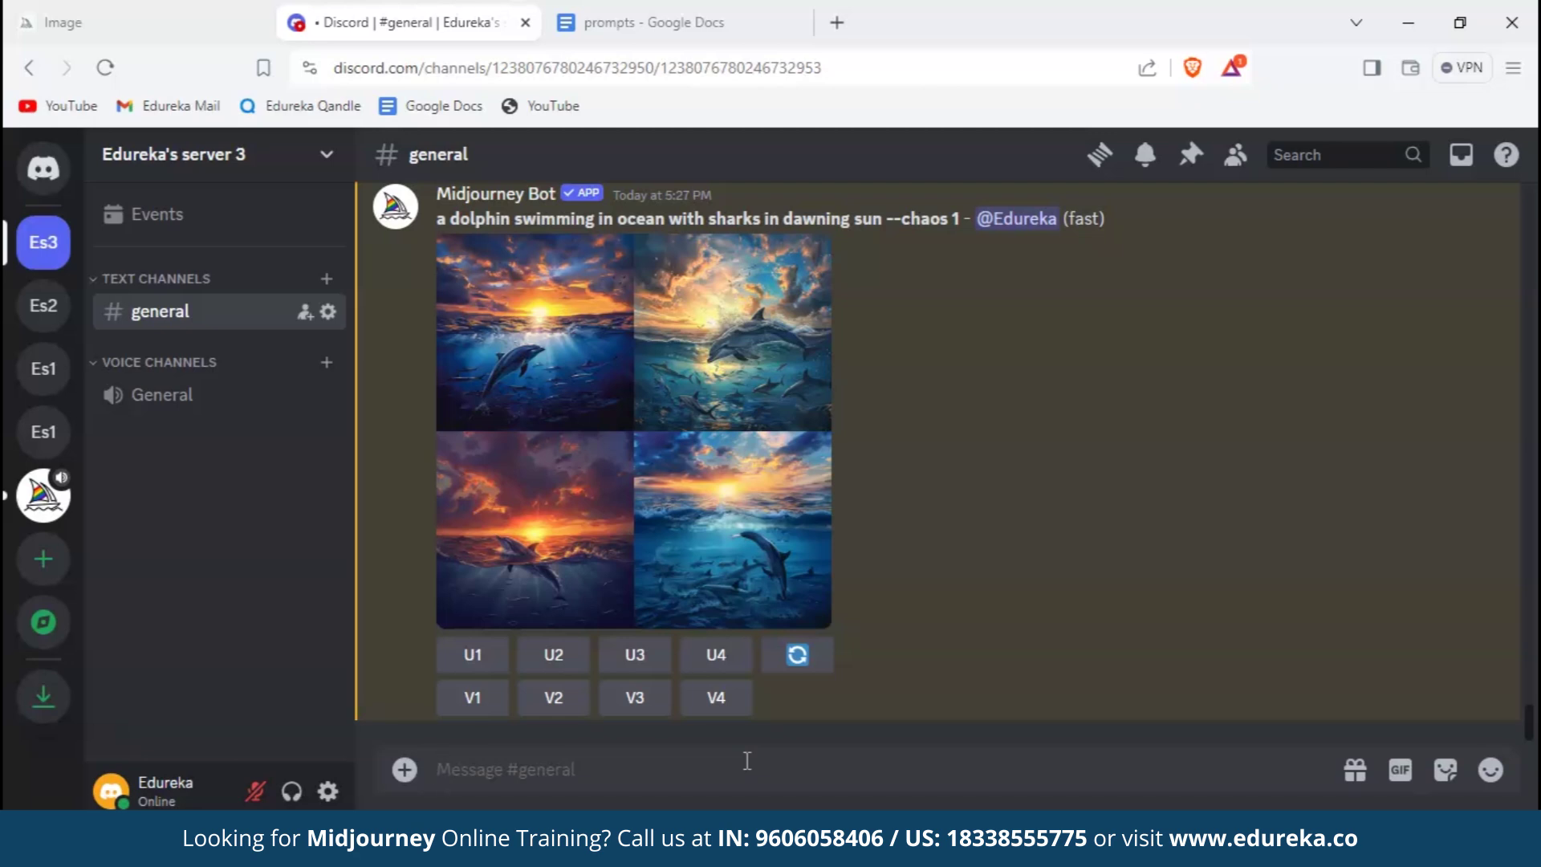
{"action": "left_click", "coordinate": [405, 770]}
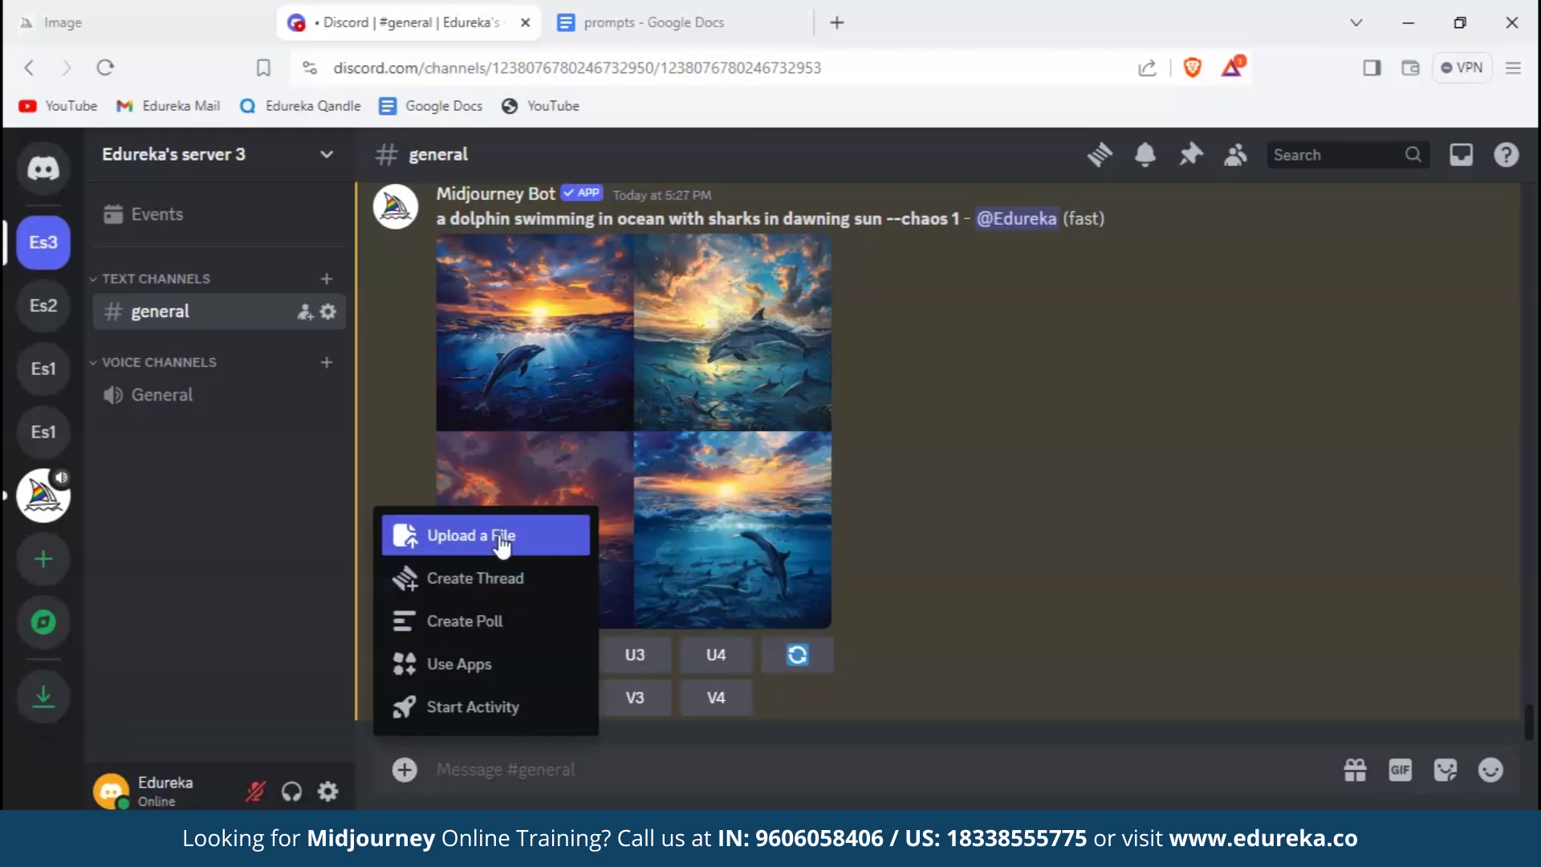
Post the woman's stock photo from the midjourney real/test folder and open it in the browser to copy its link
{"action": "left_click", "coordinate": [498, 531]}
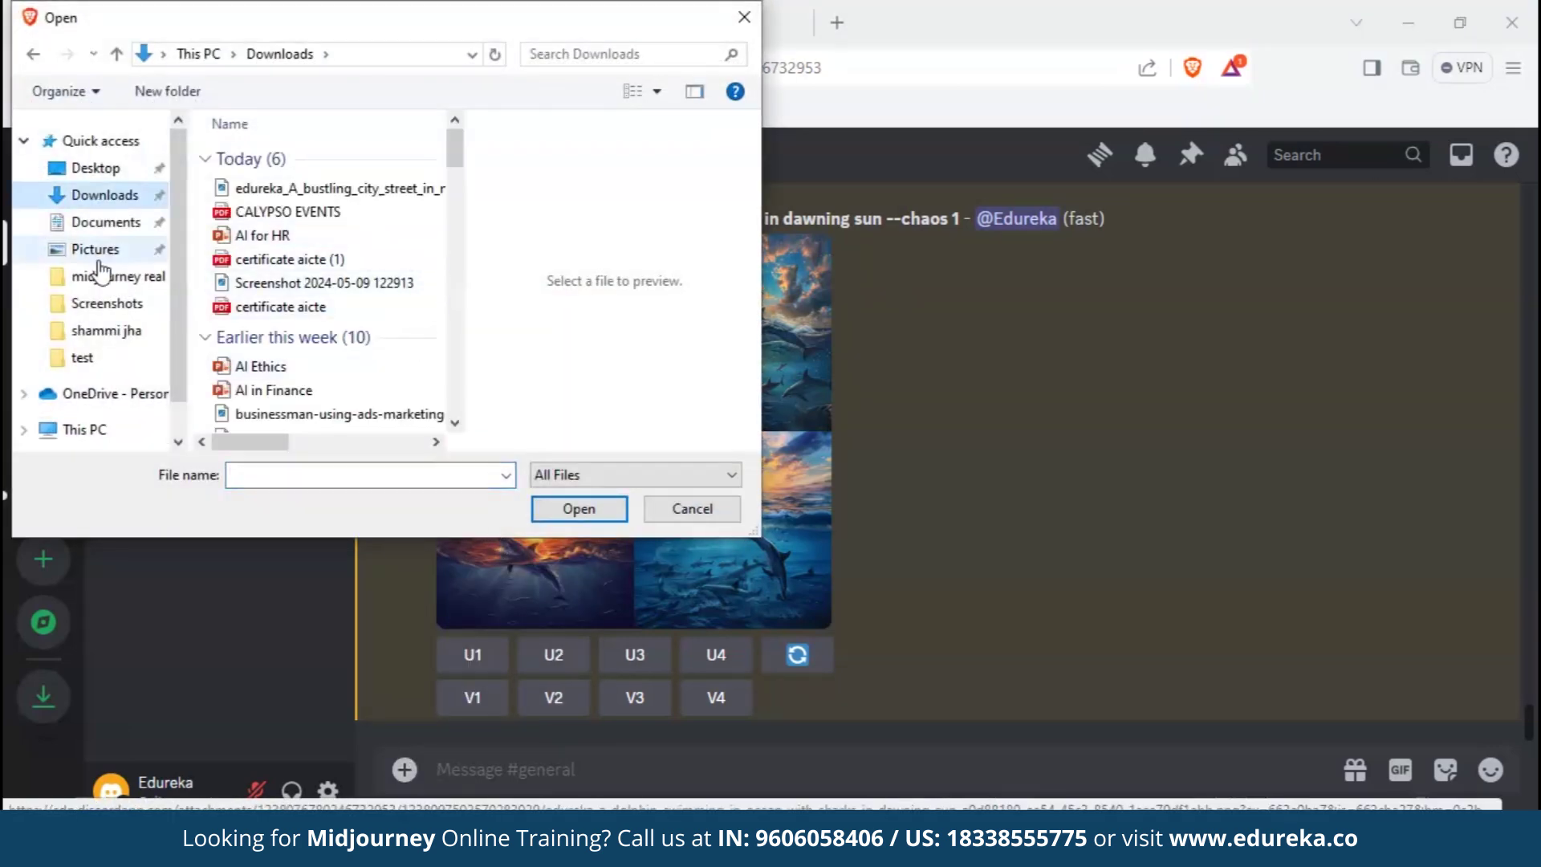
{"action": "left_click", "coordinate": [56, 275]}
{"action": "double_click", "coordinate": [265, 184]}
{"action": "double_click", "coordinate": [324, 215]}
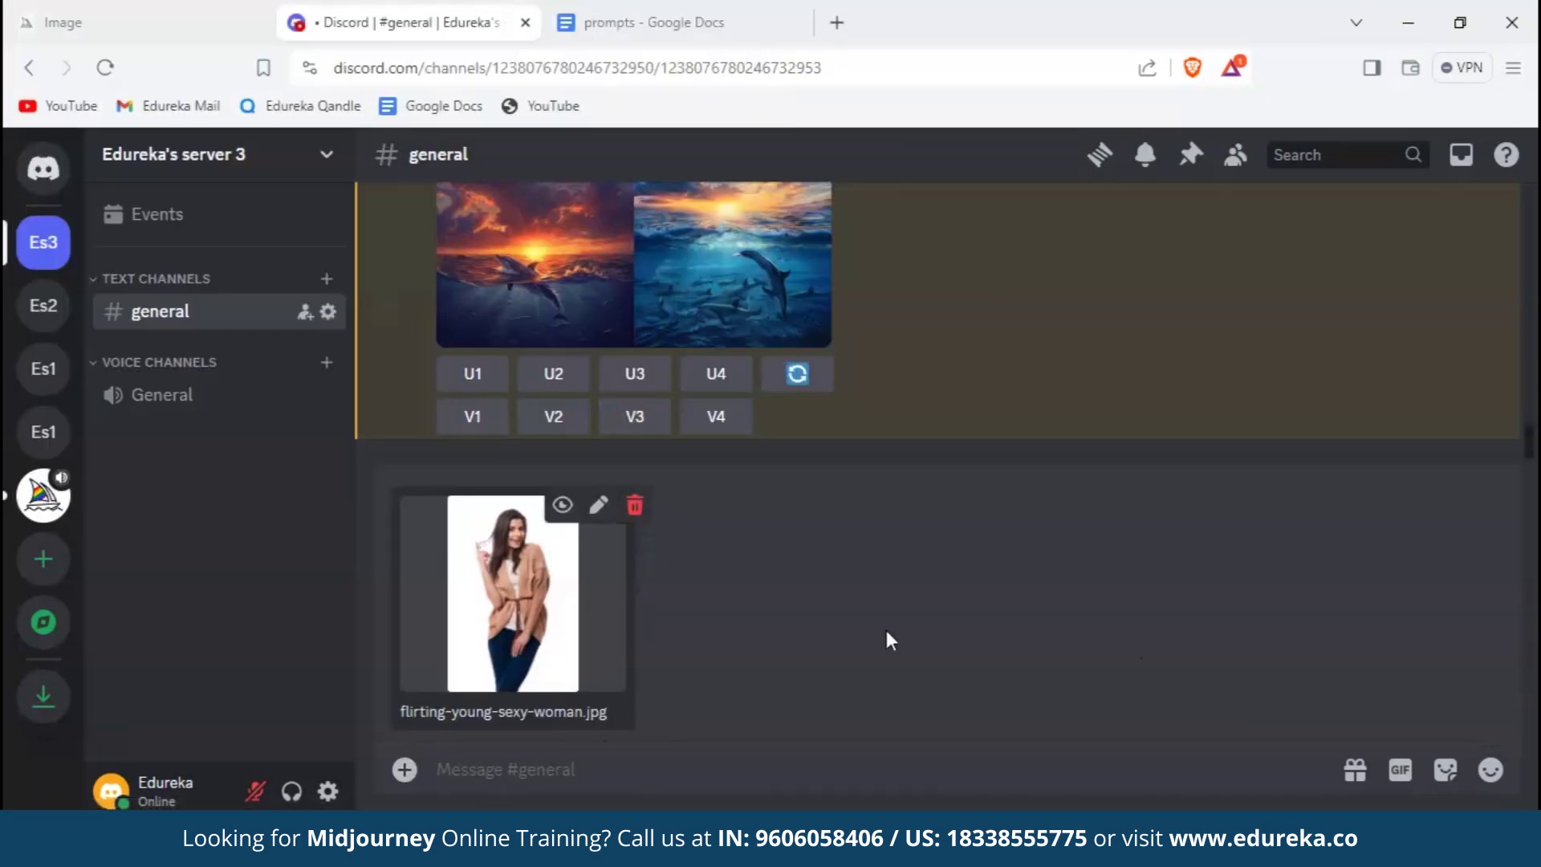
{"action": "key", "text": "shift+Return"}
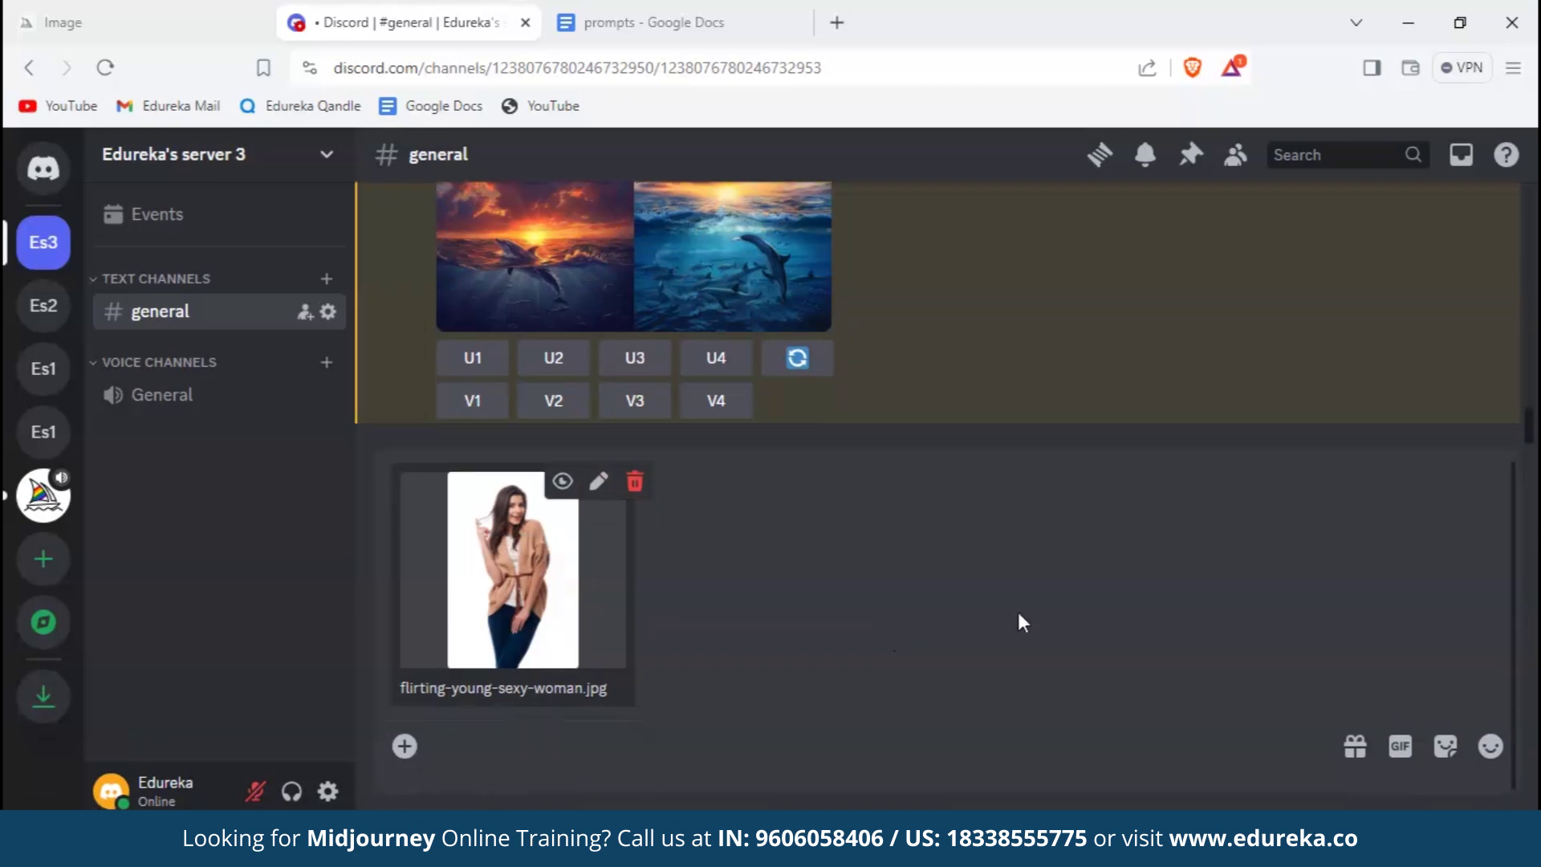
{"action": "key", "text": "Return"}
{"action": "left_click", "coordinate": [683, 538]}
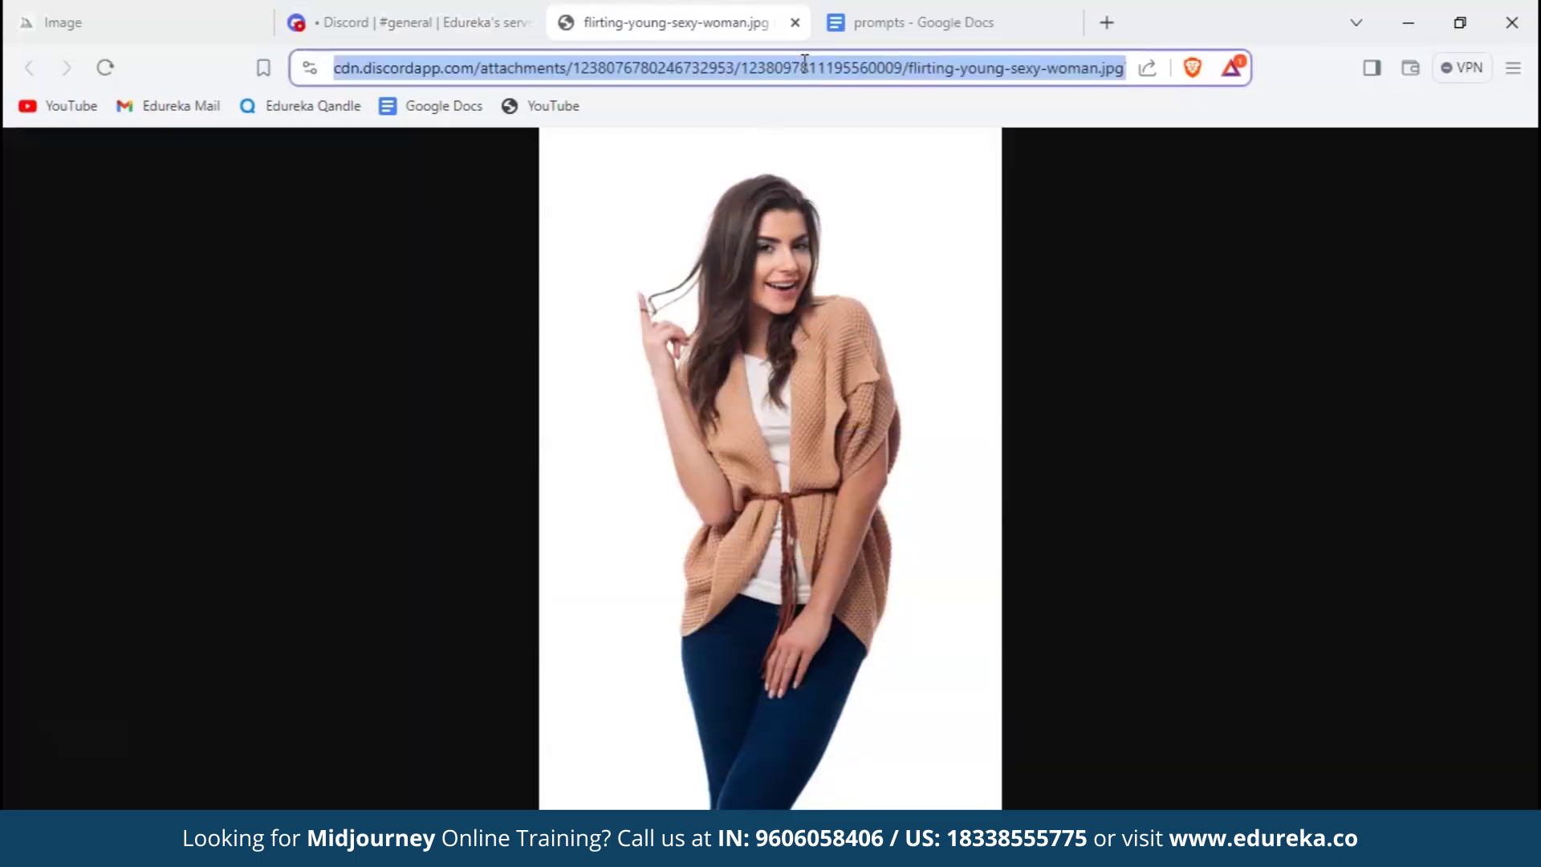
{"action": "key", "text": "ctrl+shift+Tab"}
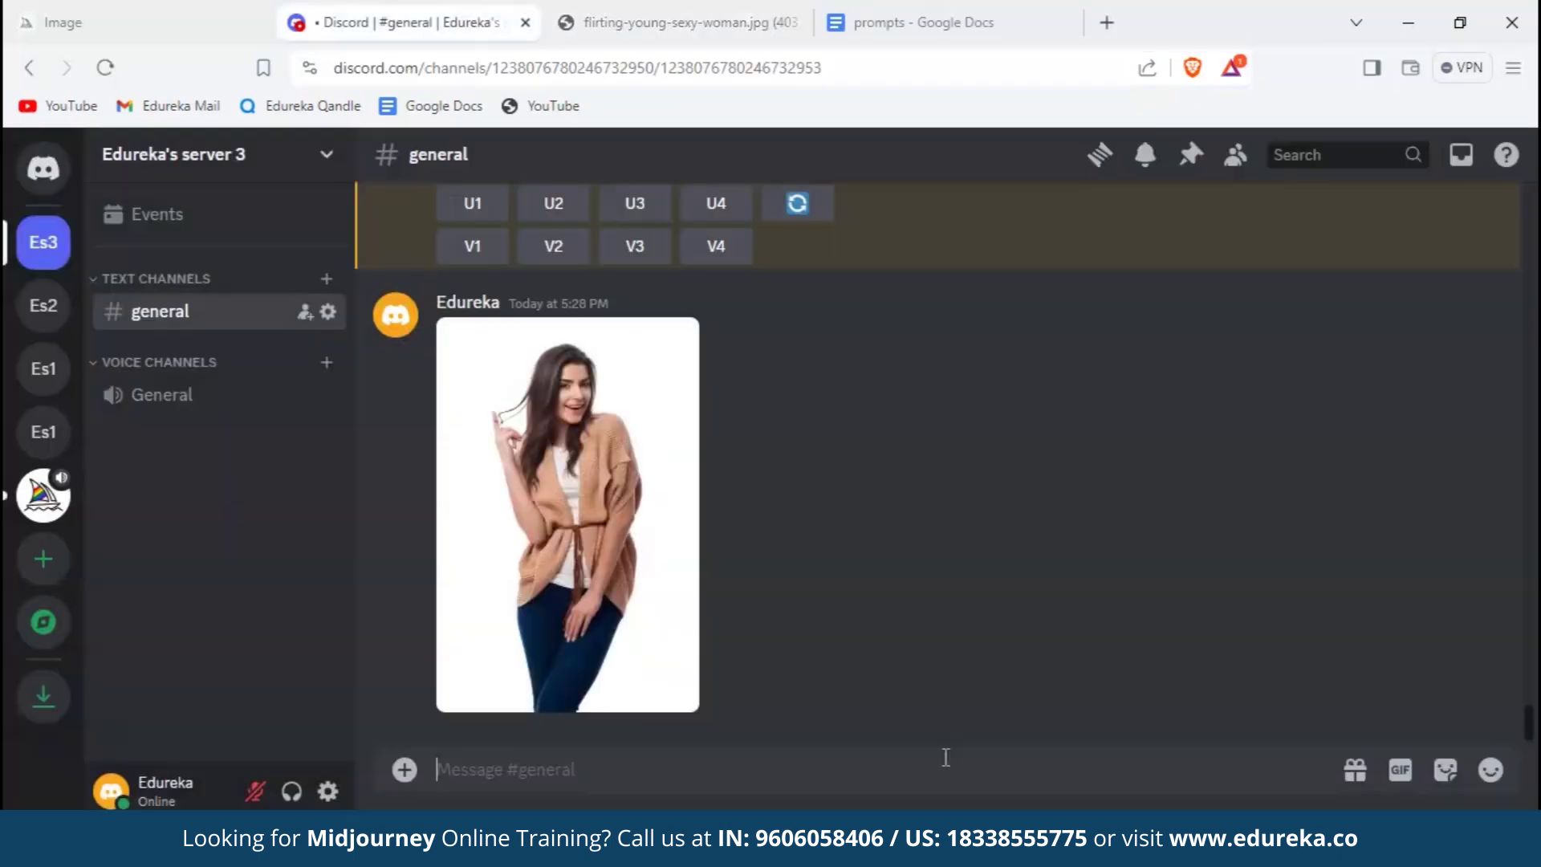
Imagine the photo link with 'near a lake with rocky mountain and cloudy sky' and preview the grid
{"action": "type", "text": "/im"}
{"action": "key", "text": "Tab"}
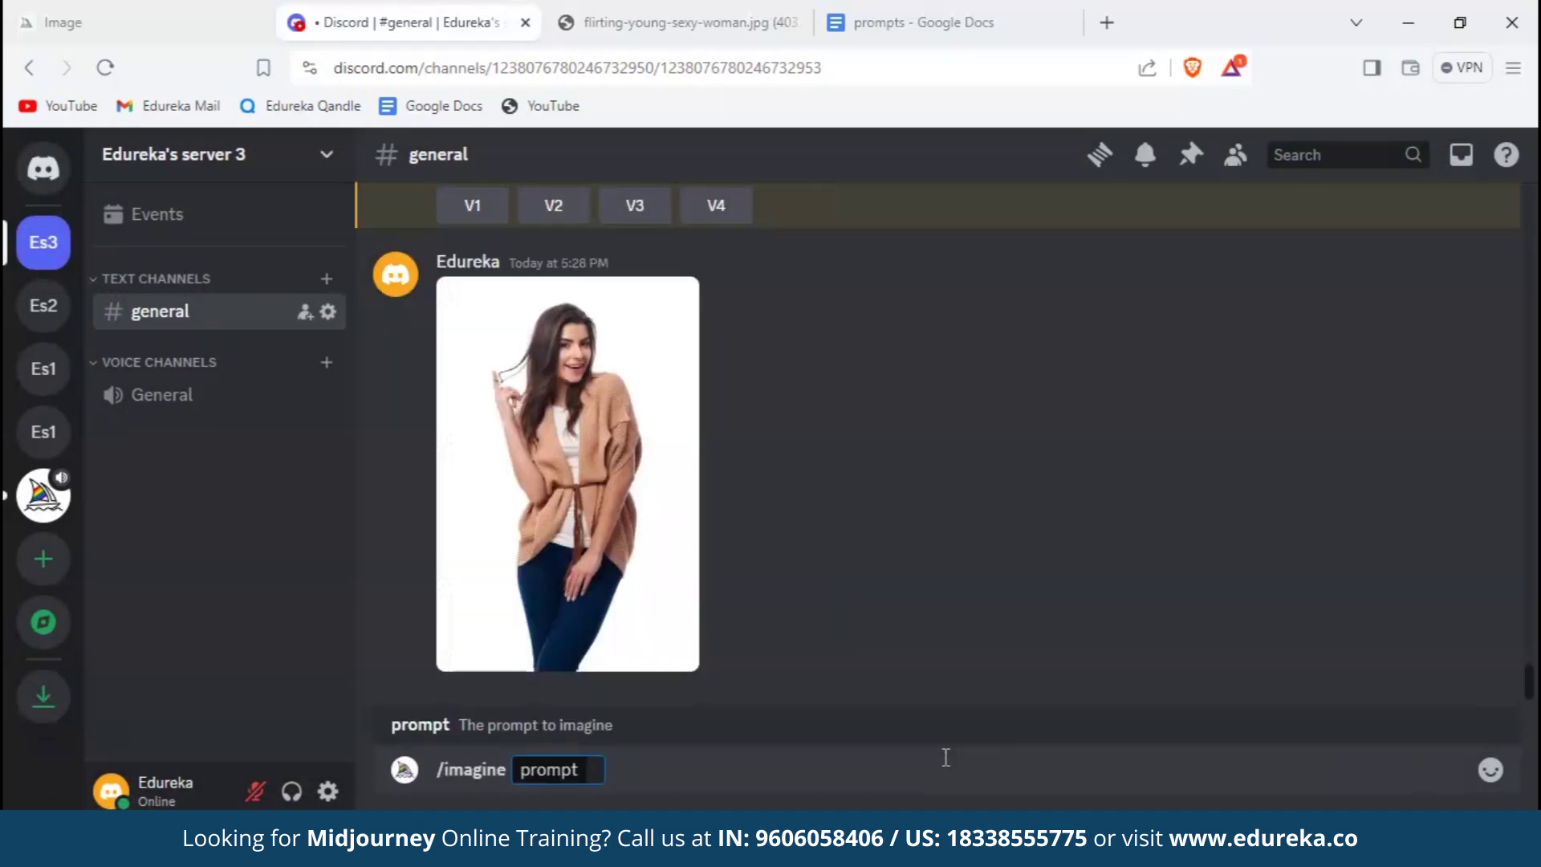
{"action": "key", "text": "ctrl+v"}
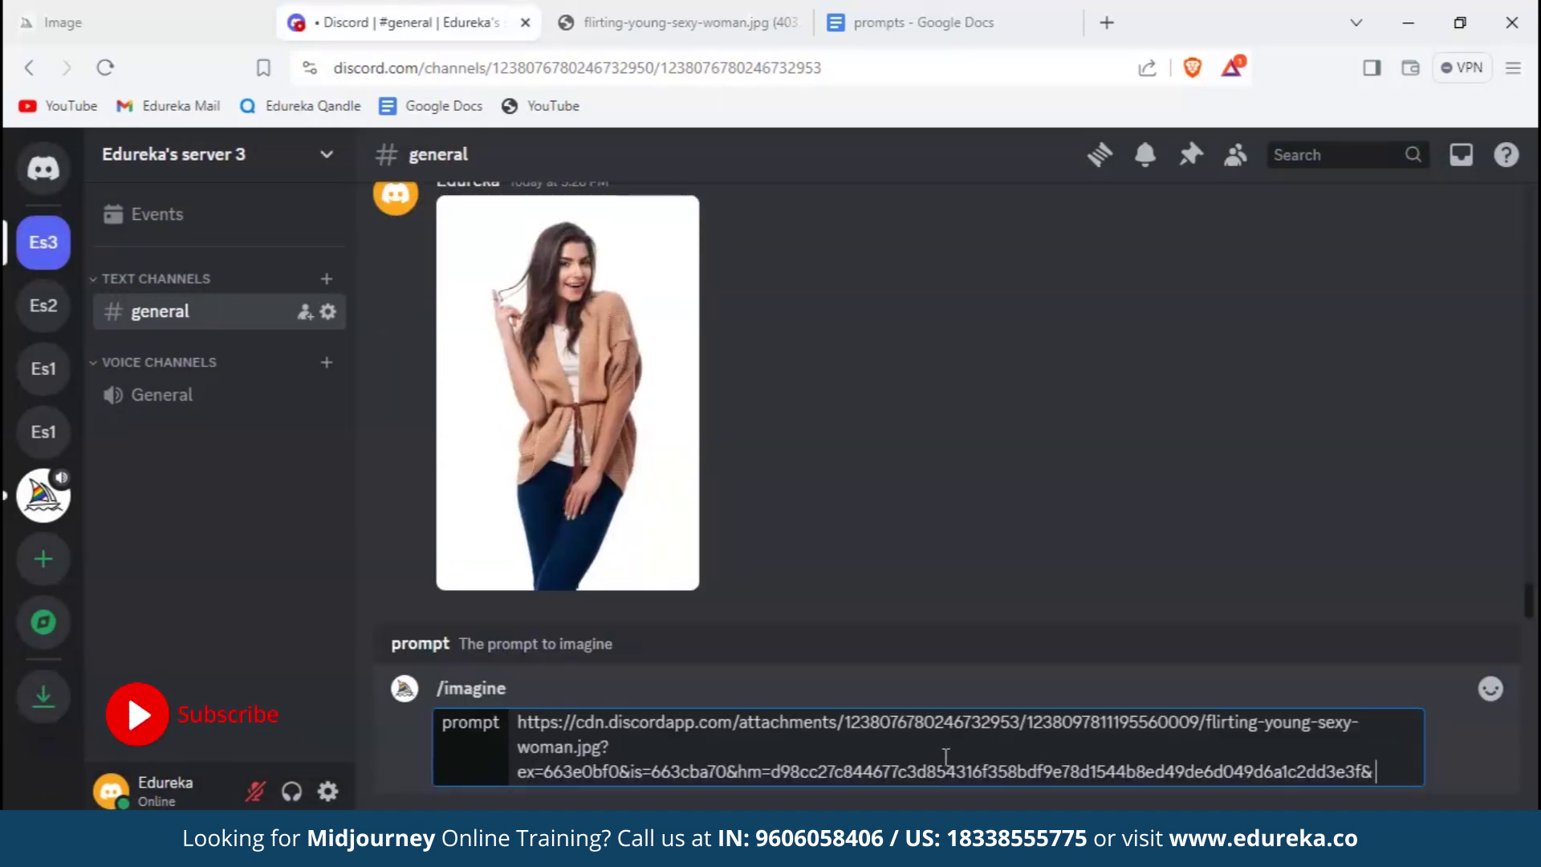
{"action": "type", "text": "near a l"}
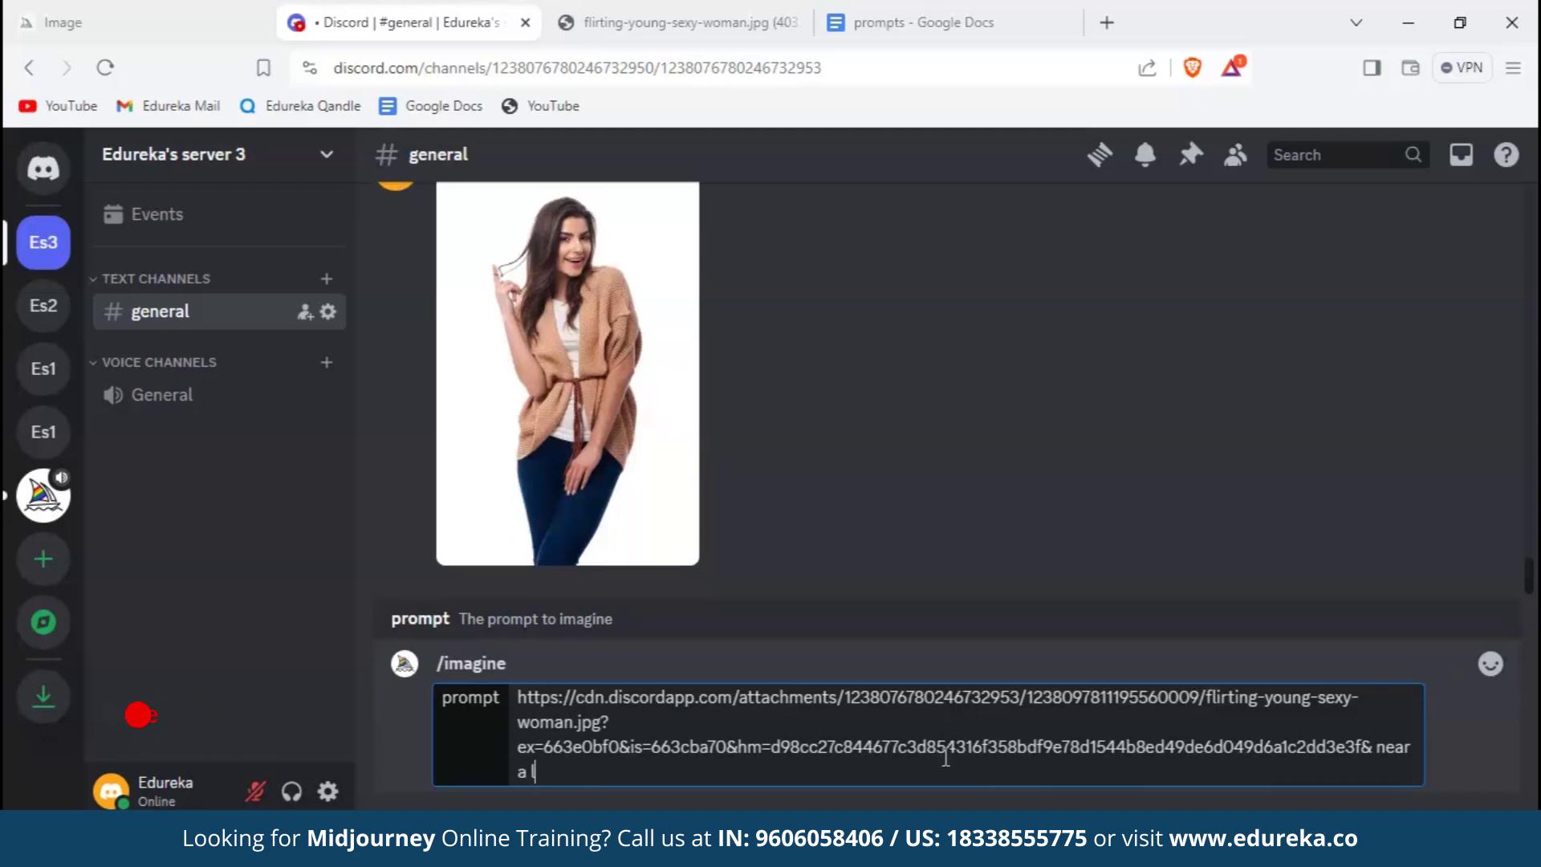
{"action": "type", "text": "ake with roc"}
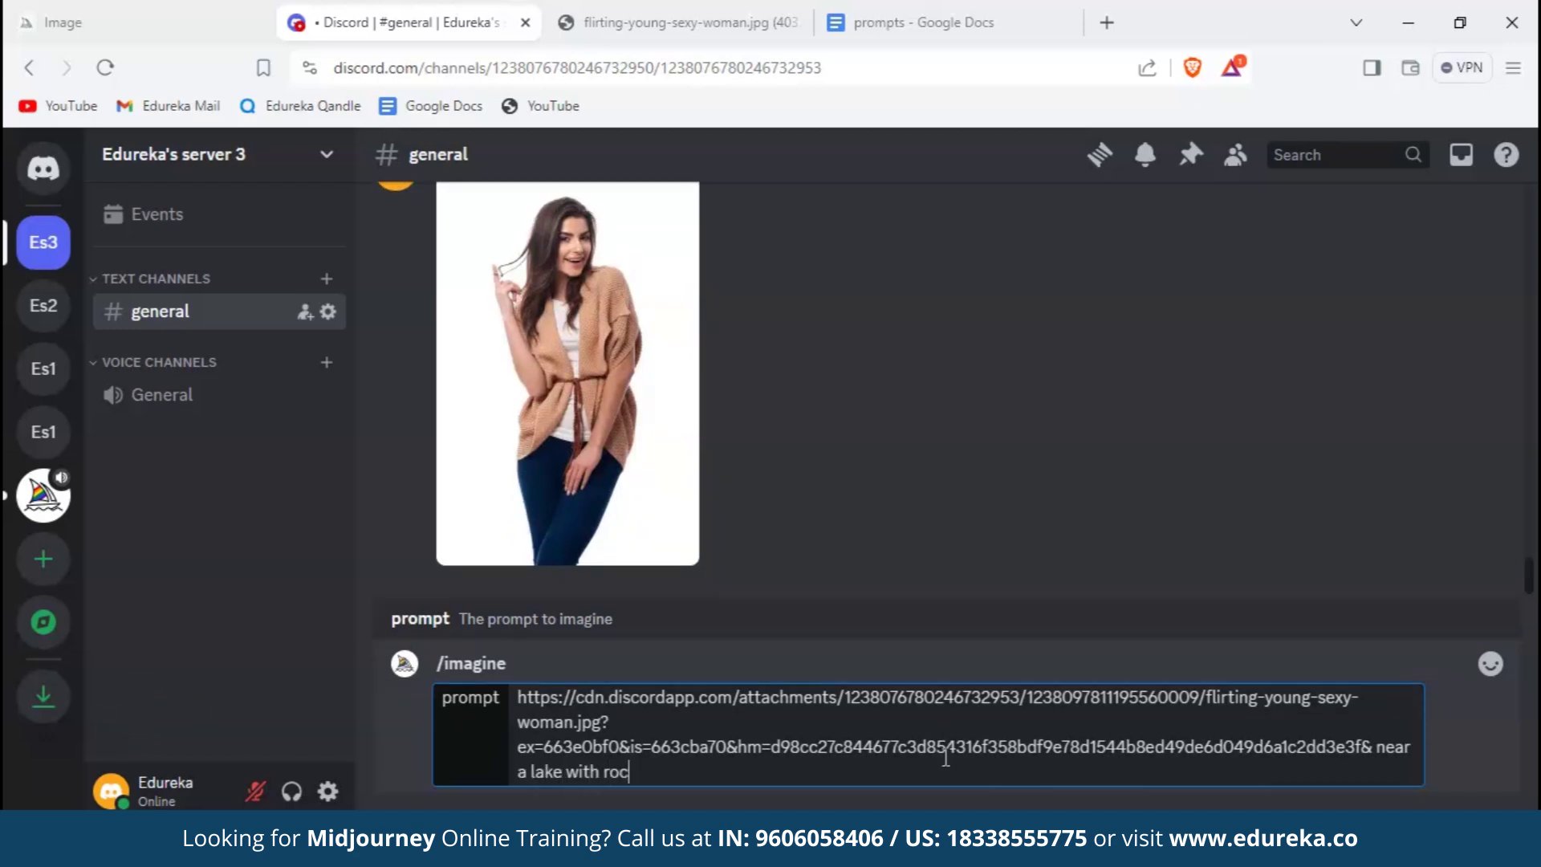
{"action": "type", "text": "ky mountain and"}
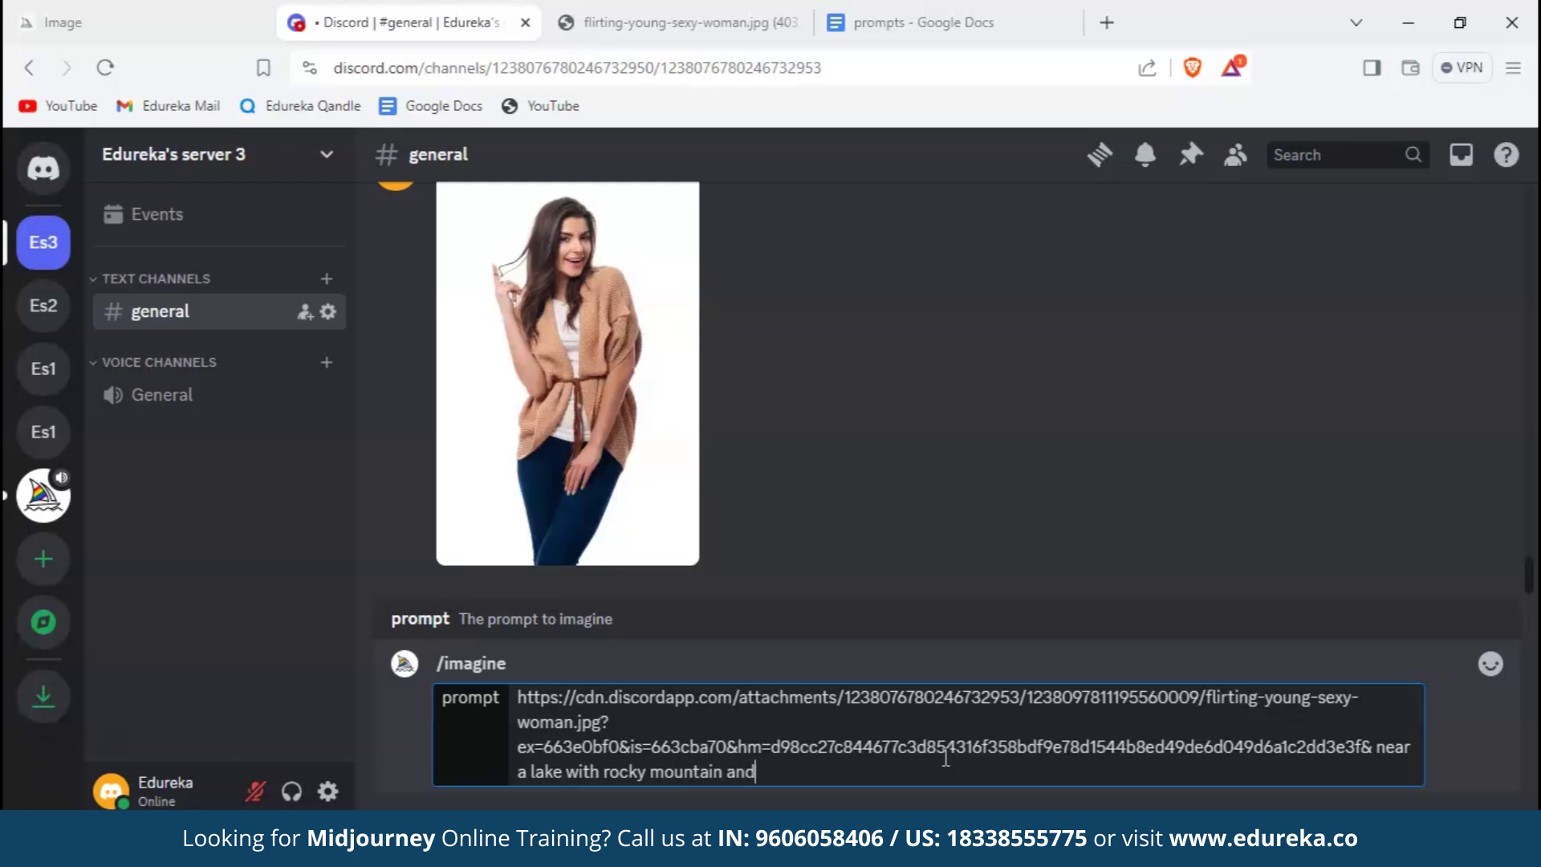
{"action": "type", "text": " cloudy sky"}
{"action": "key", "text": "Return"}
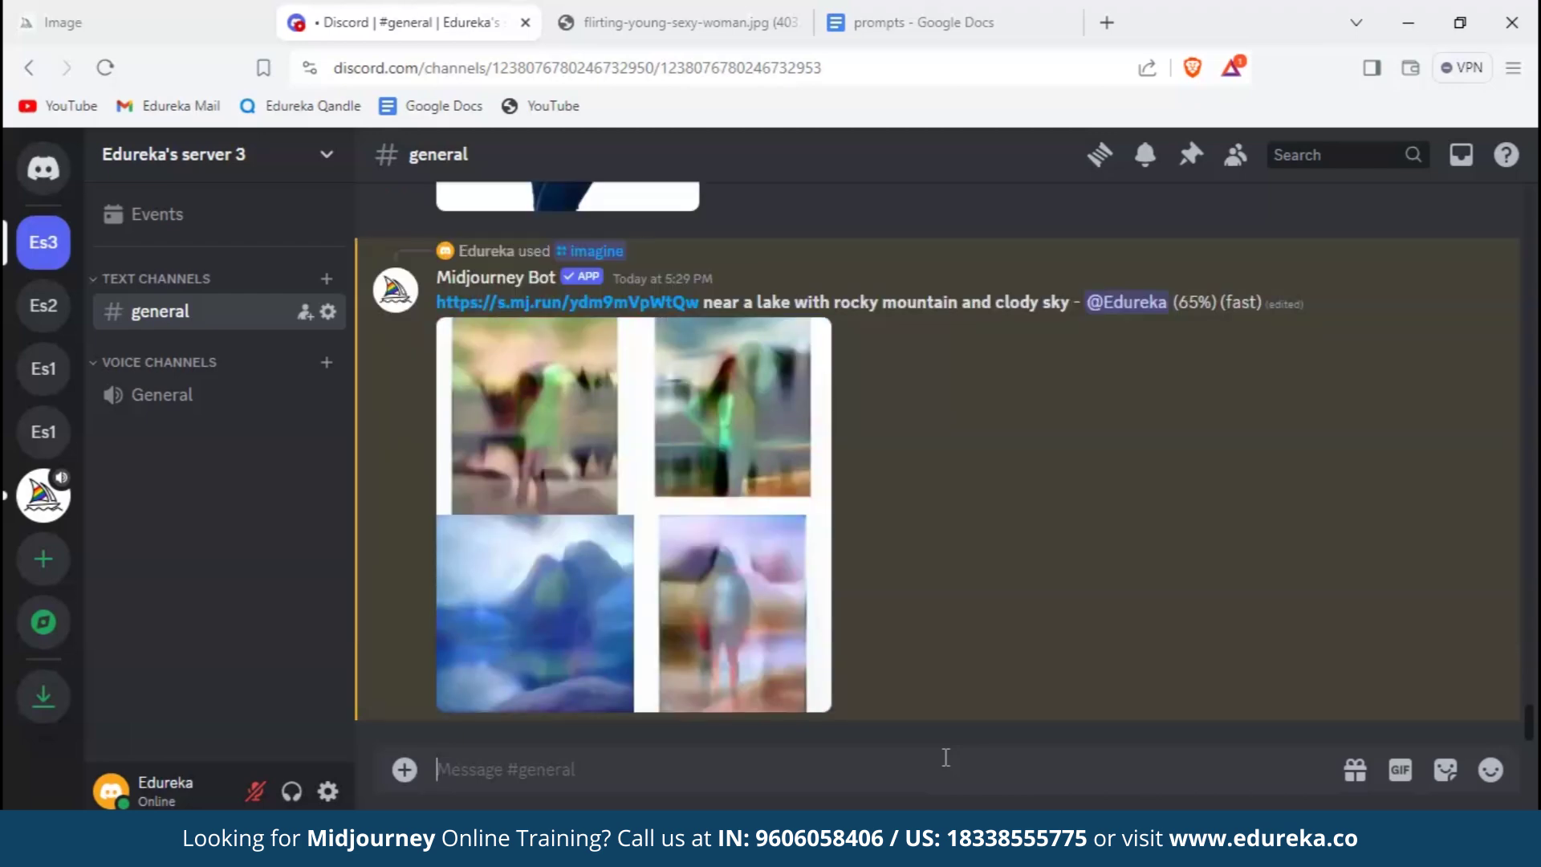
{"action": "left_click", "coordinate": [795, 562]}
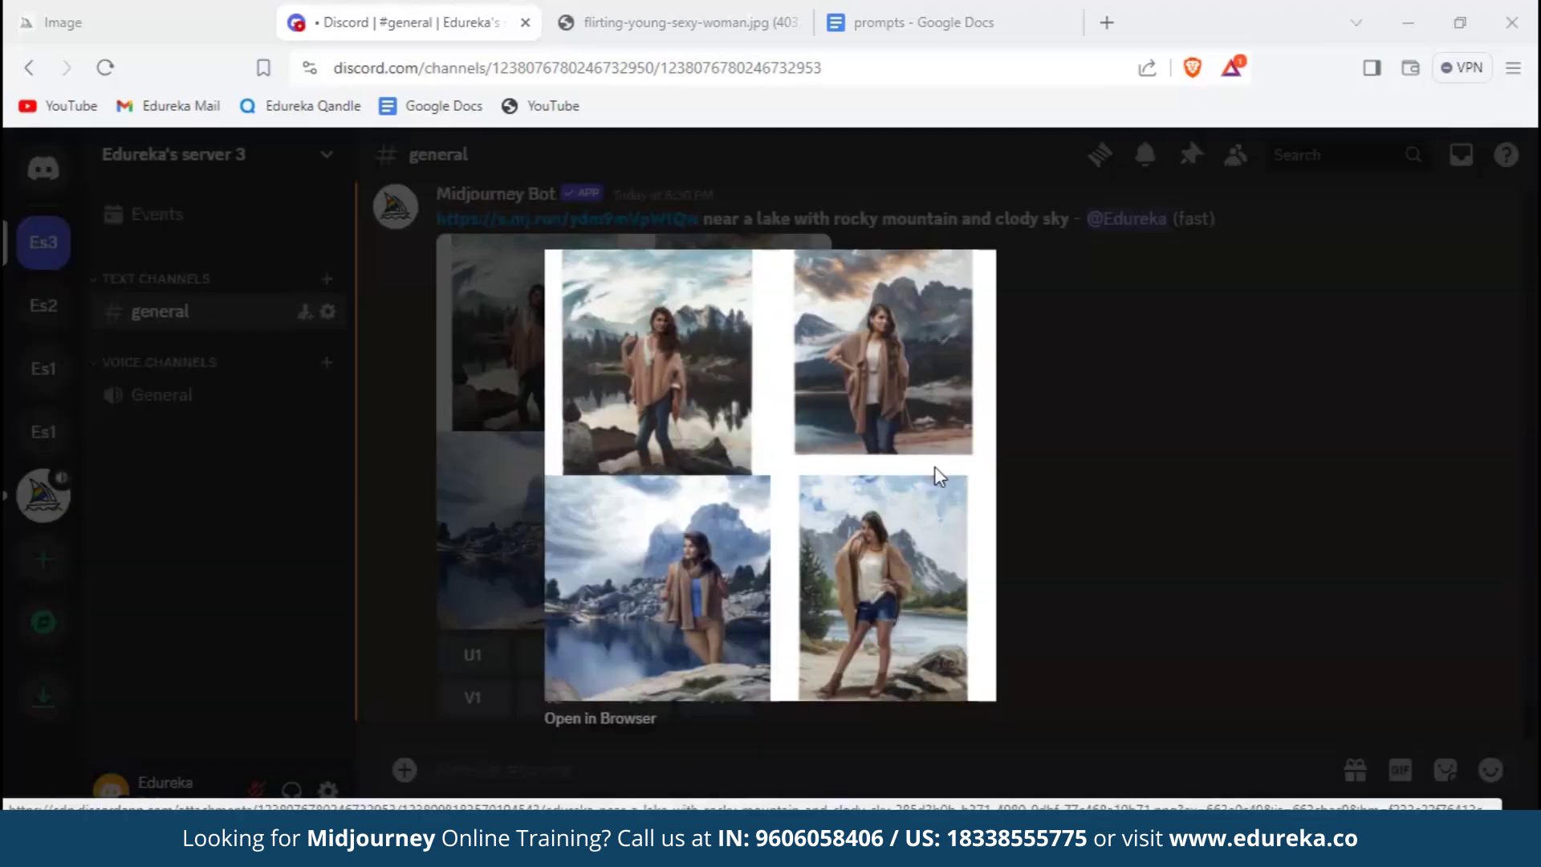
{"action": "left_click", "coordinate": [868, 775]}
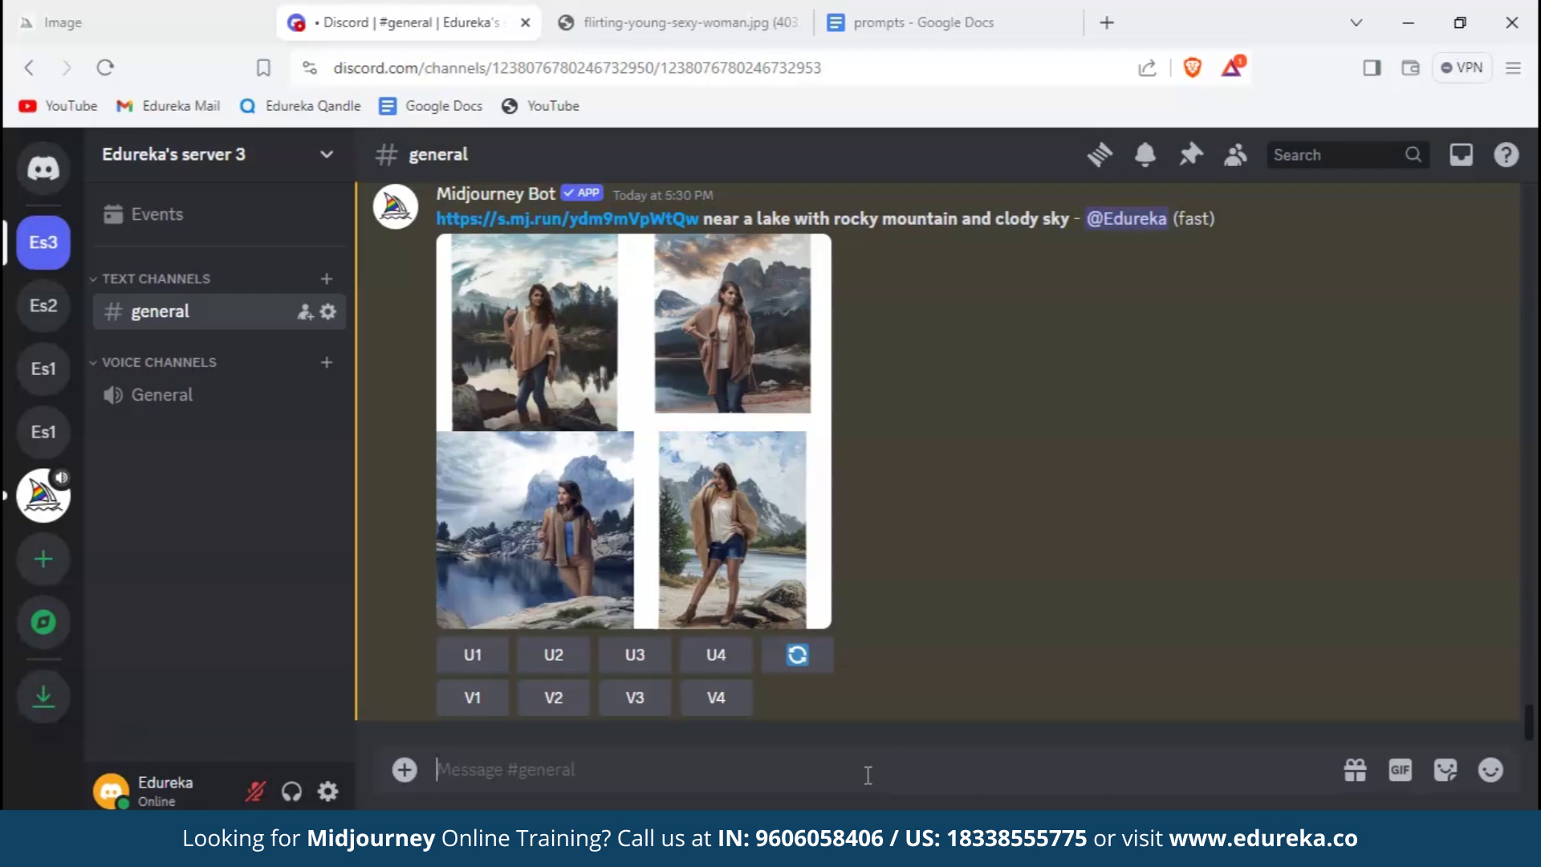
Run /imagine with the photo link and 'near a lake --iw 0', then enlarge the resulting grid
{"action": "type", "text": "/imagine"}
{"action": "key", "text": "Tab"}
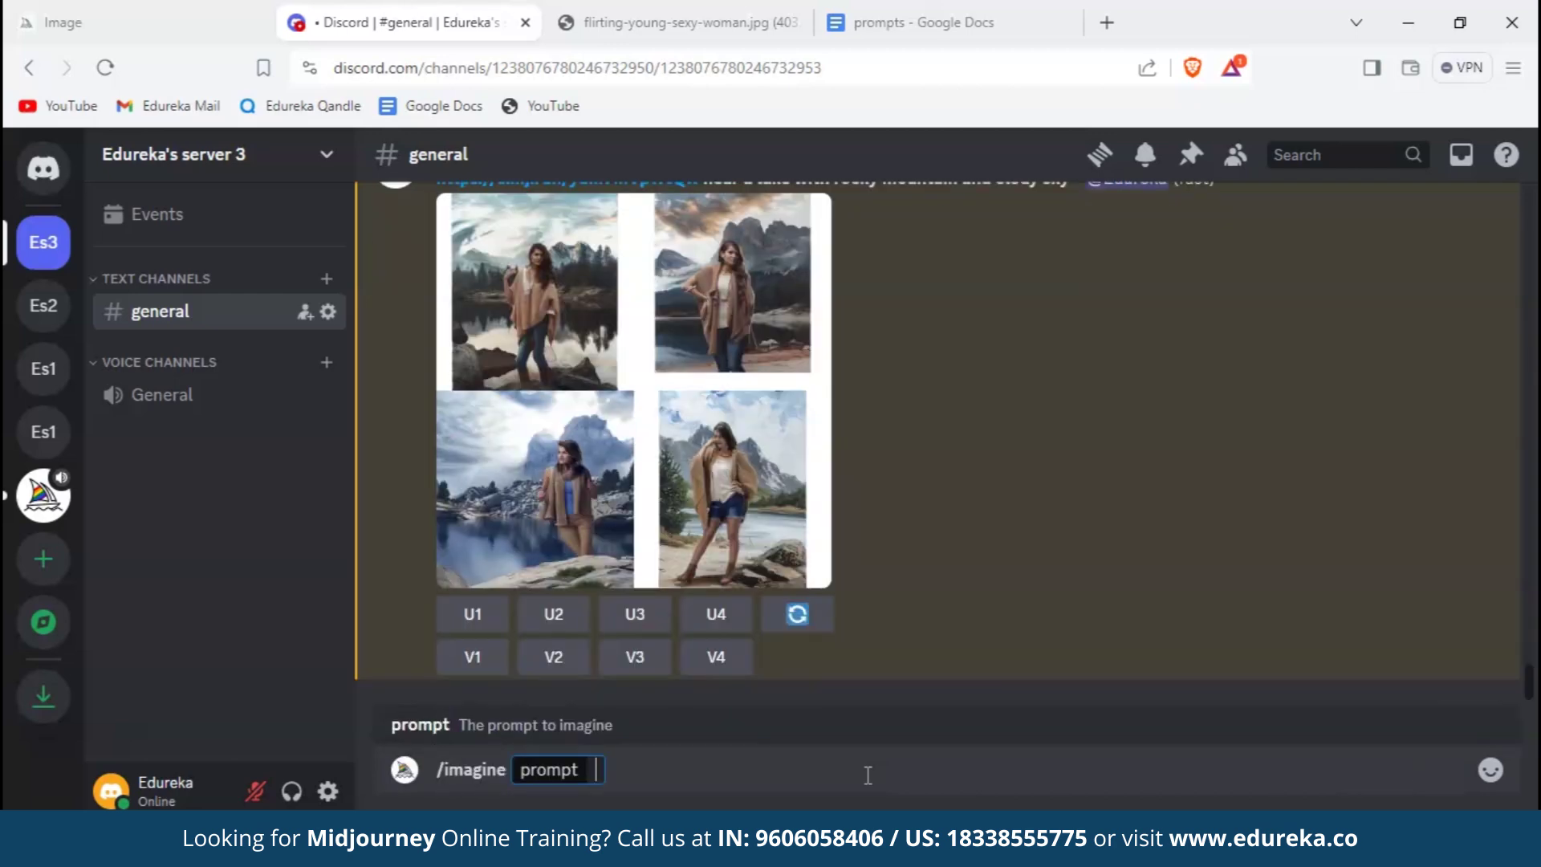
{"action": "key", "text": "ctrl+v"}
{"action": "scroll", "coordinate": [697, 373], "scroll_direction": "up", "scroll_amount": 2}
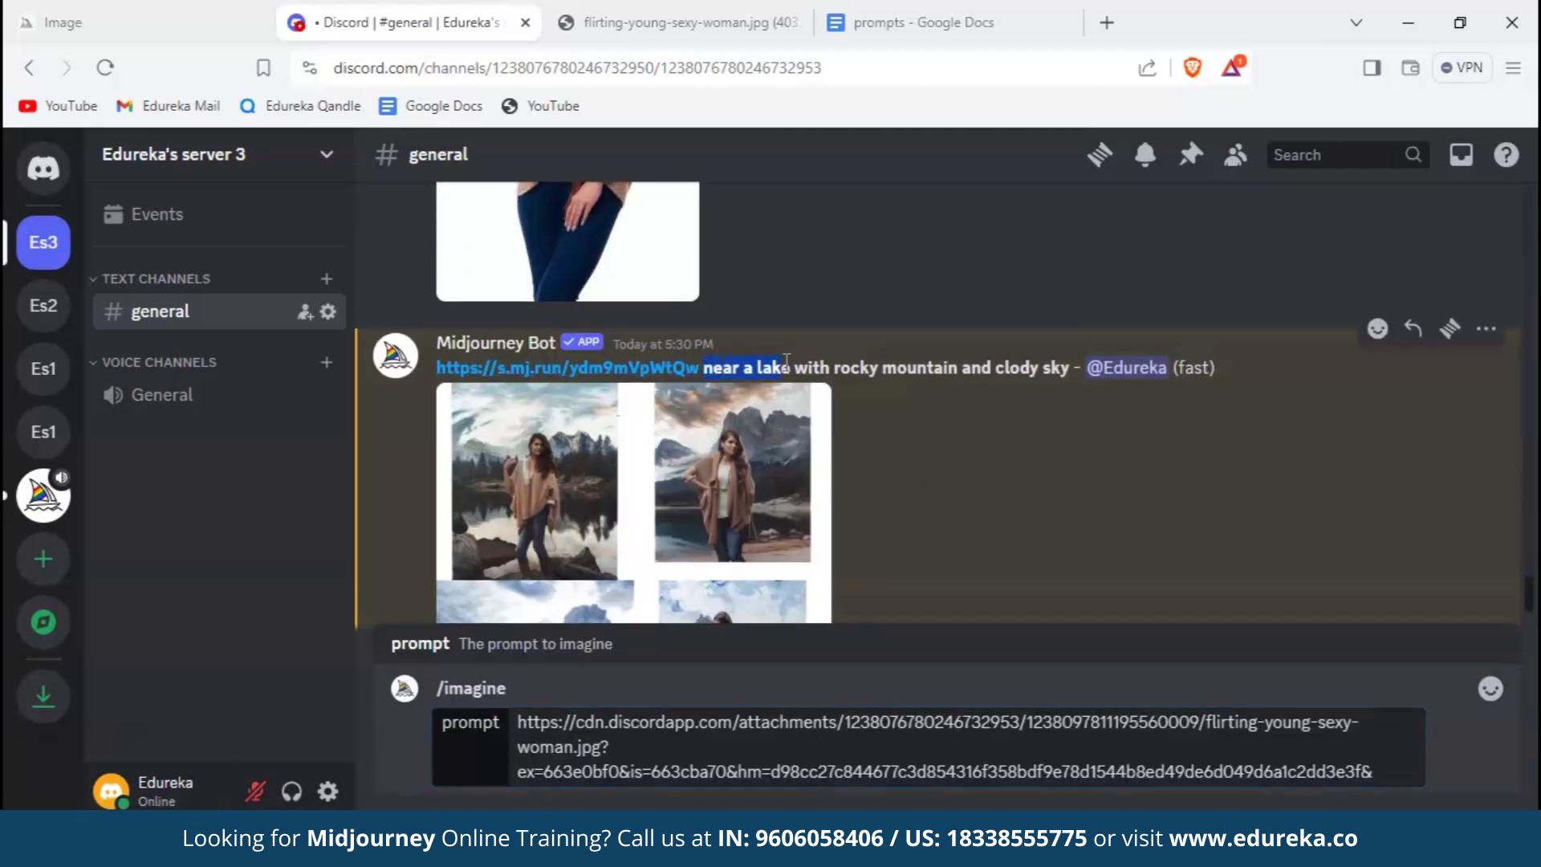
{"action": "type", "text": "near a lake --iw 0"}
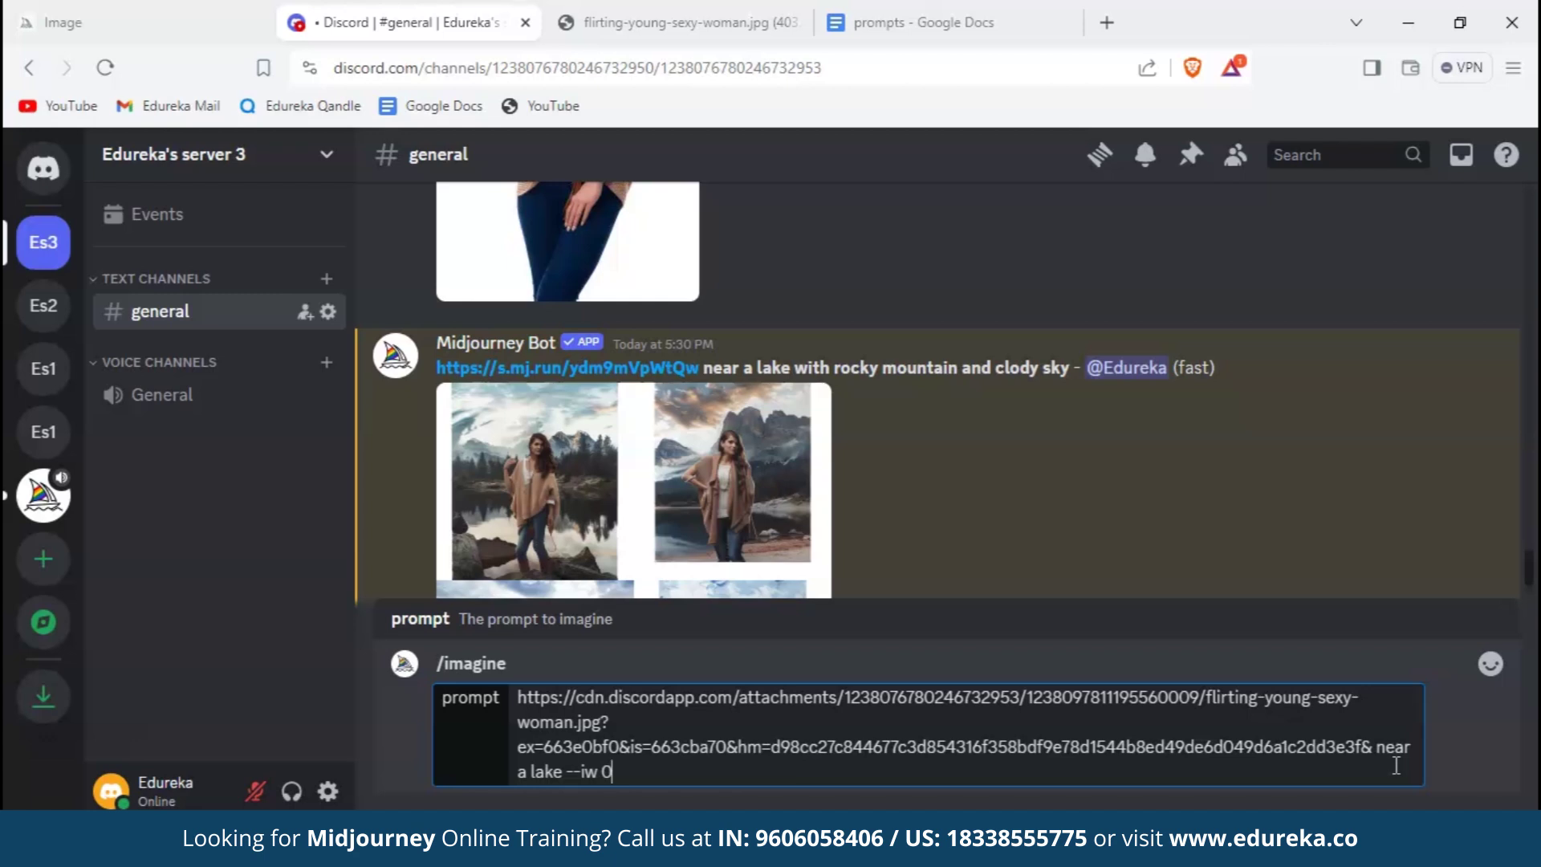
{"action": "key", "text": "Return"}
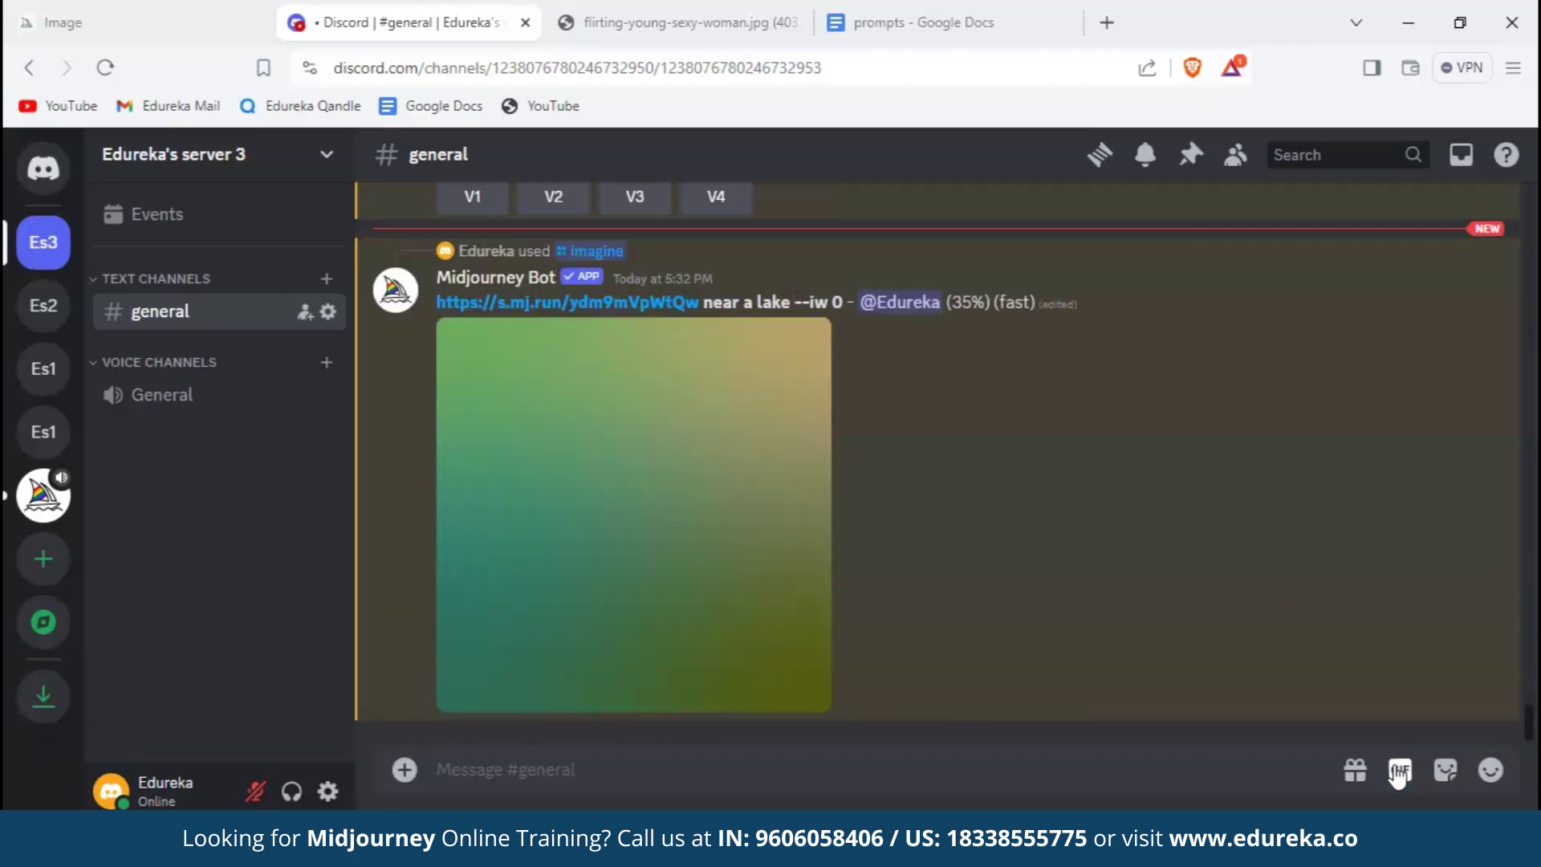
{"action": "left_click", "coordinate": [726, 497]}
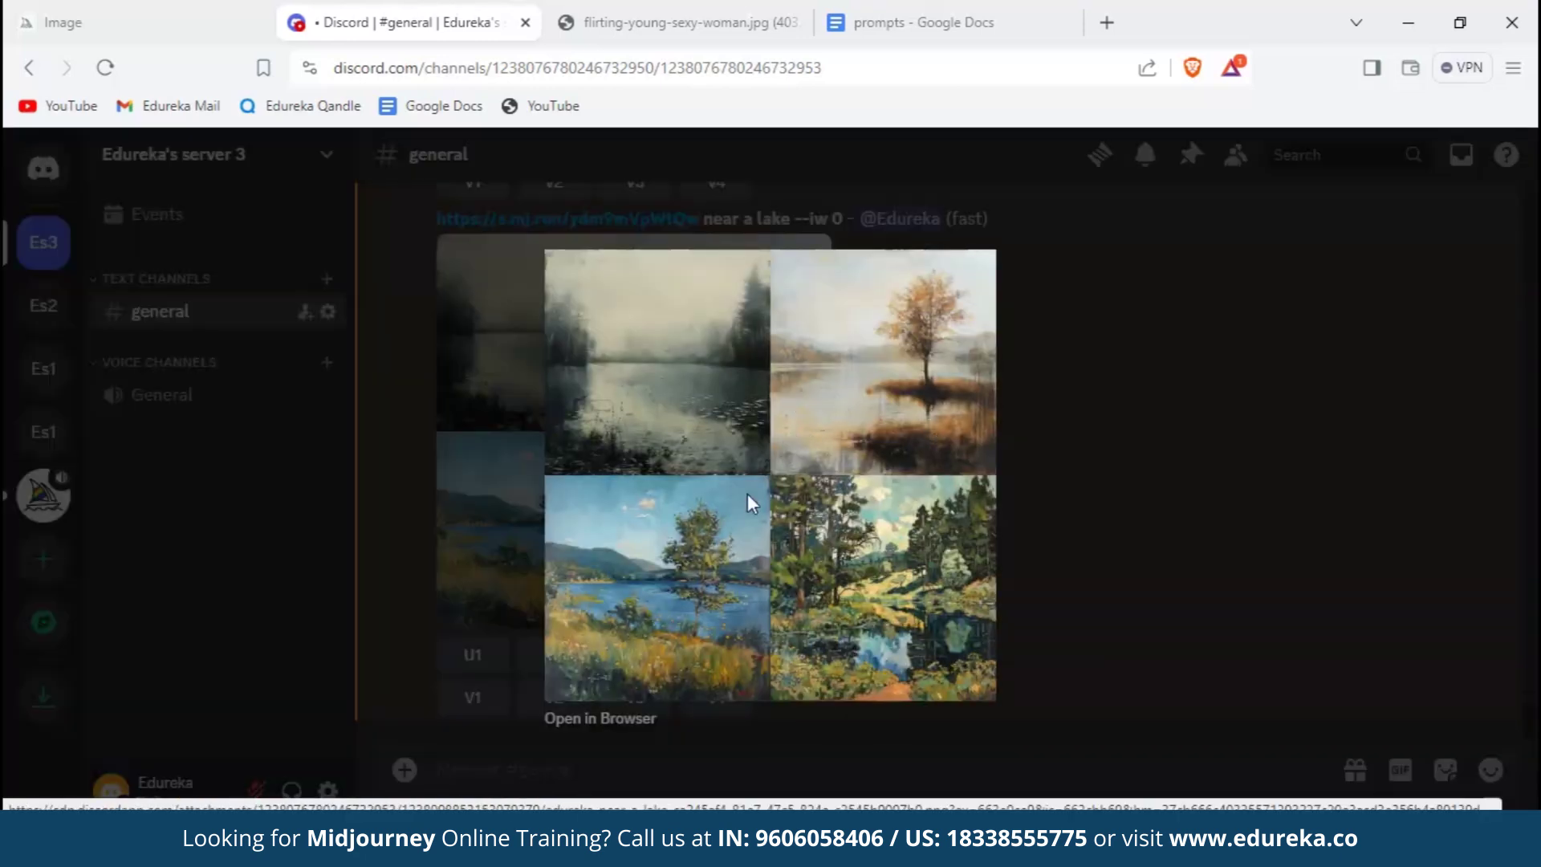
Resubmit the lake prompt with --iw 2 instead of --iw 0 and preview the new grid
{"action": "left_click", "coordinate": [743, 779]}
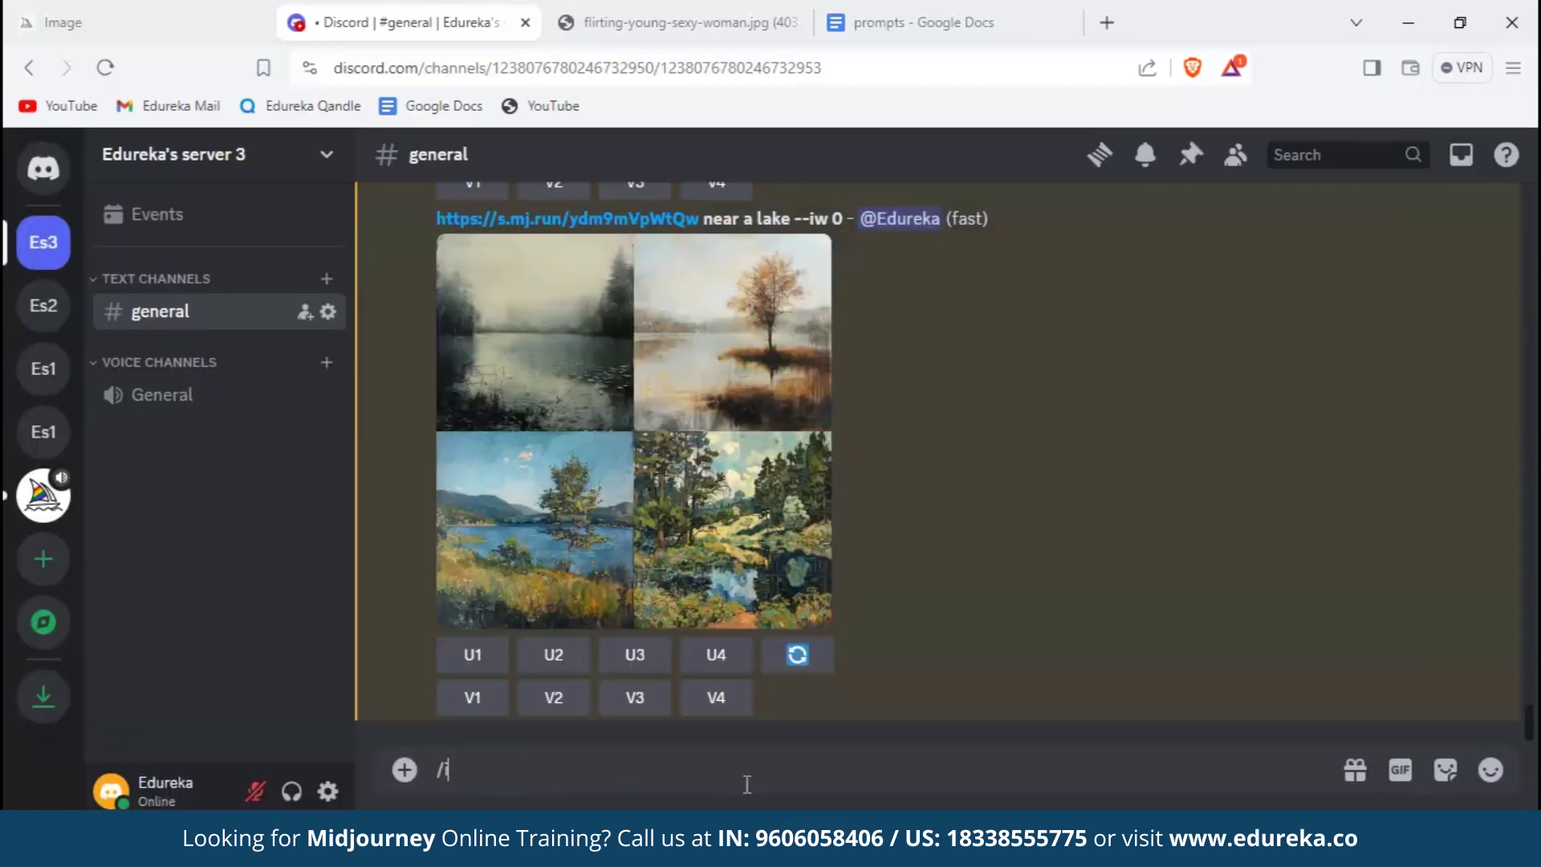
{"action": "type", "text": "https://s.mj.run/ydm9mVpWtQw near a lake --iw 0"}
{"action": "key", "text": "BackSpace"}
{"action": "left_click_drag", "start_coordinate": [744, 770], "coordinate": [909, 501]}
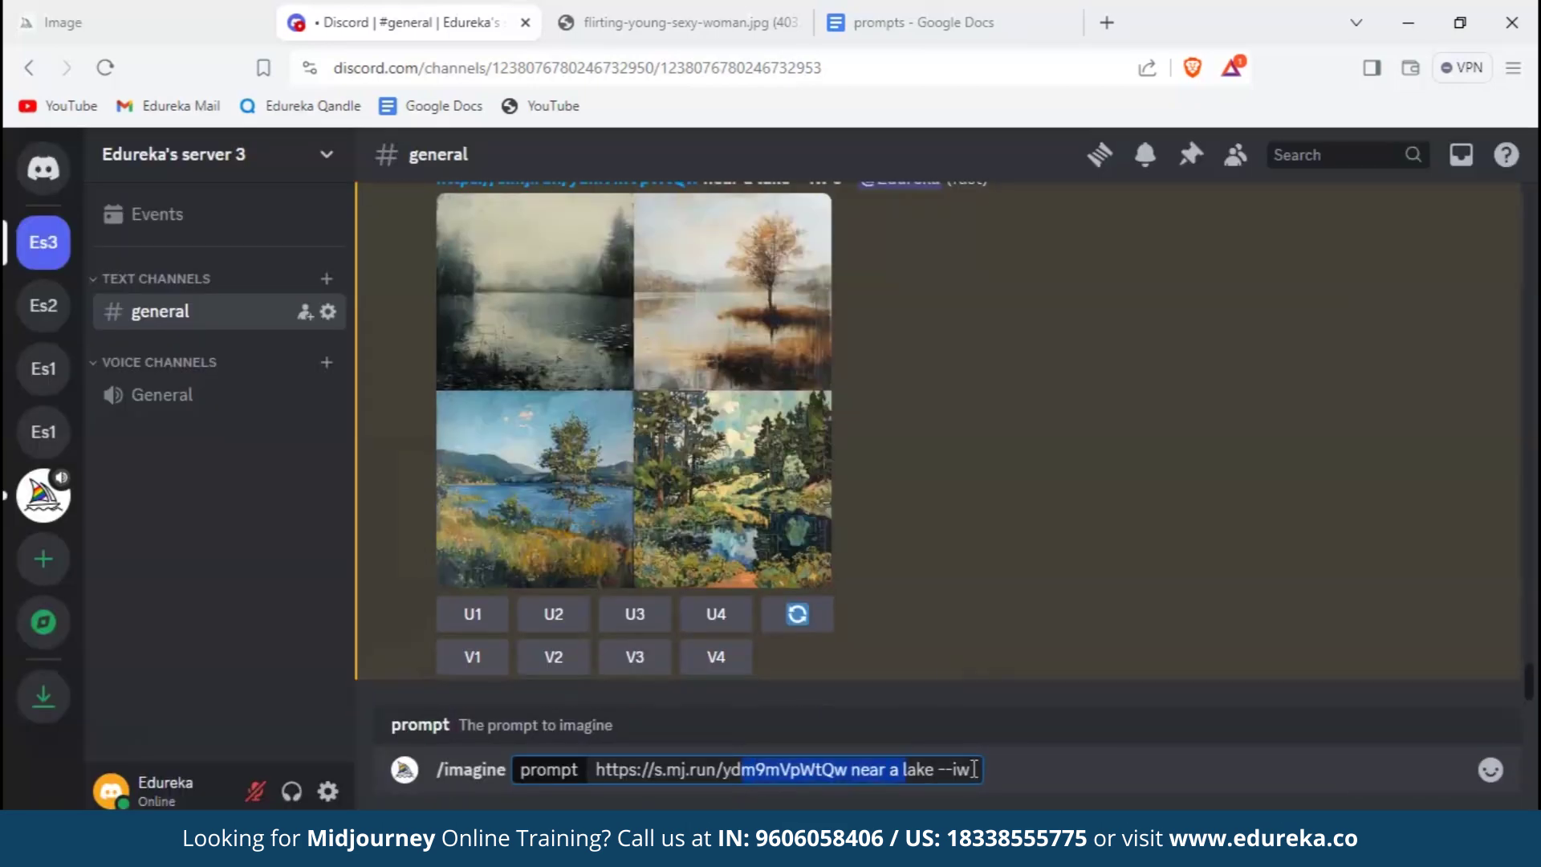
{"action": "left_click", "coordinate": [975, 768]}
{"action": "type", "text": "2"}
{"action": "key", "text": "Return"}
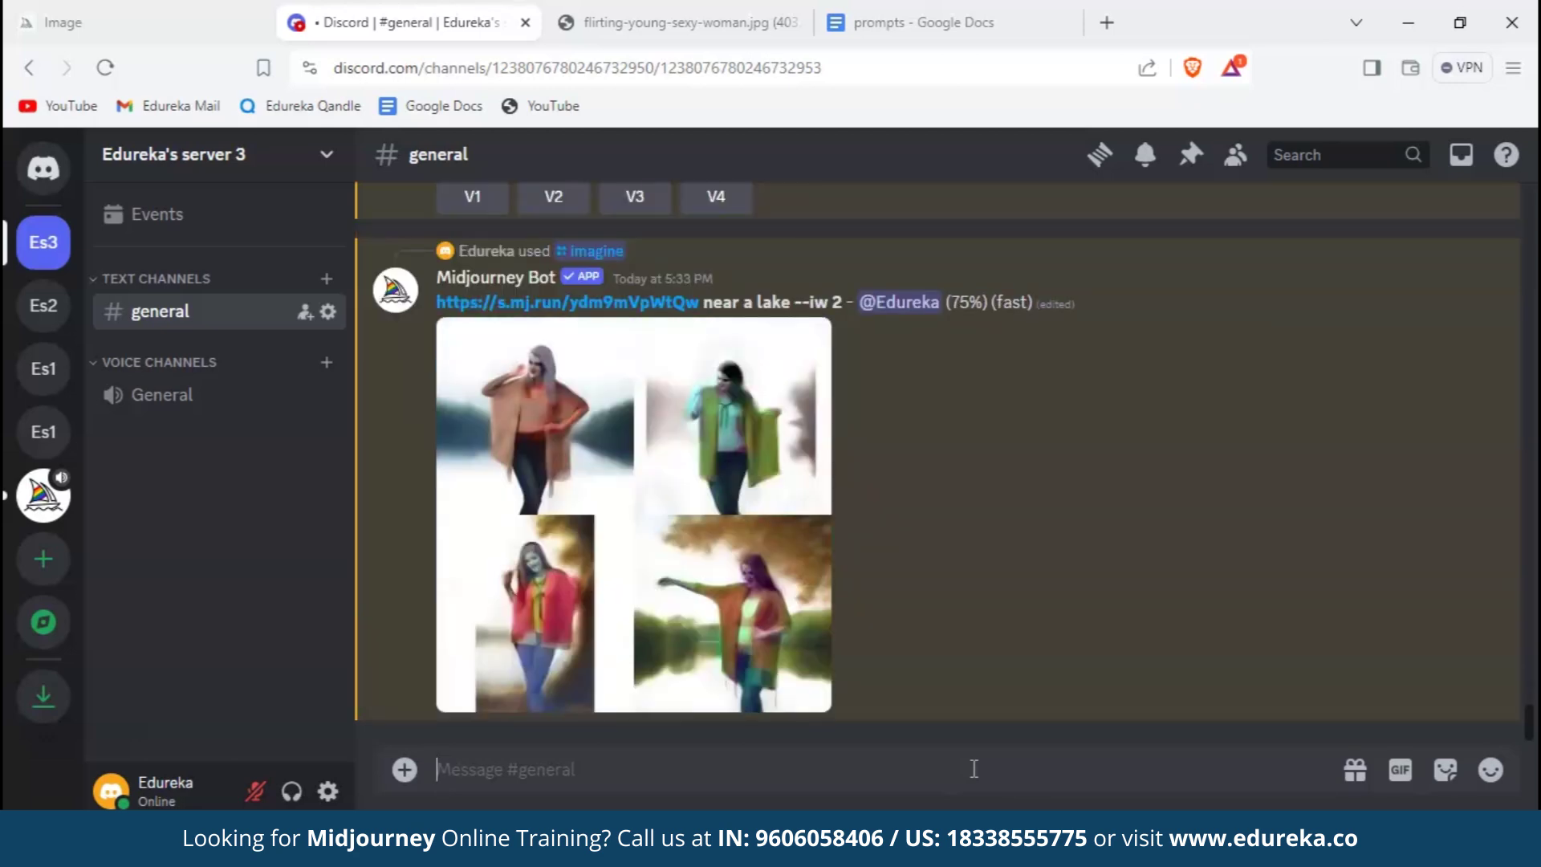
{"action": "left_click", "coordinate": [770, 546]}
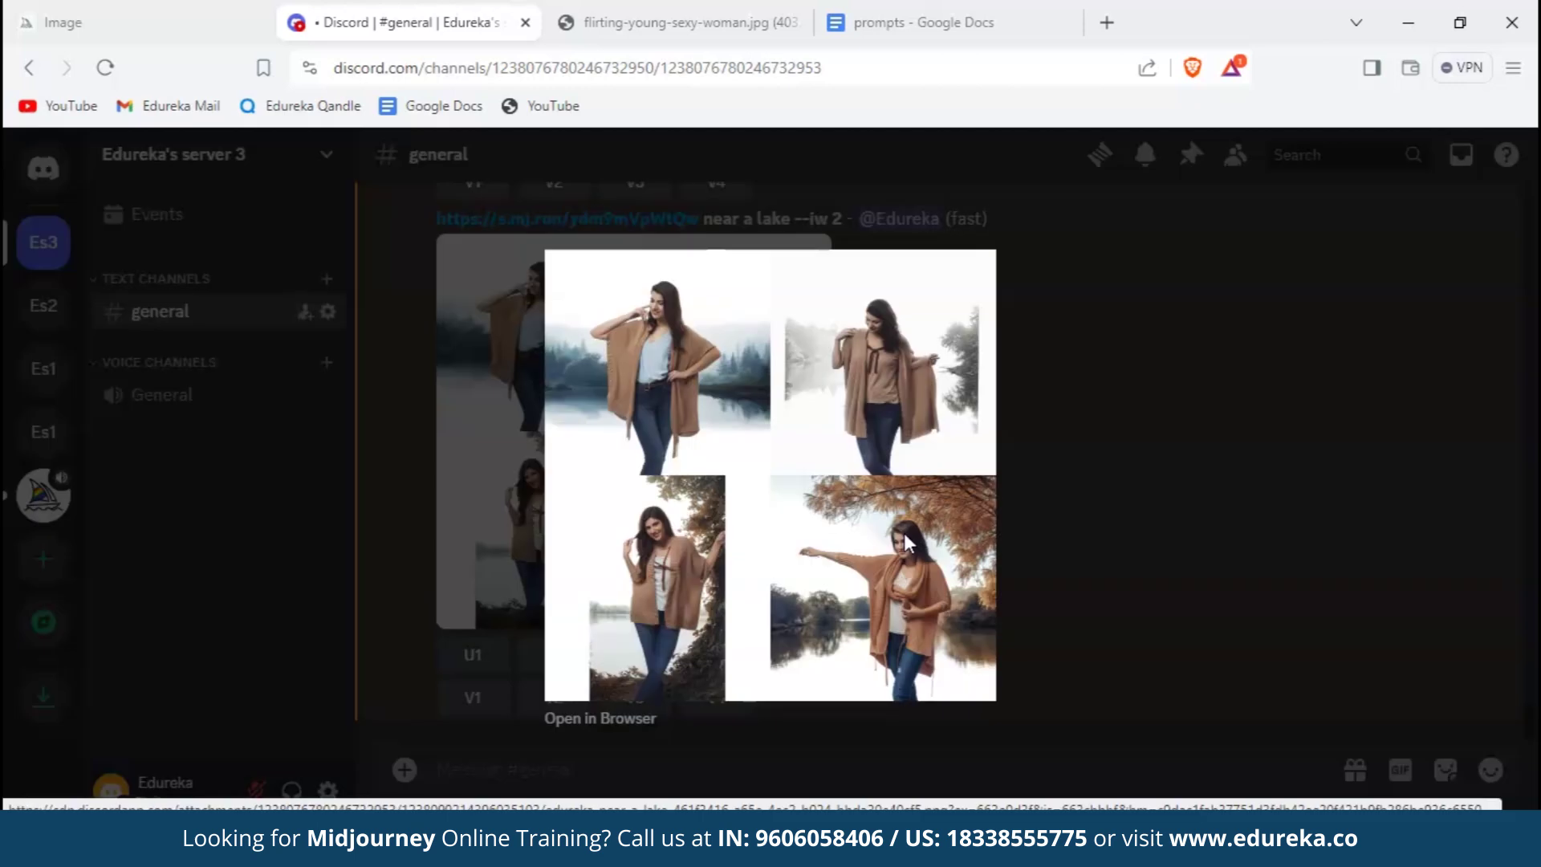
{"action": "left_click", "coordinate": [864, 754]}
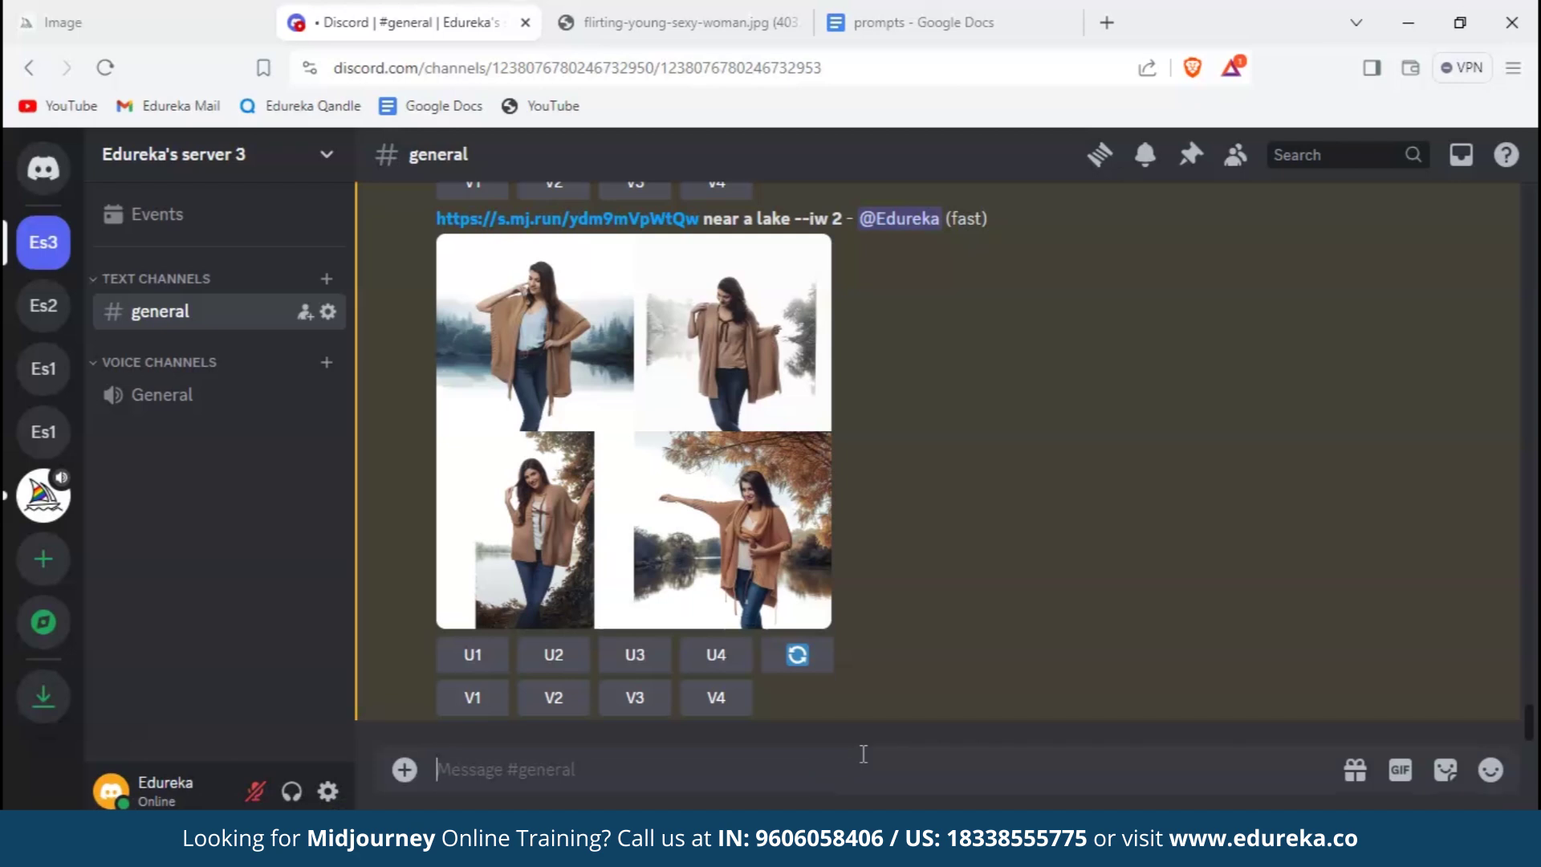
Generate a grid from the pasted white-shirt, black-tie studio portrait prompt and preview it
{"action": "type", "text": "/imagine"}
{"action": "key", "text": "Tab"}
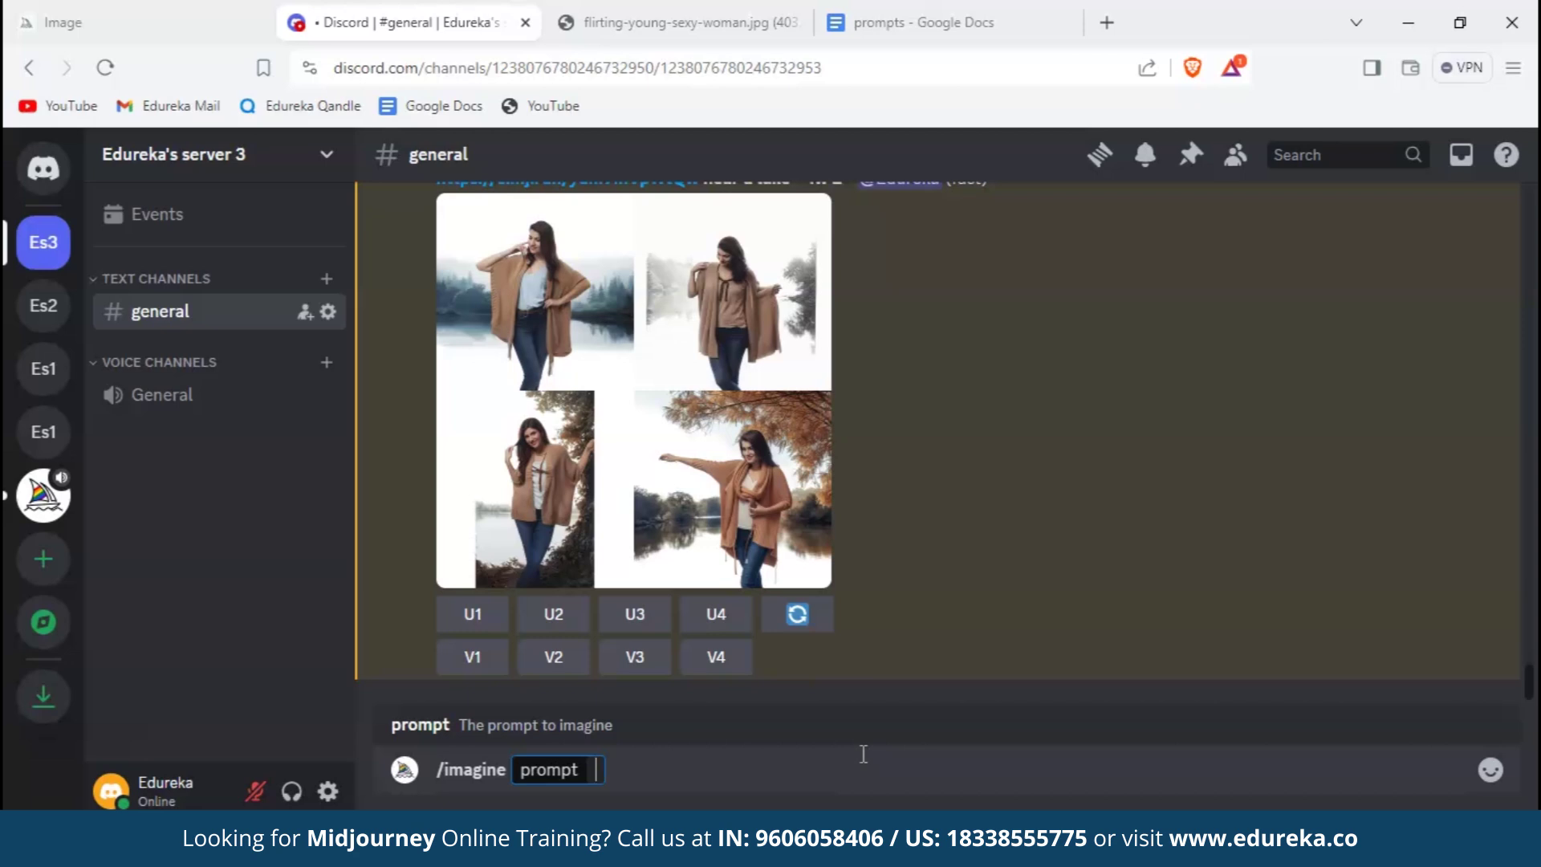
{"action": "type", "text": "photography of adult caucasian female wearing white shirt and black tie, smiling, crossed hands, studio shot, cinematic look, clean background, white background"}
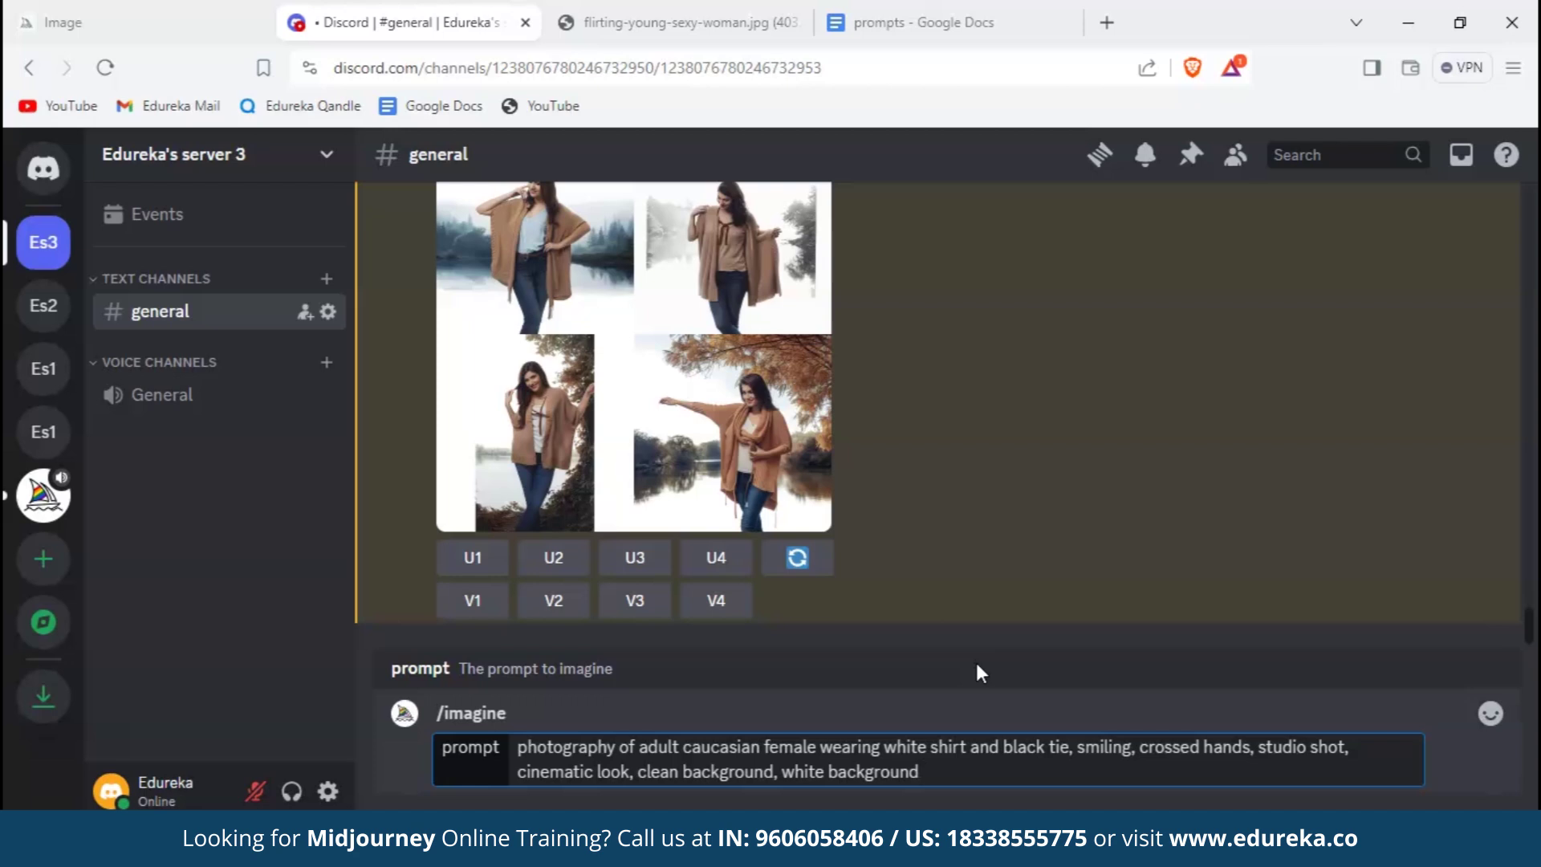
{"action": "key", "text": "Return"}
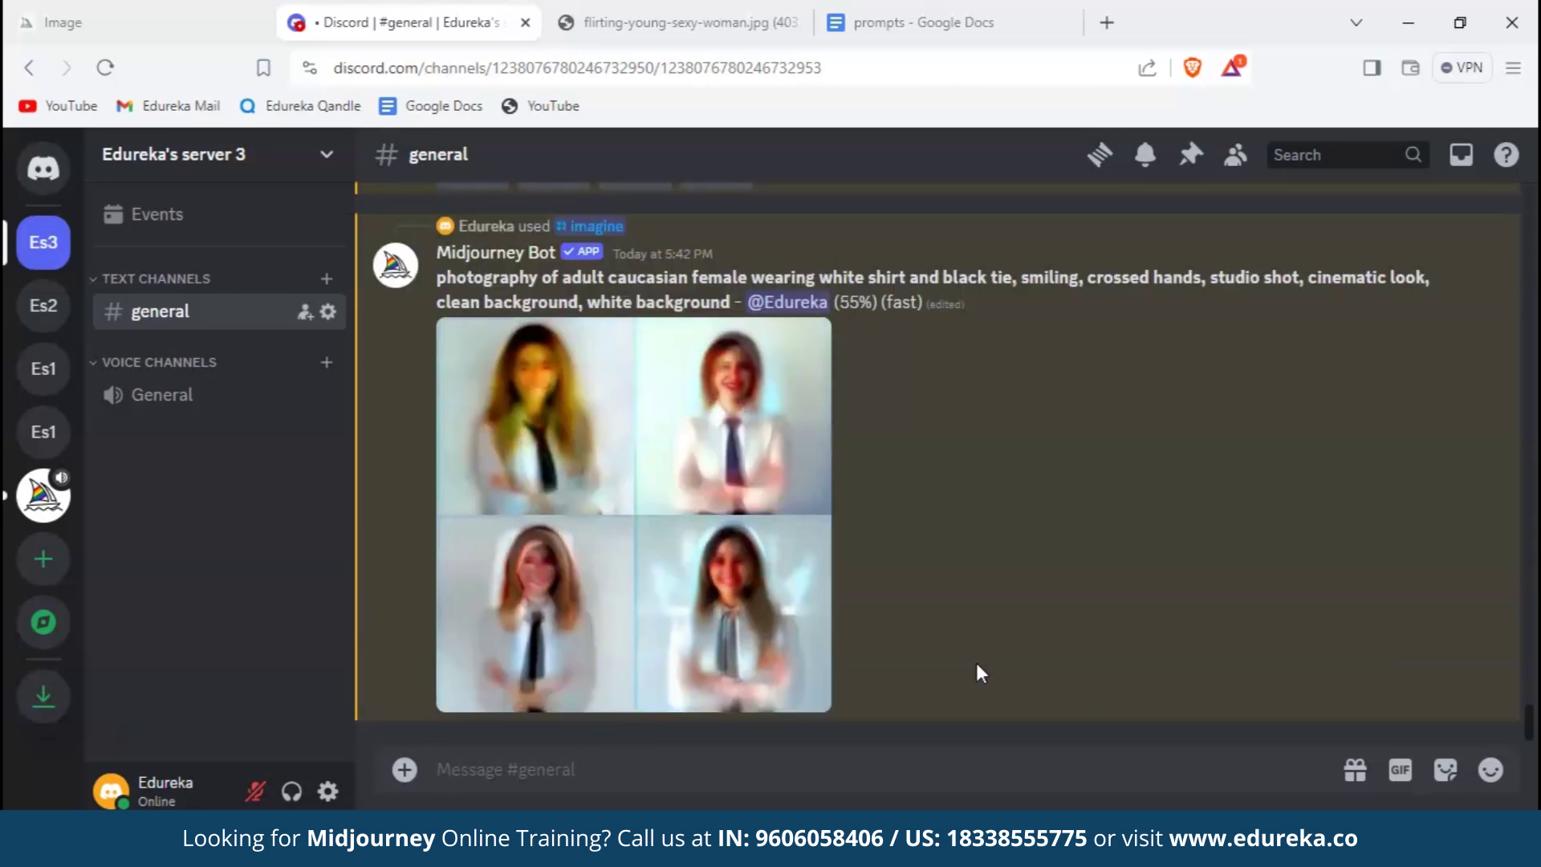
{"action": "left_click", "coordinate": [573, 420]}
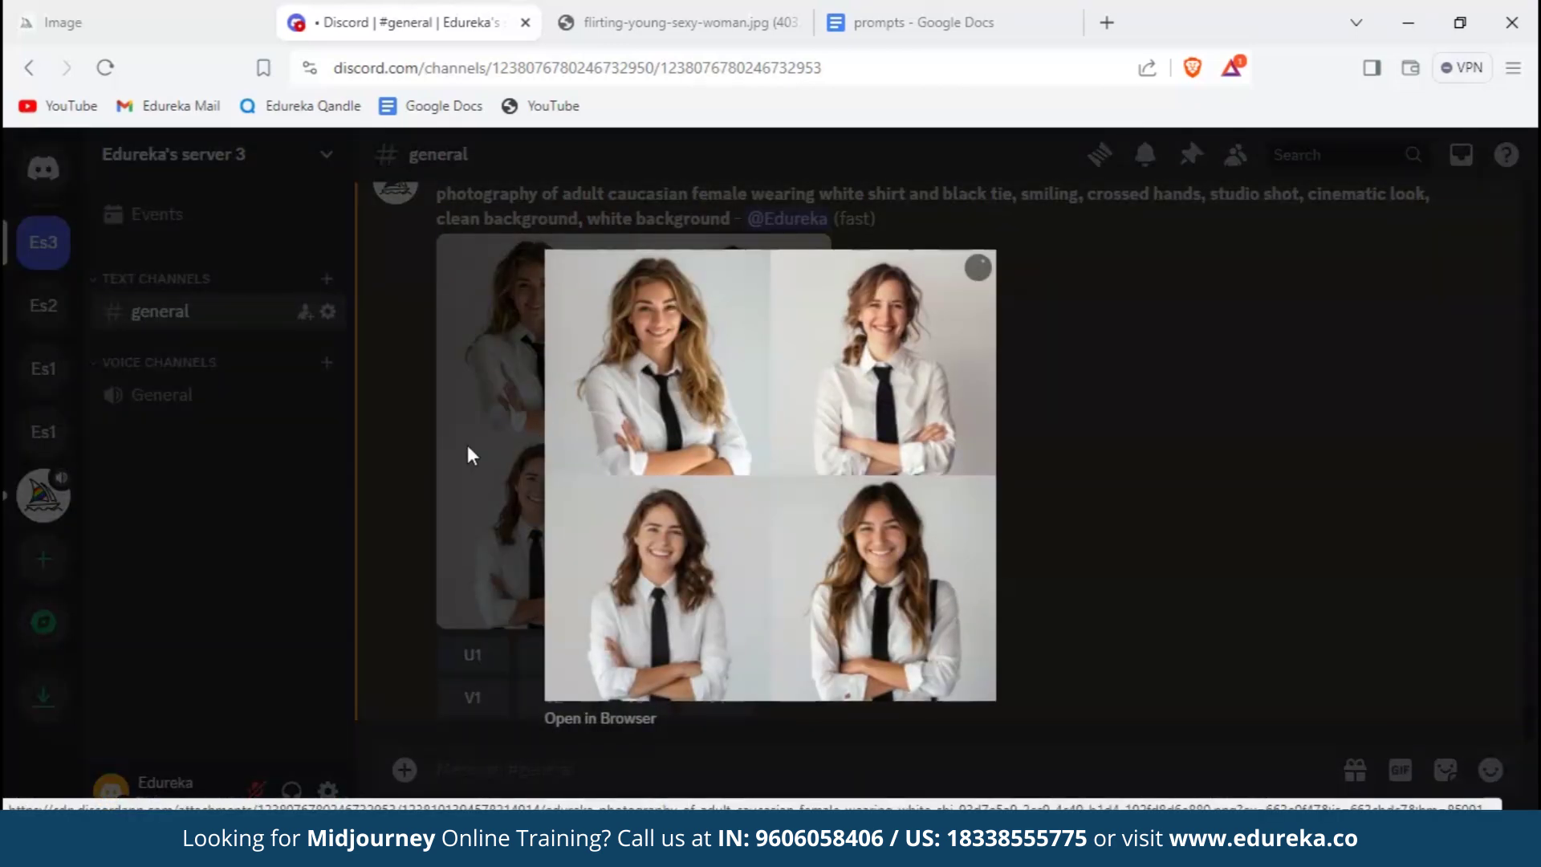
{"action": "left_click", "coordinate": [467, 445]}
Upscale the first portrait (U1) and view the upscaled image at full size
{"action": "left_click", "coordinate": [480, 646]}
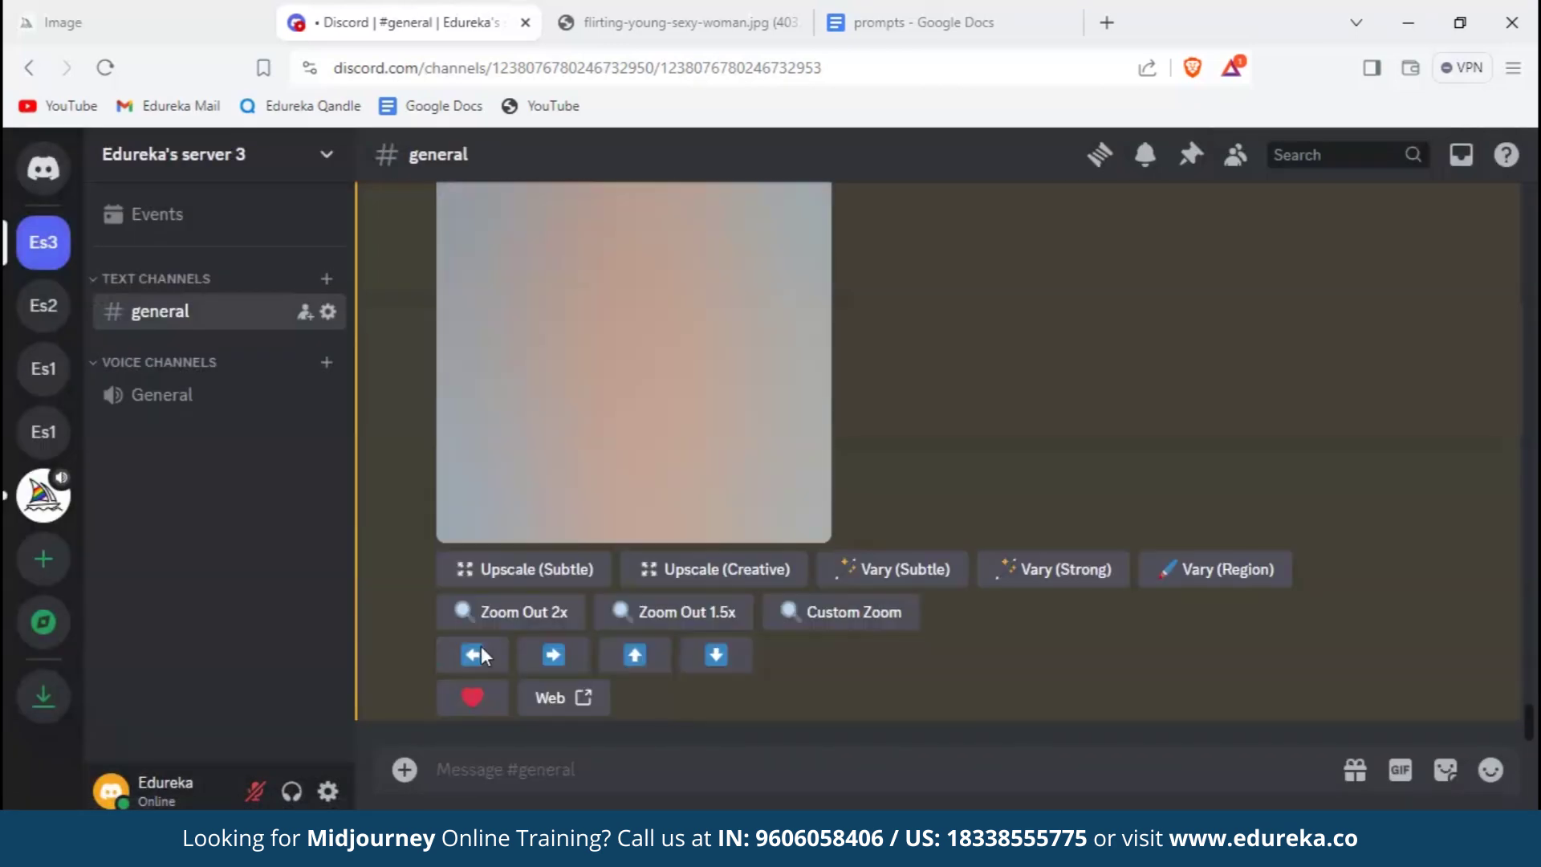
{"action": "left_click", "coordinate": [794, 394]}
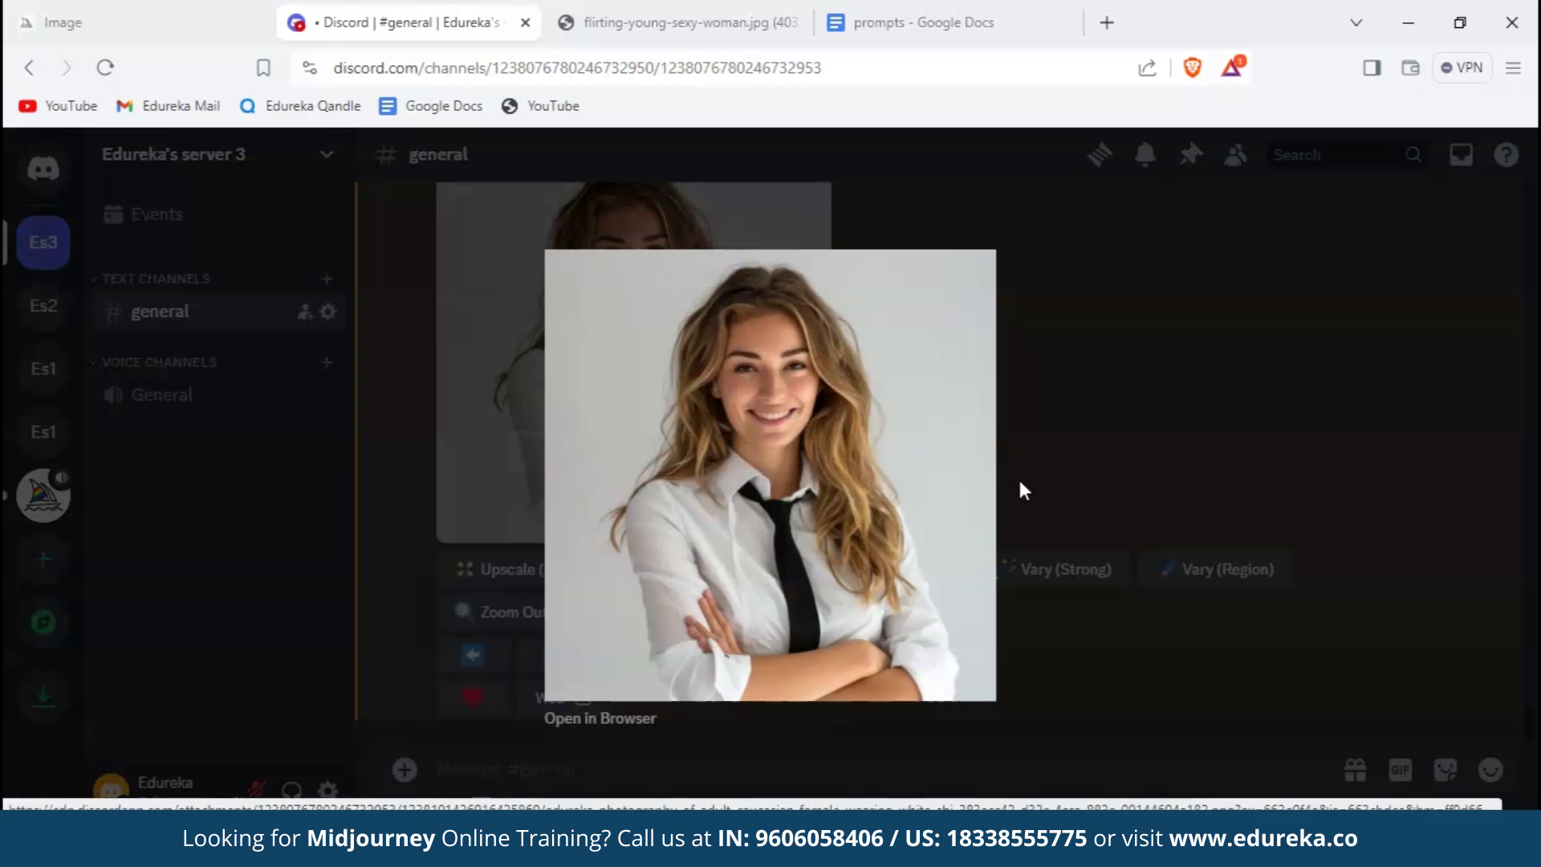
{"action": "left_click", "coordinate": [1074, 474]}
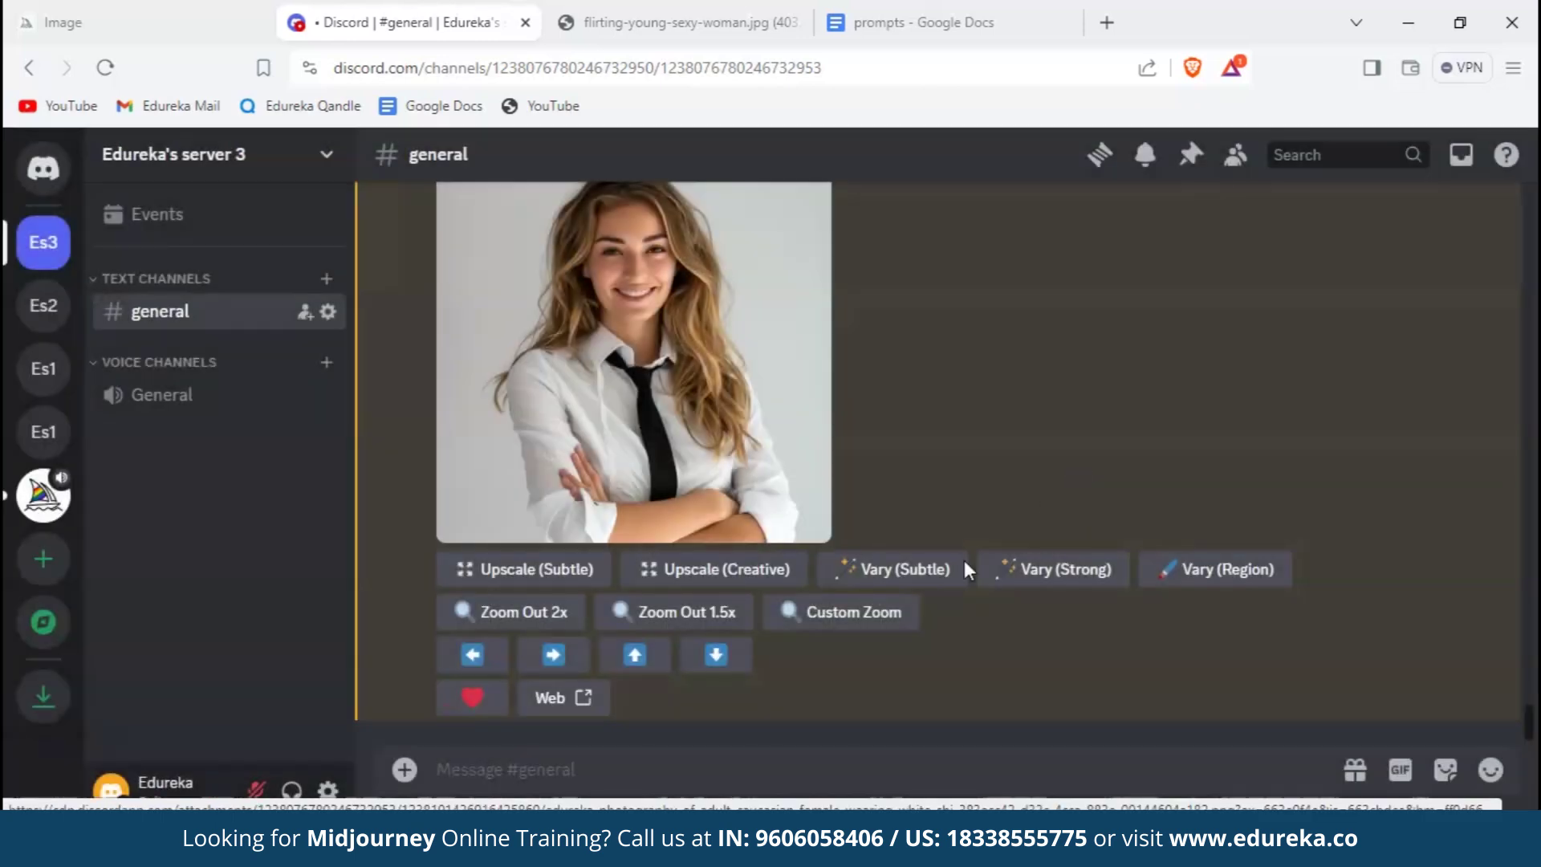
{"action": "left_click", "coordinate": [767, 786]}
Imagine 'diverse team celebrating a successful project in a co-working space' and preview the grid
{"action": "type", "text": "/im"}
{"action": "key", "text": "Return"}
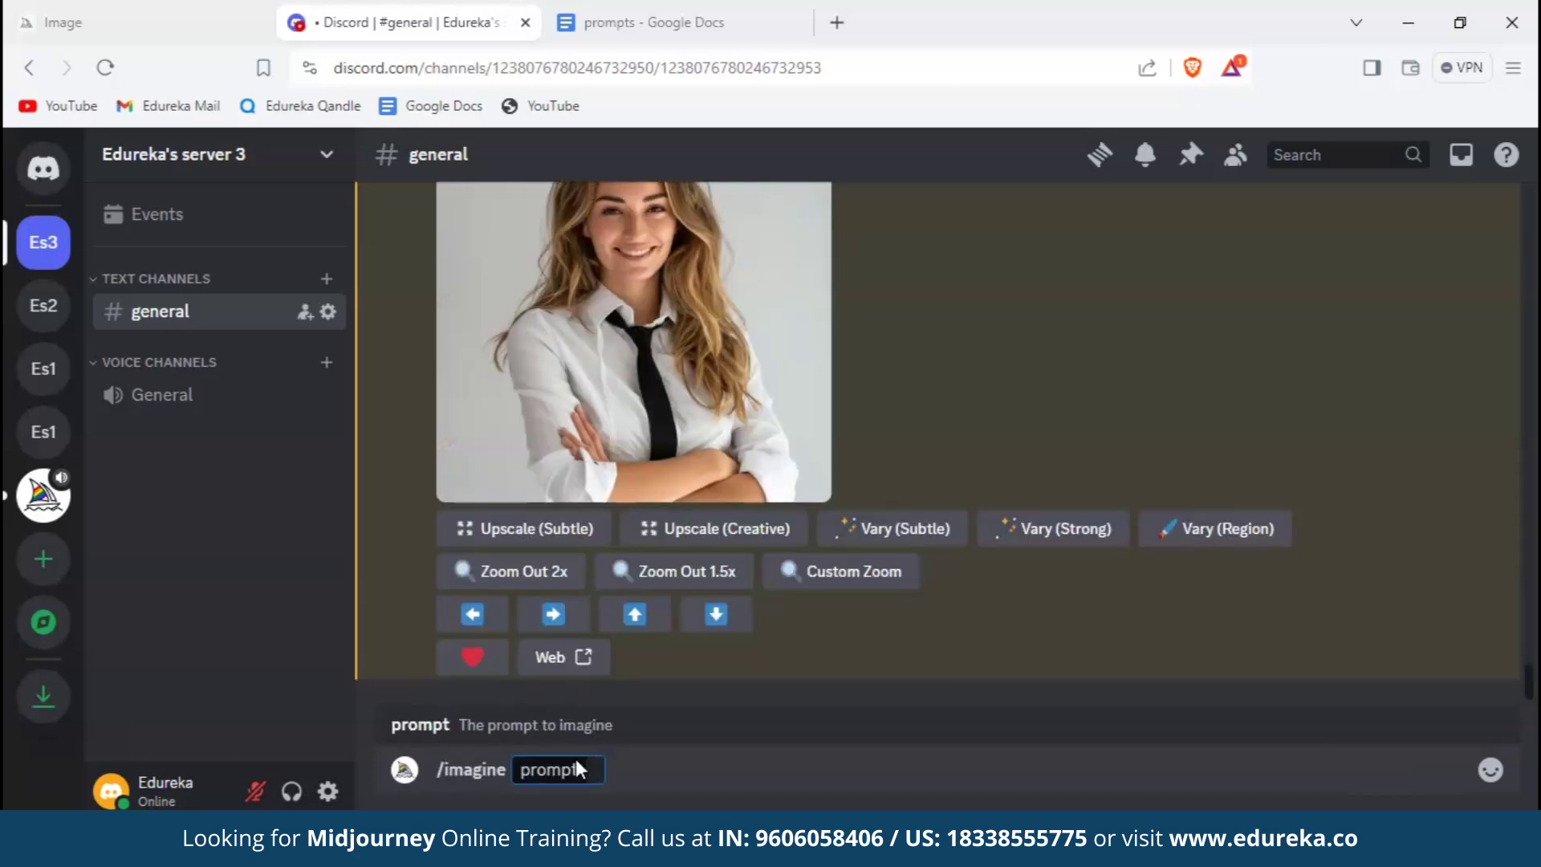
{"action": "type", "text": "Photo of a diverse team celebrating a successful project in a co-working space"}
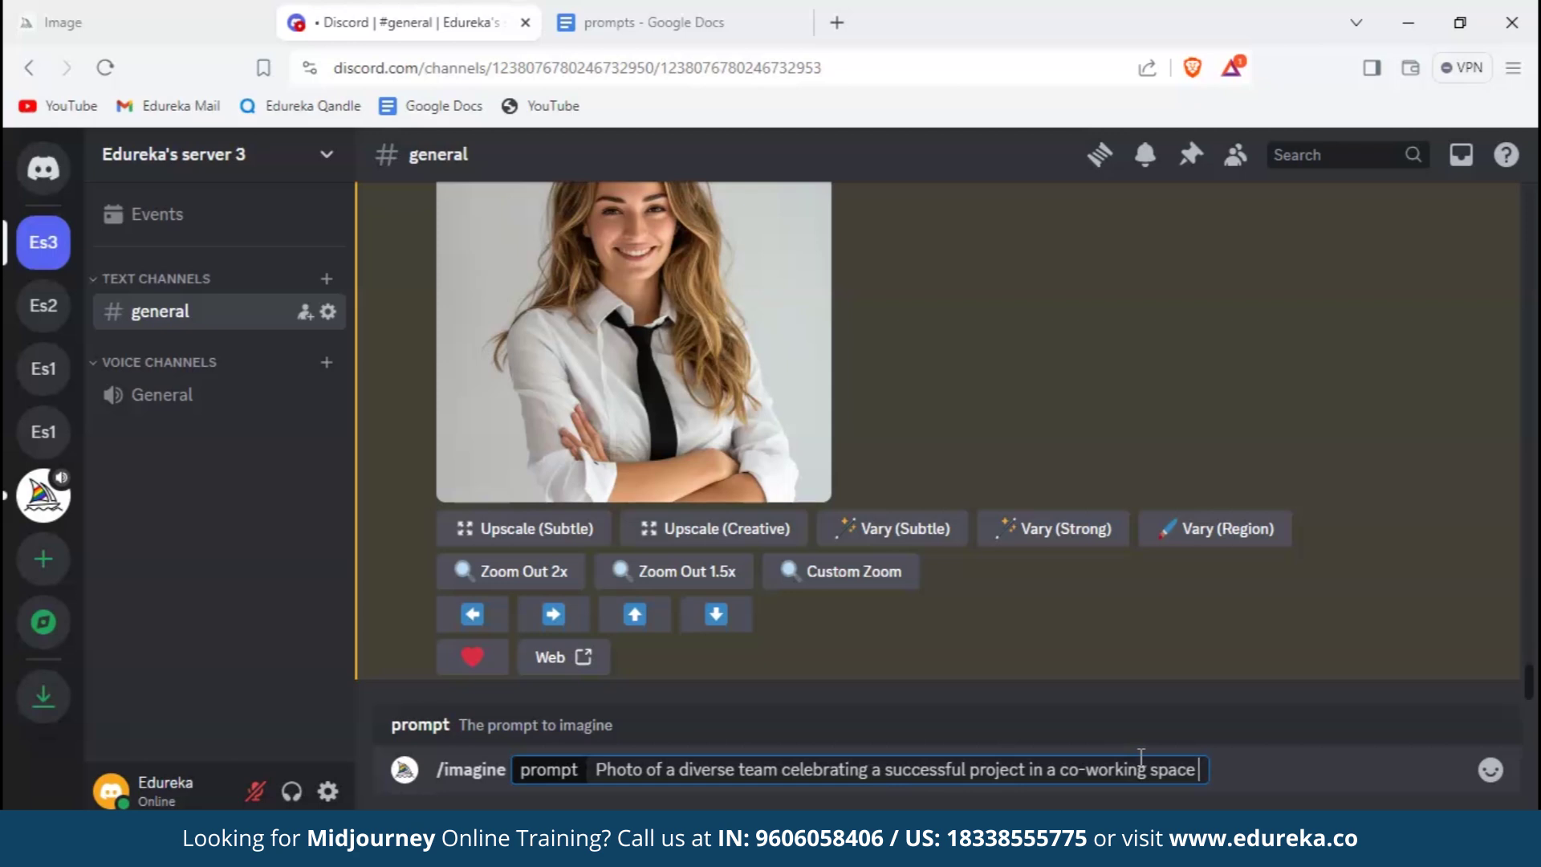
{"action": "key", "text": "Return"}
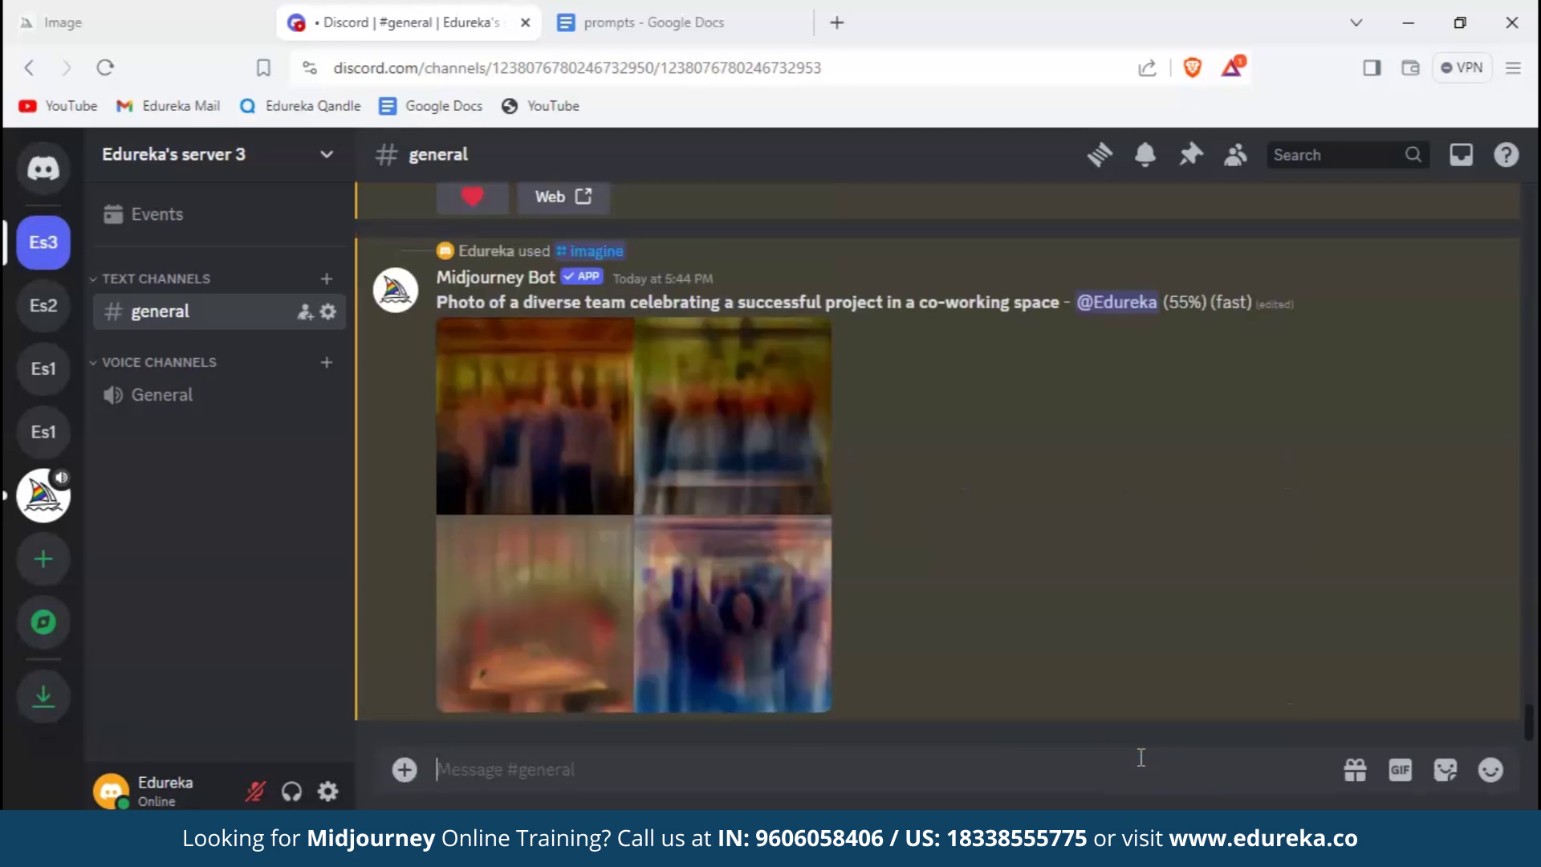
{"action": "left_click", "coordinate": [772, 469]}
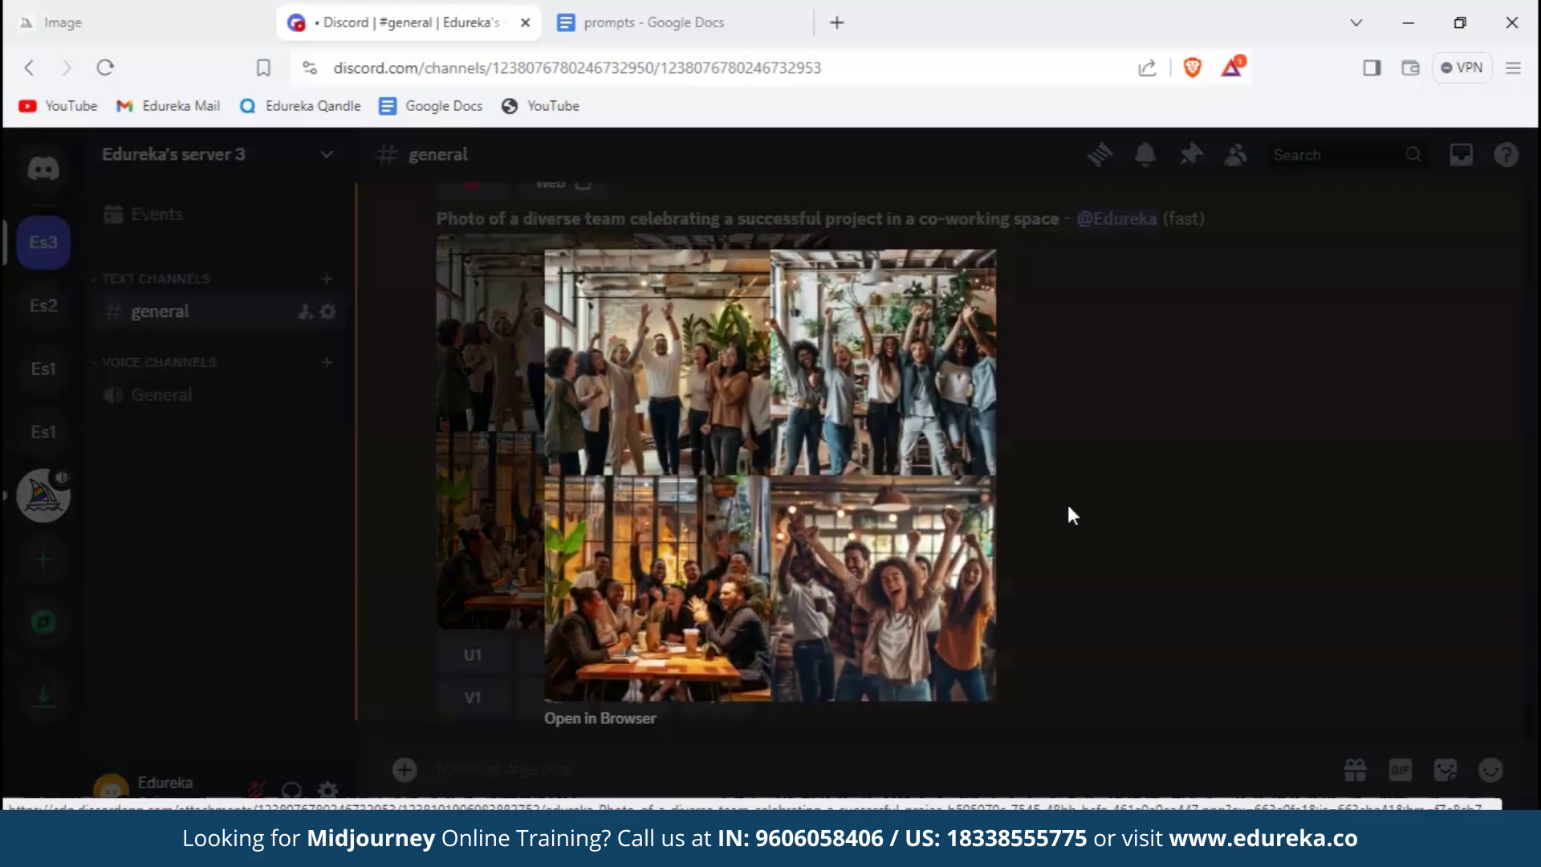
{"action": "left_click", "coordinate": [1139, 514]}
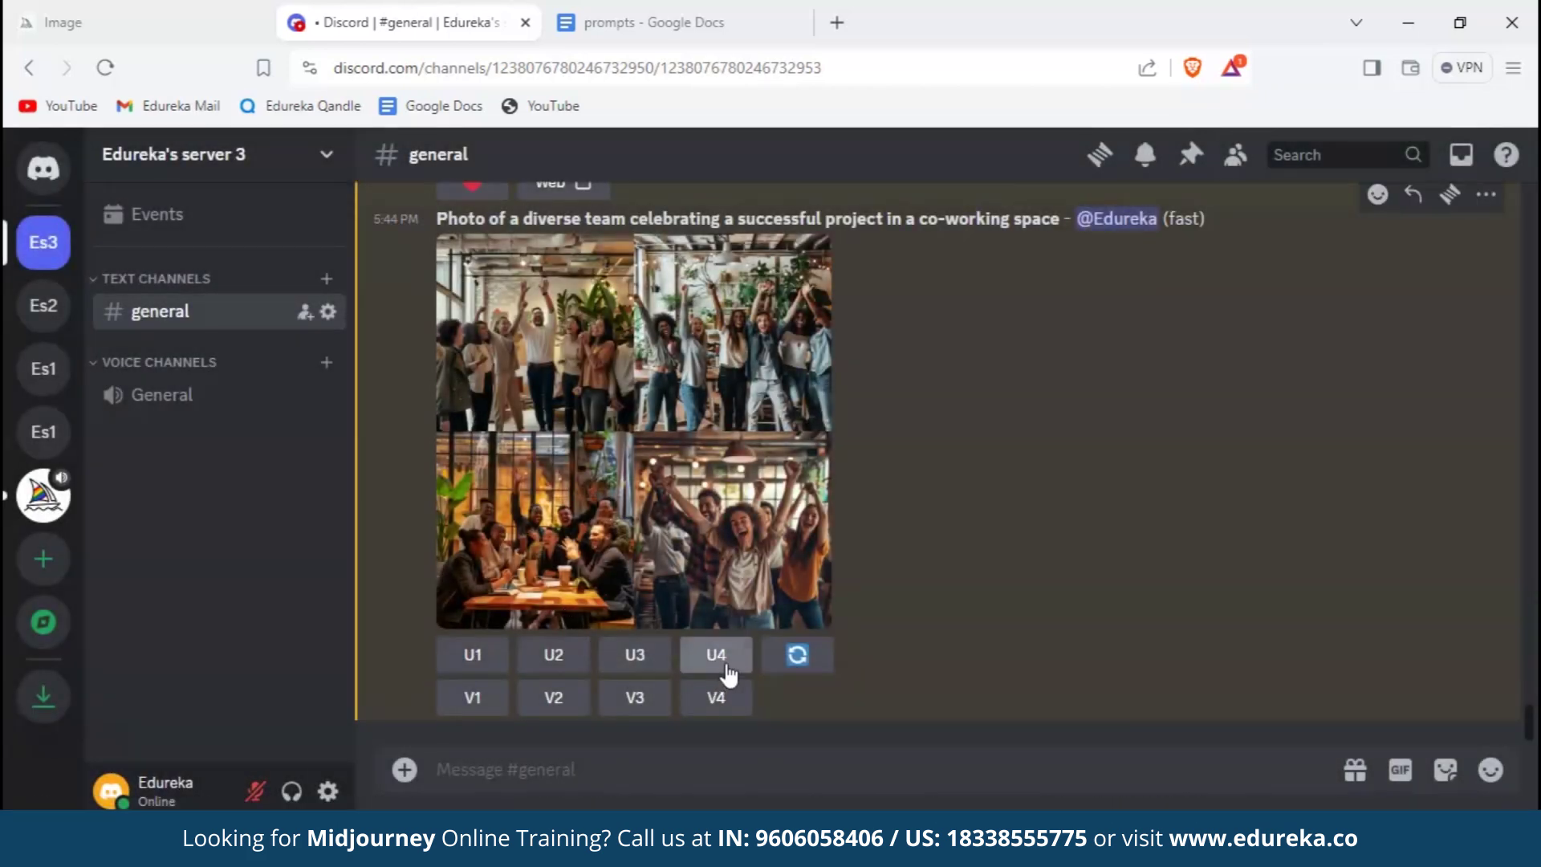
Upscale the fourth team image (U4) and view it enlarged
{"action": "left_click", "coordinate": [716, 655]}
{"action": "left_click", "coordinate": [807, 387]}
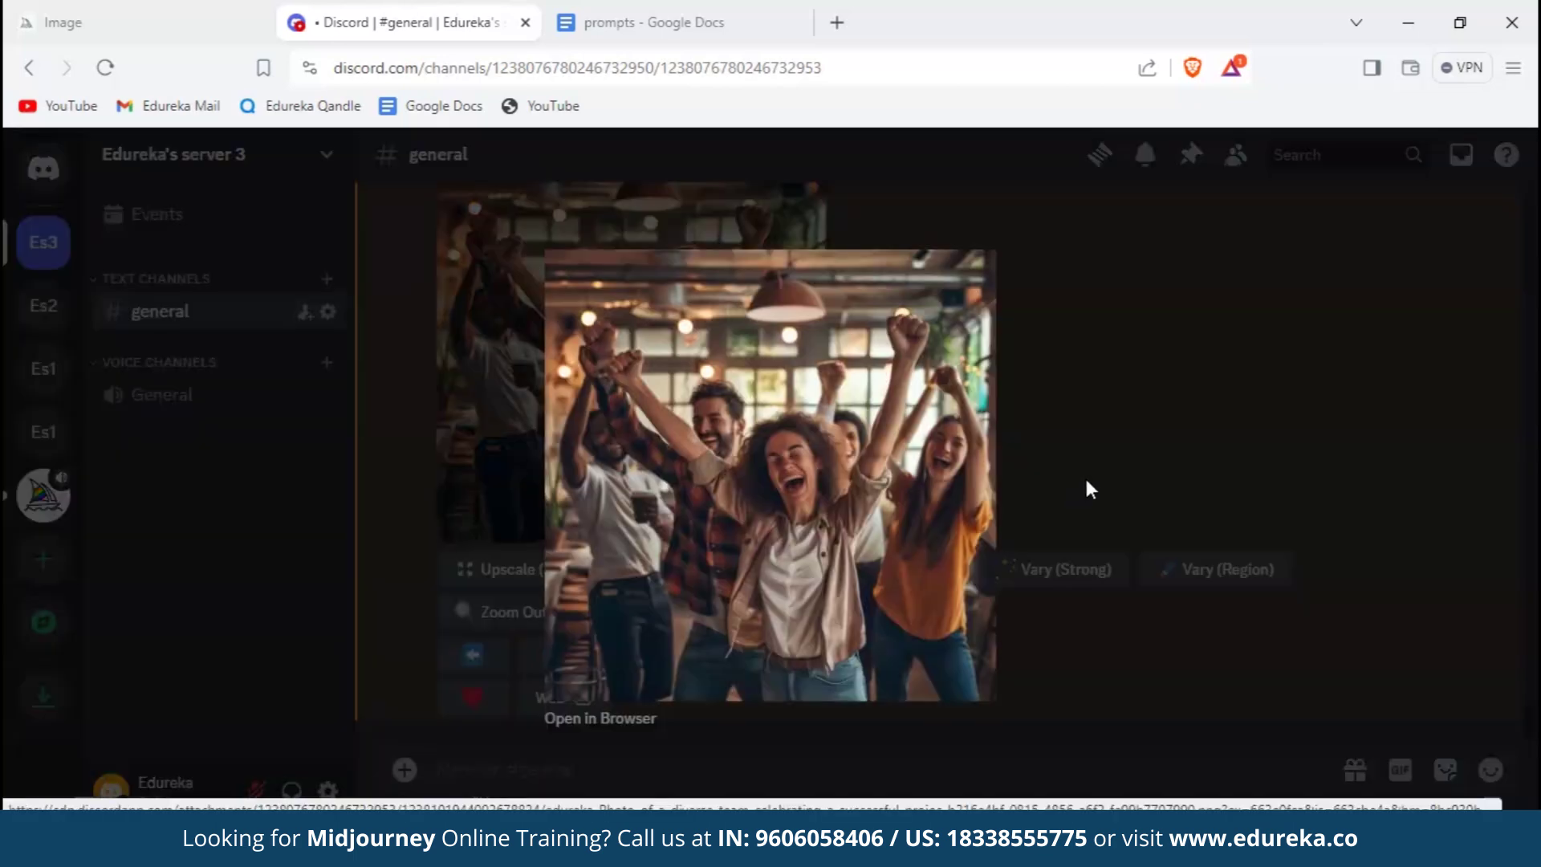
{"action": "left_click", "coordinate": [1087, 481]}
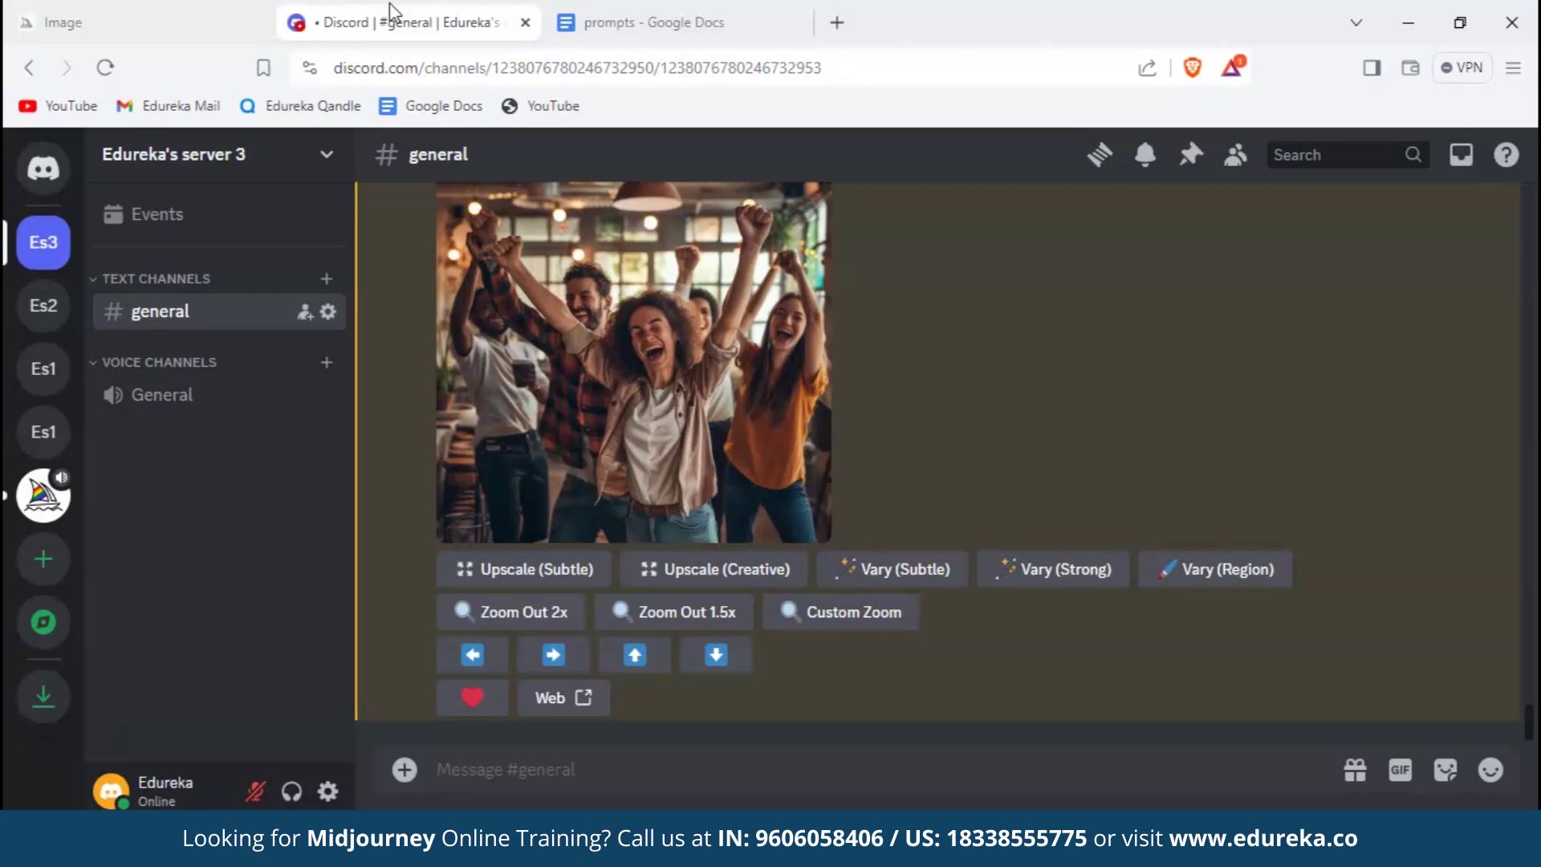
Browse the Midjourney website's Explore feed and archive, ending on the Rooms page
{"action": "left_click", "coordinate": [92, 21]}
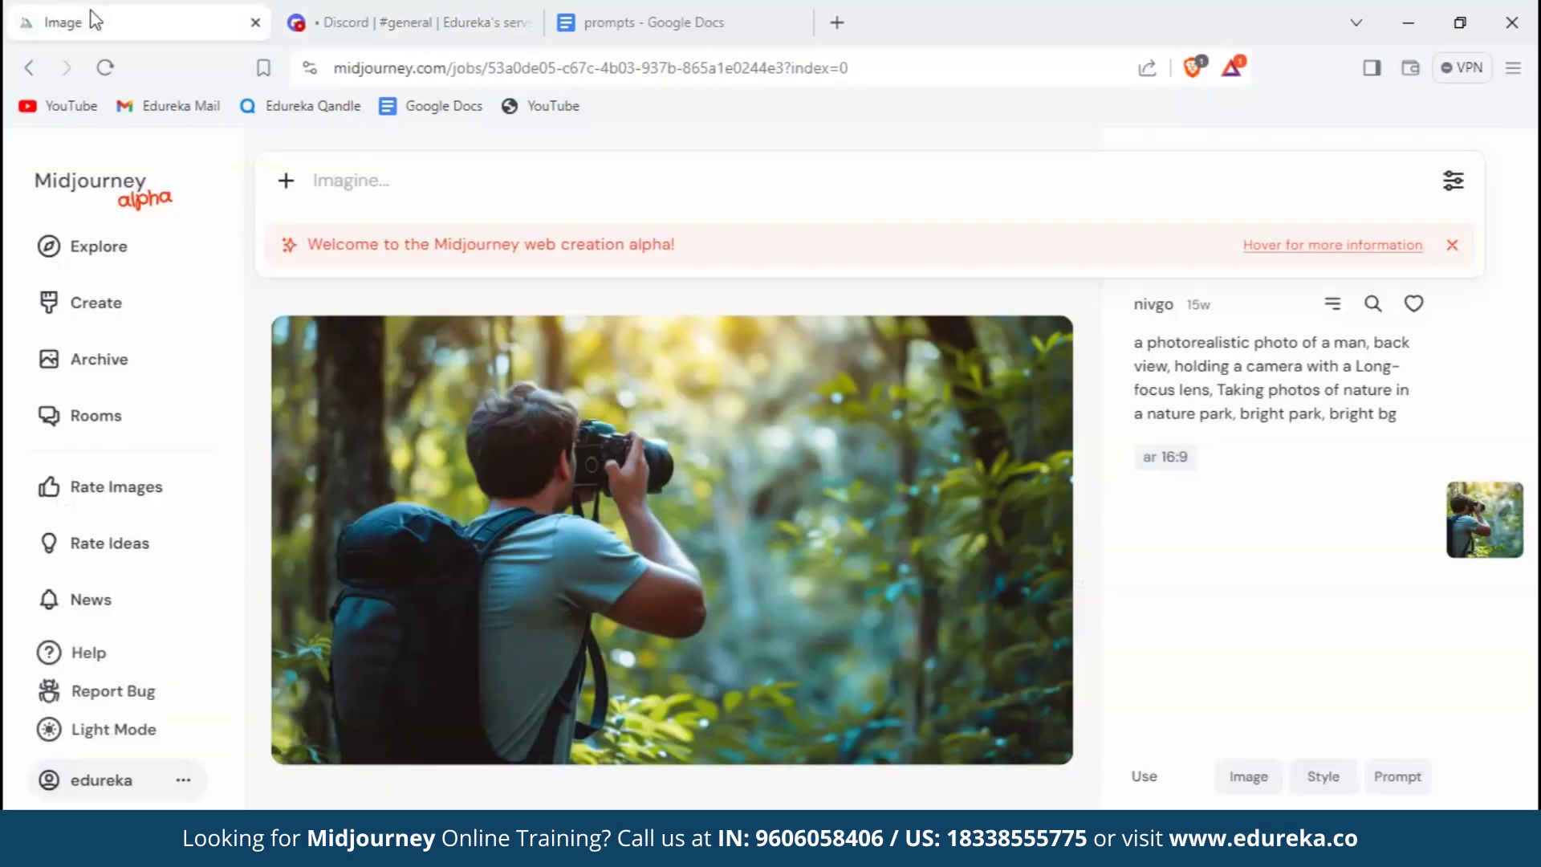
{"action": "key", "text": "Escape"}
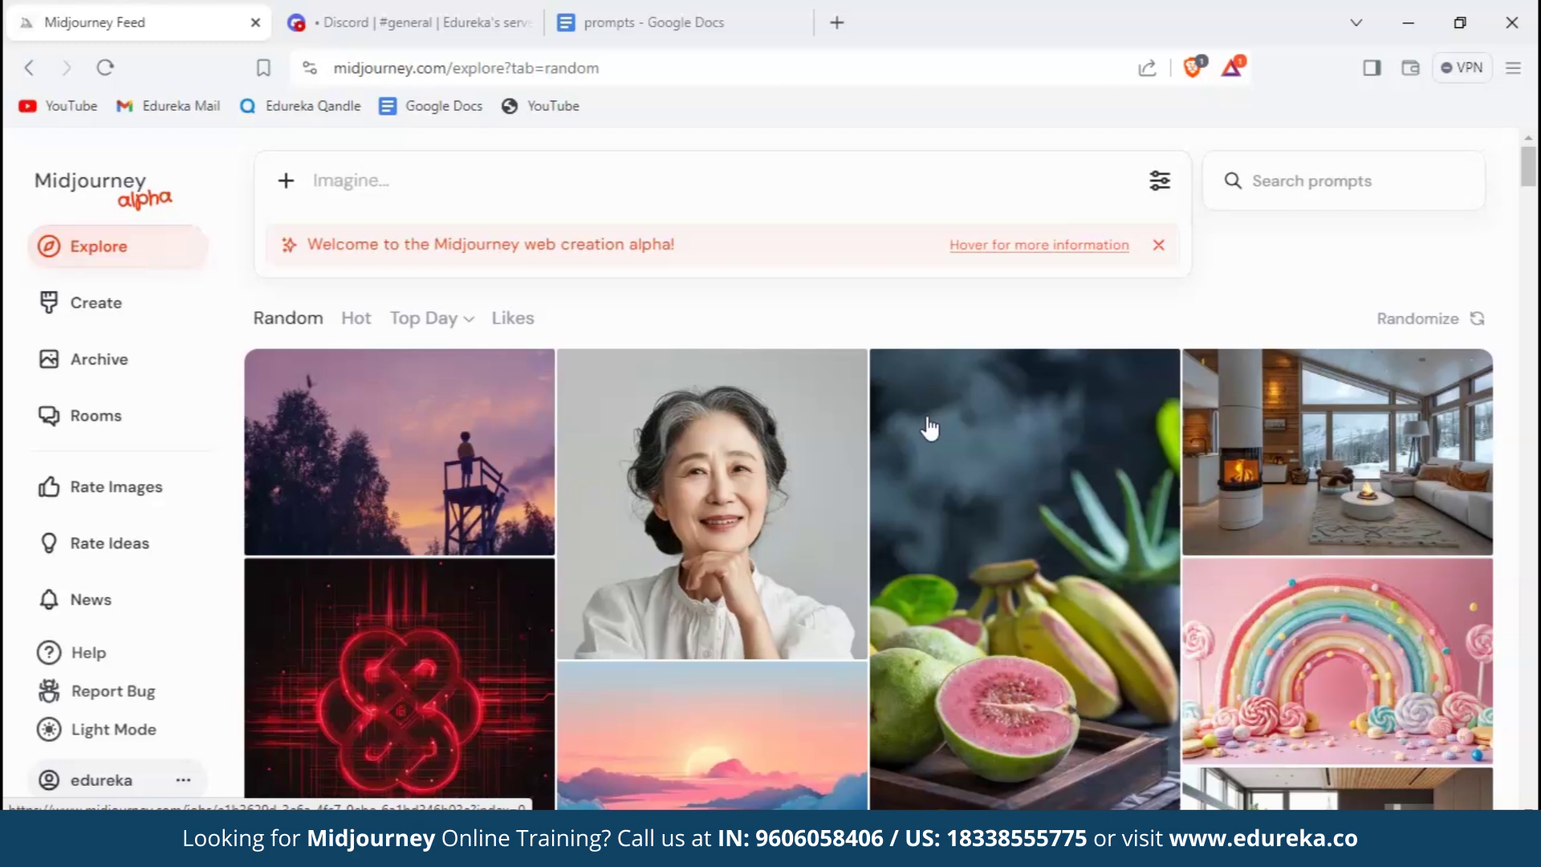
{"action": "scroll", "coordinate": [927, 427], "scroll_direction": "down", "scroll_amount": 3}
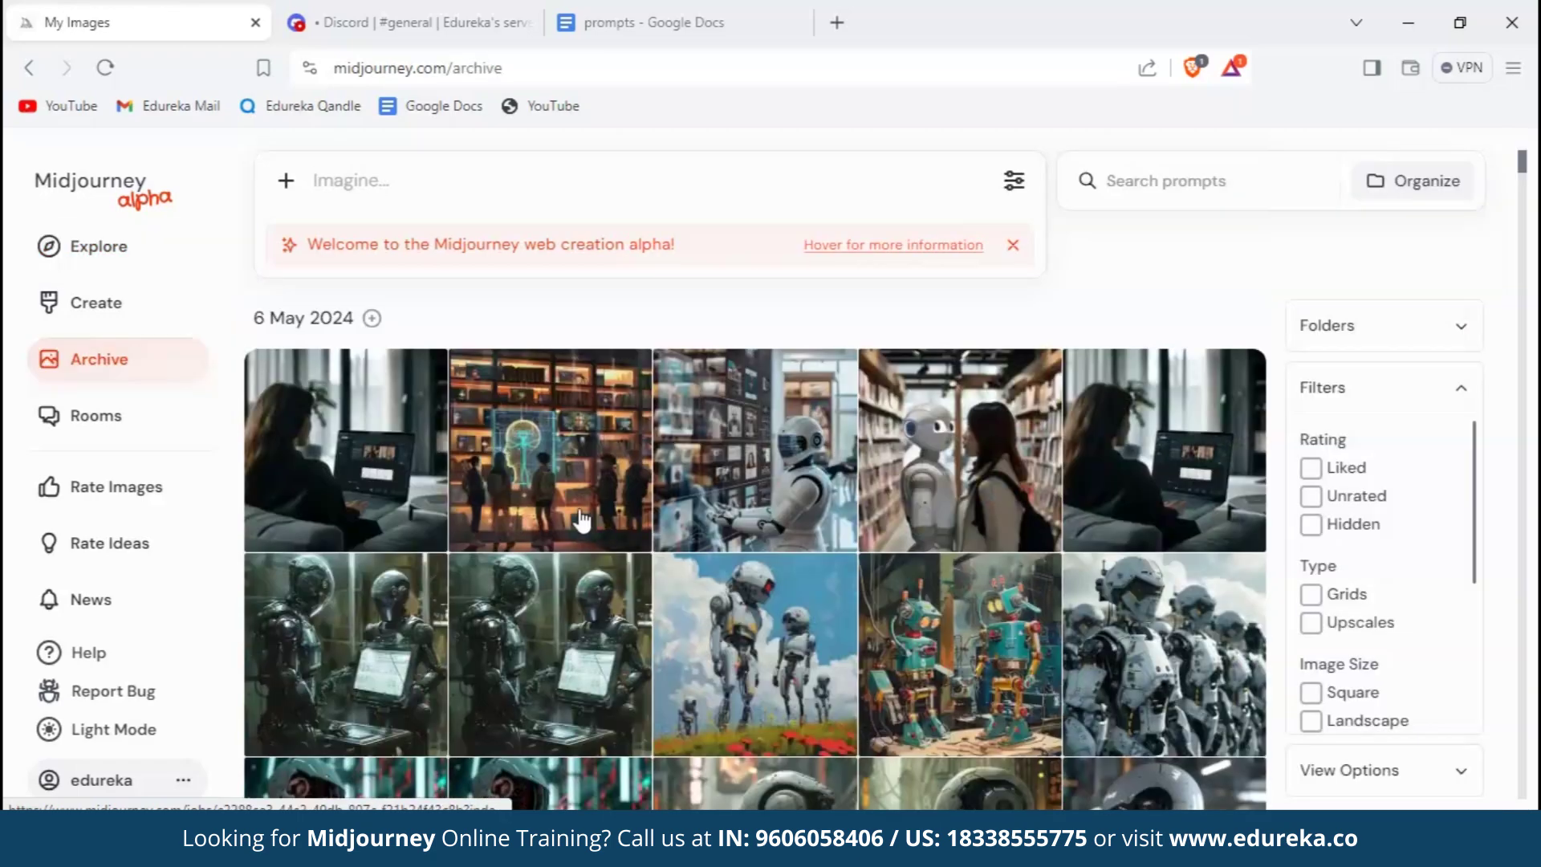
{"action": "scroll", "coordinate": [644, 643], "scroll_direction": "down", "scroll_amount": 15}
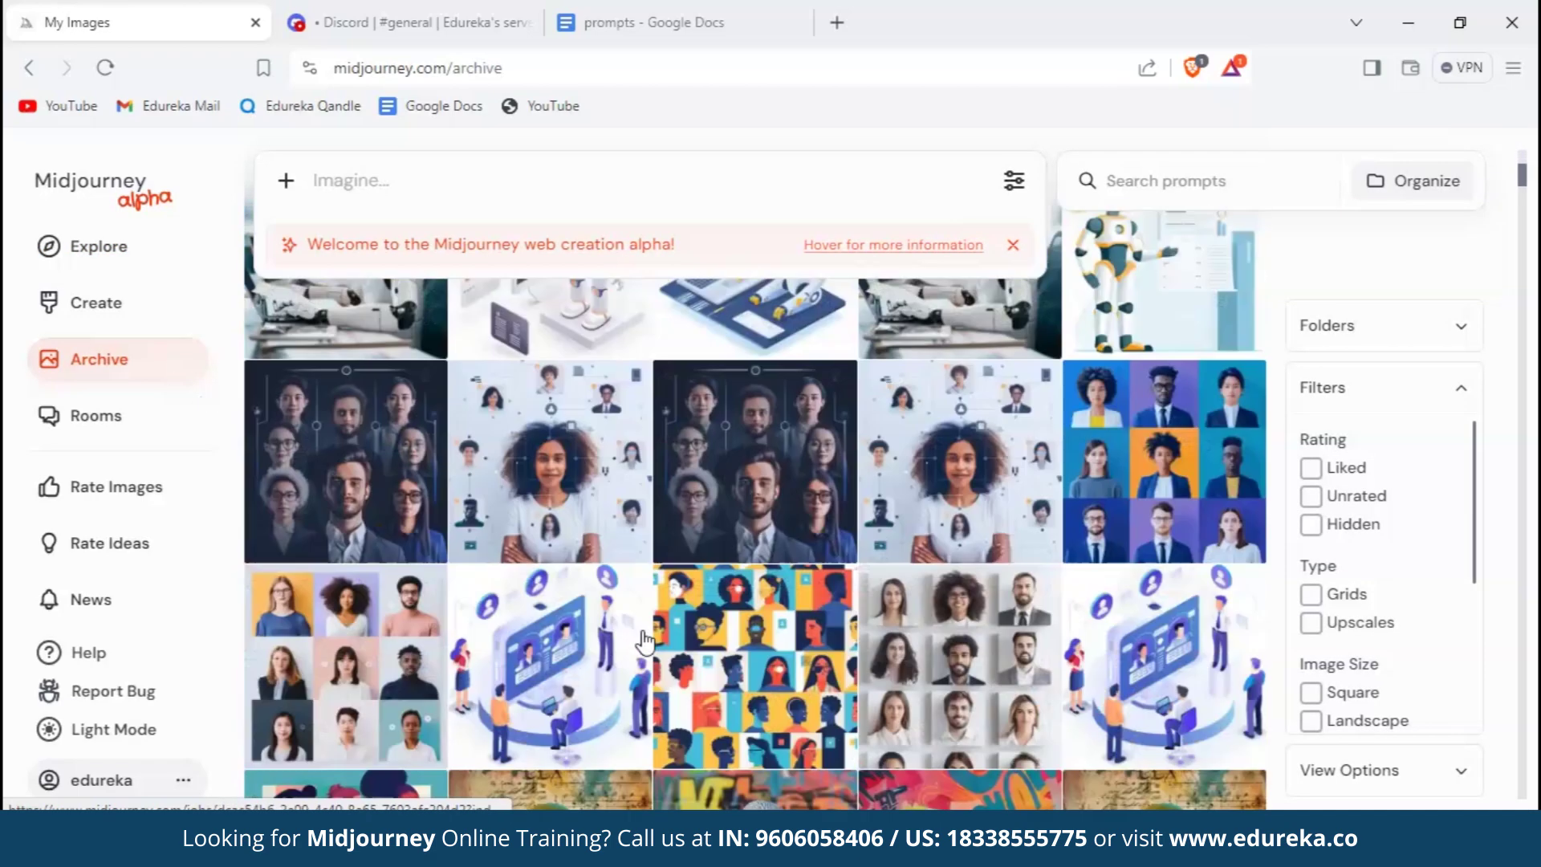
{"action": "scroll", "coordinate": [645, 642], "scroll_direction": "down", "scroll_amount": 10}
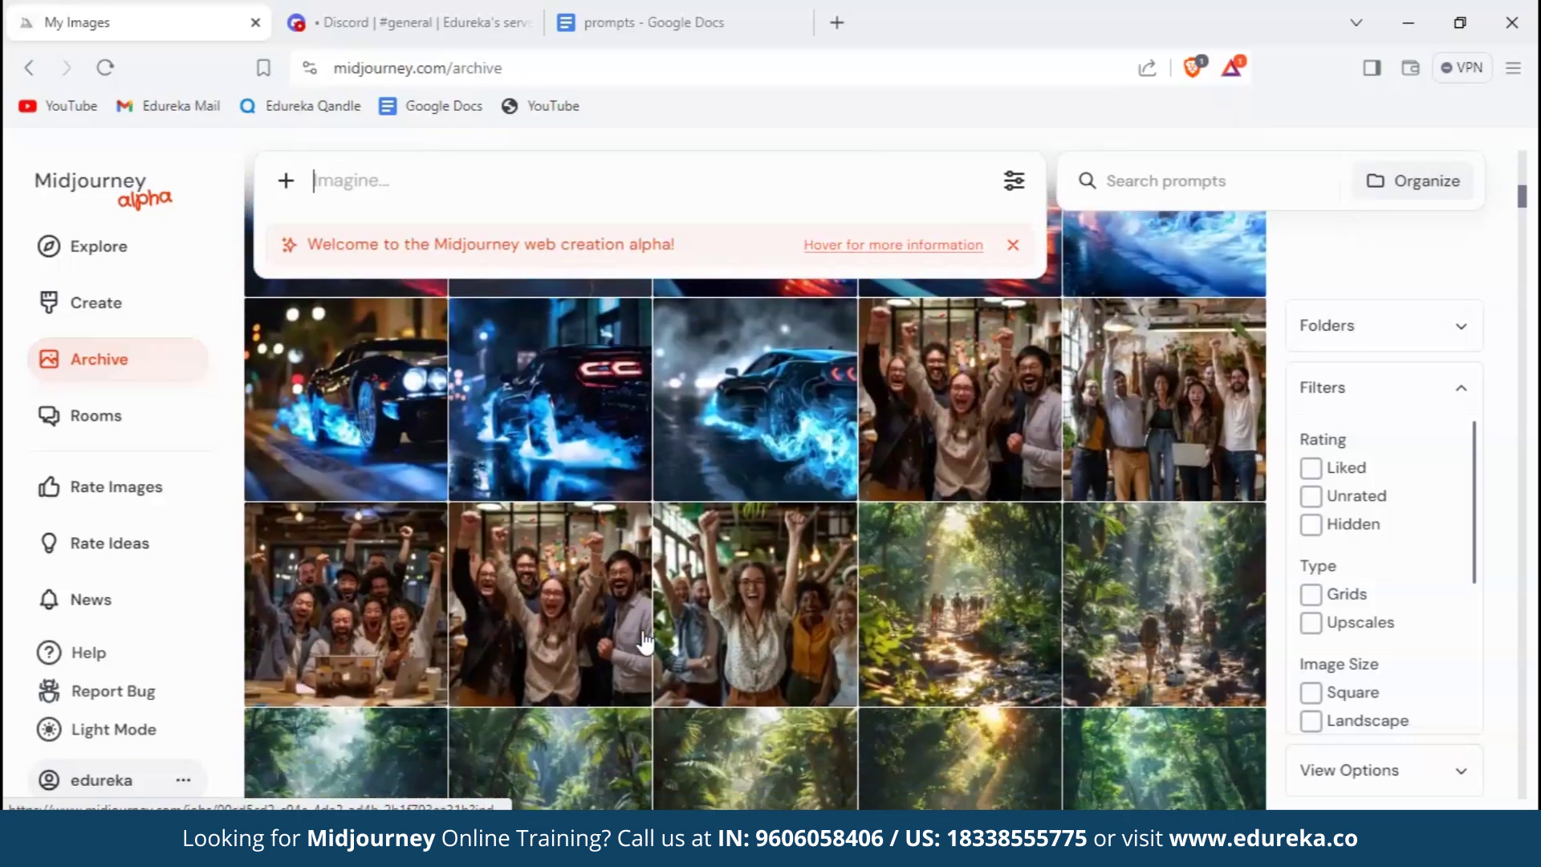
{"action": "left_click", "coordinate": [120, 415]}
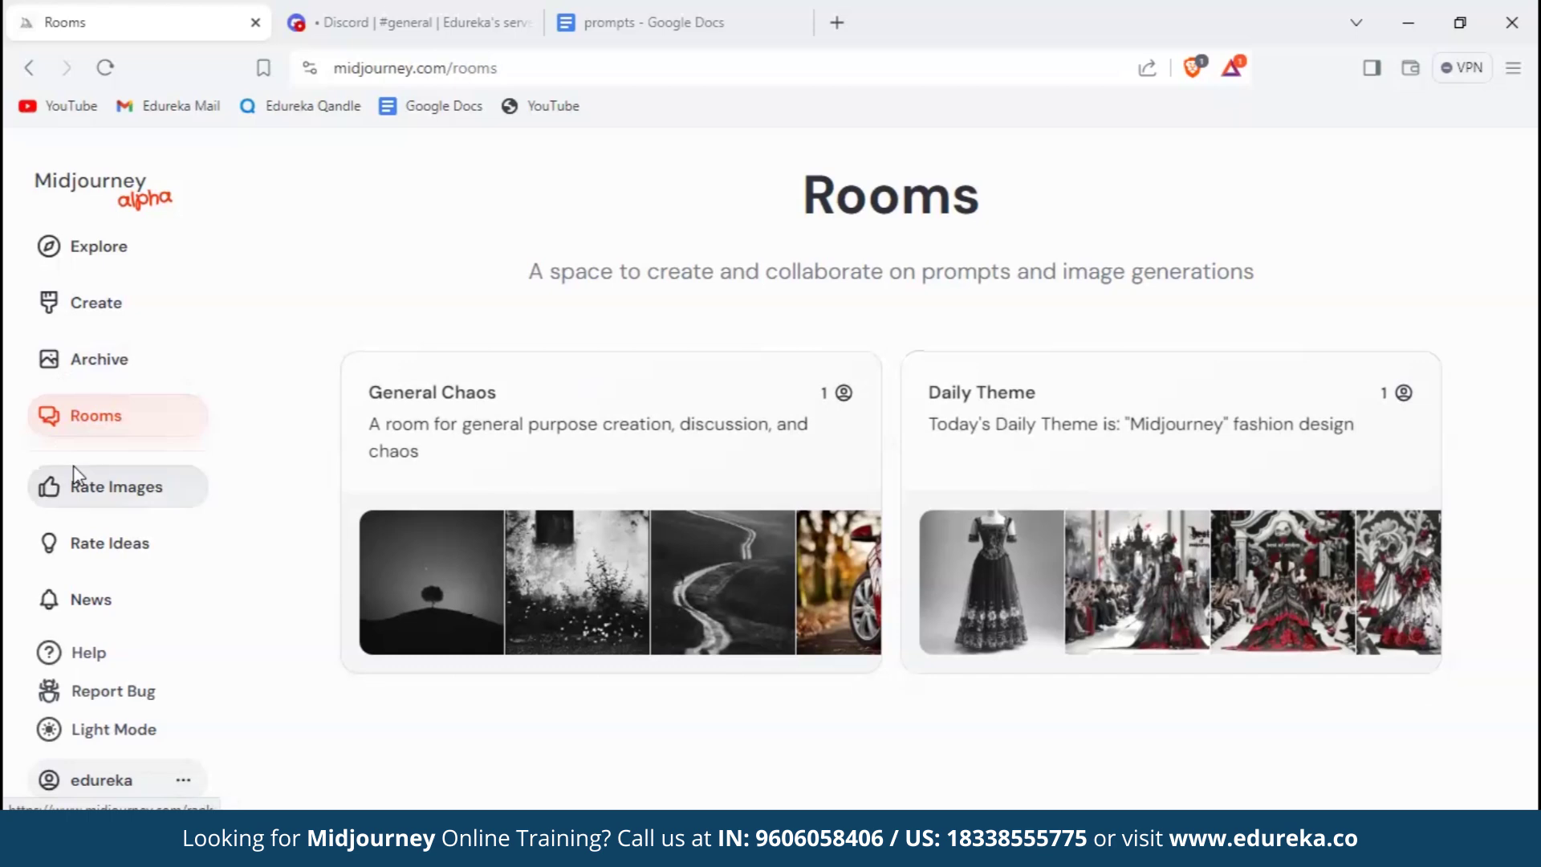
Open the Rate Images page from the sidebar
{"action": "left_click", "coordinate": [86, 507]}
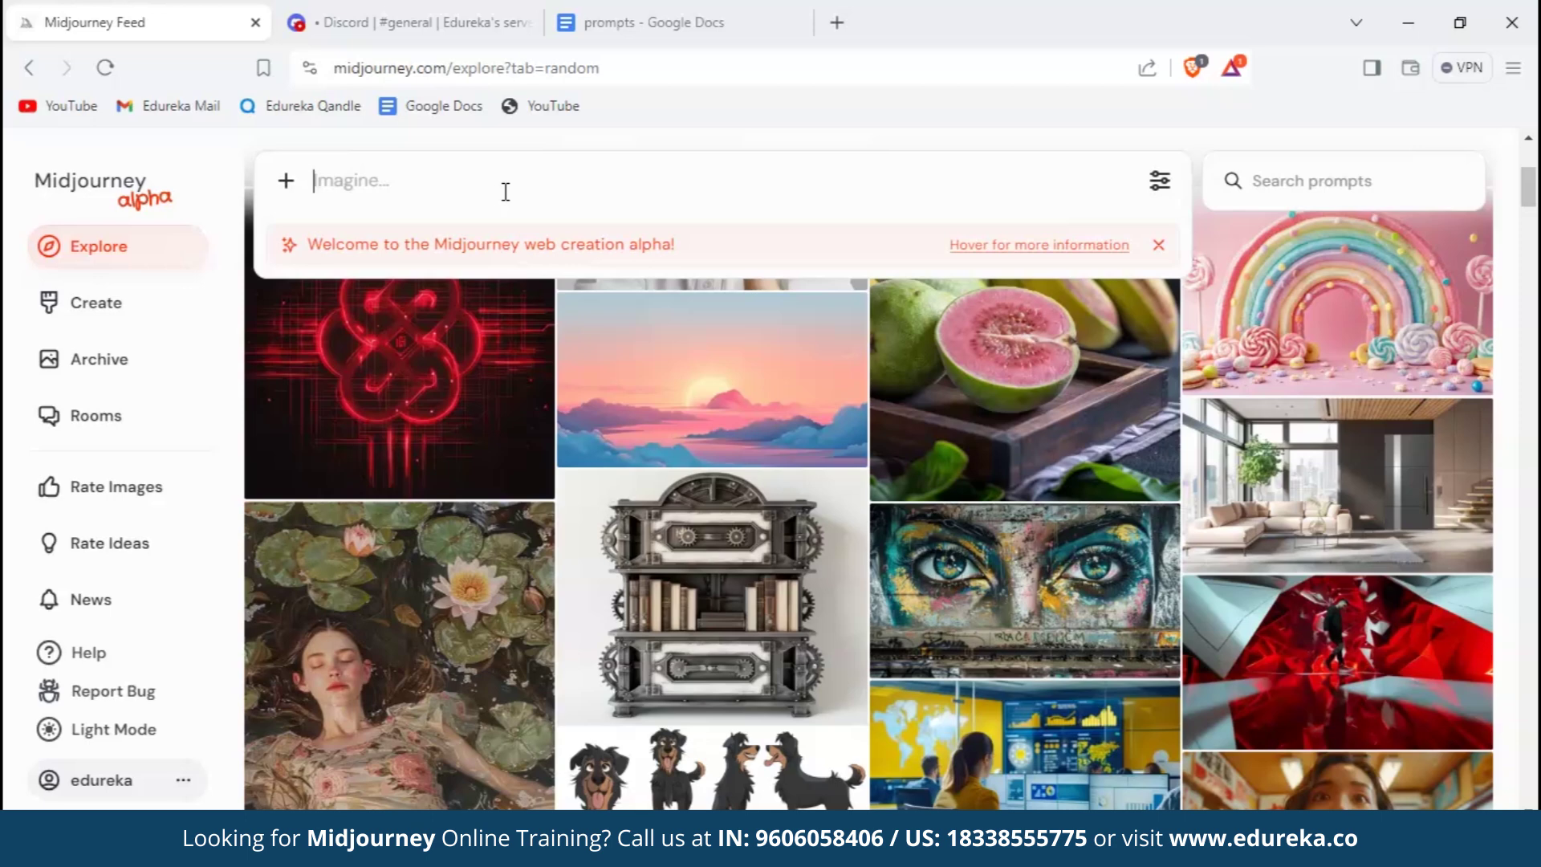
Submit 'shark in mechanical suit' and view the four armored-shark images on the Create page
{"action": "type", "text": "shark in mechanical suit"}
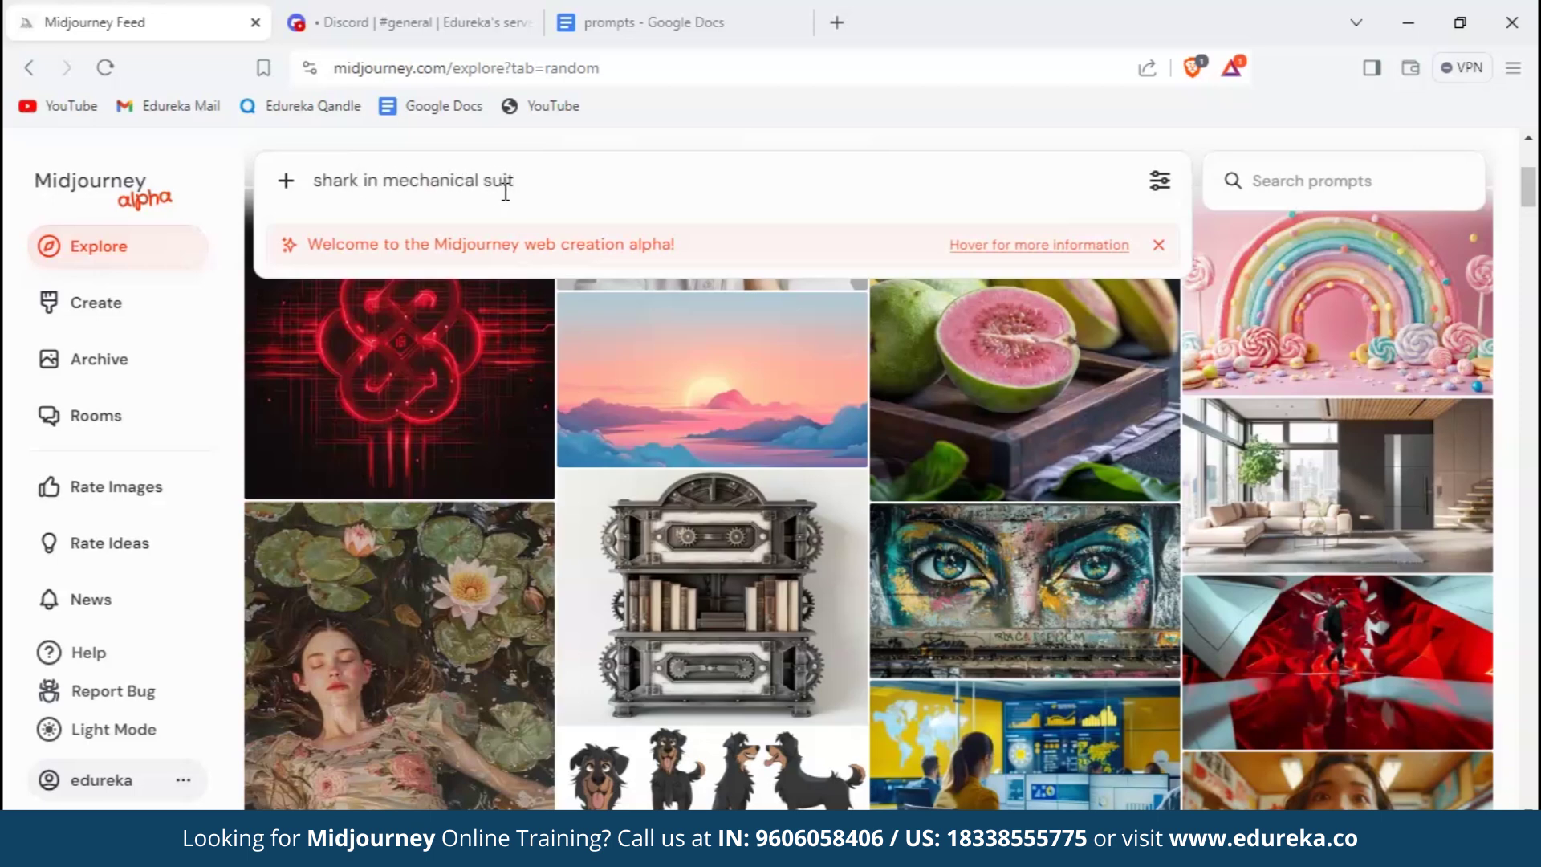
{"action": "key", "text": "Return"}
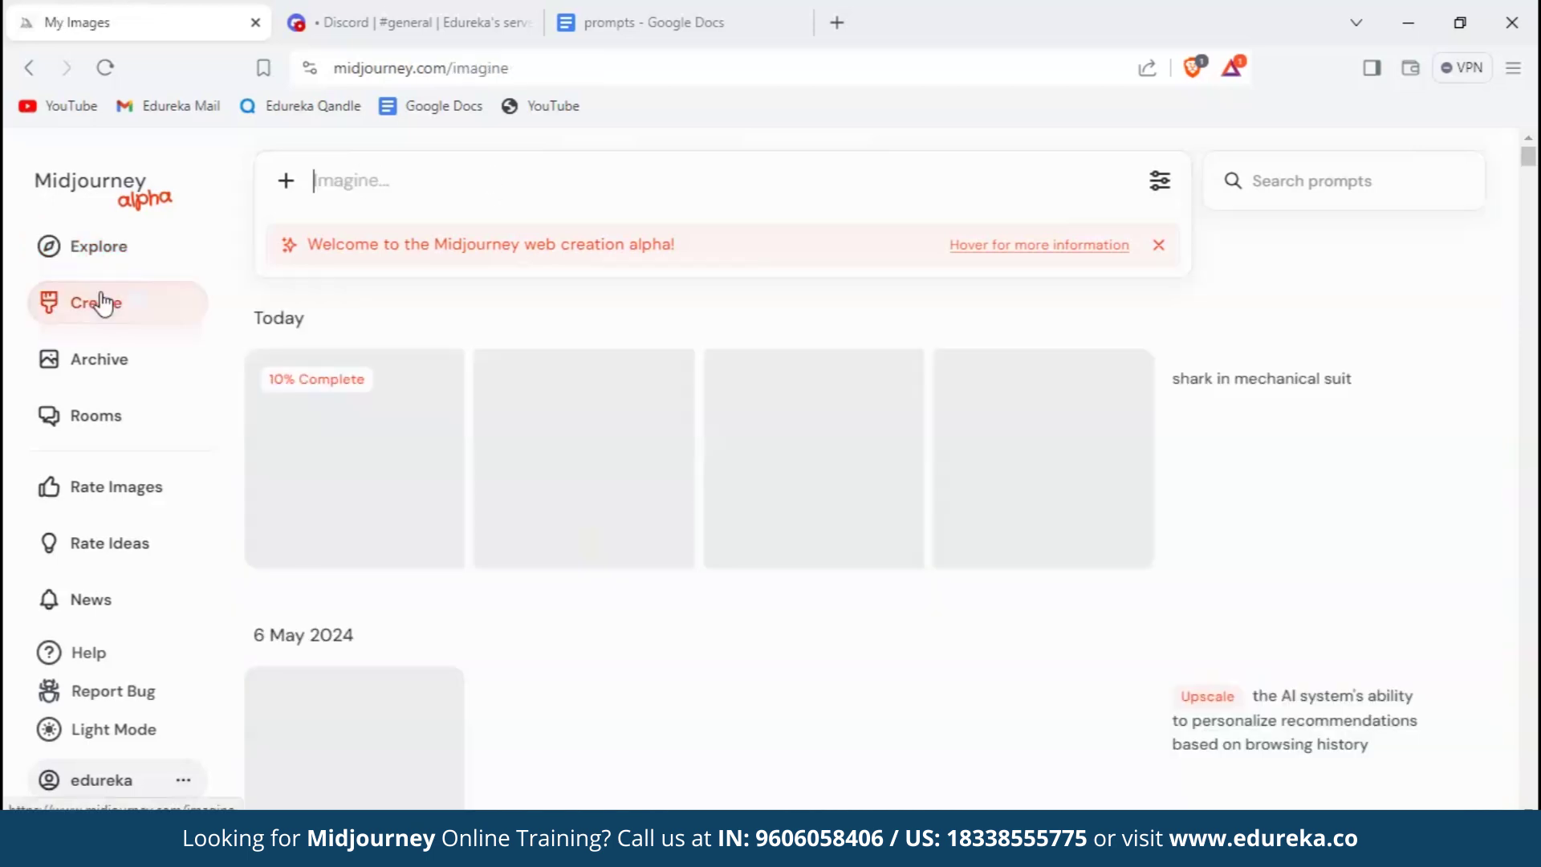
{"action": "left_click", "coordinate": [108, 255]}
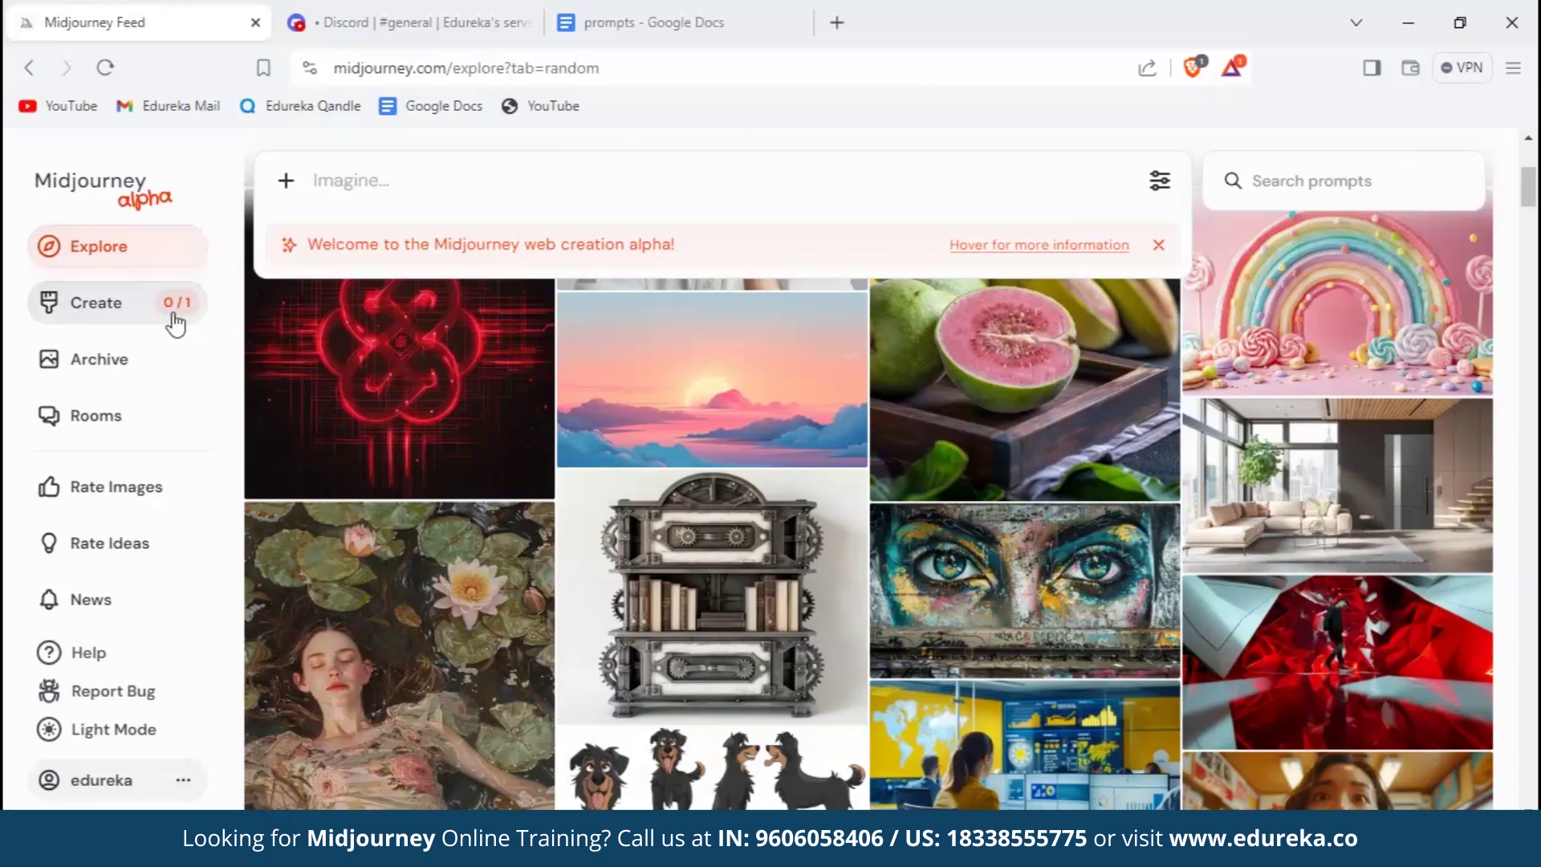
{"action": "left_click", "coordinate": [144, 318]}
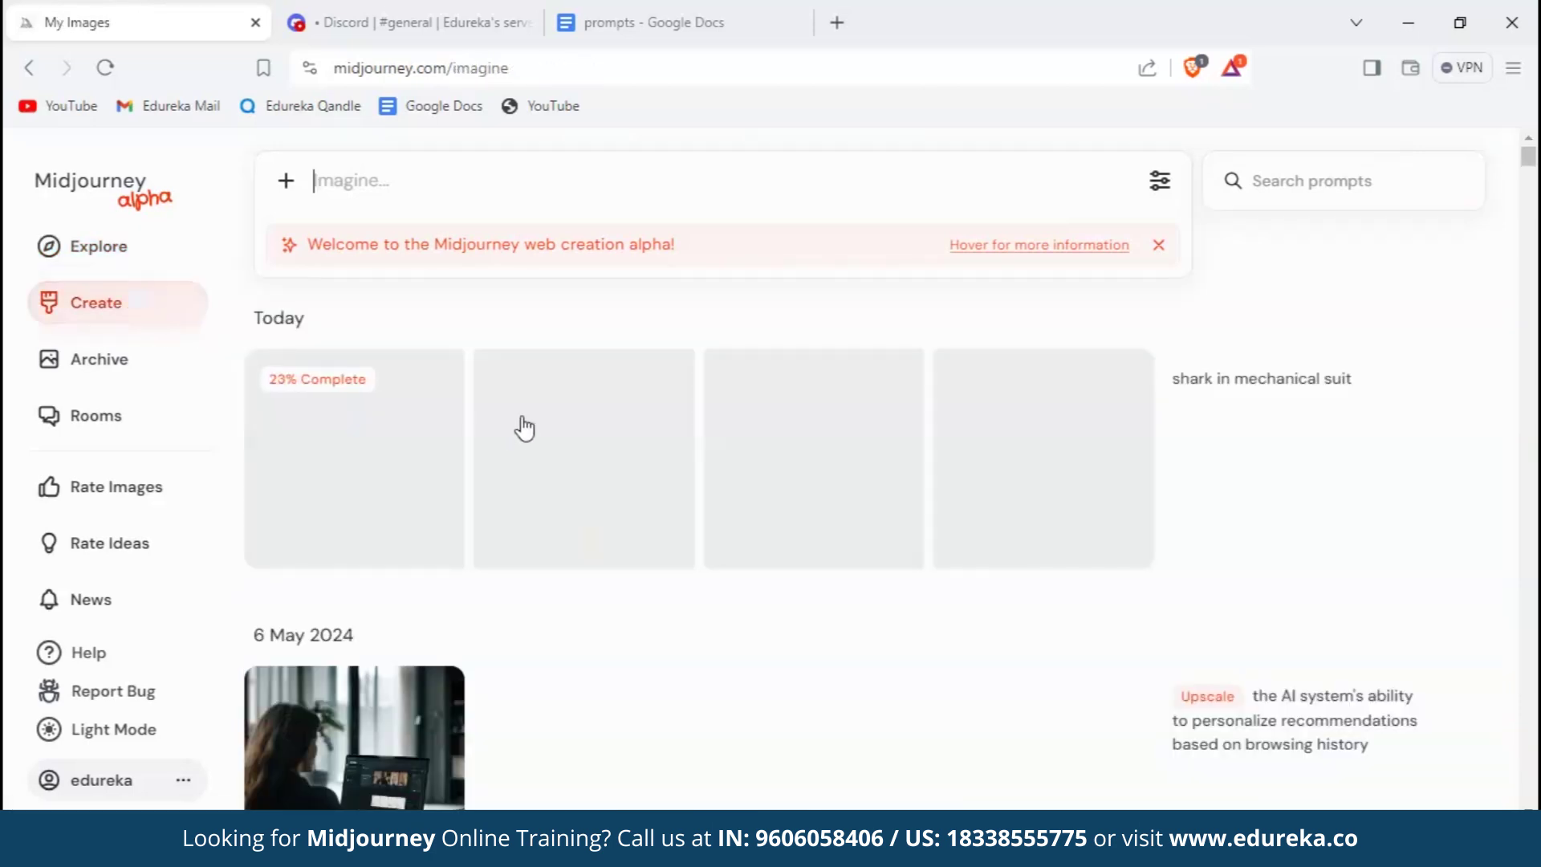
{"action": "mouse_move", "coordinate": [1187, 465]}
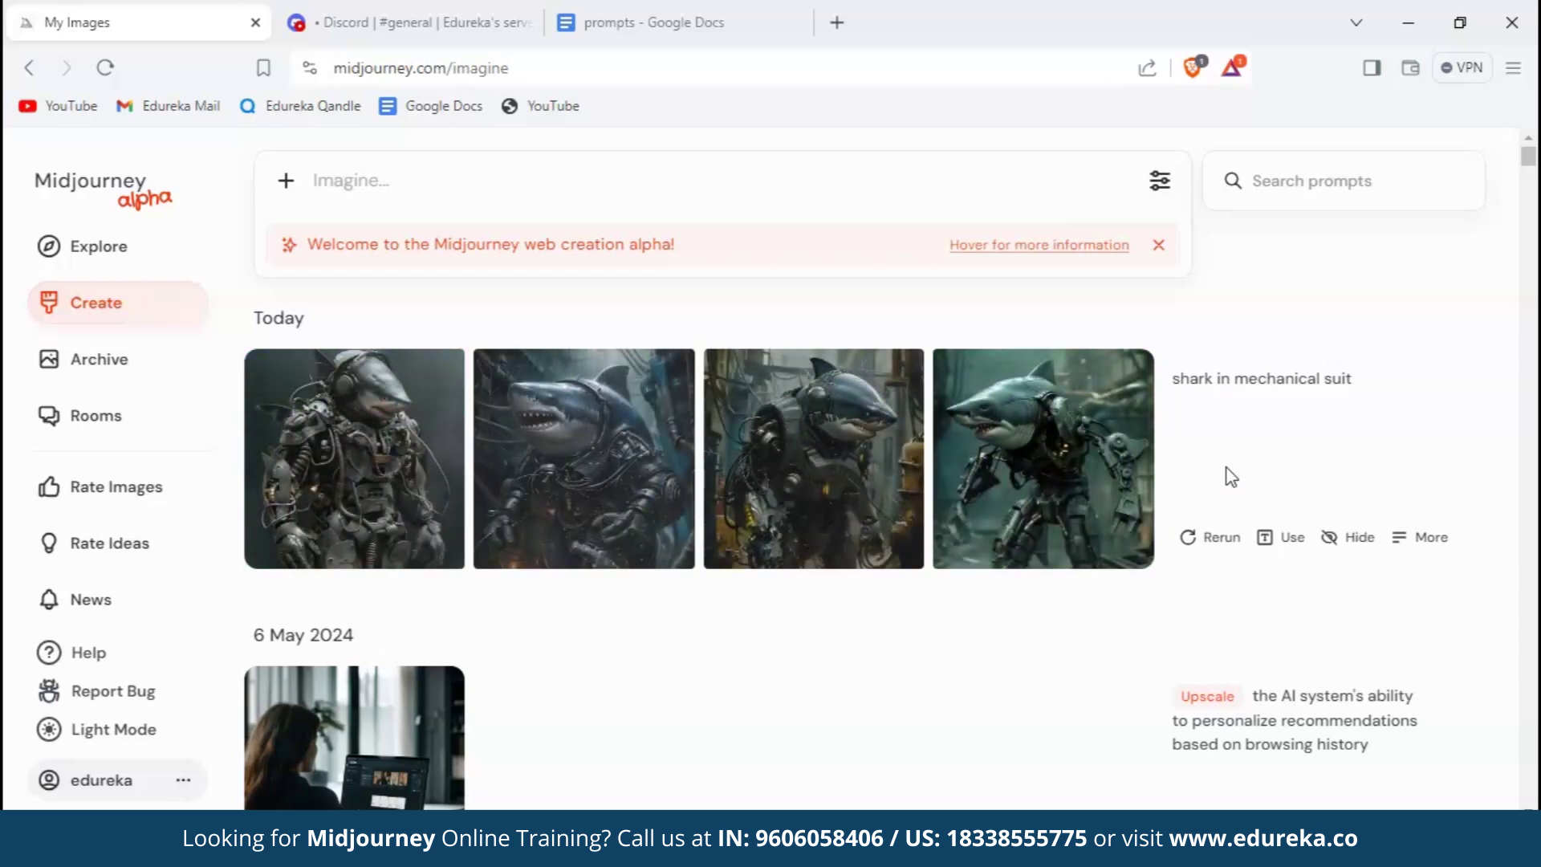
{"action": "mouse_move", "coordinate": [396, 472]}
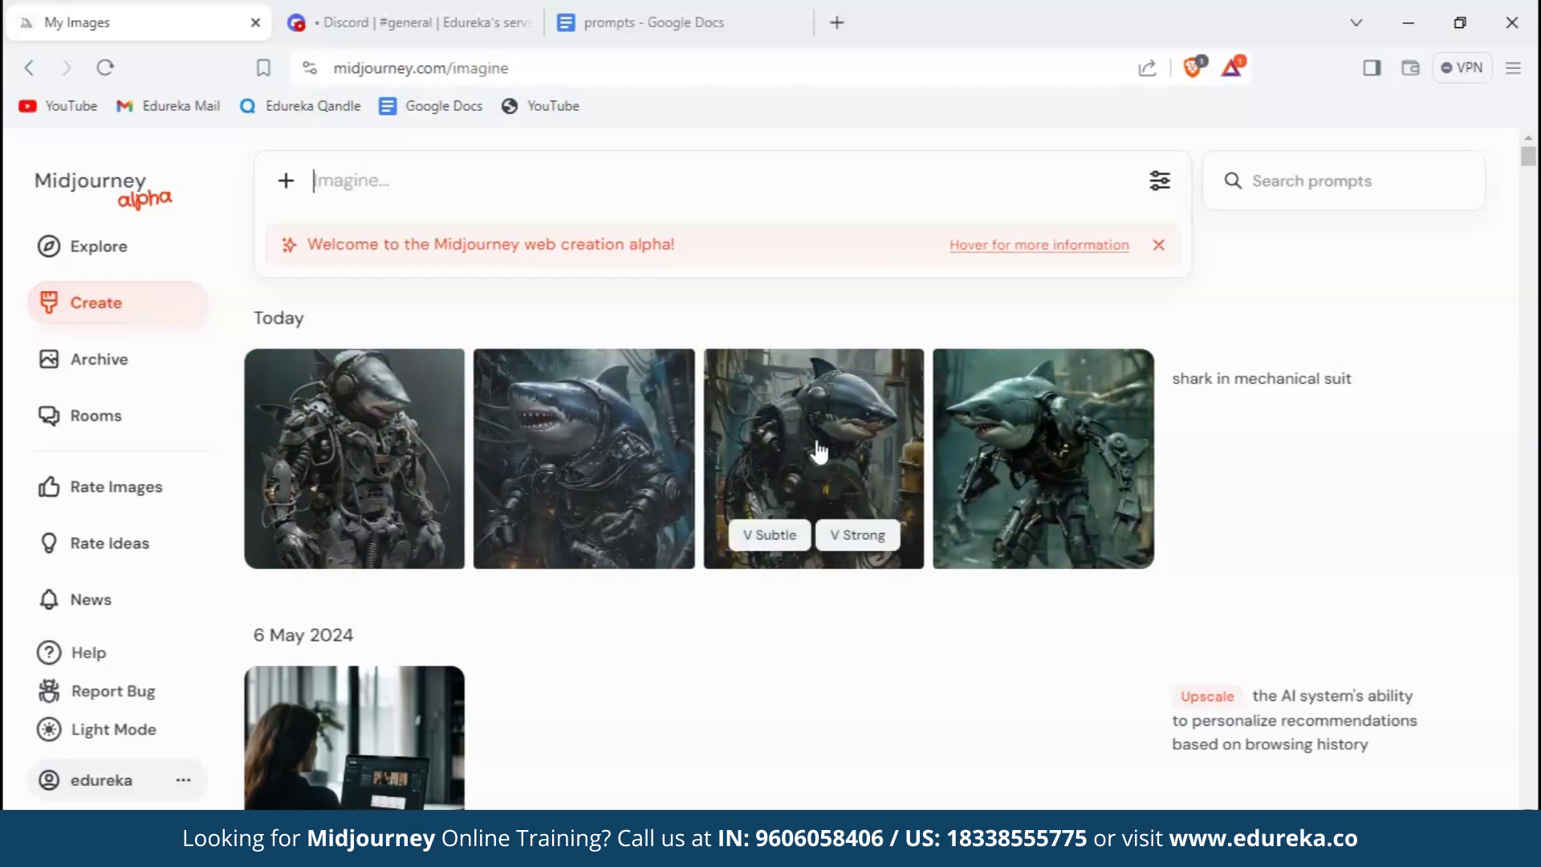
{"action": "mouse_move", "coordinate": [630, 406]}
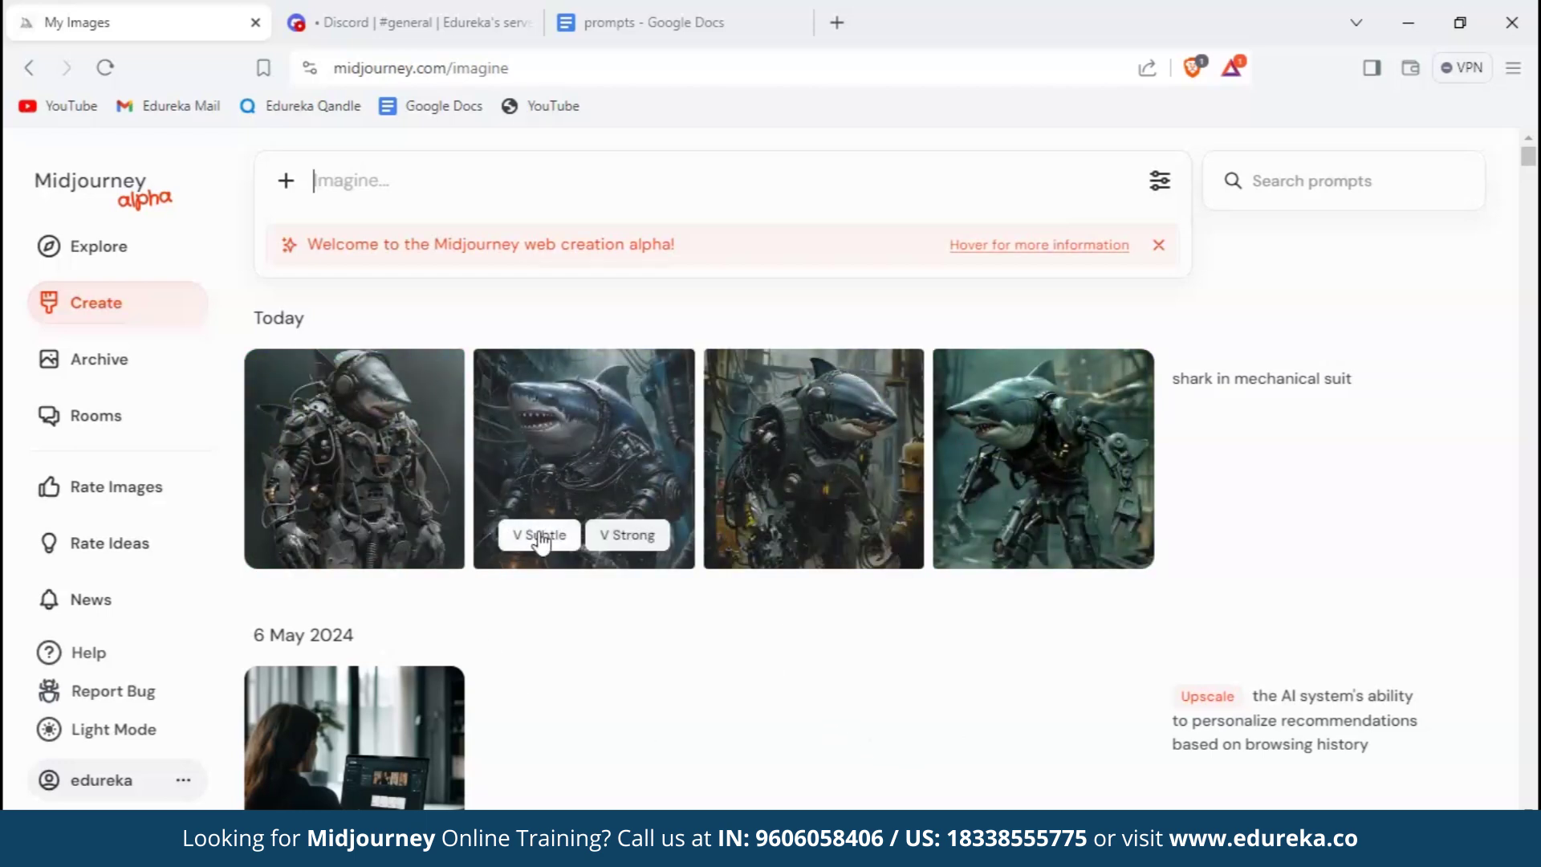
{"action": "mouse_move", "coordinate": [873, 548]}
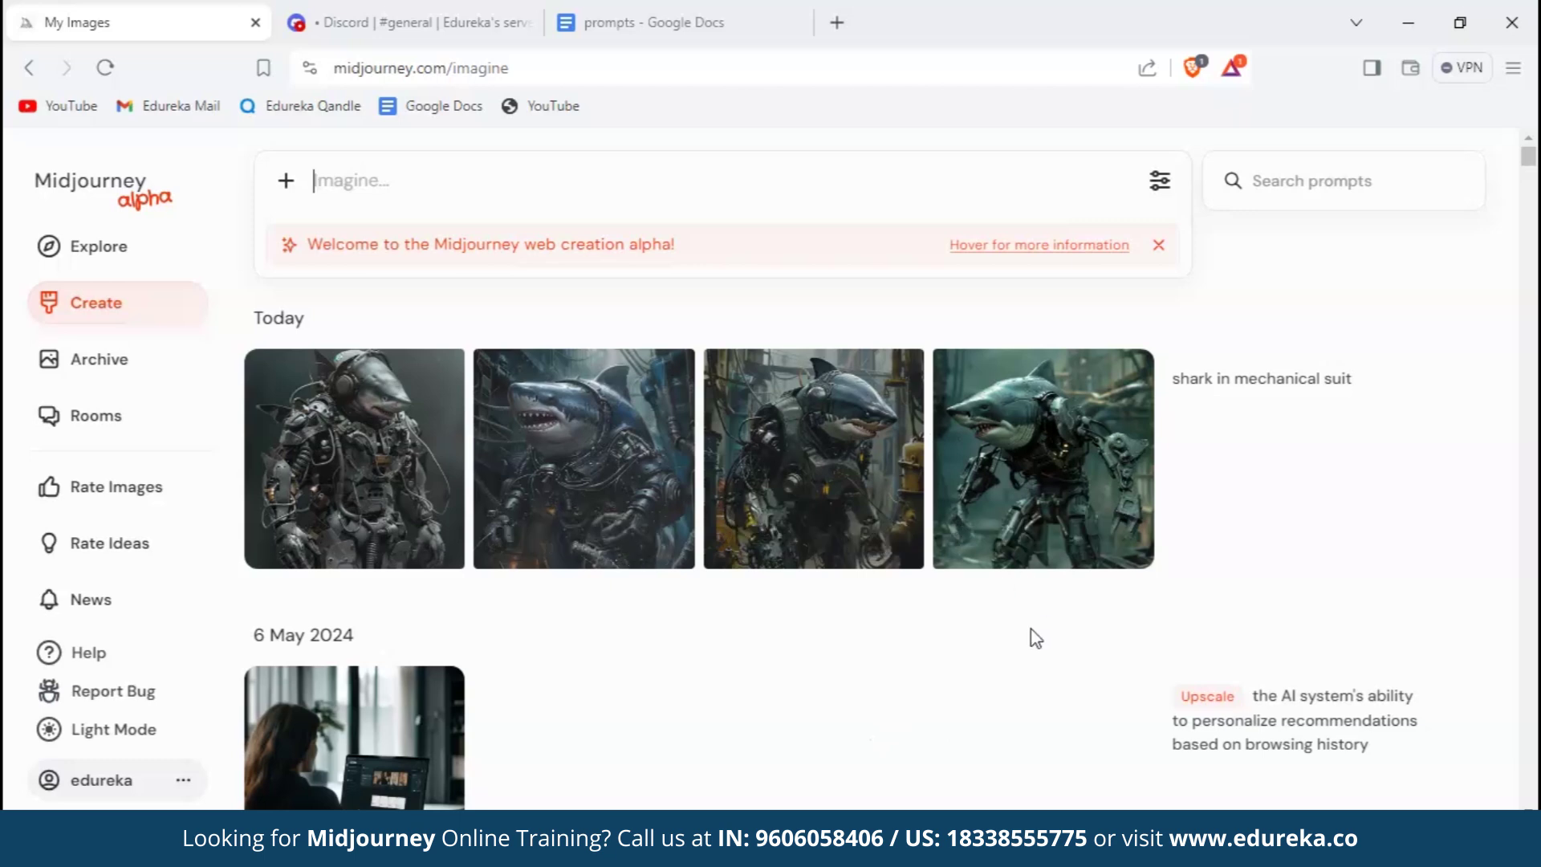
{"action": "mouse_move", "coordinate": [1203, 494]}
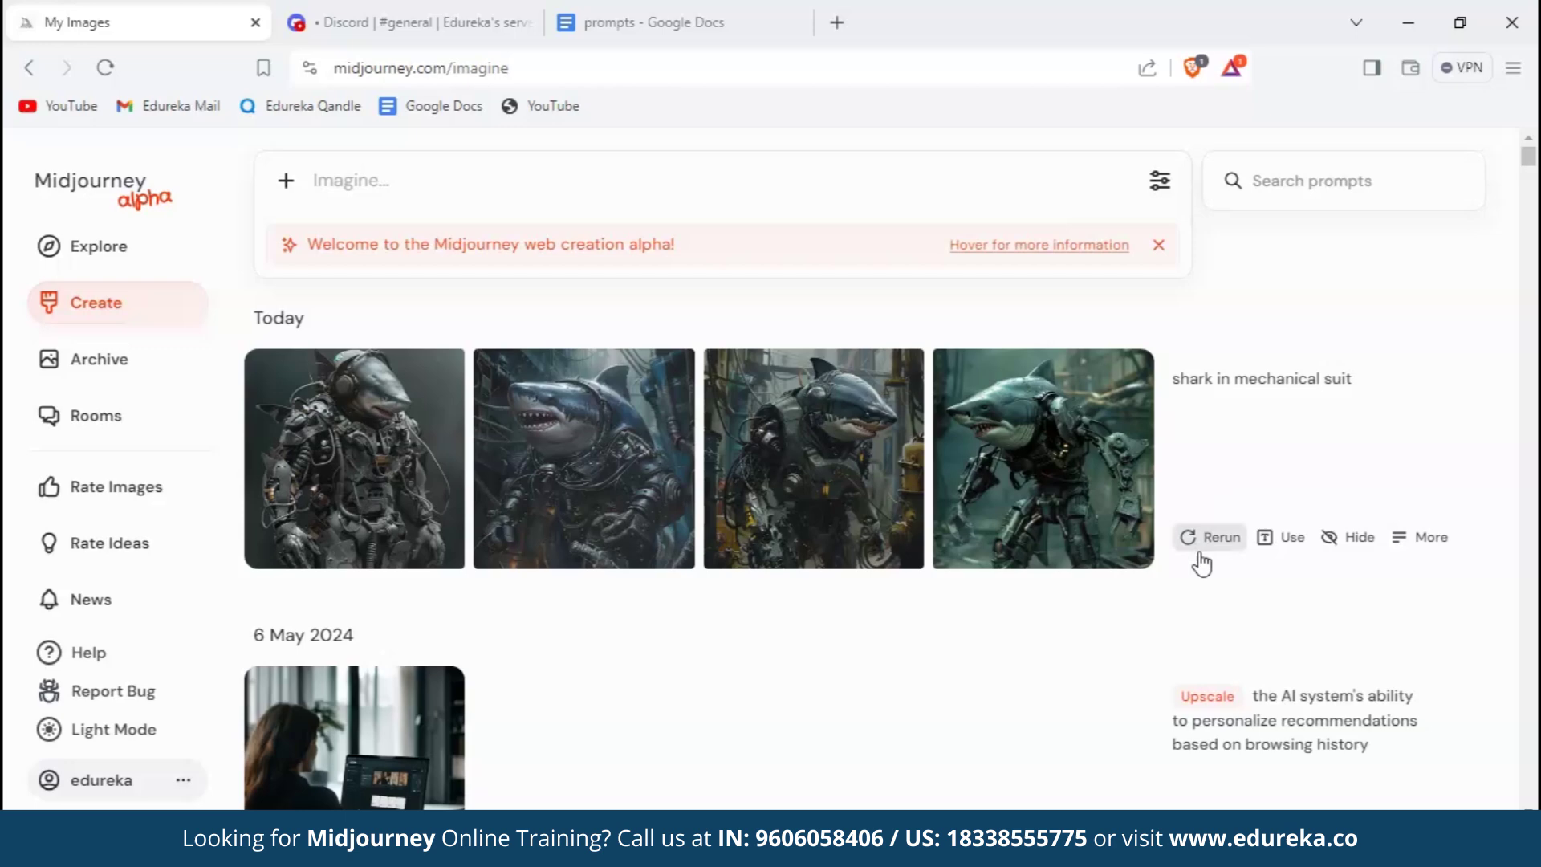
{"action": "scroll", "coordinate": [1202, 574], "scroll_direction": "down", "scroll_amount": 4}
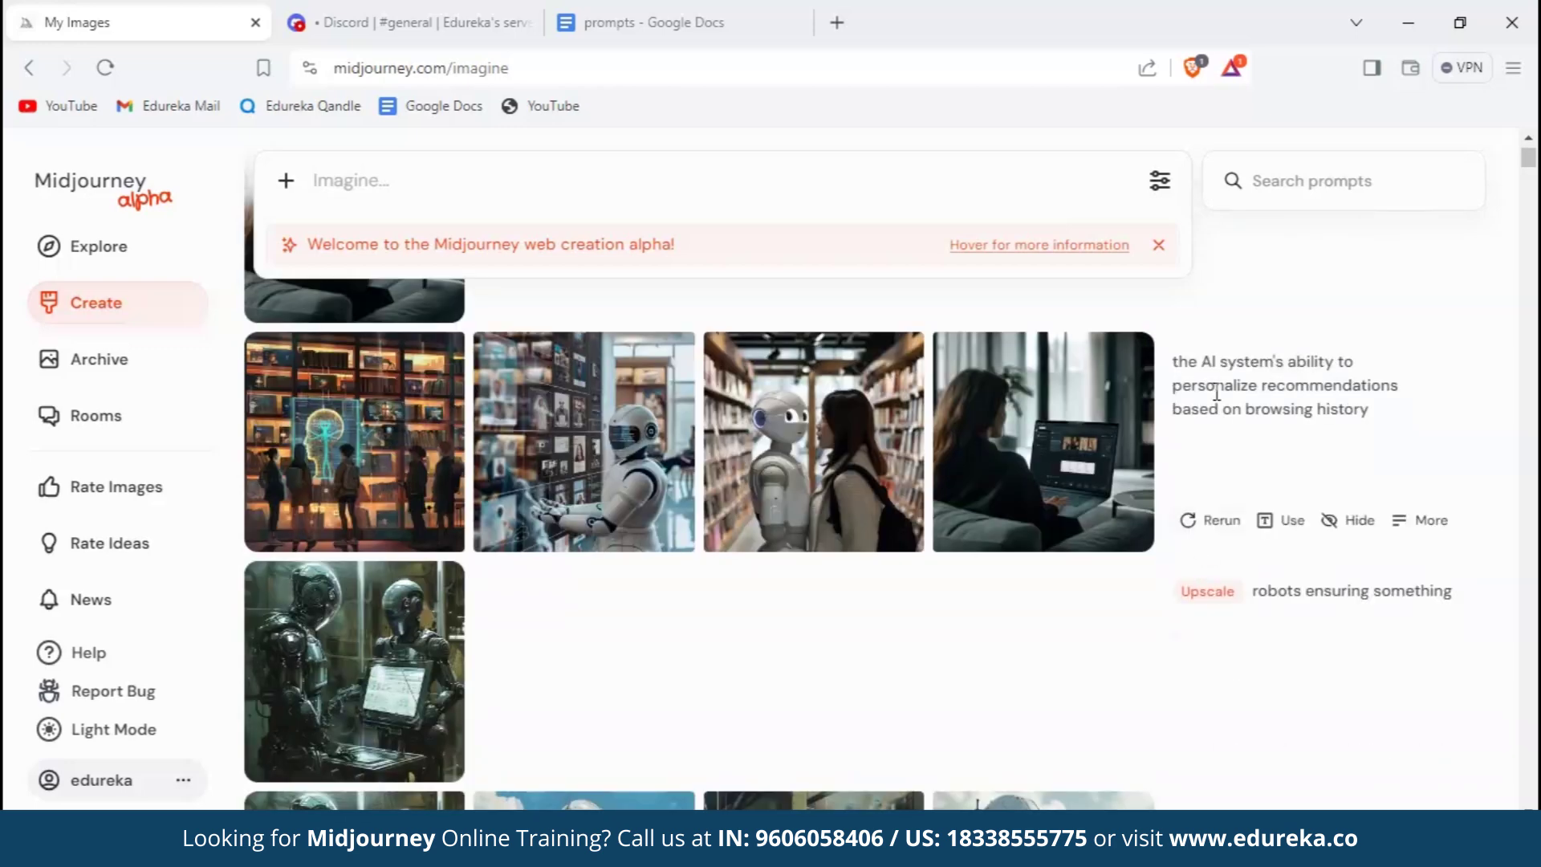
{"action": "mouse_move", "coordinate": [1106, 436]}
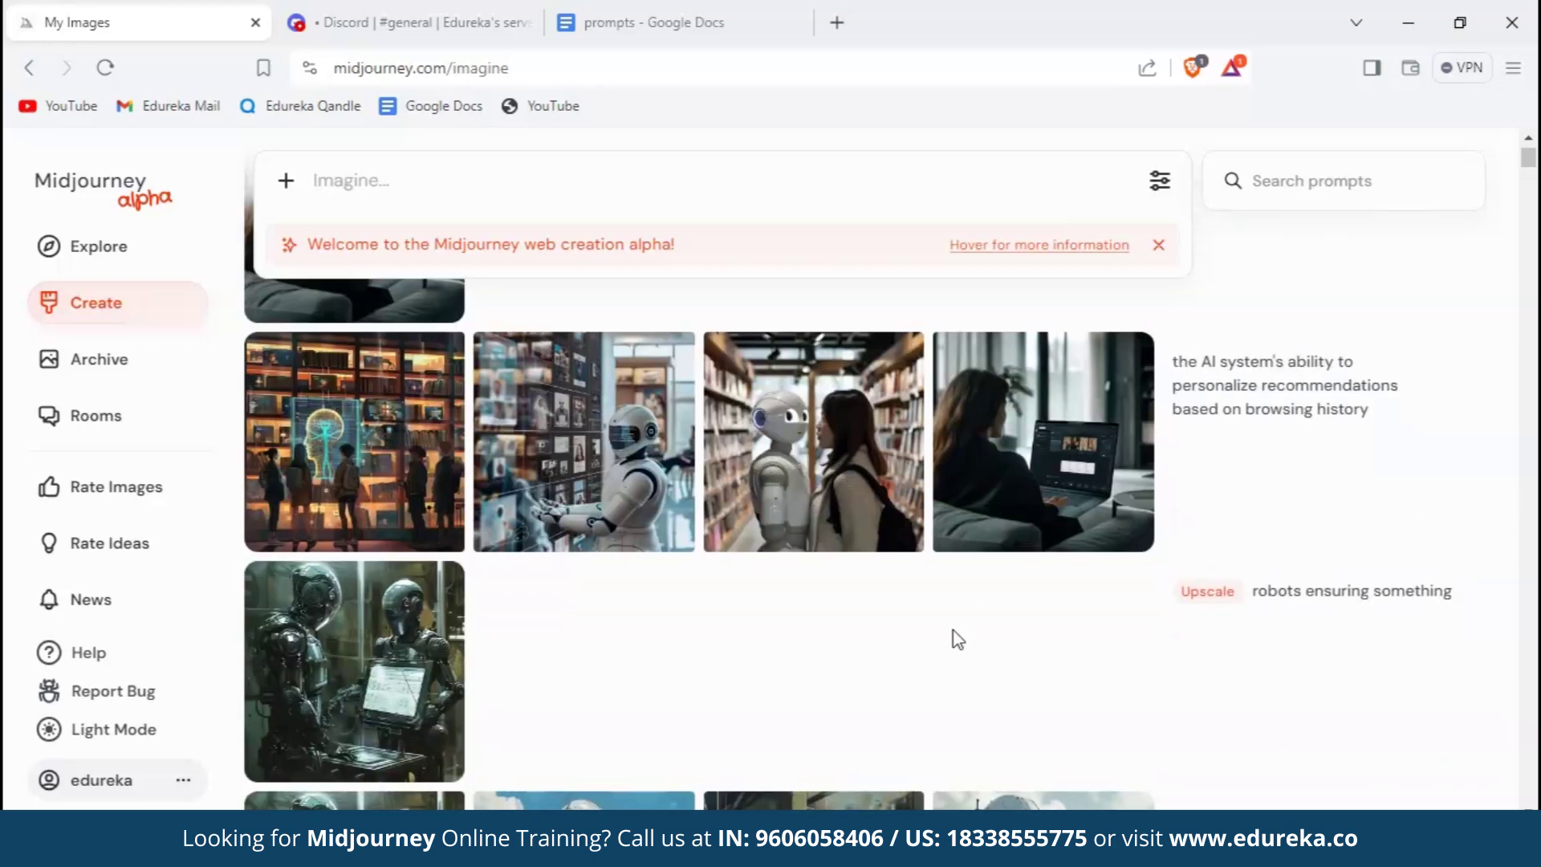
{"action": "scroll", "coordinate": [943, 662], "scroll_direction": "down", "scroll_amount": 5}
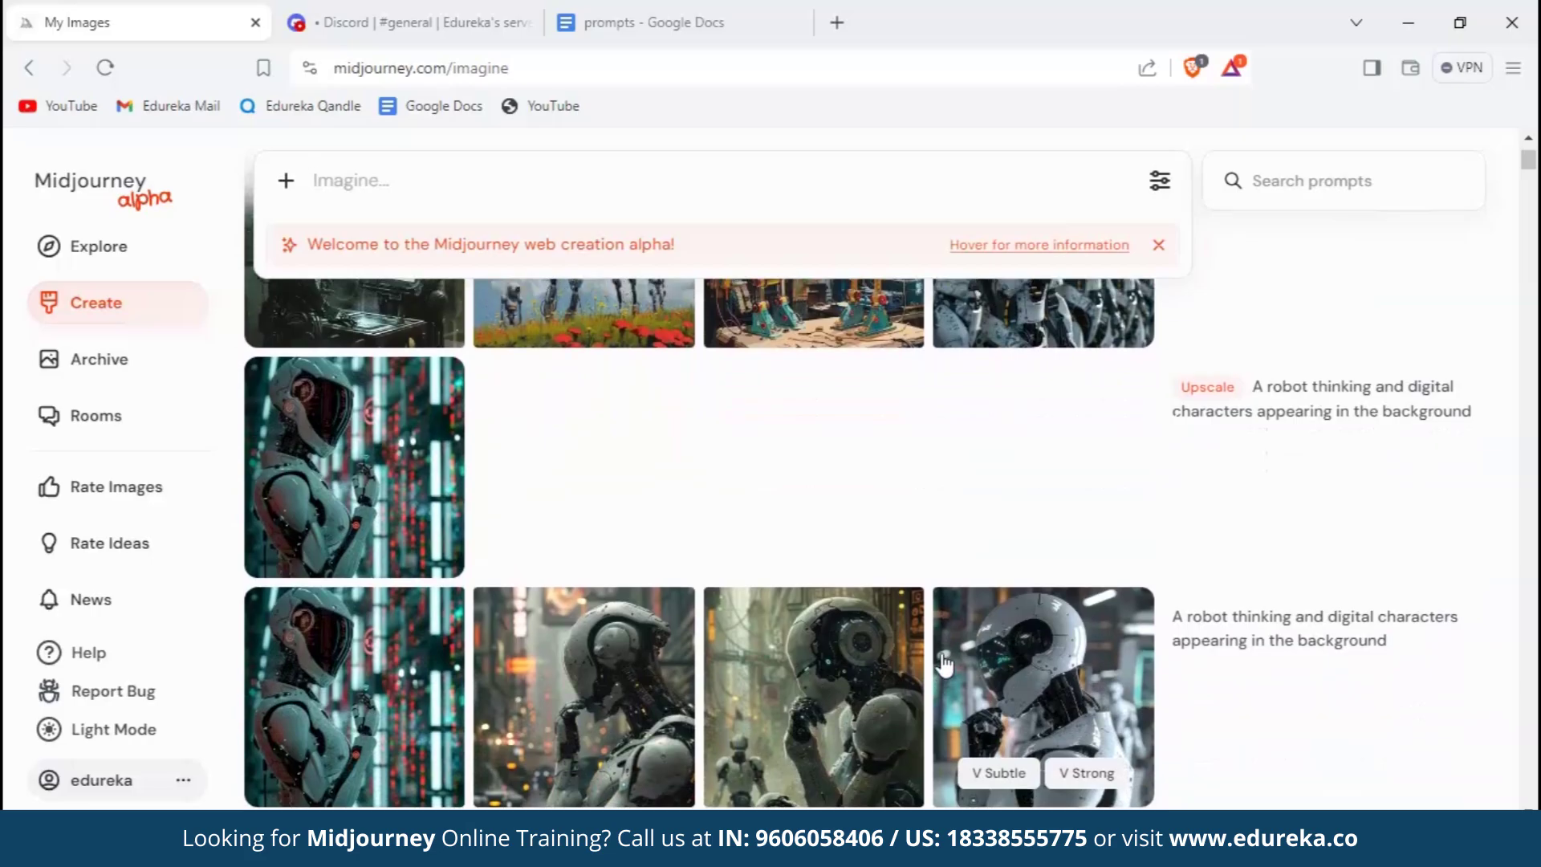